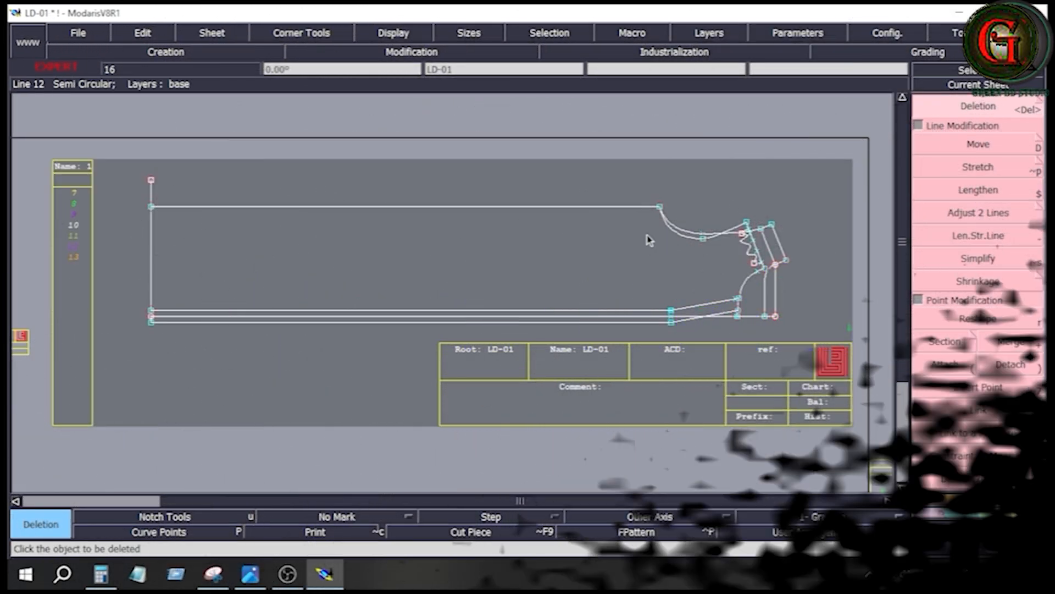
- Check the size chart, then draw a straight horizontal Bezier line 38 cm long from the front's neck-shoulder point toward the hem
left_click_drag(615, 177, 800, 337)
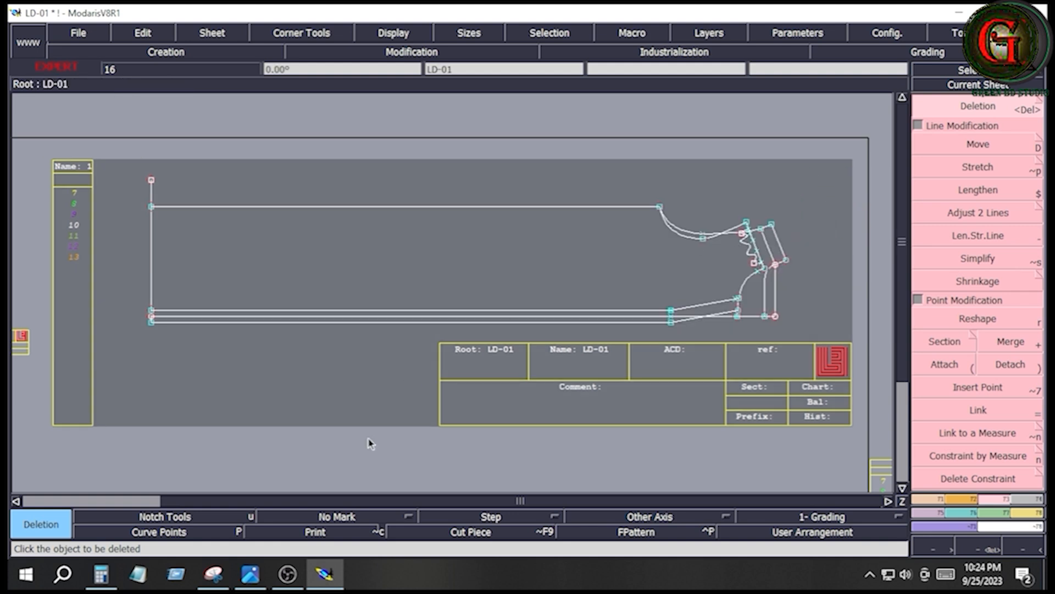
left_click(250, 573)
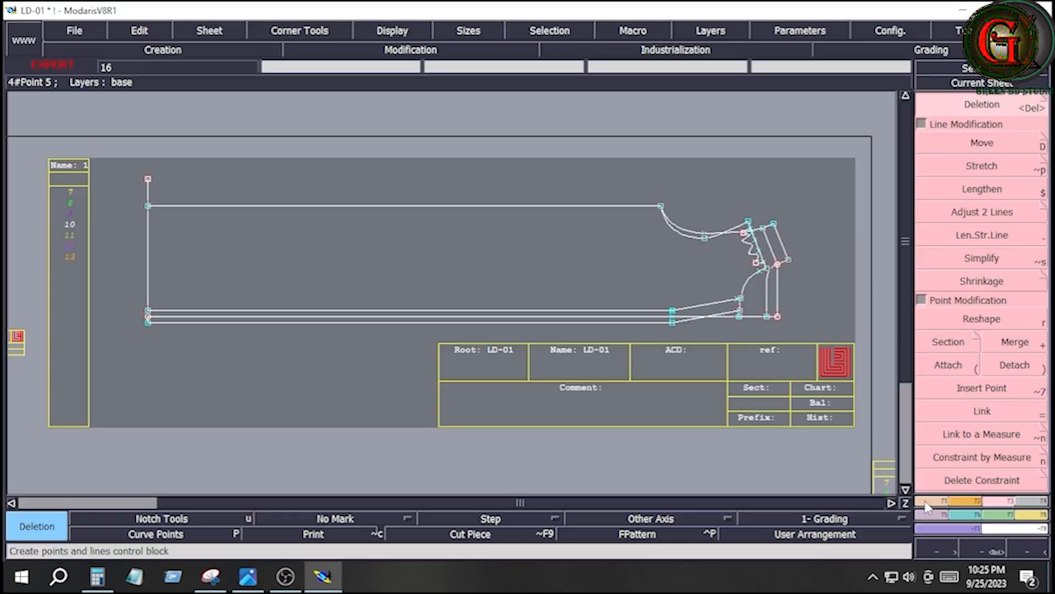
left_click(929, 502)
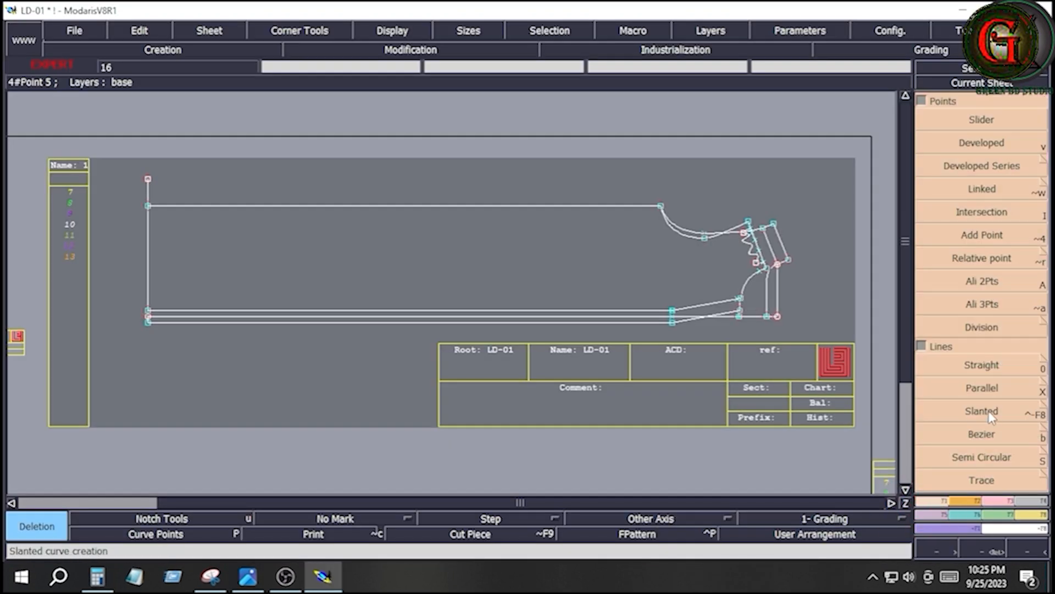
left_click(984, 437)
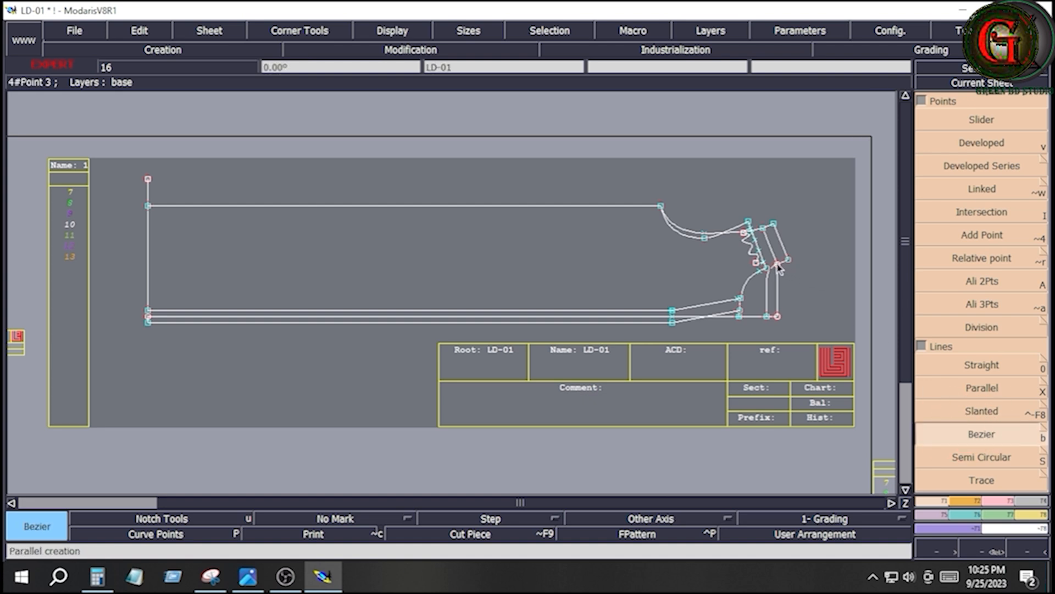
left_click(776, 265)
left_click(116, 90)
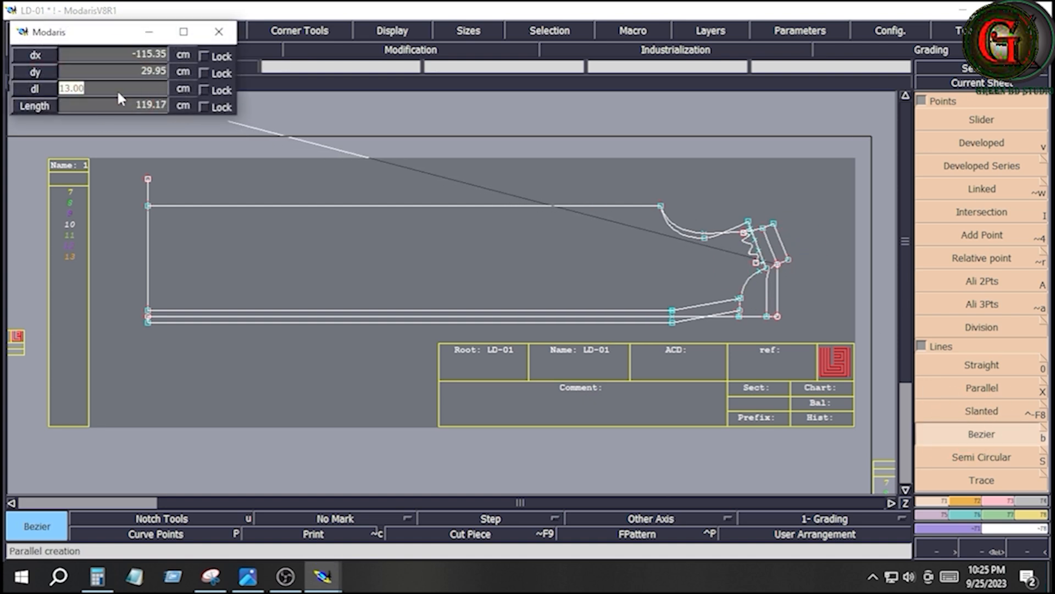
type("38")
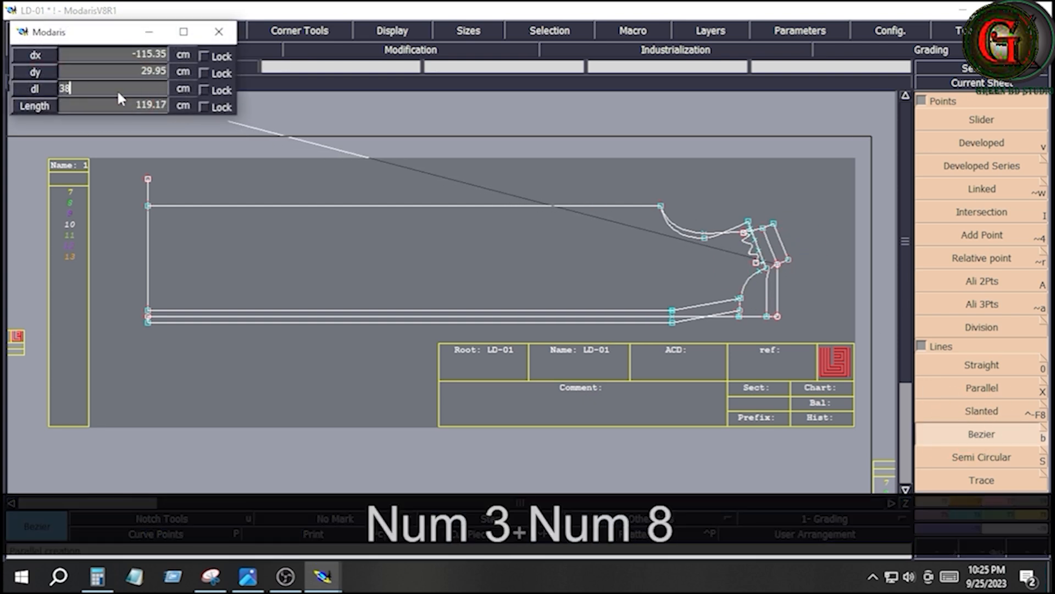
key("Return")
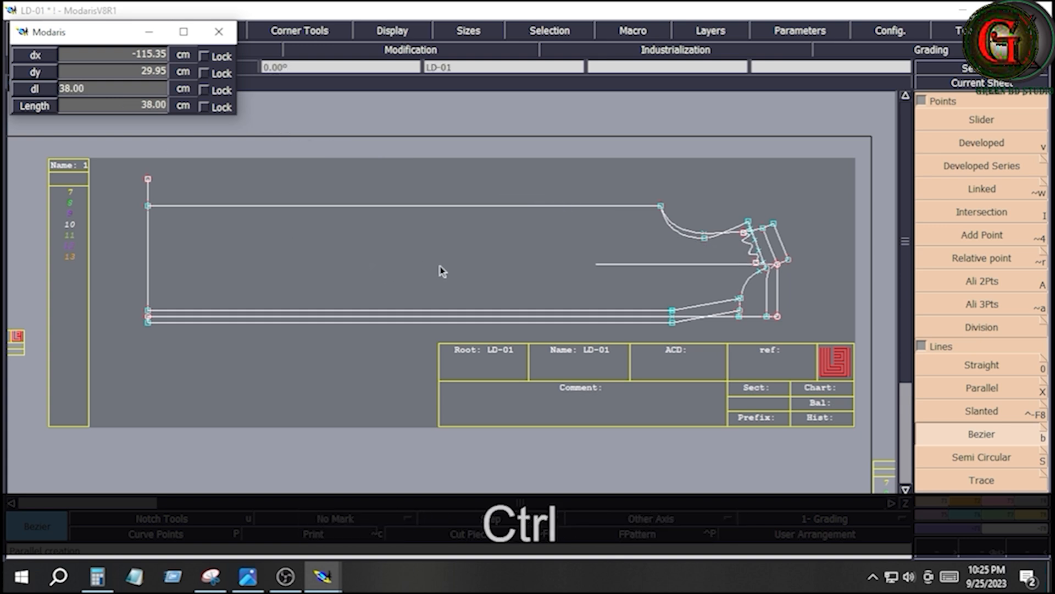
left_click(502, 279, "ctrl")
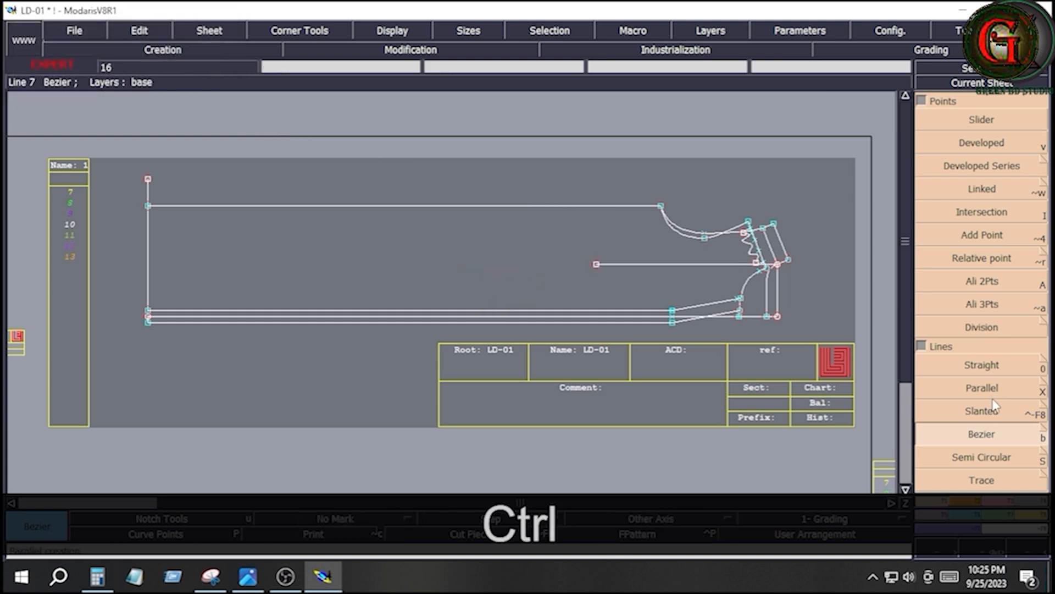
- Draw a straight vertical Bezier line from the hem-side end of the 38 cm line down to the outermost placket line
left_click(987, 437)
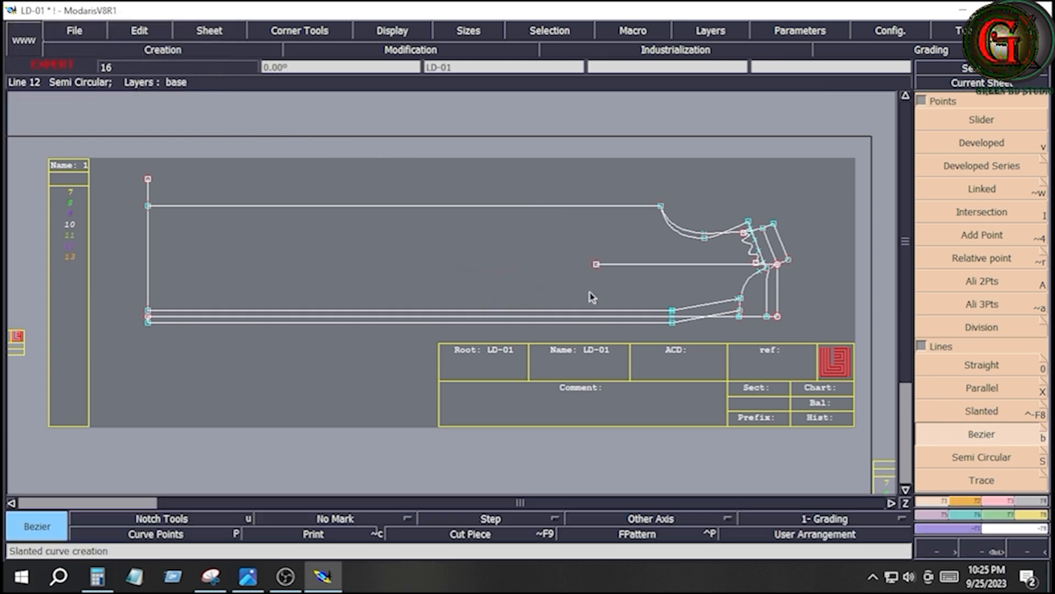
left_click(596, 264)
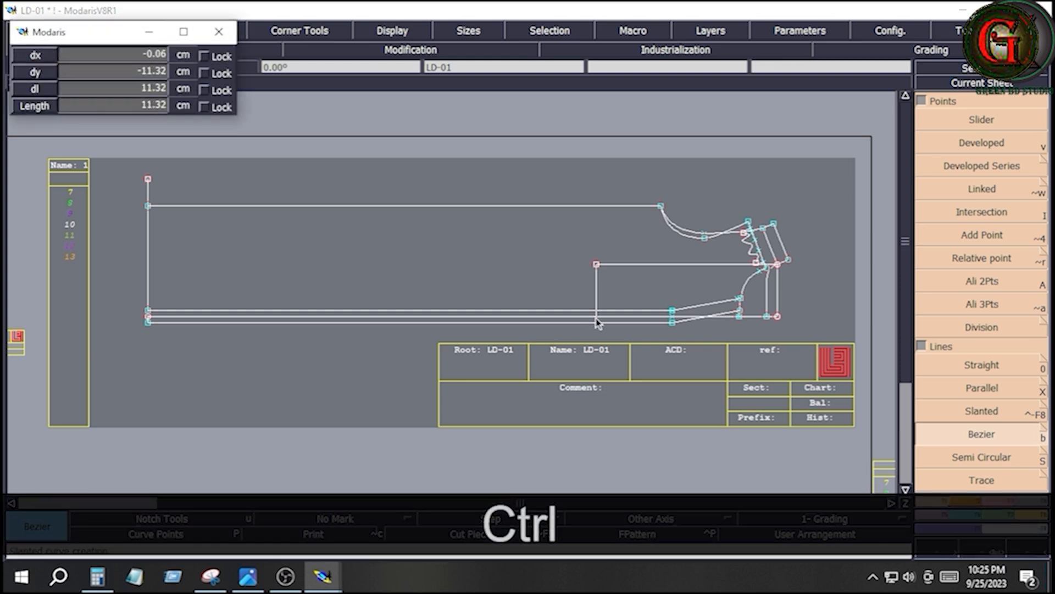
left_click(597, 323)
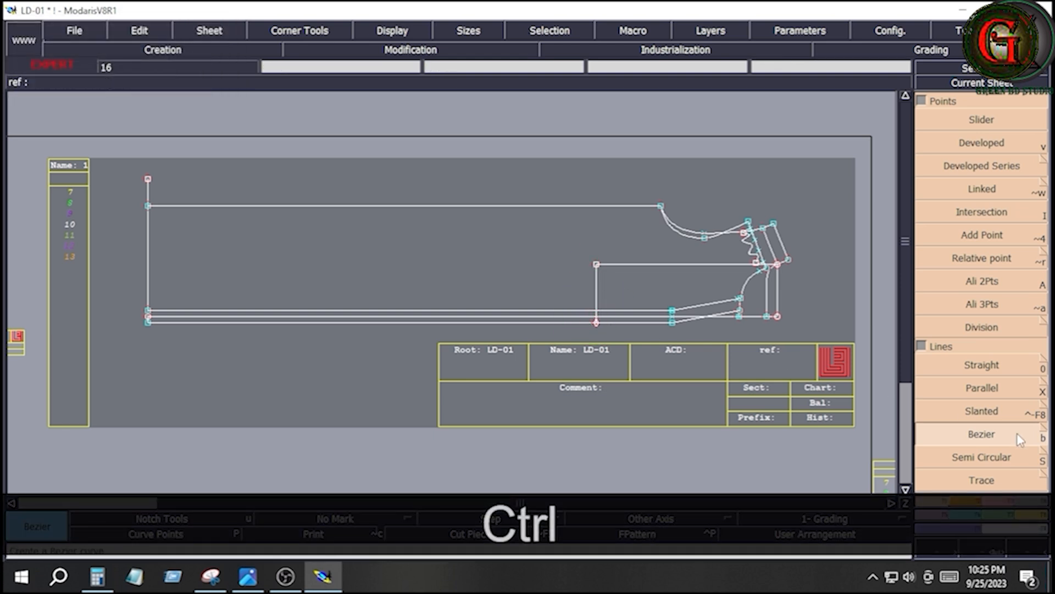
- Extend the vertical waist line up to the side seam line with Adjust 2 Lines
left_click(1000, 502)
left_click(985, 216)
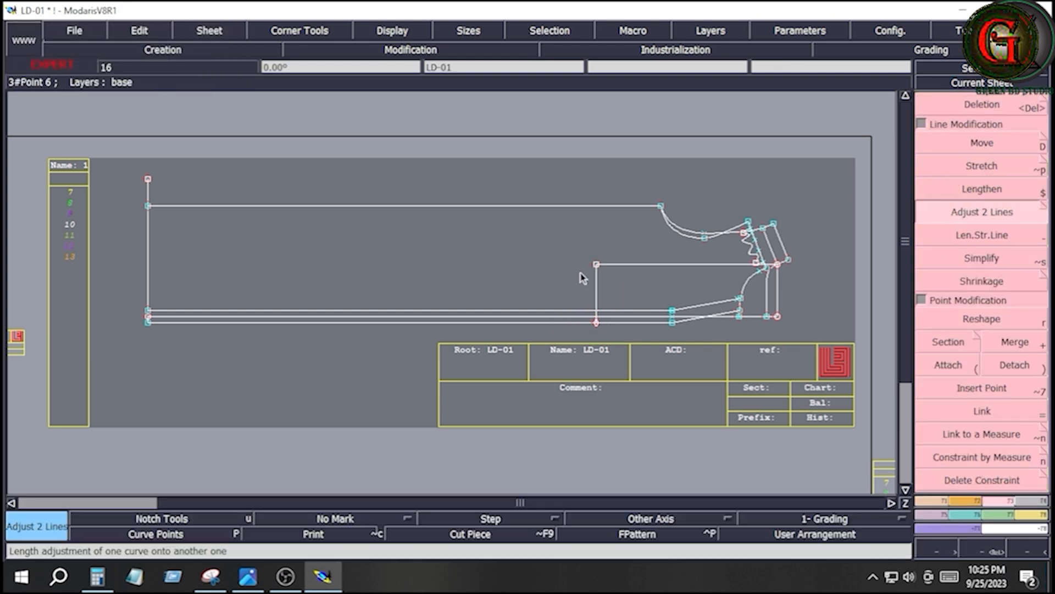
left_click(596, 282)
left_click(603, 206)
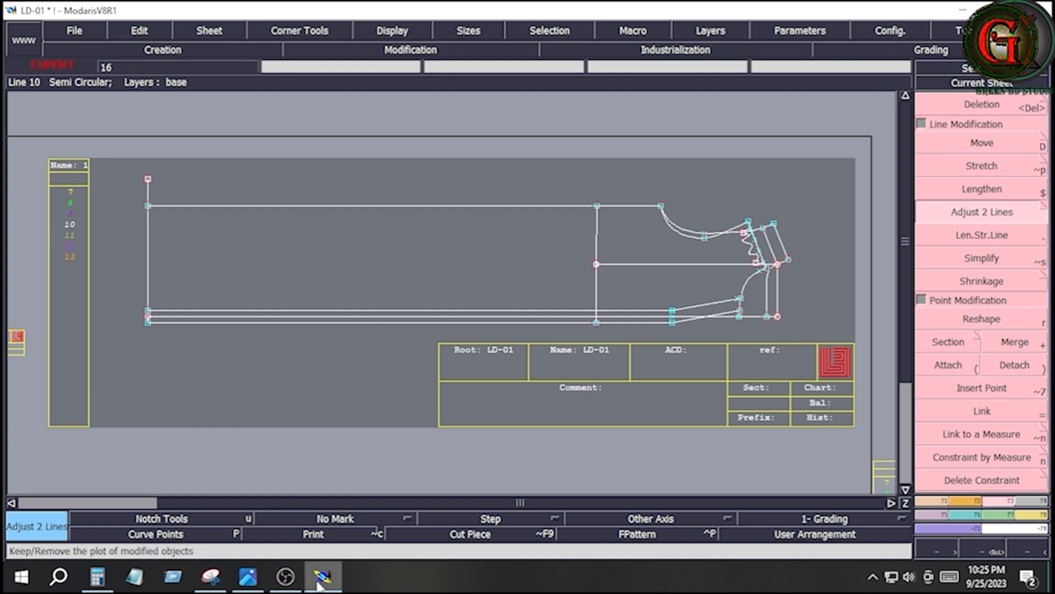
- Shorten the waist line's lower end to the middle placket line with Adjust 2 Lines
left_click(248, 582)
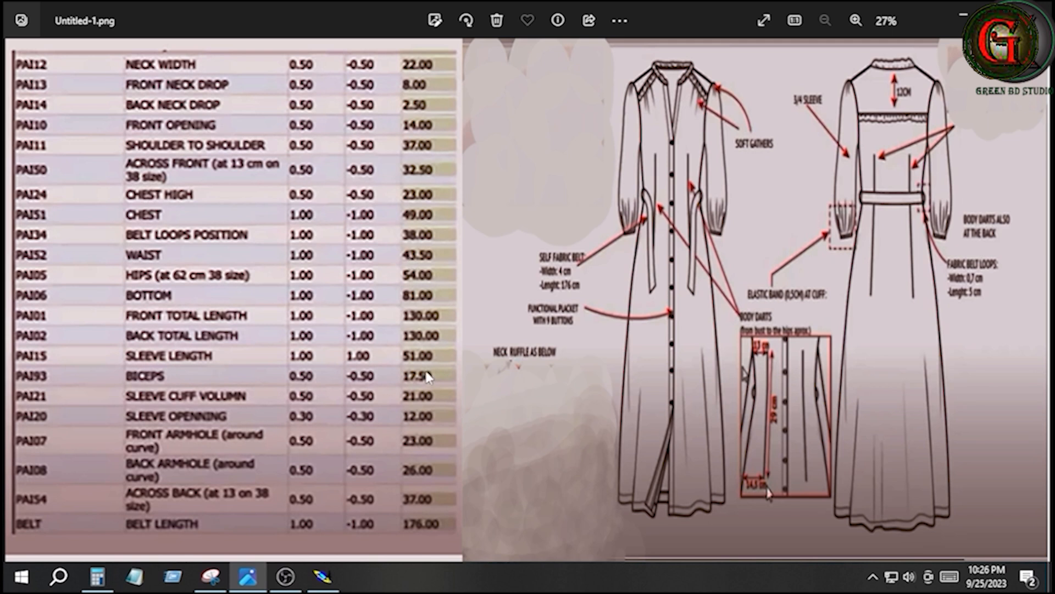
left_click(323, 576)
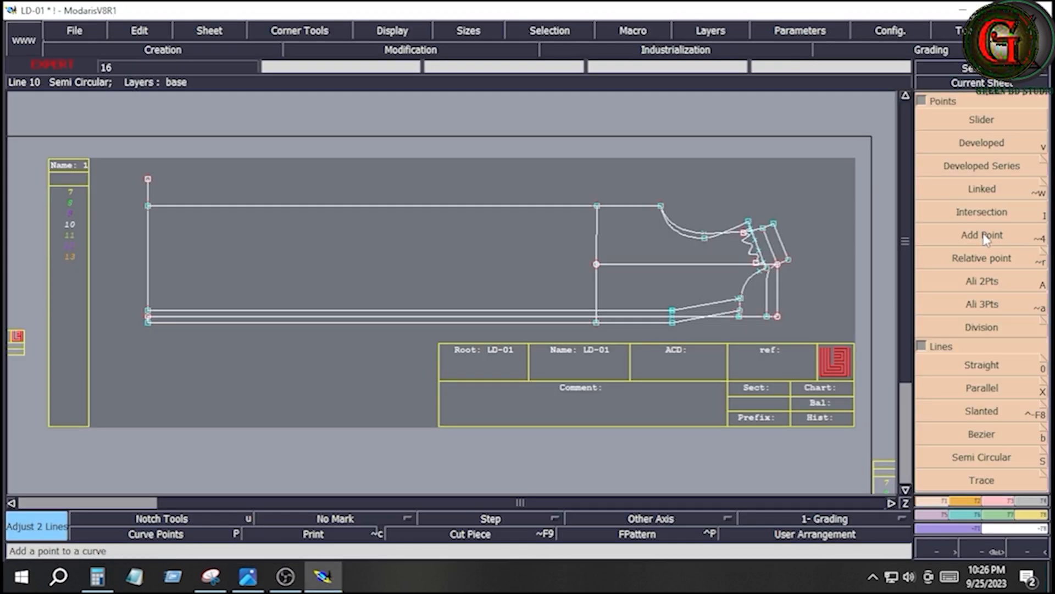
left_click(984, 143)
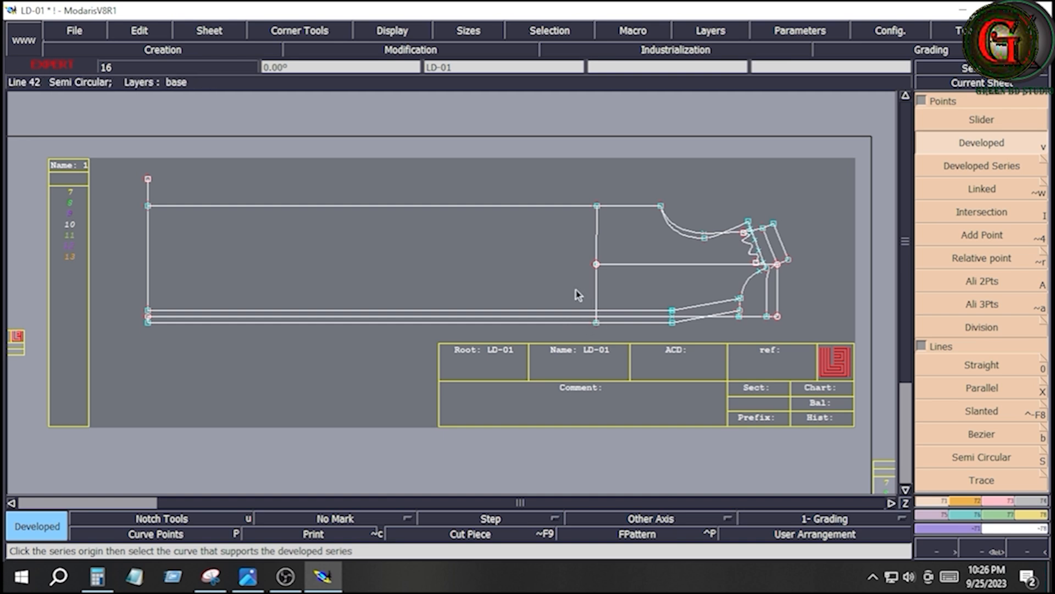
key("Return")
left_click_drag(568, 277, 623, 361)
left_click(997, 500)
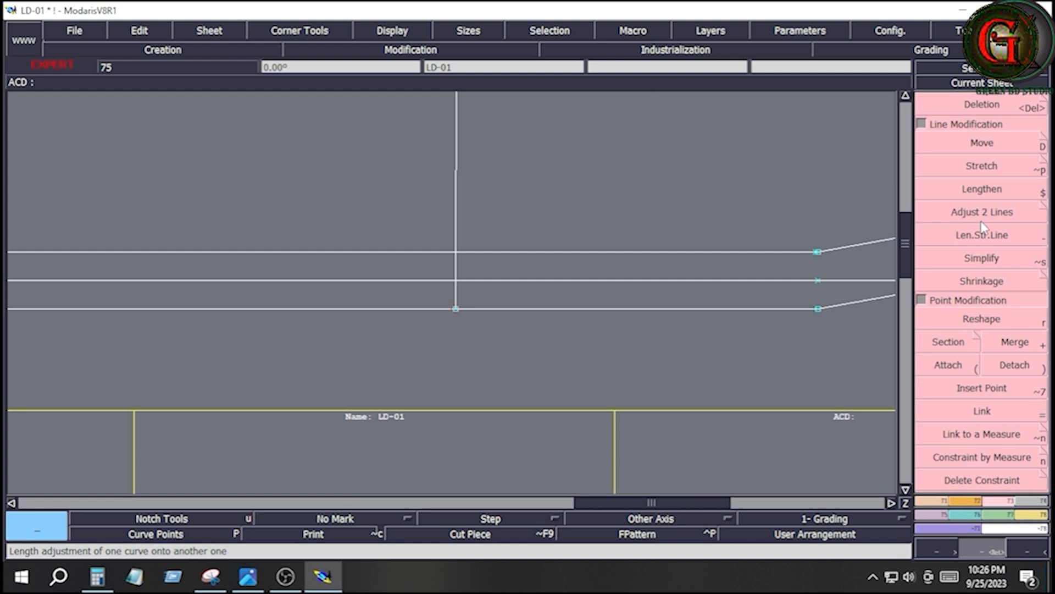
left_click(979, 215)
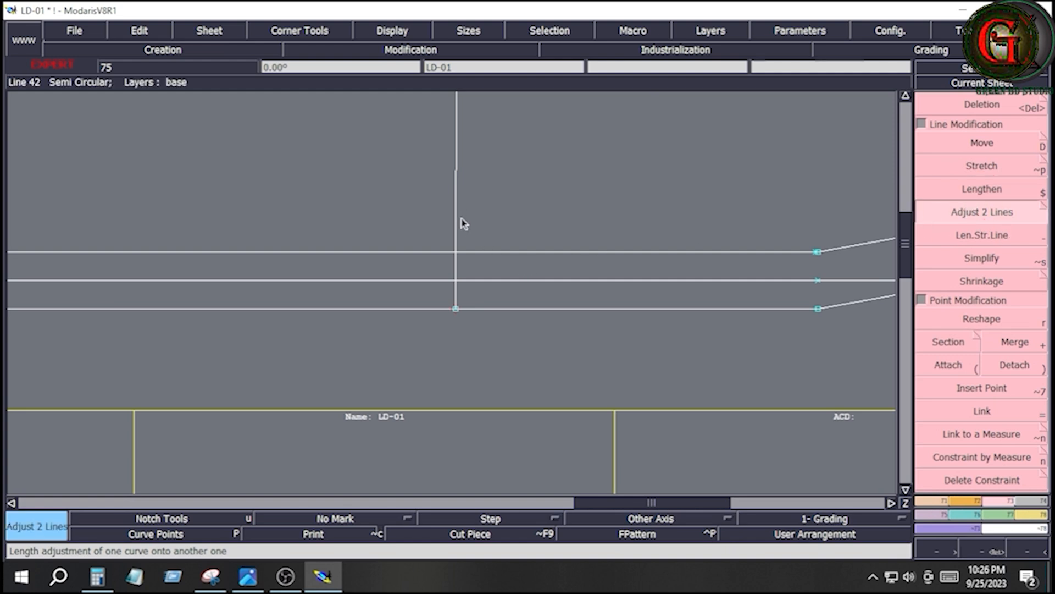
left_click(482, 281)
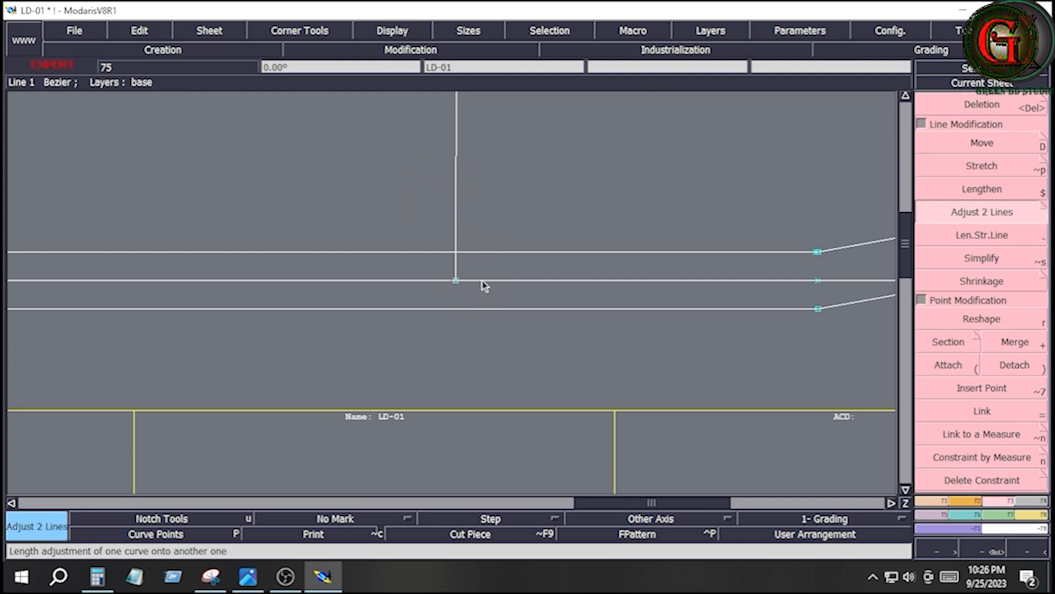
key("Home")
- Place a developed point on the waist line with a curve length of -21.5 cm from its end on the middle placket line
left_click(929, 500)
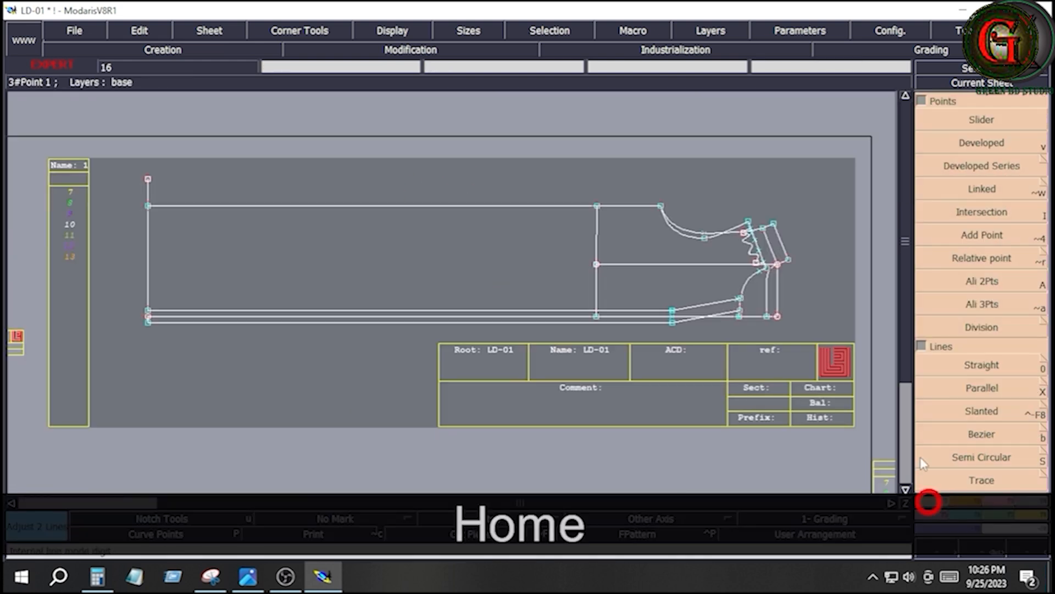
left_click(982, 144)
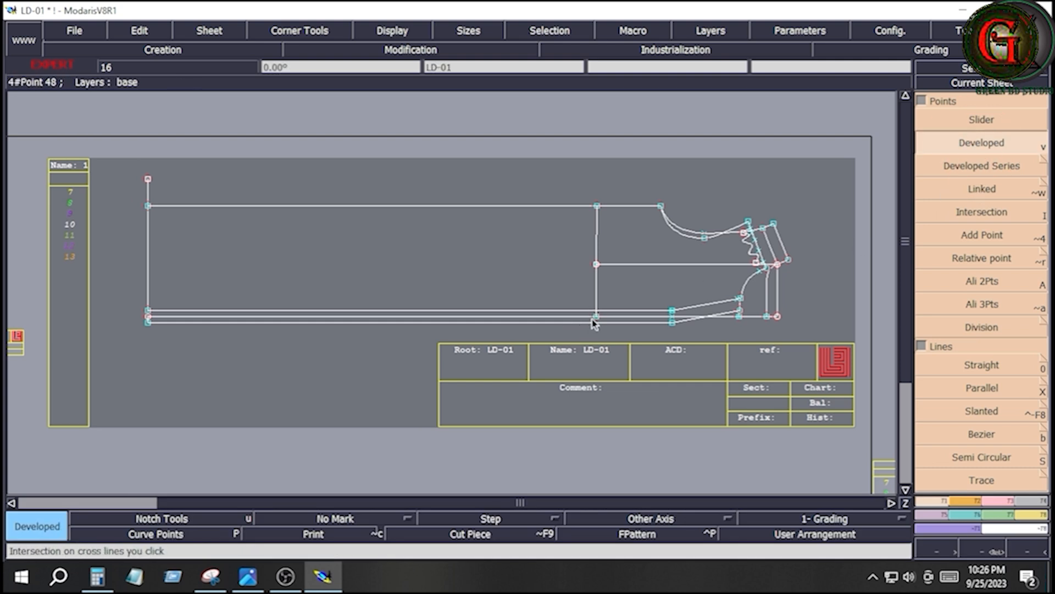
left_click(598, 318)
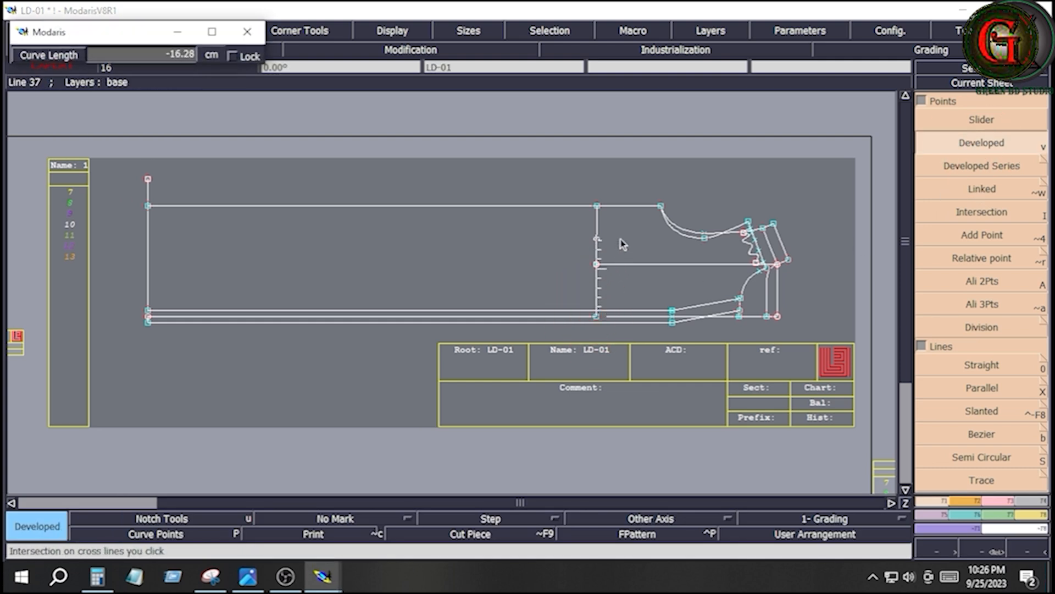
type("-1.50")
key("Down")
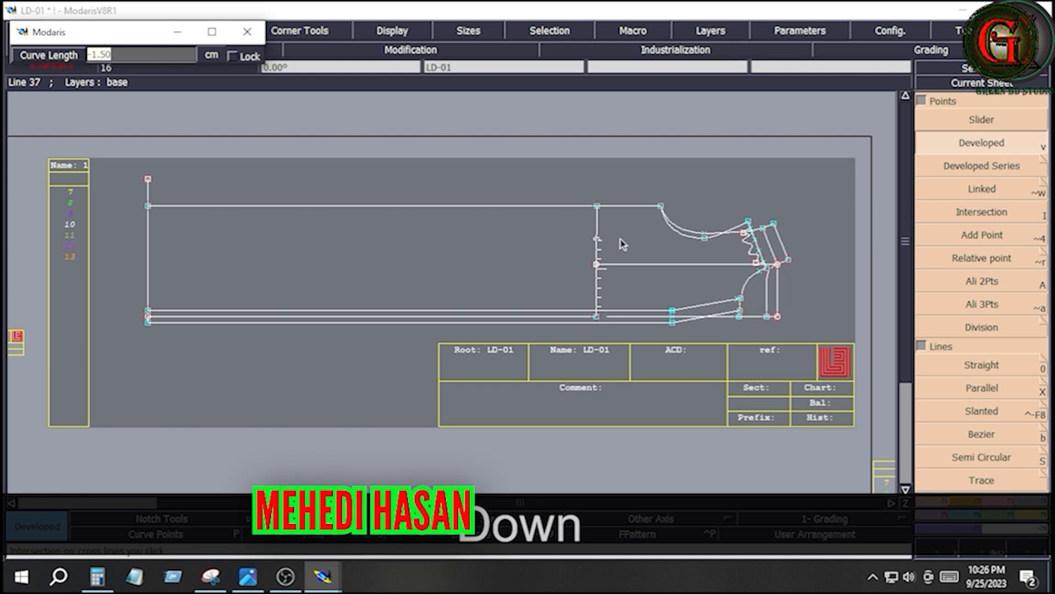
type("-21.5")
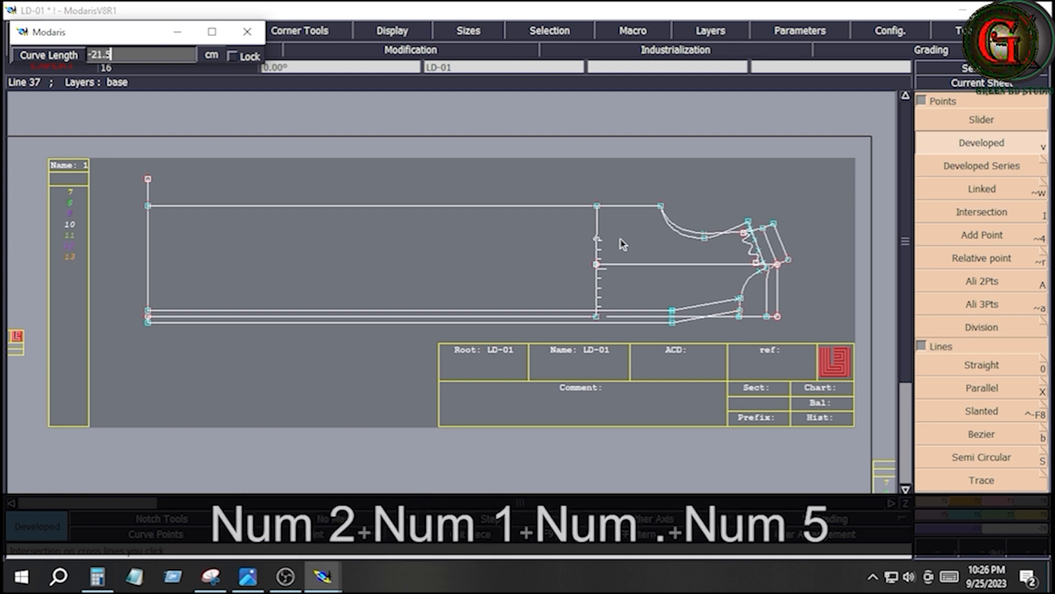
key("Return")
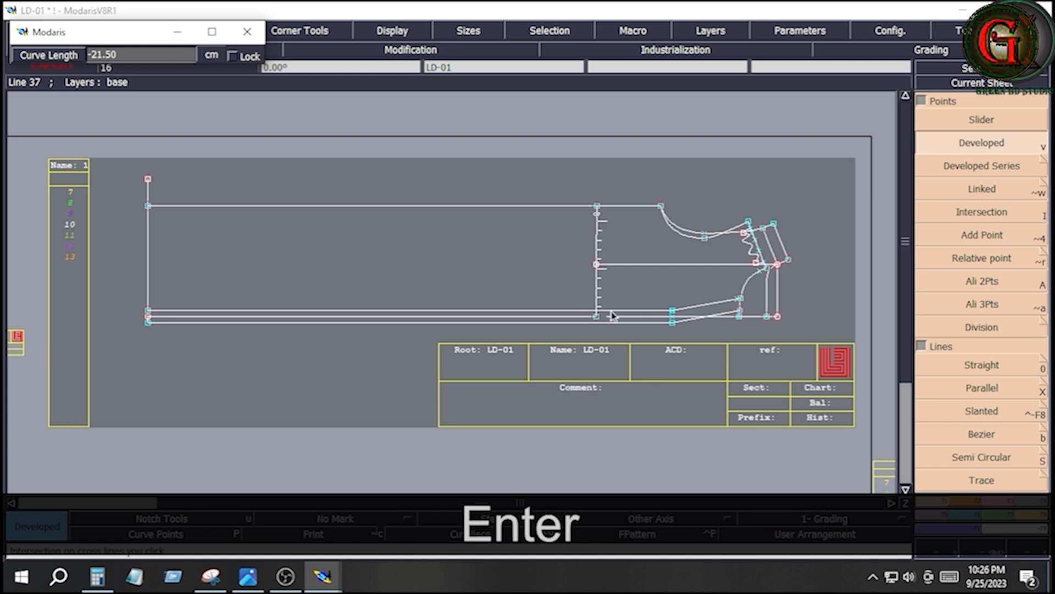
left_click(620, 266)
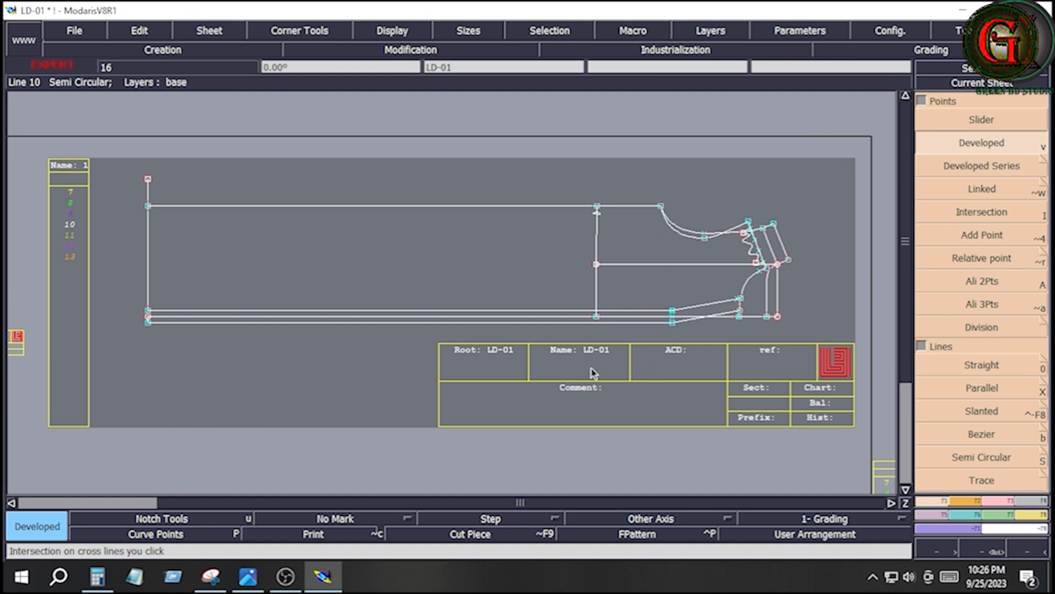
- Check the size chart, then draw a straight horizontal Bezier line 62 cm long from the neck-shoulder point toward the hem
left_click(247, 576)
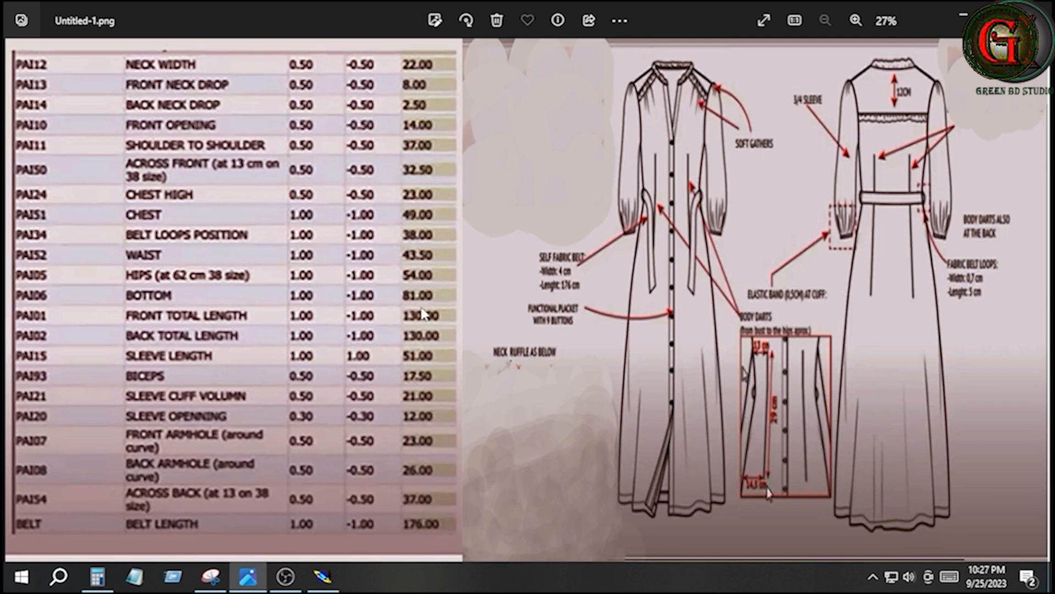
left_click(332, 577)
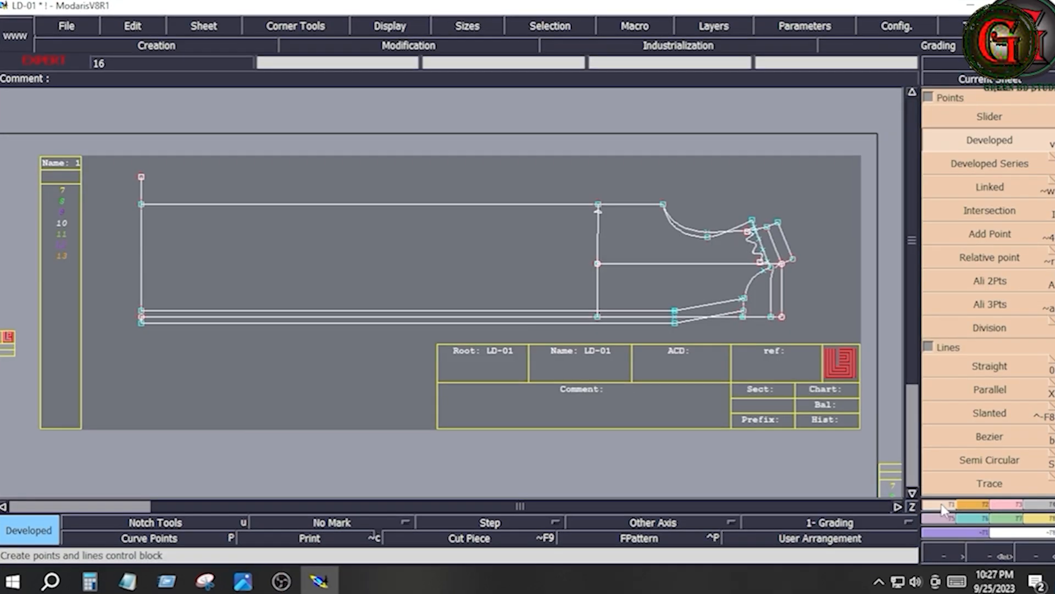
left_click(991, 437)
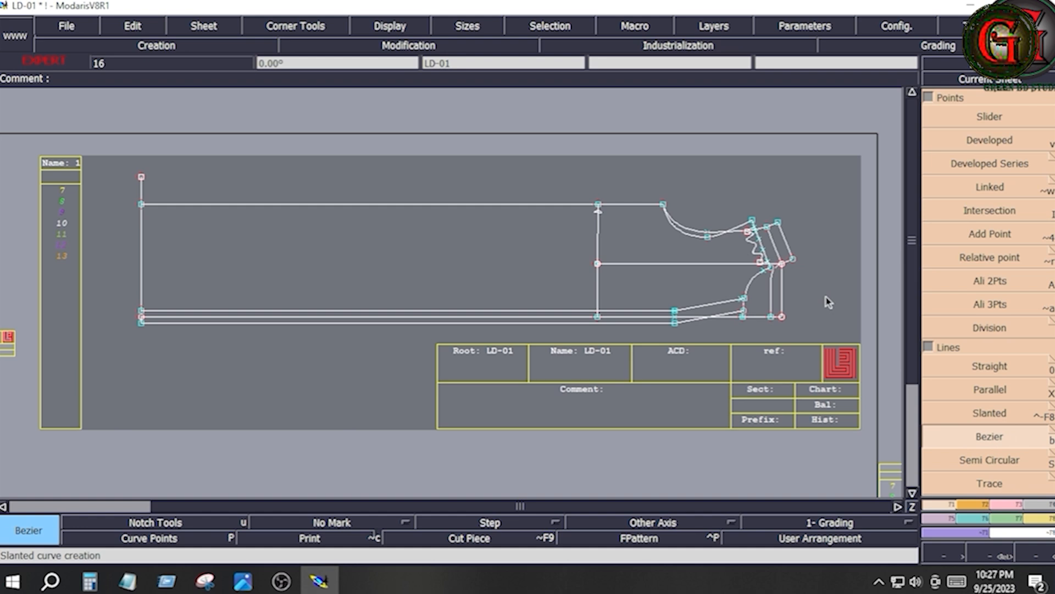
left_click(783, 265)
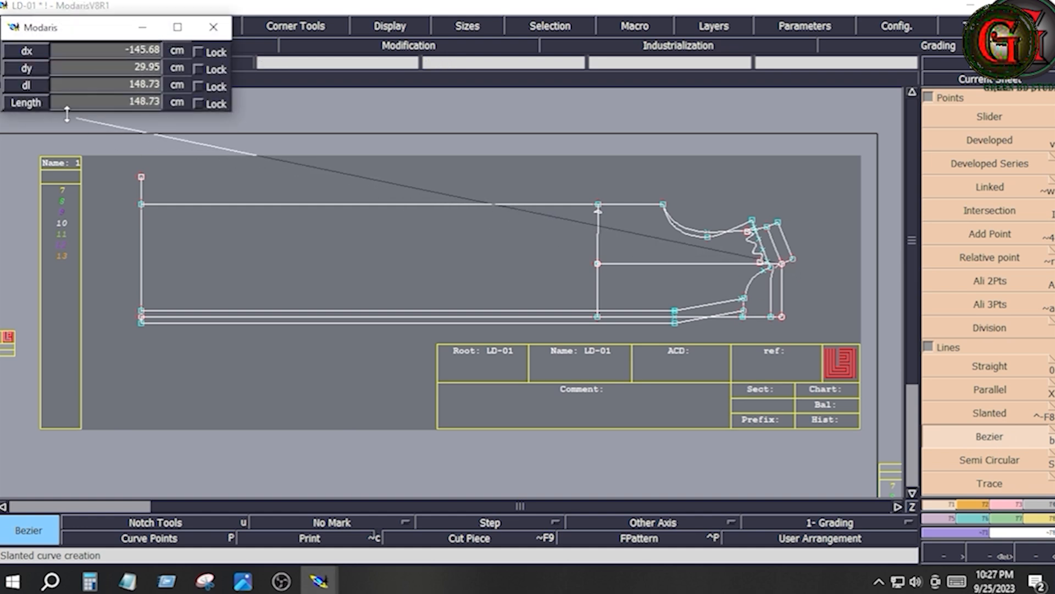
left_click(77, 84)
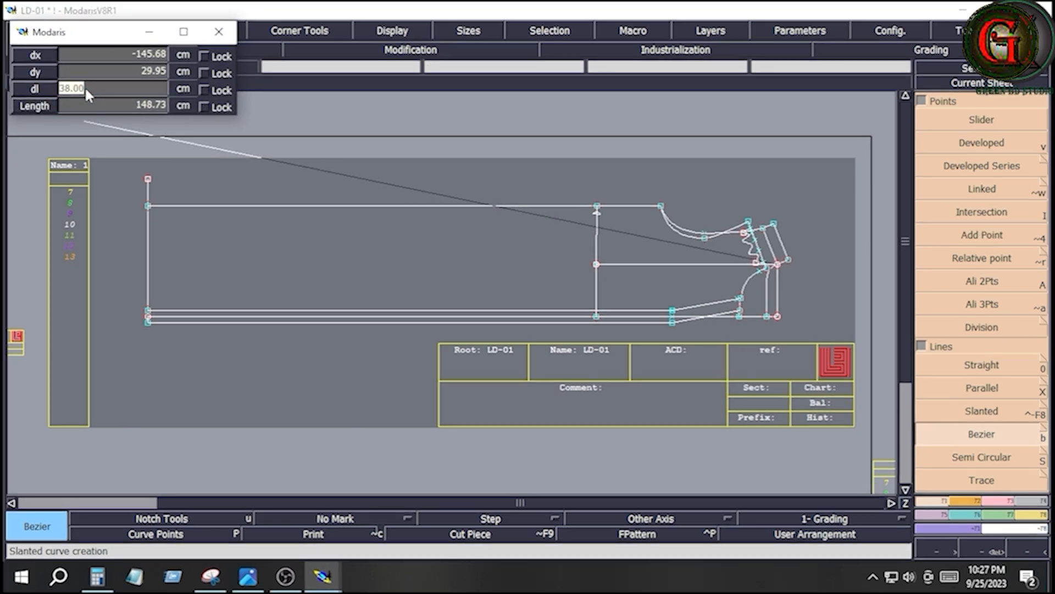
type("62")
key("Return")
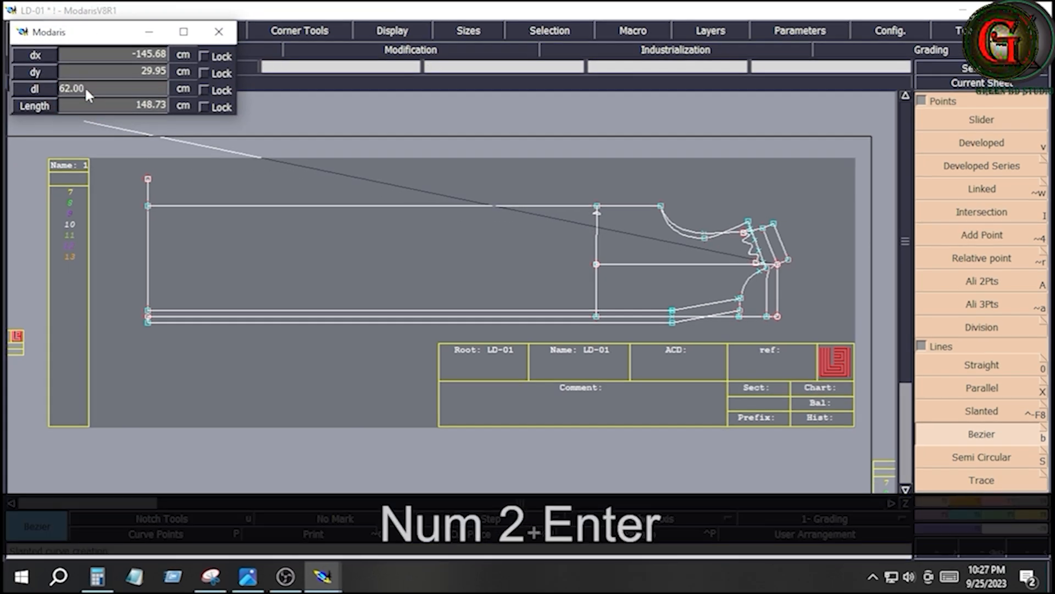
left_click(330, 253, "ctrl")
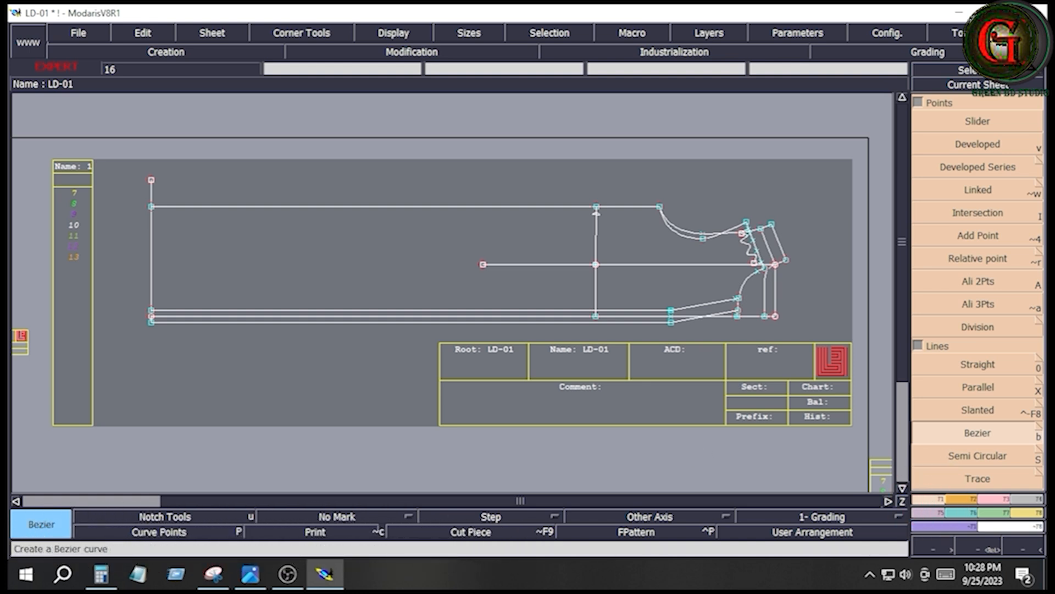
- Draw a vertical Bezier line about 11 cm long from the hem-side end of the 62 cm line to the middle placket line
left_click(482, 264)
key("ctrl")
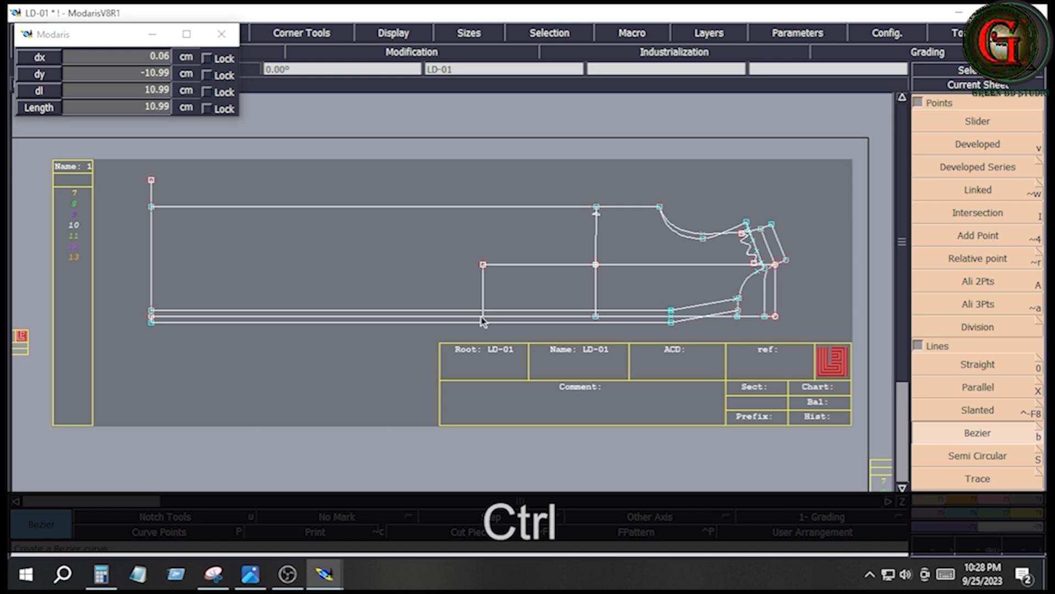
left_click(482, 318)
- Lengthen the new hip line about 31 cm upward beyond the side seam line with Len.Str.Line
left_click(992, 497)
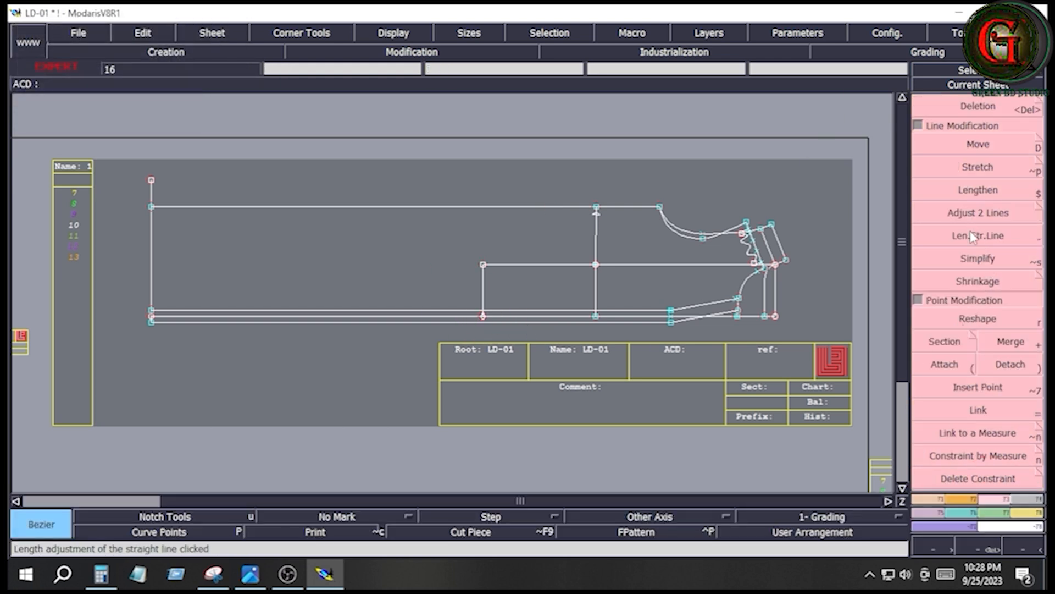
left_click(977, 235)
left_click(484, 288)
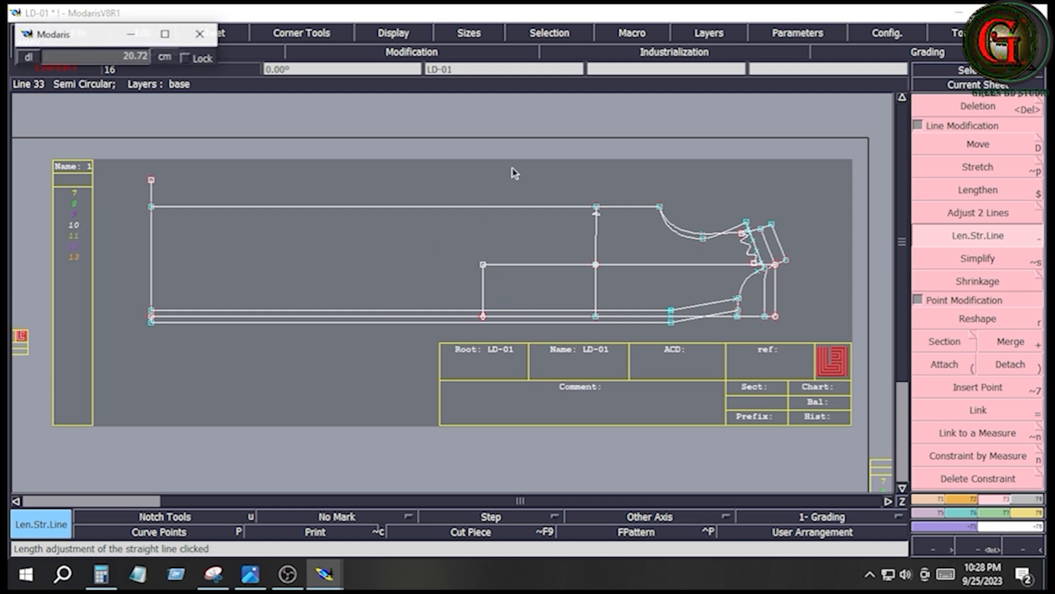
left_click(521, 120)
- Place a developed point on the hip line at a curve length of 27 cm from its end on the middle placket line
left_click(931, 495)
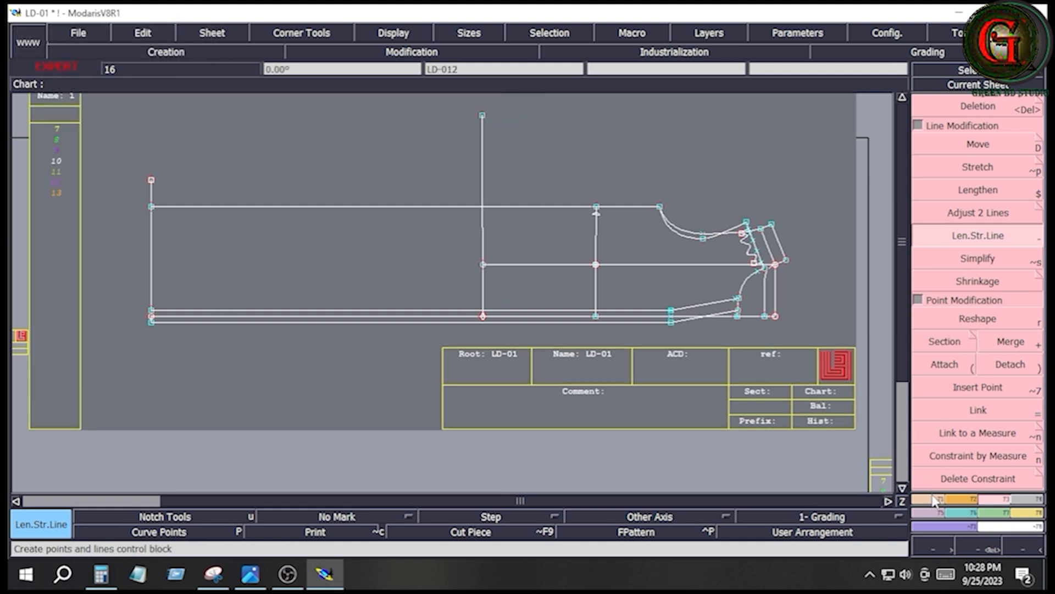
left_click(980, 146)
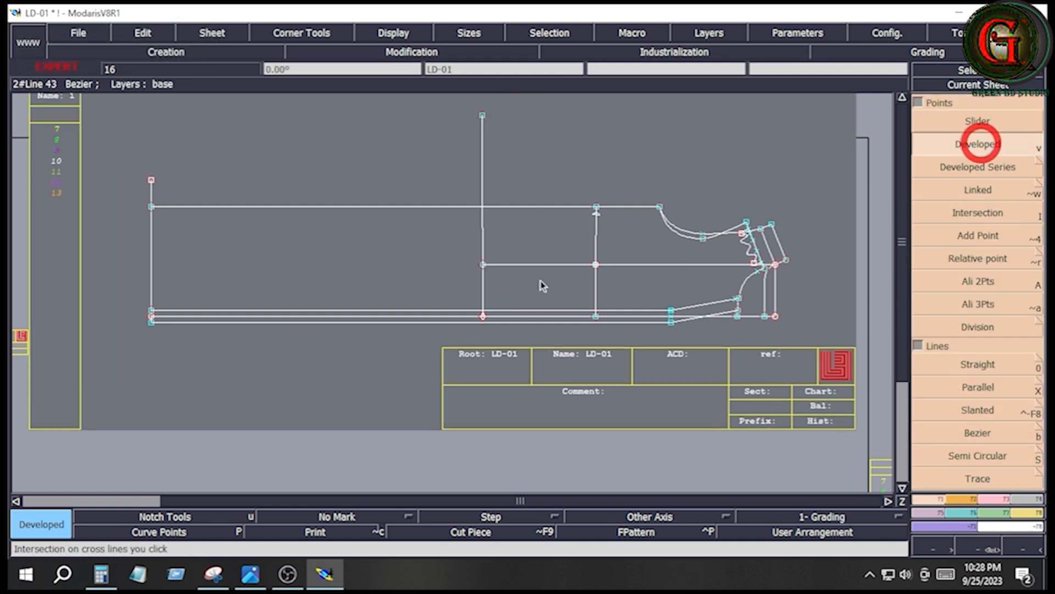
left_click(483, 318)
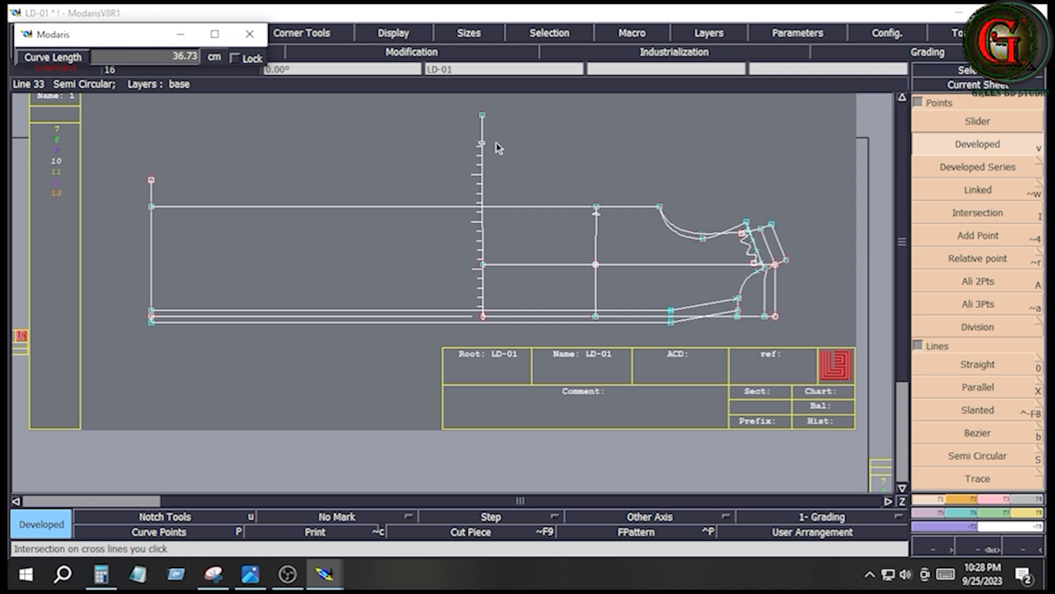
key("Down")
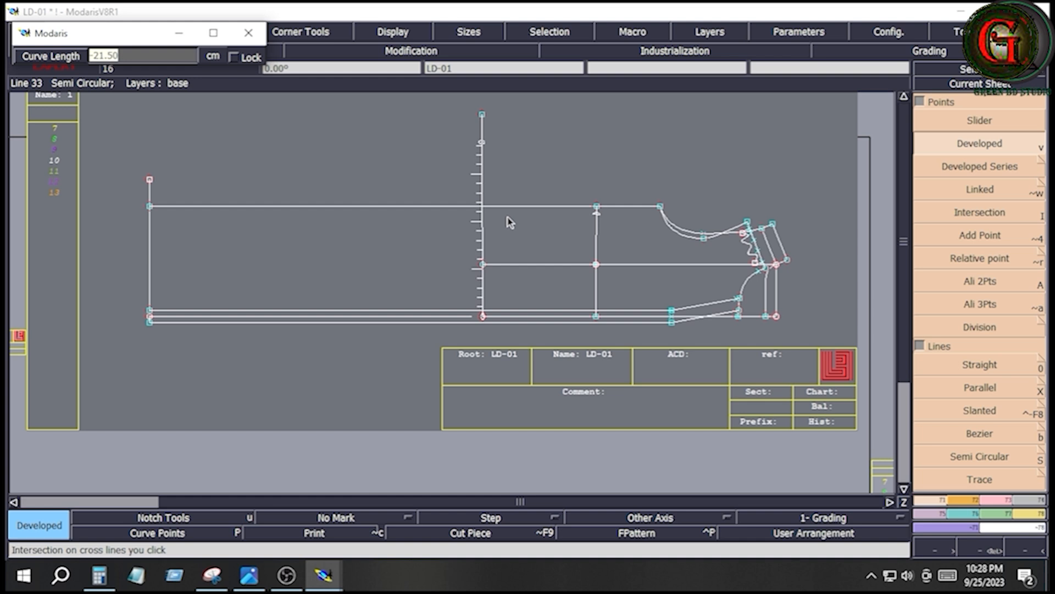
key("Down")
type("27")
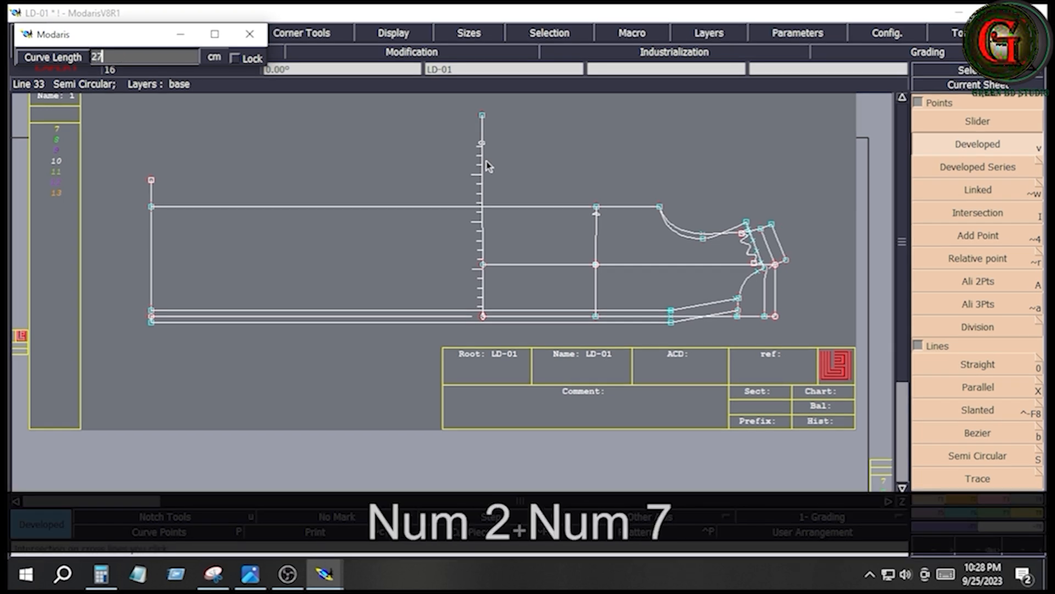
type(".5")
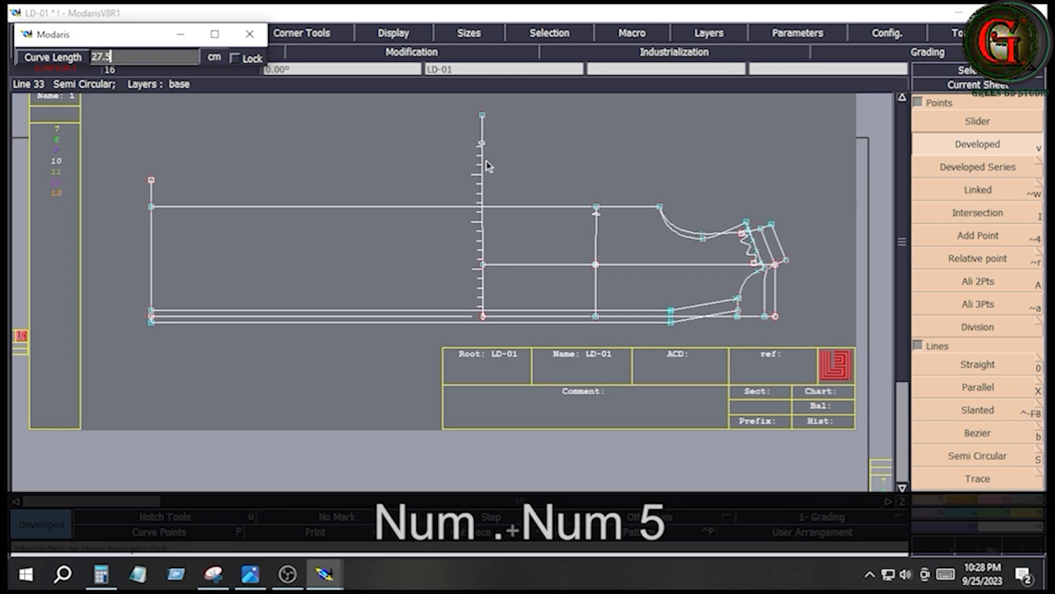
key("BackSpace")
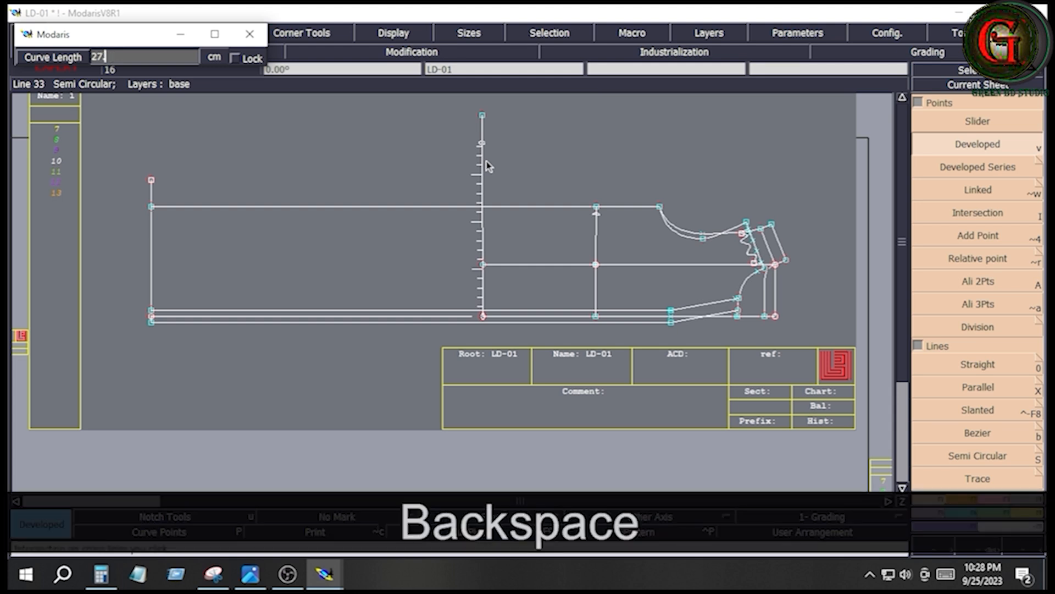
type("00")
key("Return")
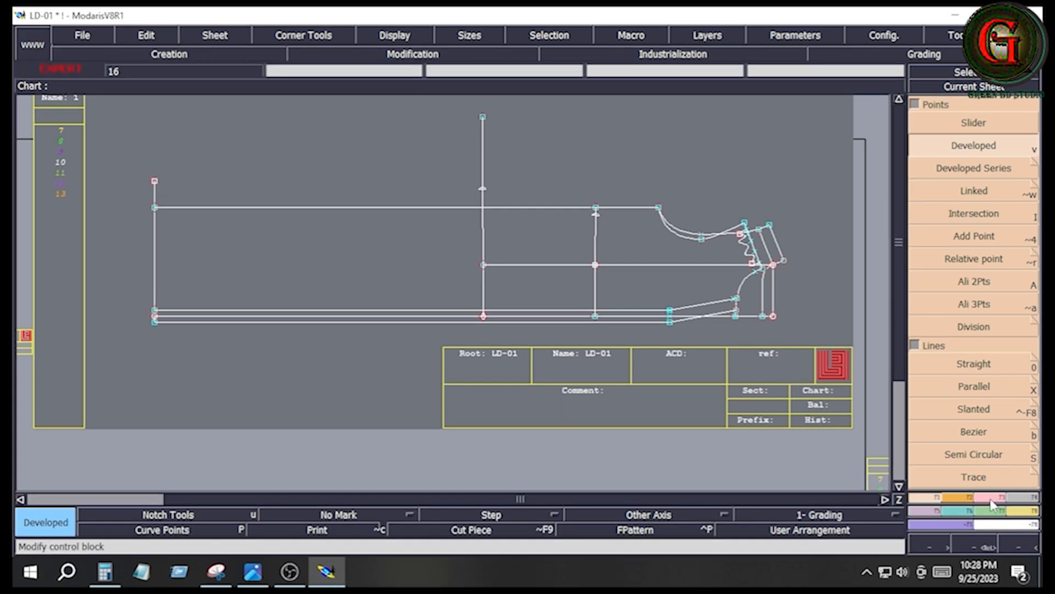
- Insert the developed points of the hip and waist lines into their curves with Insert Point
left_click(993, 499)
left_click(974, 386)
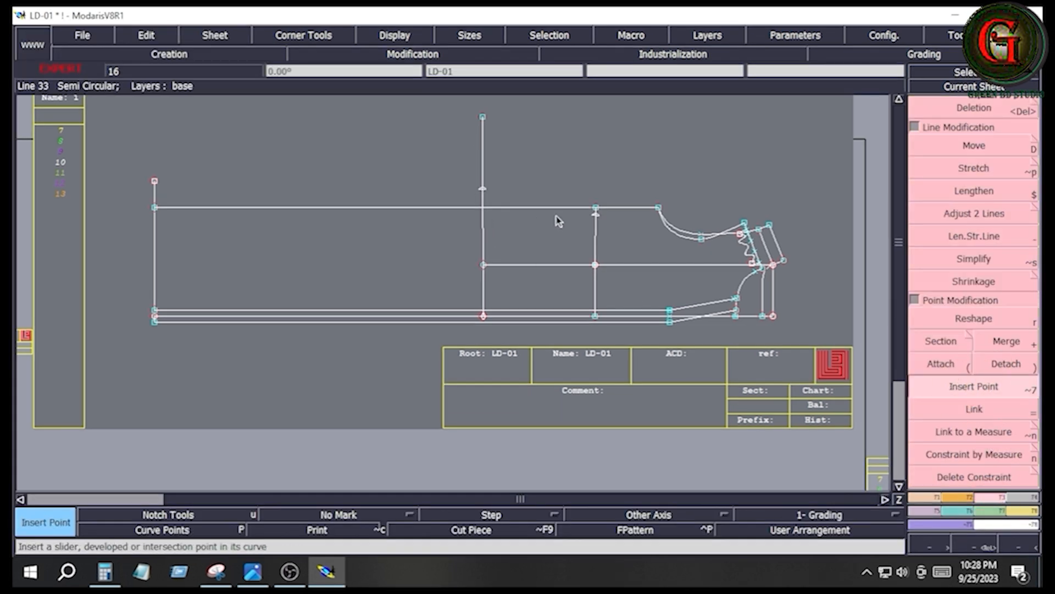
left_click(596, 214)
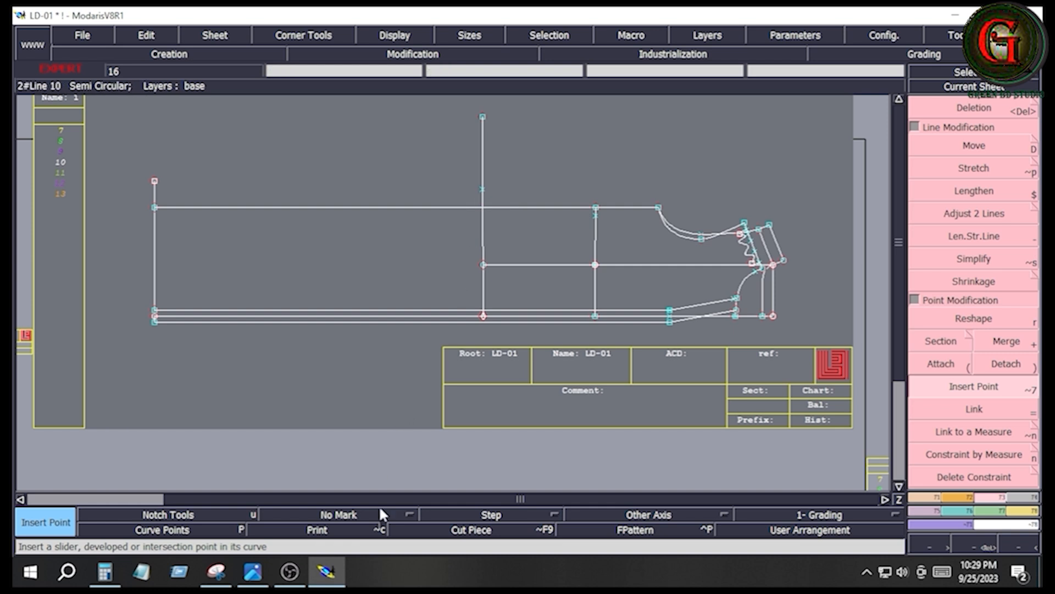
- Check the bottom width in the size chart, then try to draw a 4540.5 cm Bezier line from the middle placket line's hem end
left_click(252, 573)
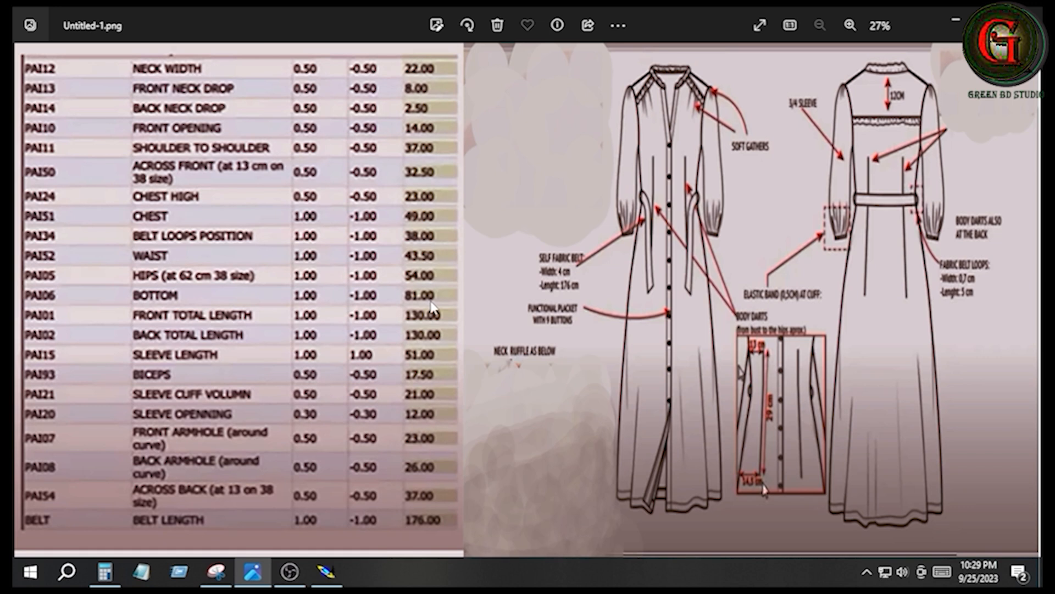
key("alt+Tab")
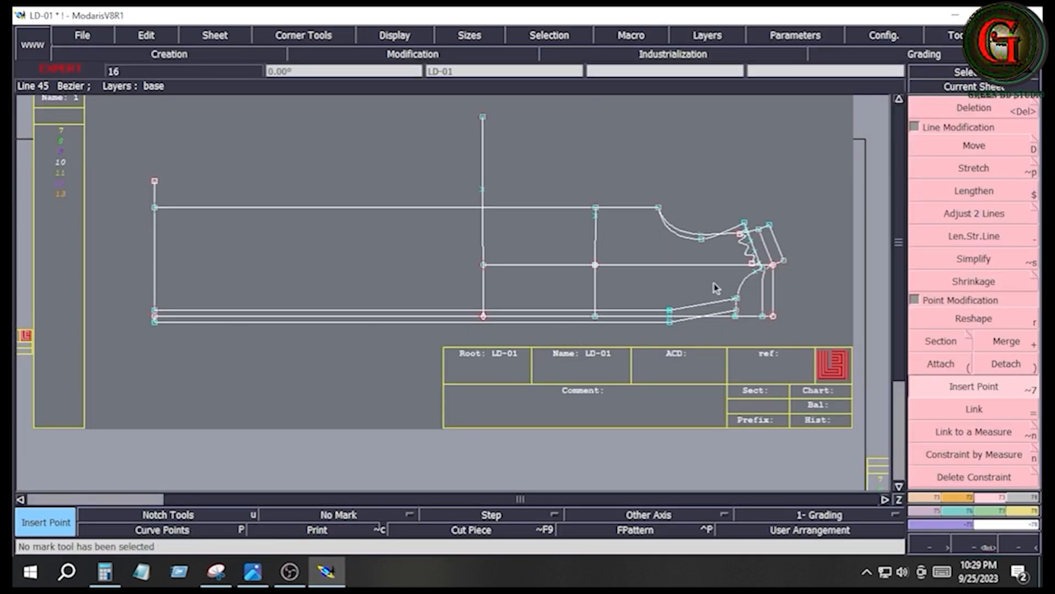
left_click(930, 498)
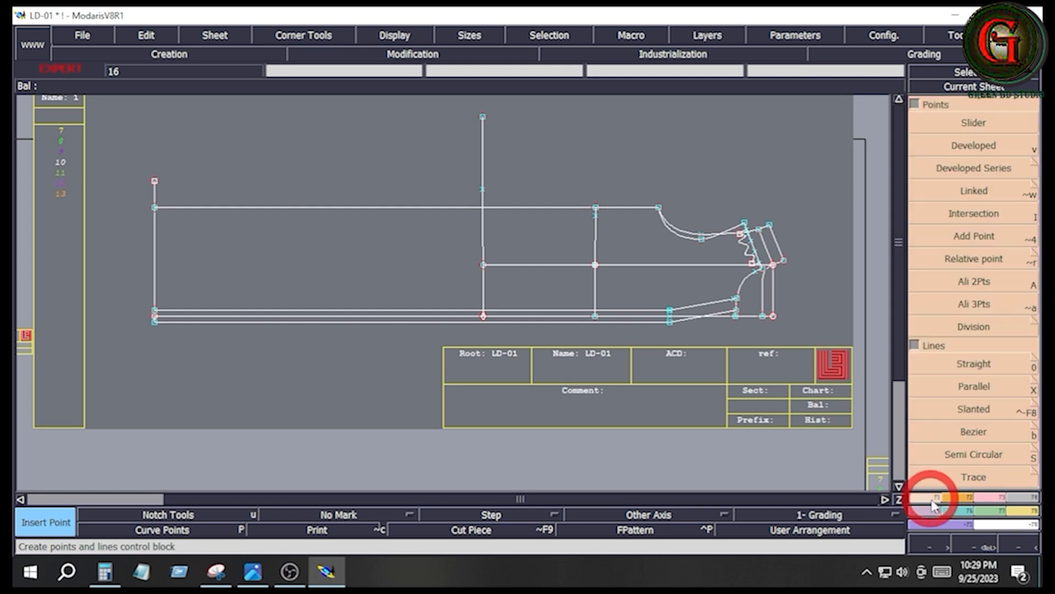
left_click(984, 437)
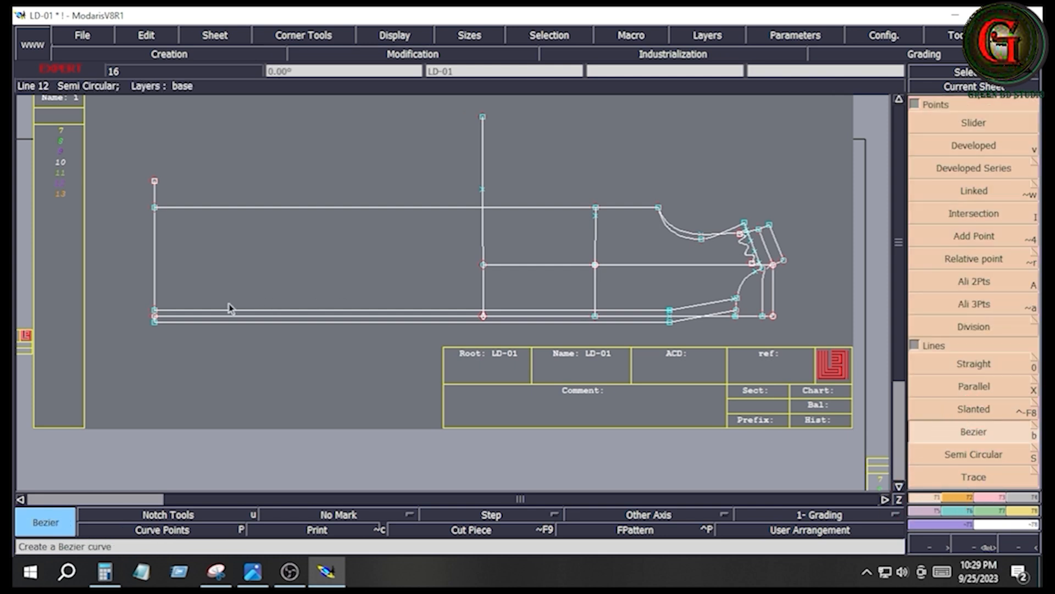
left_click(156, 317)
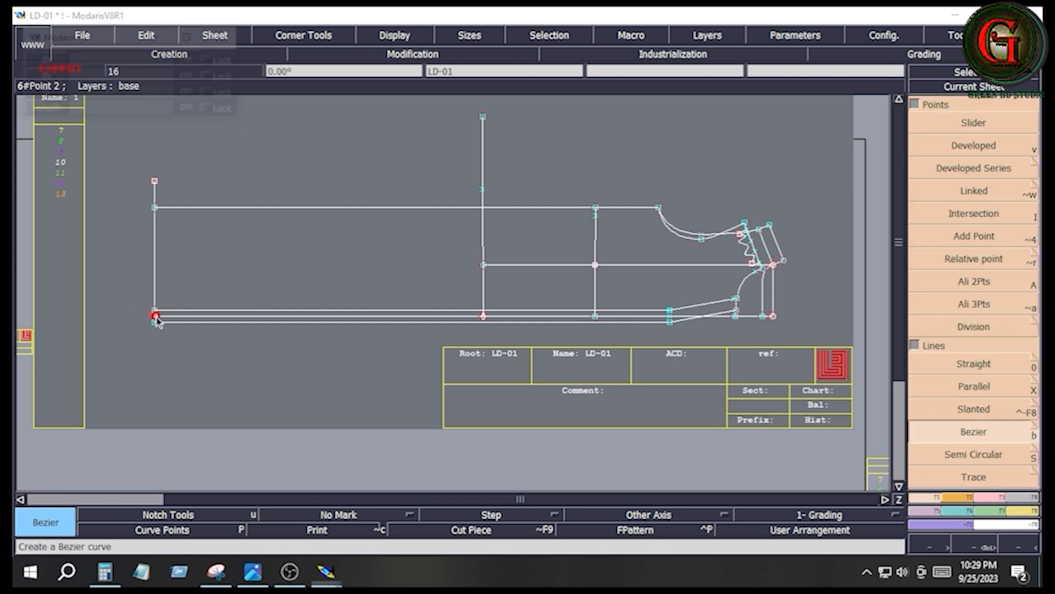
left_click(97, 93)
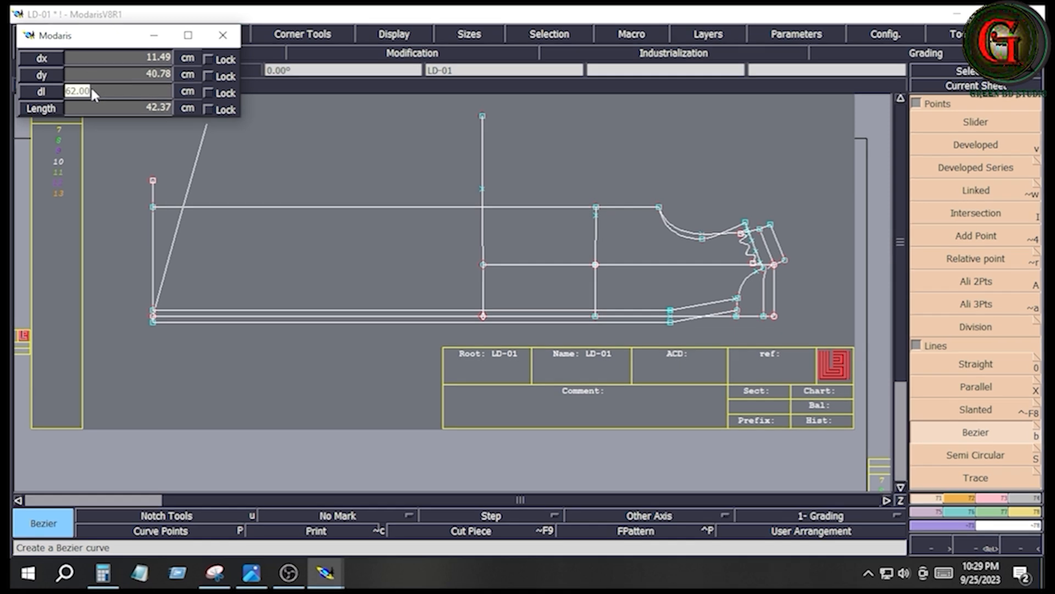
type("8")
key("BackSpace")
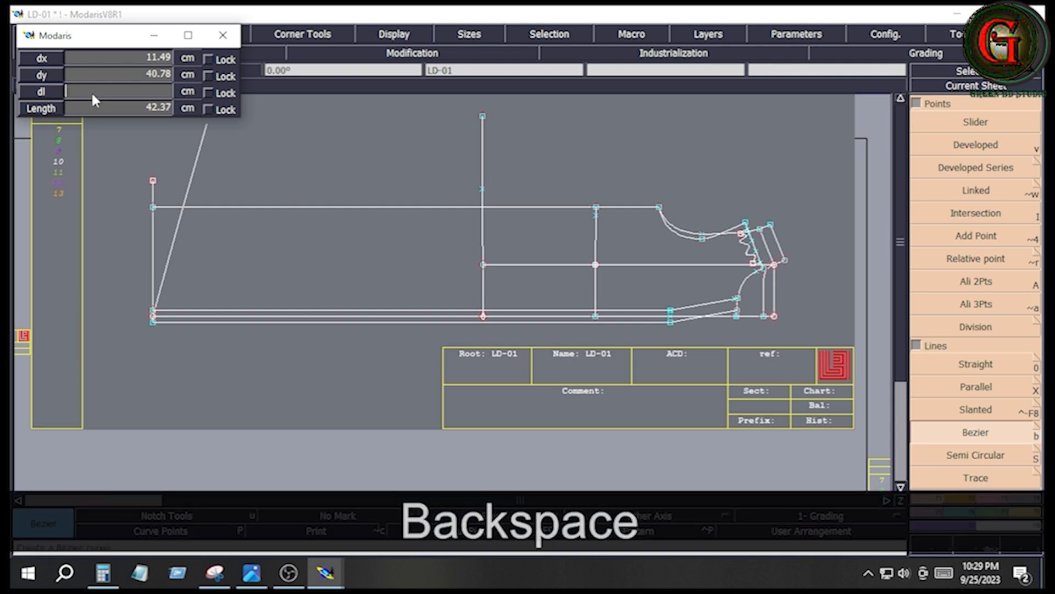
type("4.5")
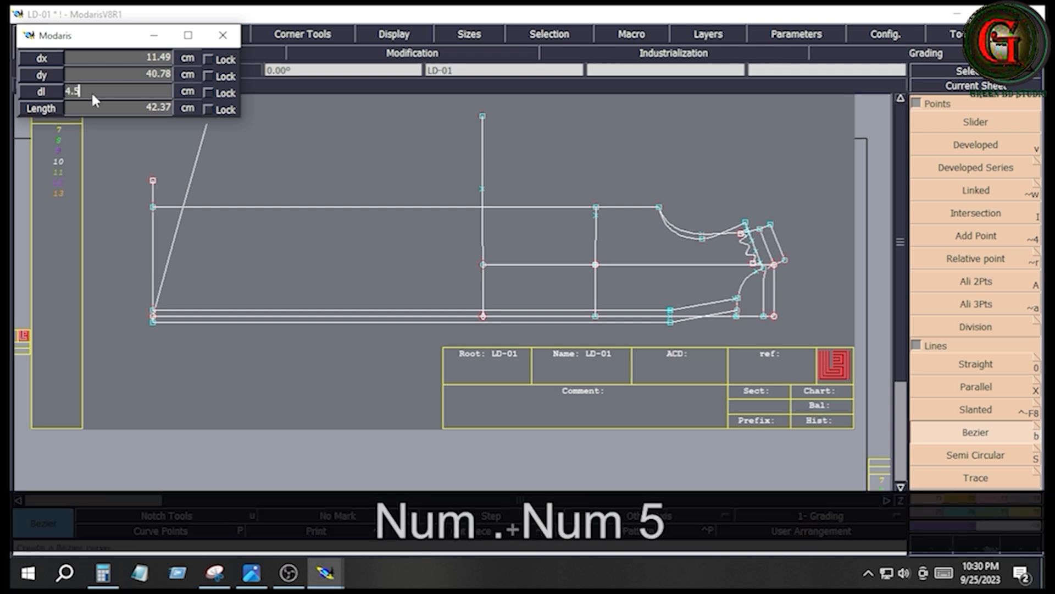
key("Return")
type("40.5")
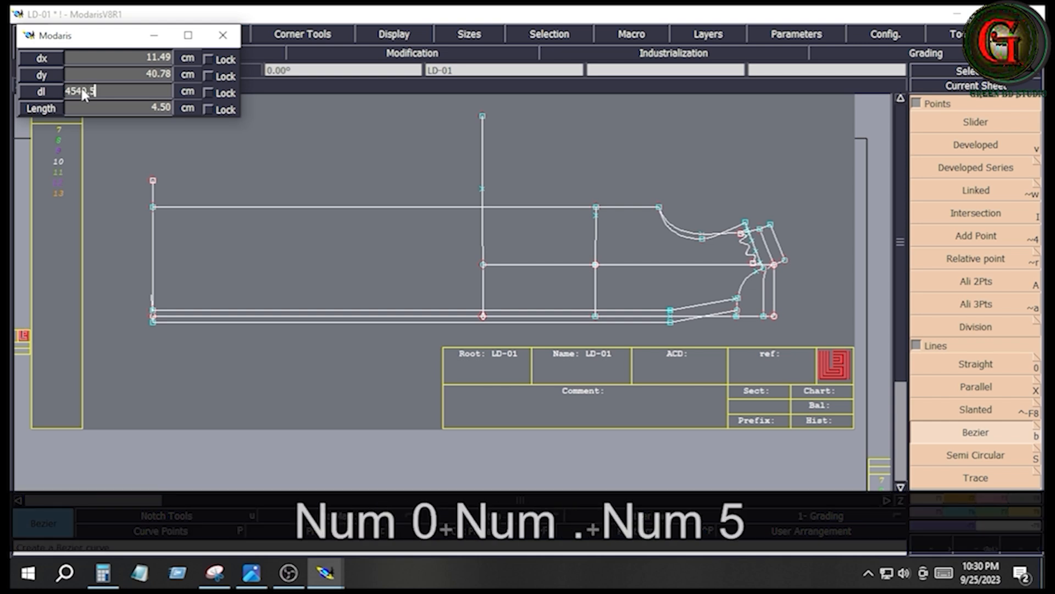
key("Return")
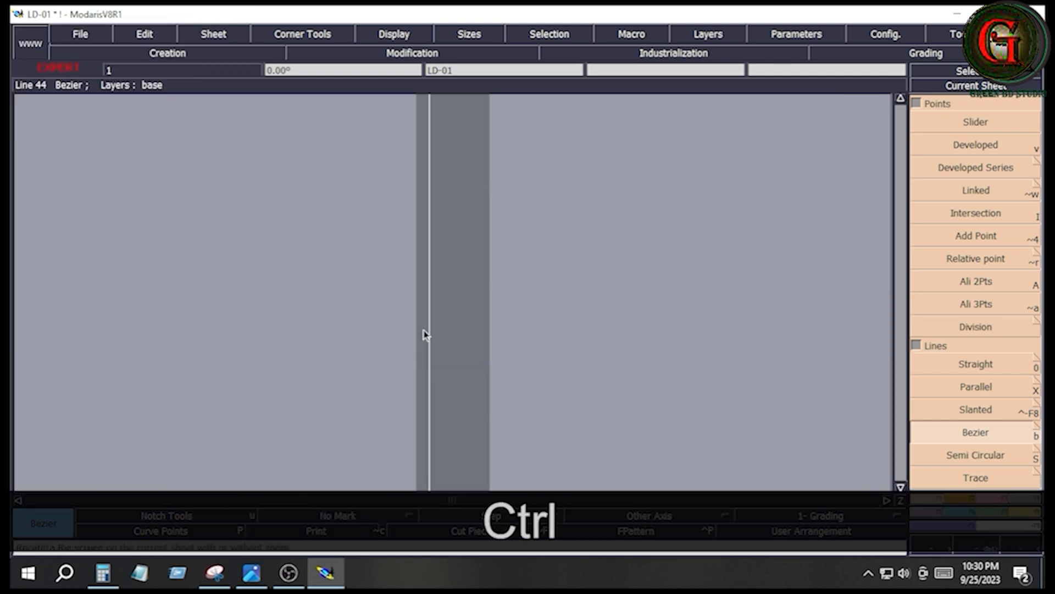
- Undo the oversized Bezier line, then readjust the sheets to their best dimension and rearrange them
key("ctrl+j")
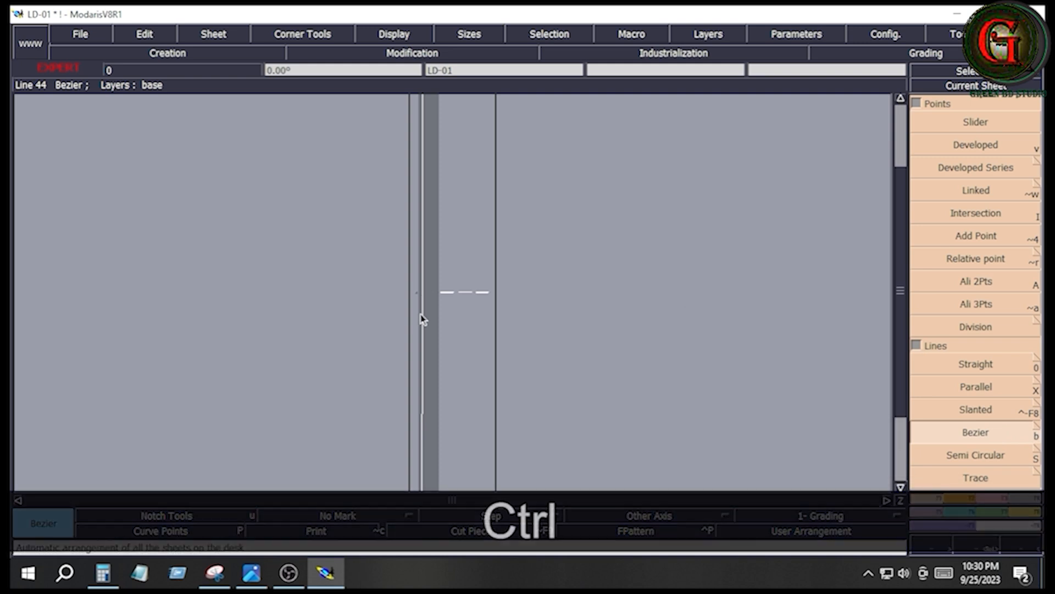
key("ctrl+z")
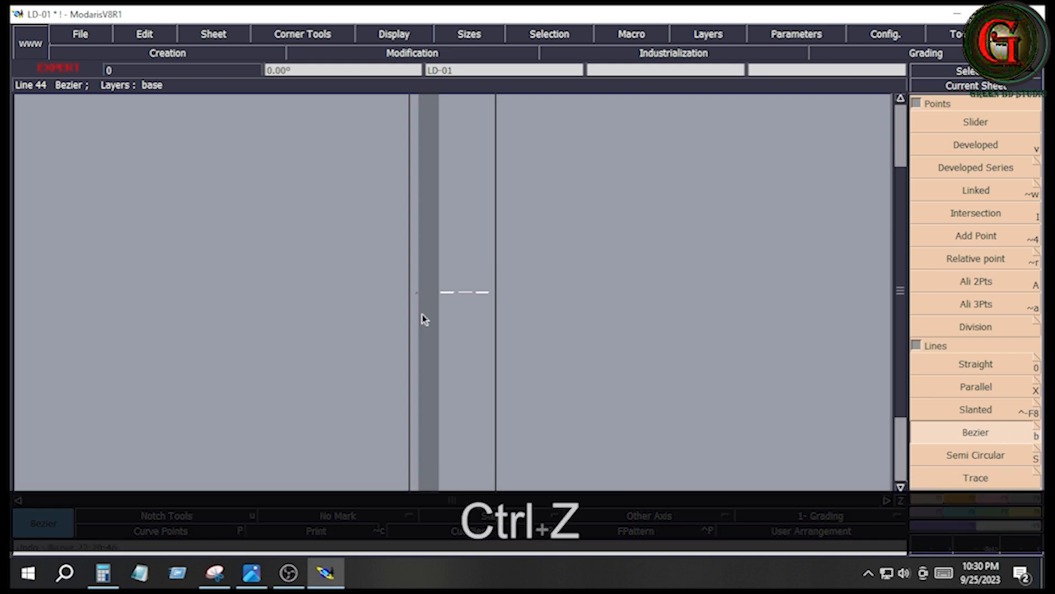
key("j")
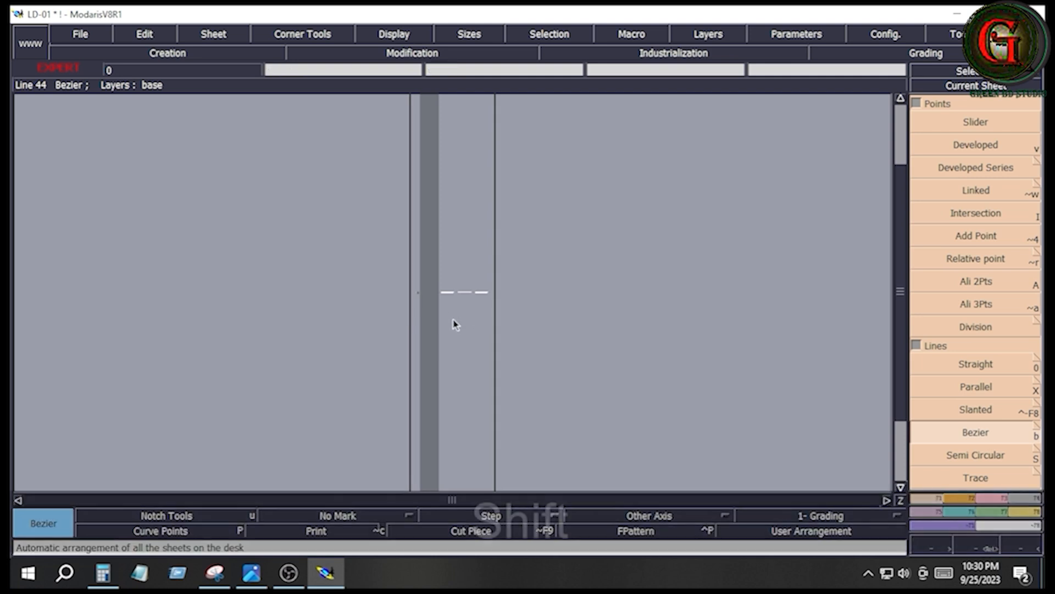
key("shift+a")
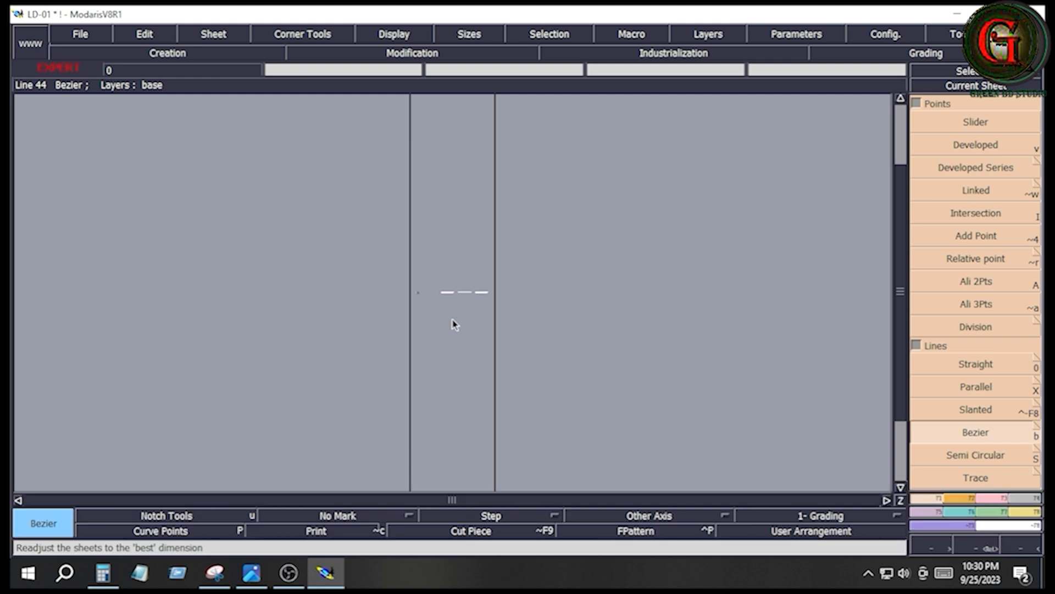
key("j")
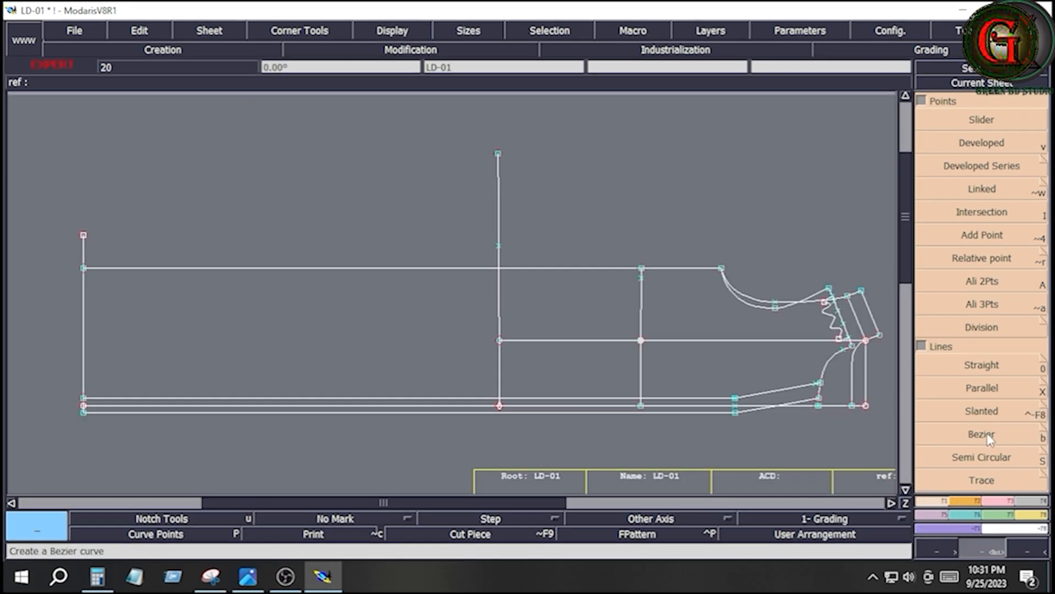
- Draw a straight vertical Bezier line 40.5 cm long from the middle placket line's hem end up past the side seam line
left_click(976, 432)
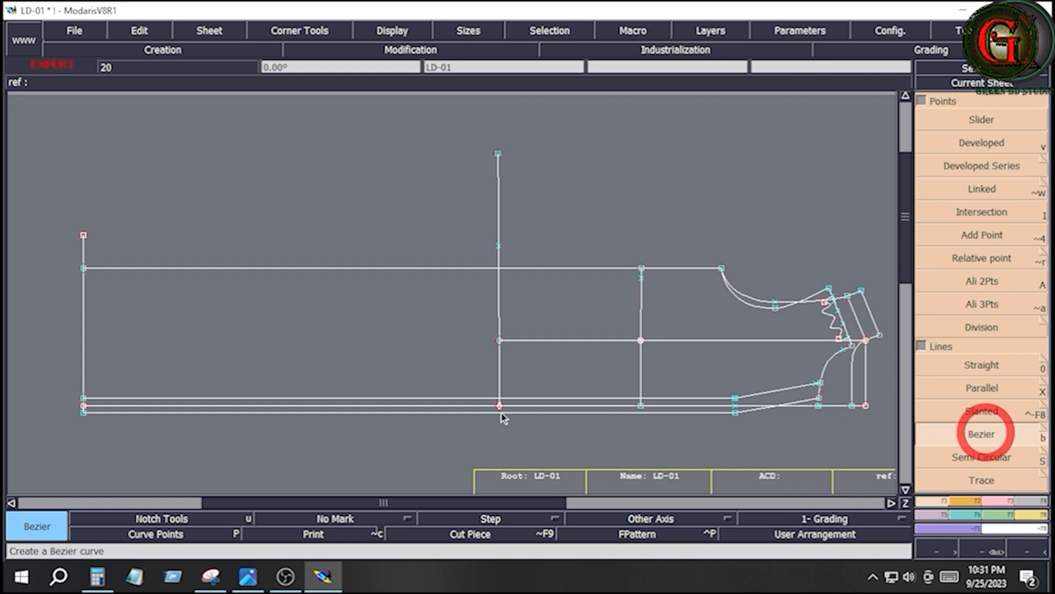
left_click(83, 405)
left_click(88, 91)
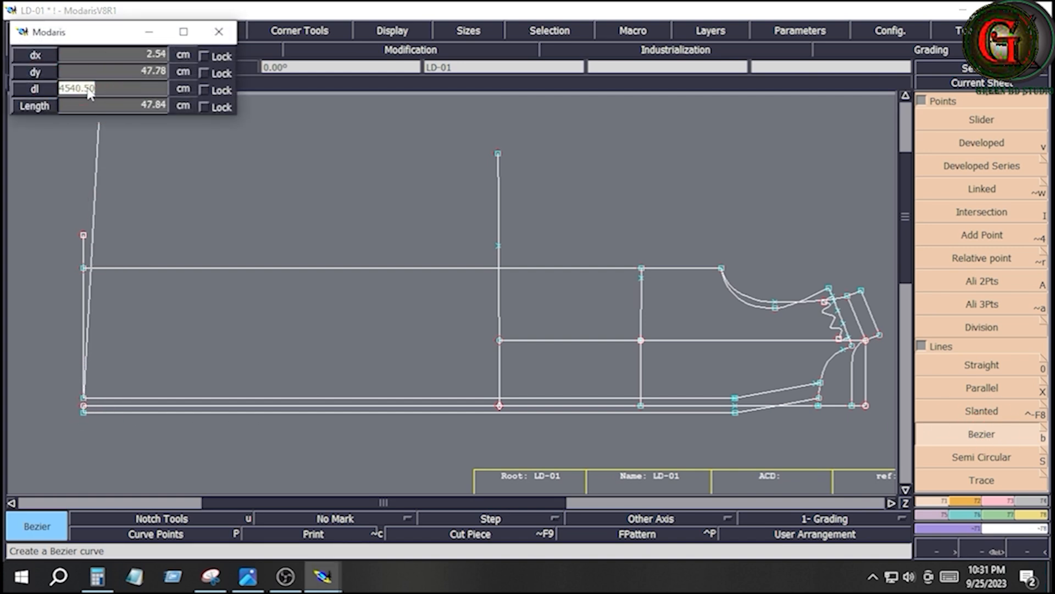
key("BackSpace")
type("4")
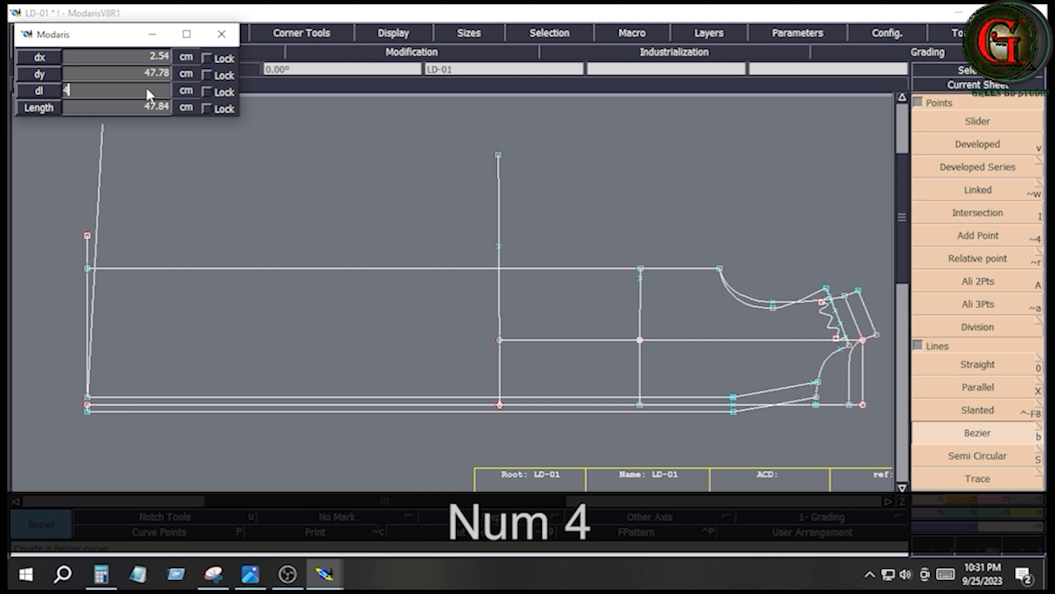
type("0.5")
key("Return")
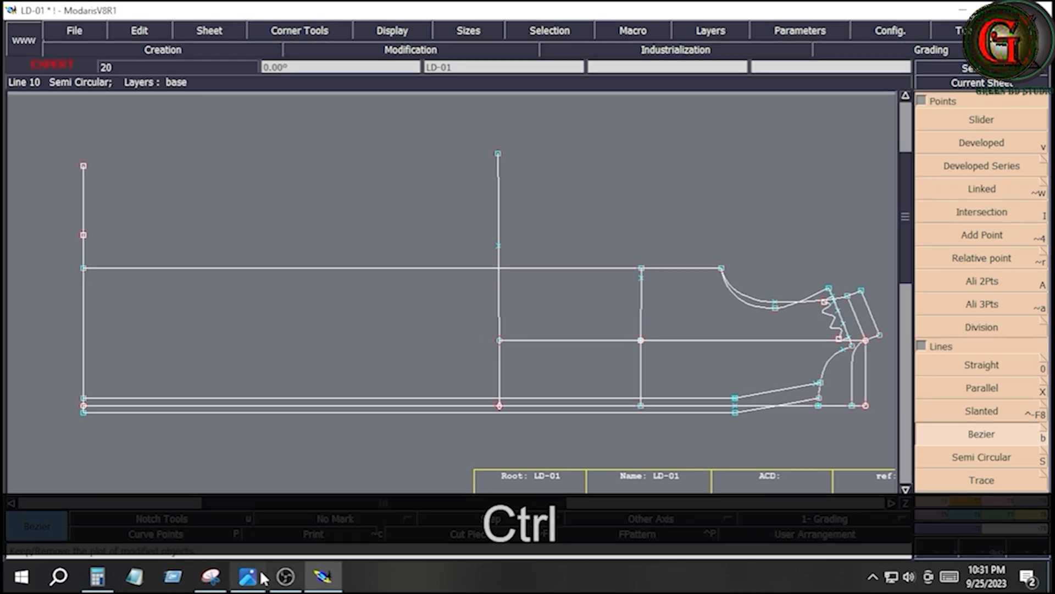
- Check the dress sketch beside the size chart, then create a parallel of the bottom width line at a distance of 2.5 cm
left_click(255, 576)
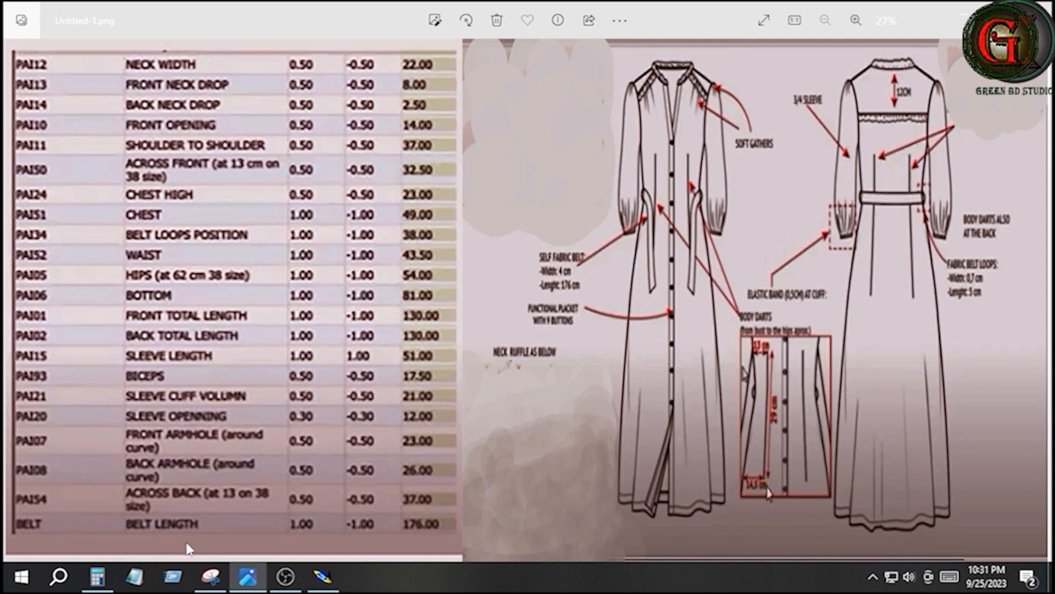
left_click(323, 576)
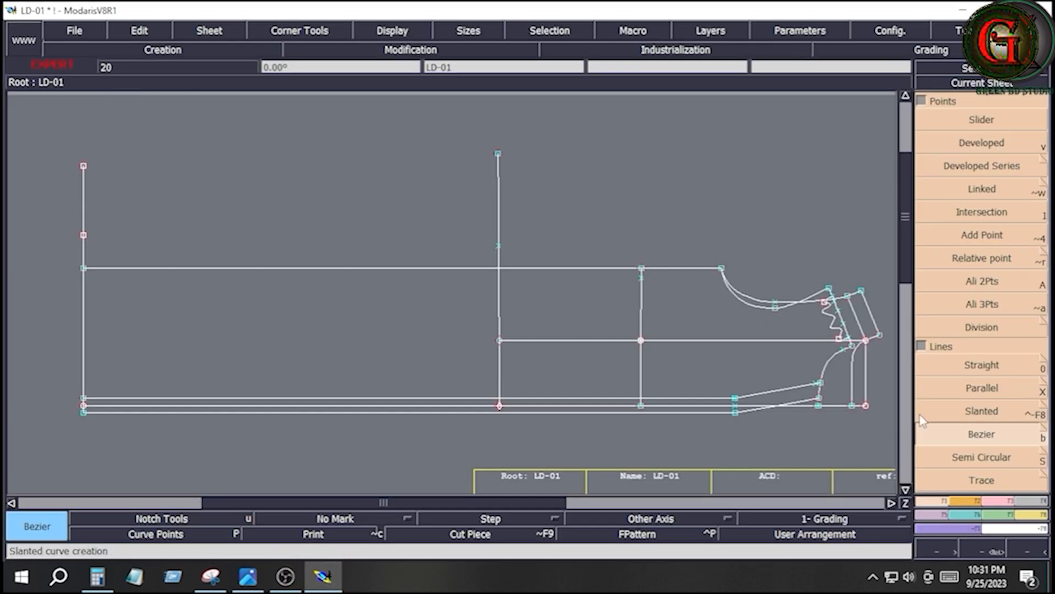
left_click(973, 388)
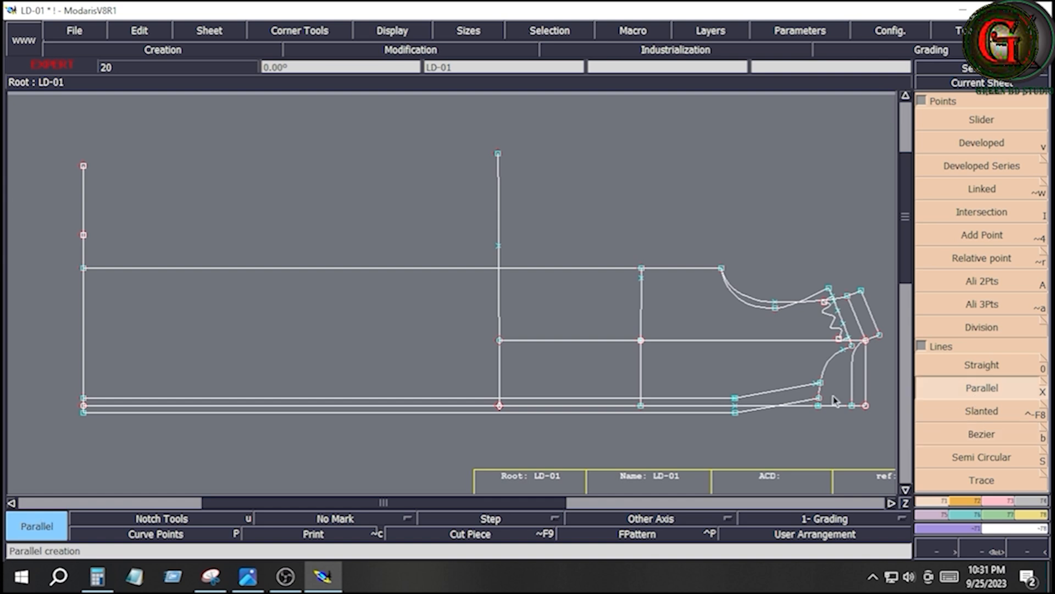
left_click(89, 210)
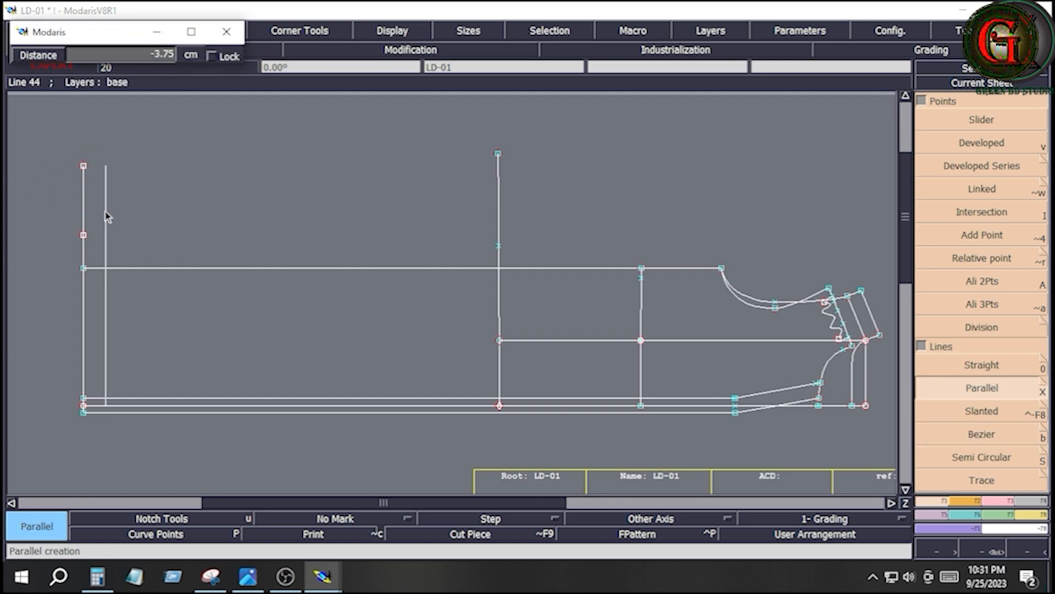
key("Down")
type("2")
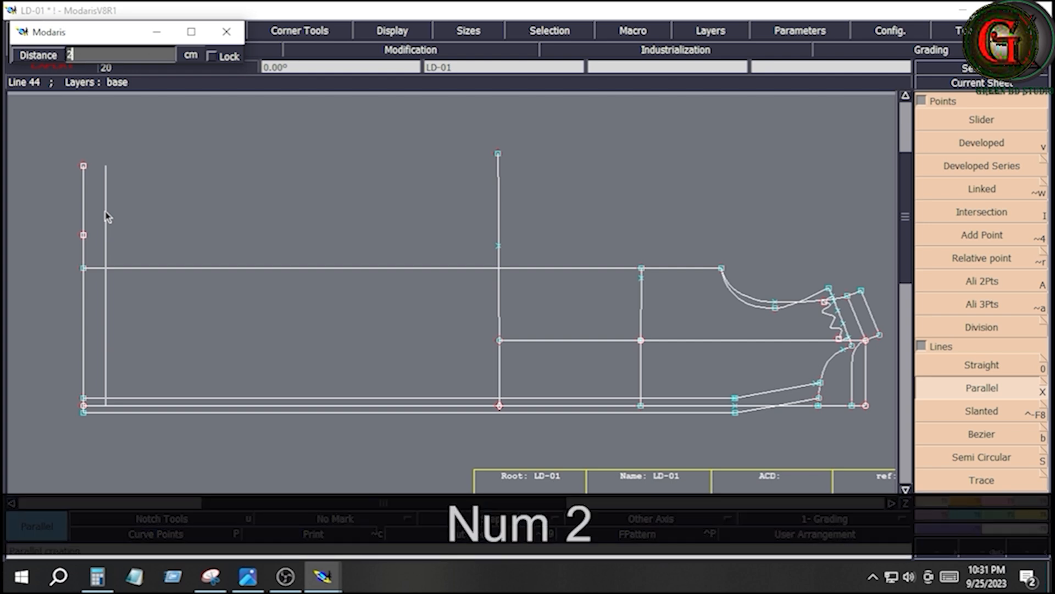
type(".5")
key("Return")
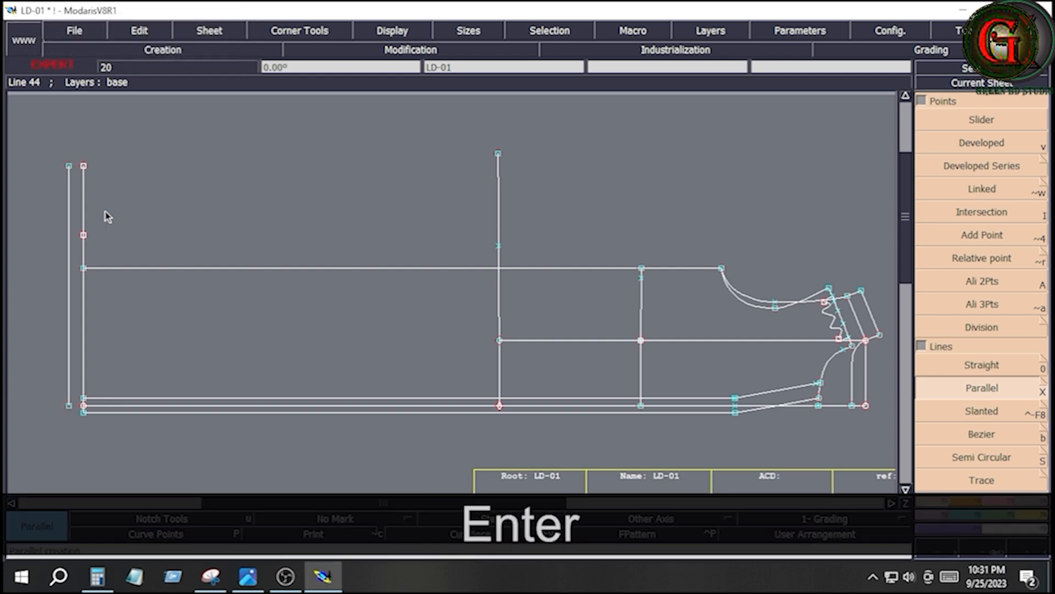
- Create a parallel of the bottom width line inside the pattern at a distance of -2.5 cm
left_click(83, 215)
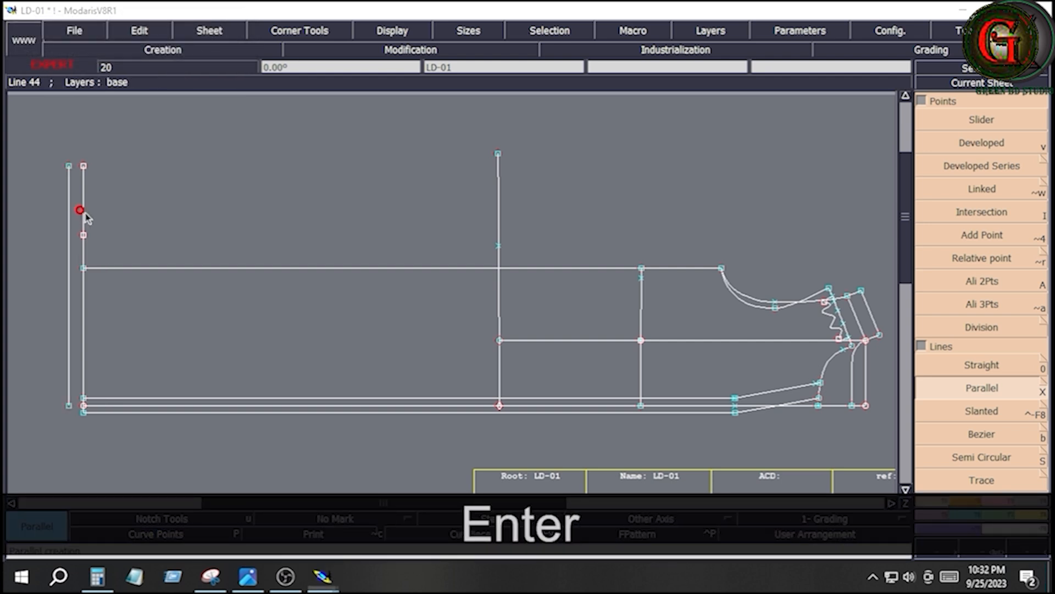
key("Down")
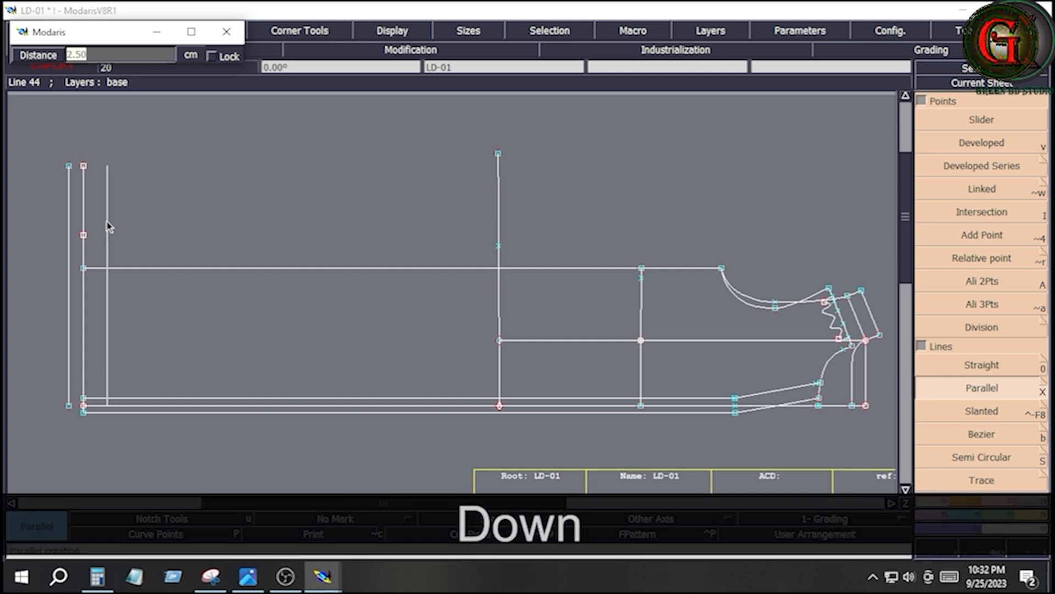
type("-2.5")
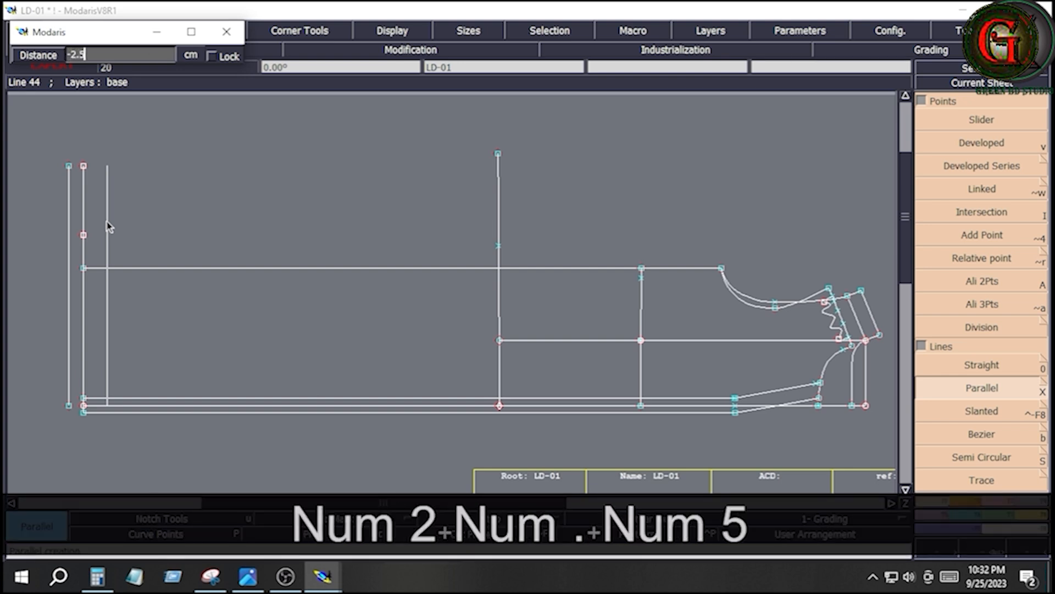
key("Return")
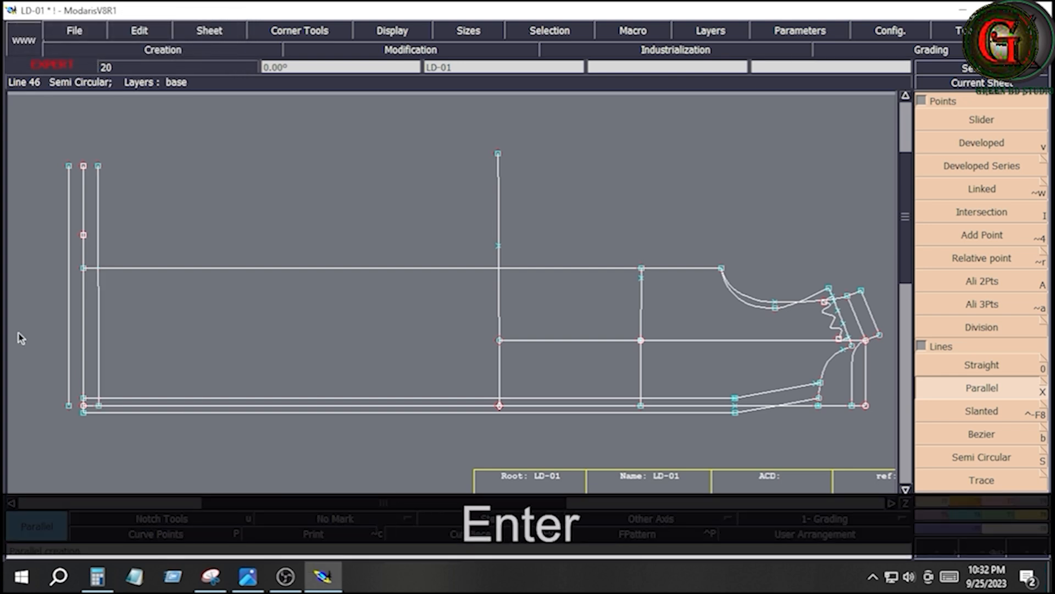
- Delete the outer parallel, the original bottom lines and their leftover points above the side seam line
key("Delete")
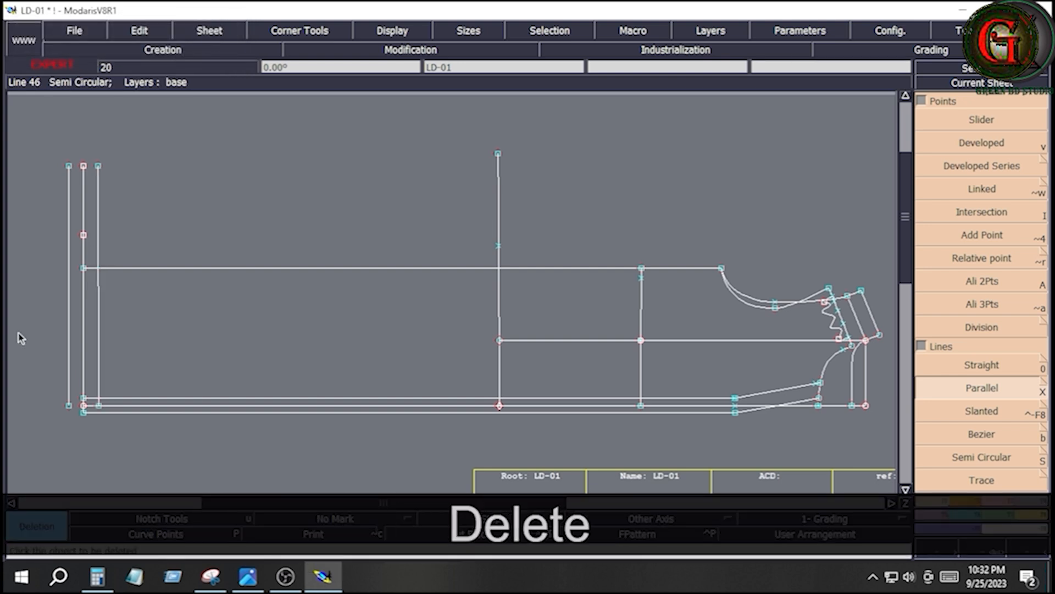
left_click(68, 298)
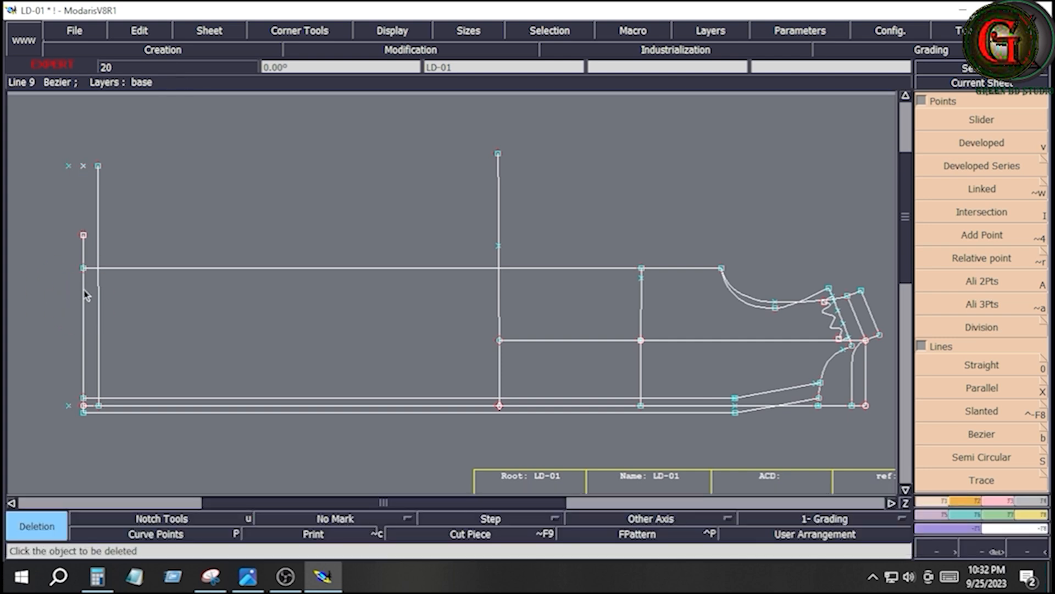
left_click(84, 290)
left_click_drag(44, 156, 93, 190)
left_click(83, 235)
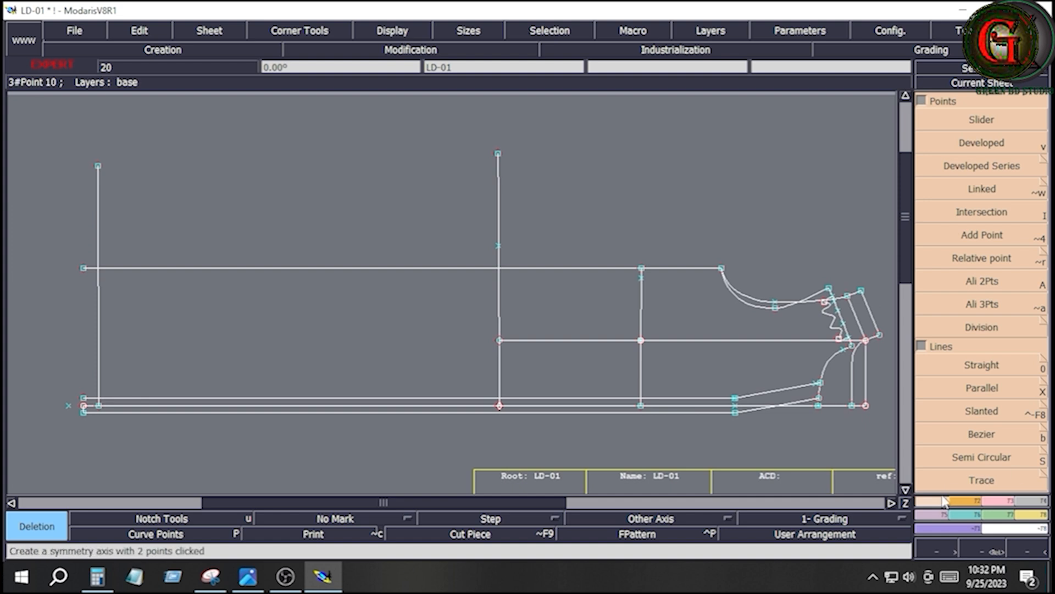
- Draw a Bezier line from the middle placket line's hem end to the upper end of the inner parallel
left_click(990, 436)
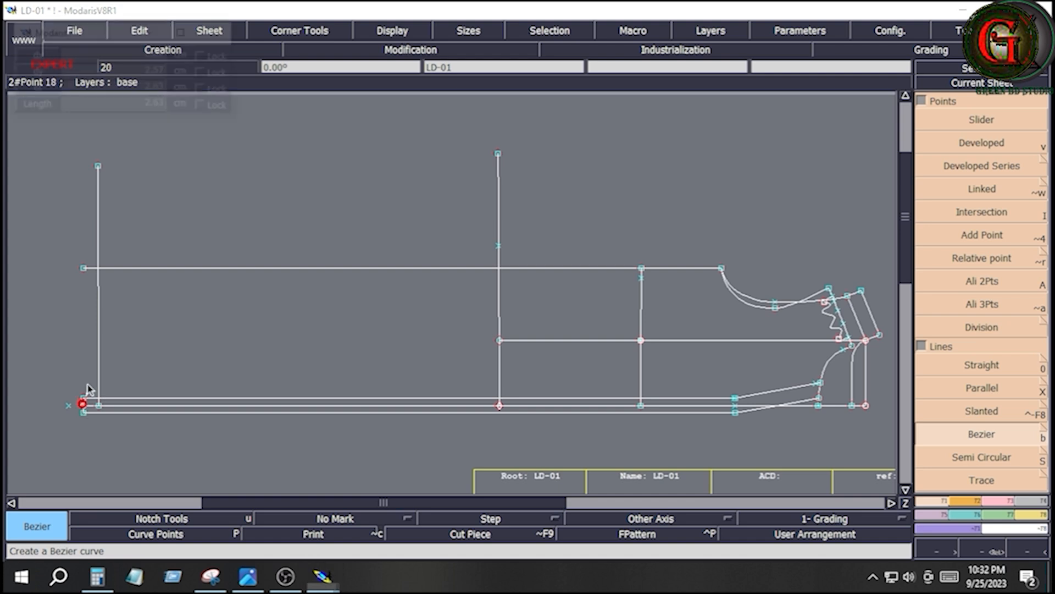
left_click(83, 406)
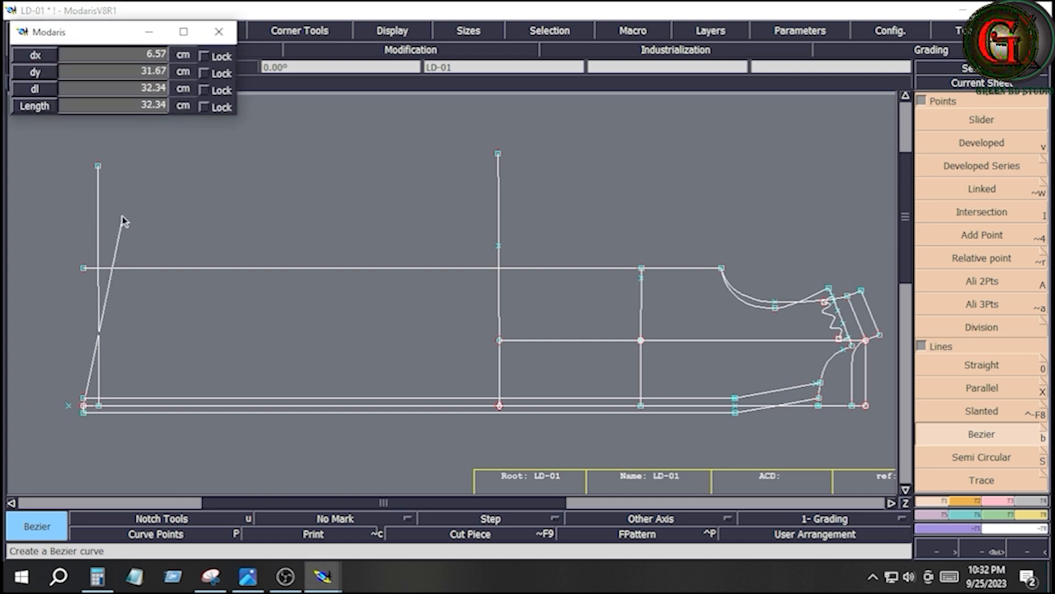
left_click(98, 166)
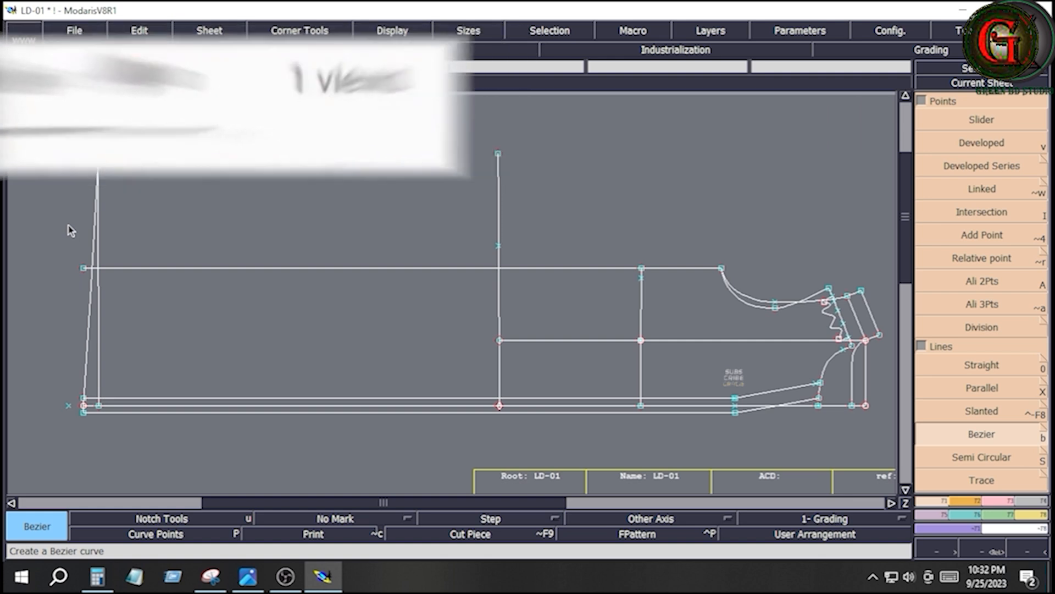
key("Return")
- Delete the inner parallel and the two leftover points beside the middle placket line's hem end
left_click(50, 143)
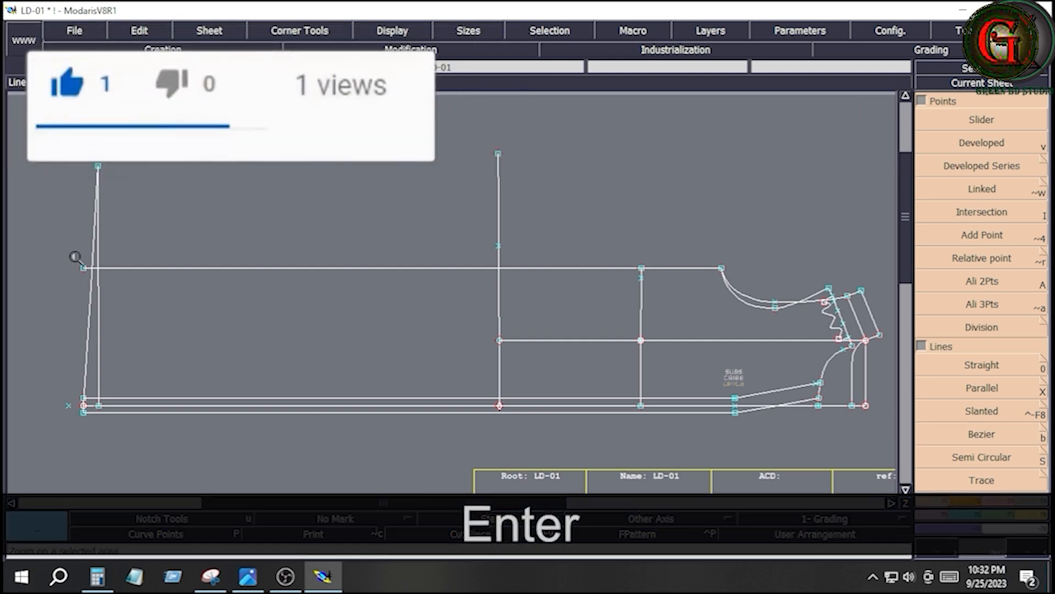
left_click(140, 445)
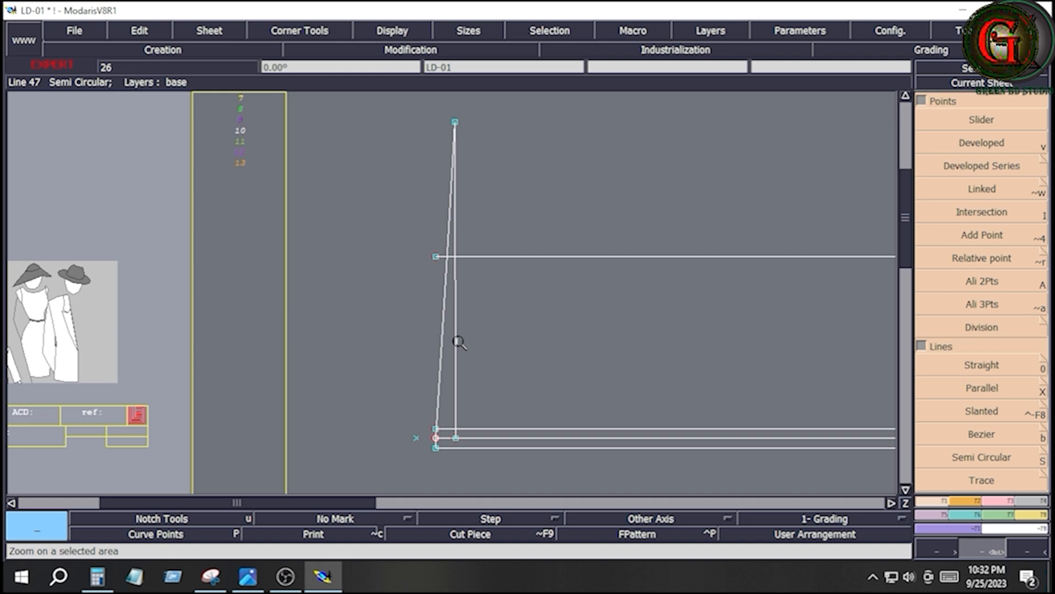
key("Delete")
left_click(456, 340)
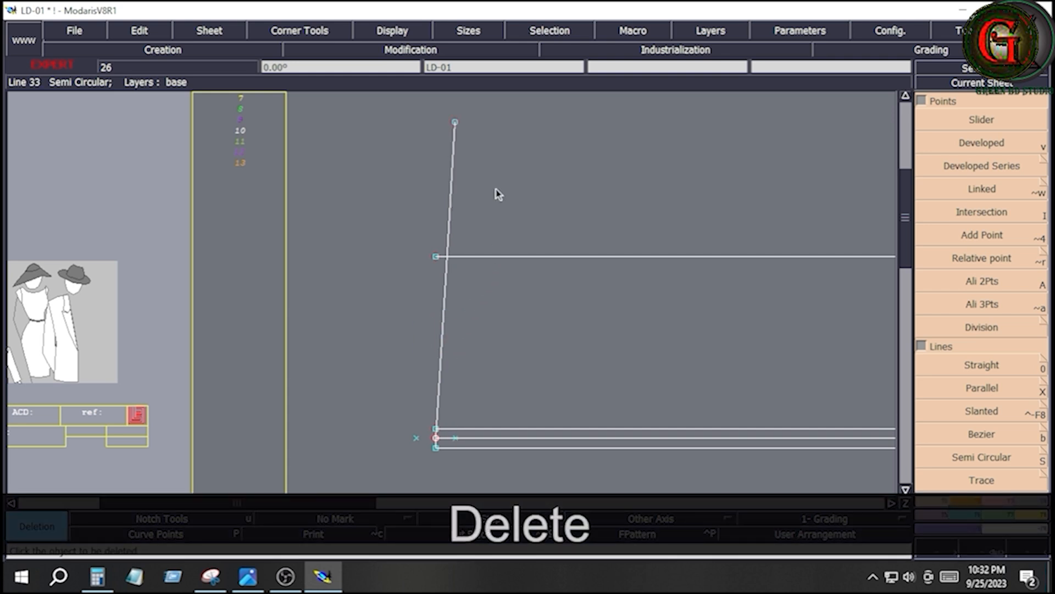
left_click(454, 438)
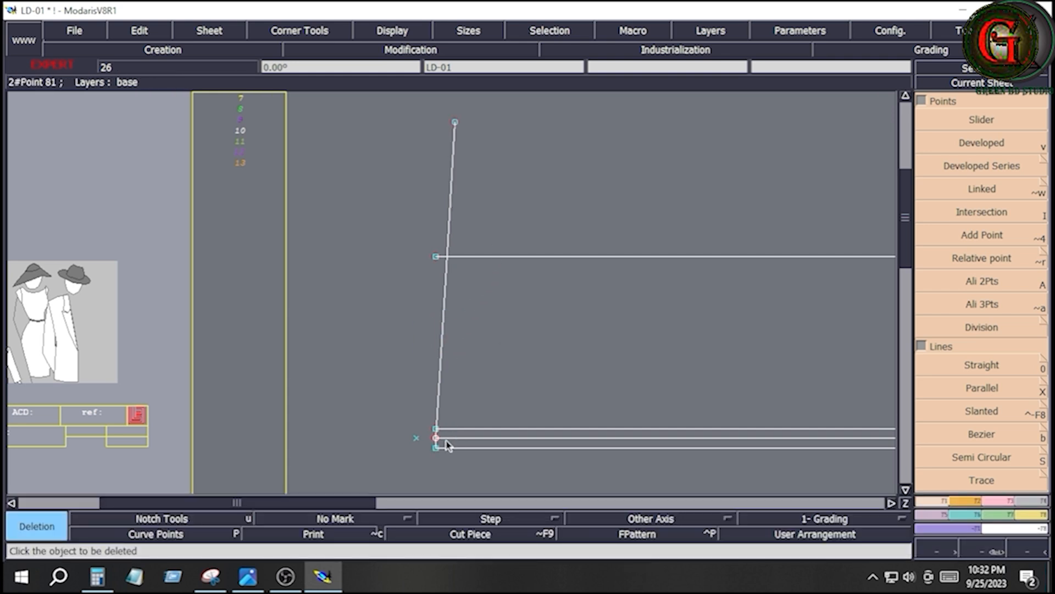
left_click(416, 438)
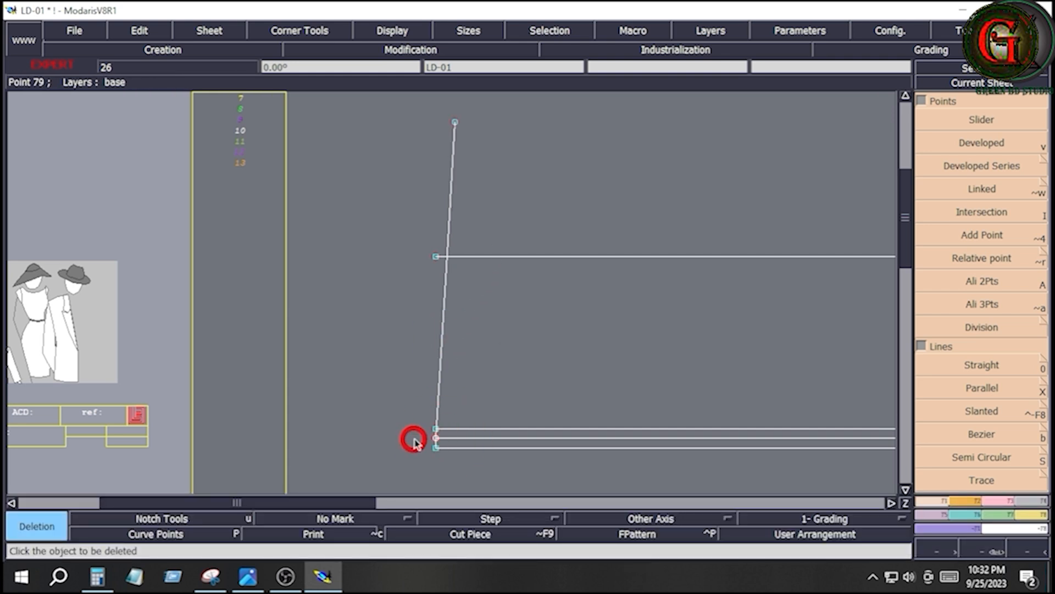
- Display the curve handles, then reshape the slanted hem line into a soft S-curve, its lower handle pulled outward and its upper handle inward
left_click(387, 31)
left_click(407, 335)
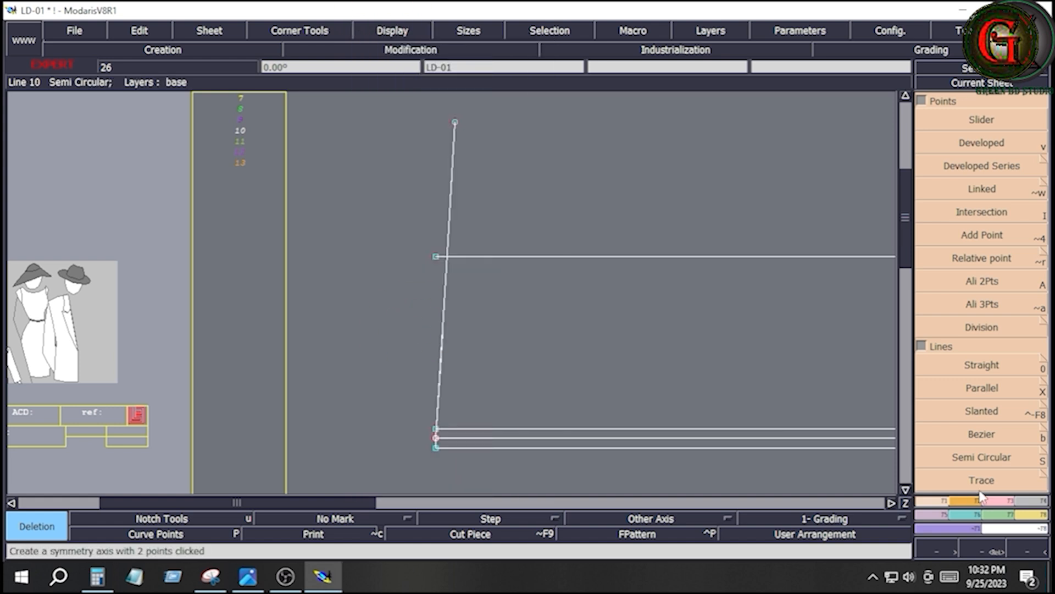
left_click(1000, 501)
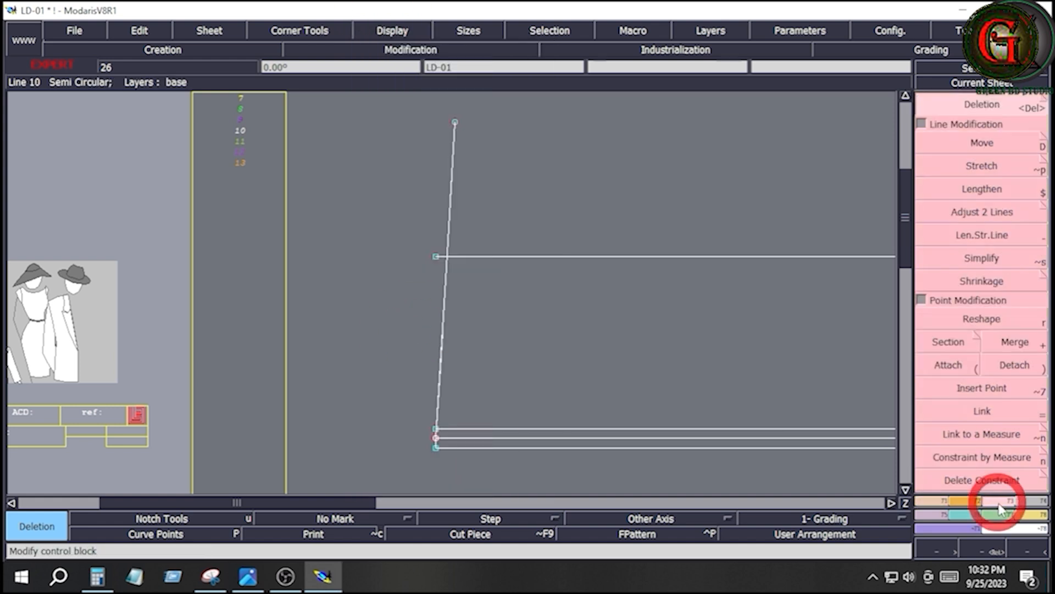
left_click(984, 320)
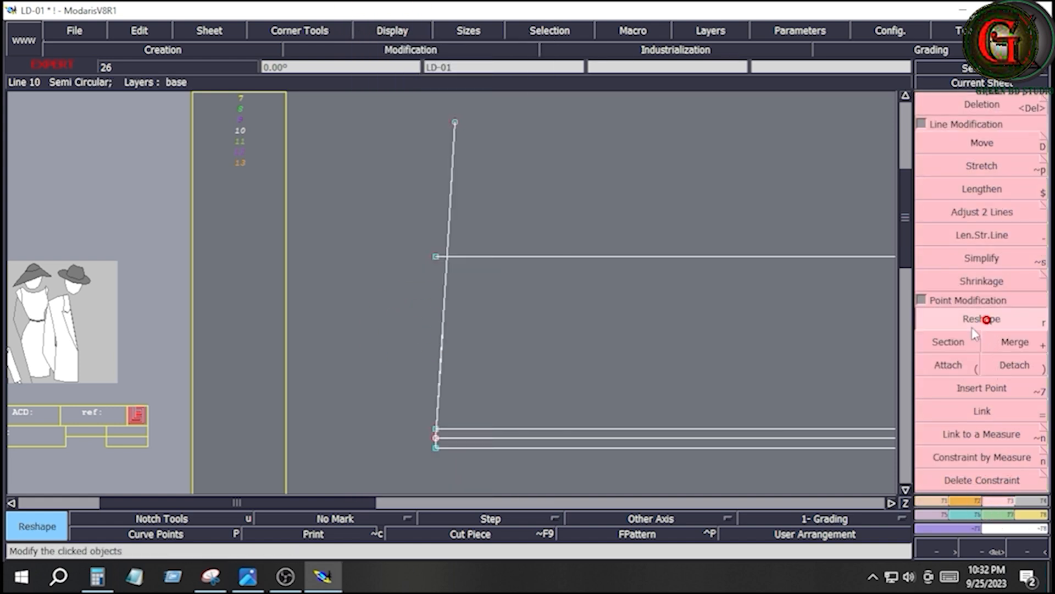
left_click(442, 351)
left_click(432, 304)
left_click(450, 218)
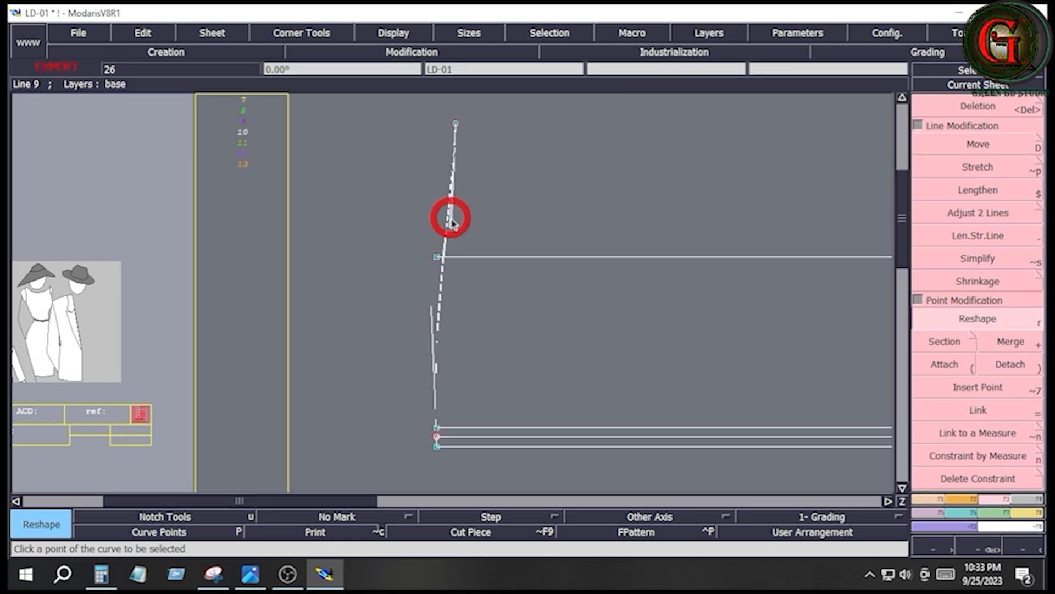
left_click(438, 260)
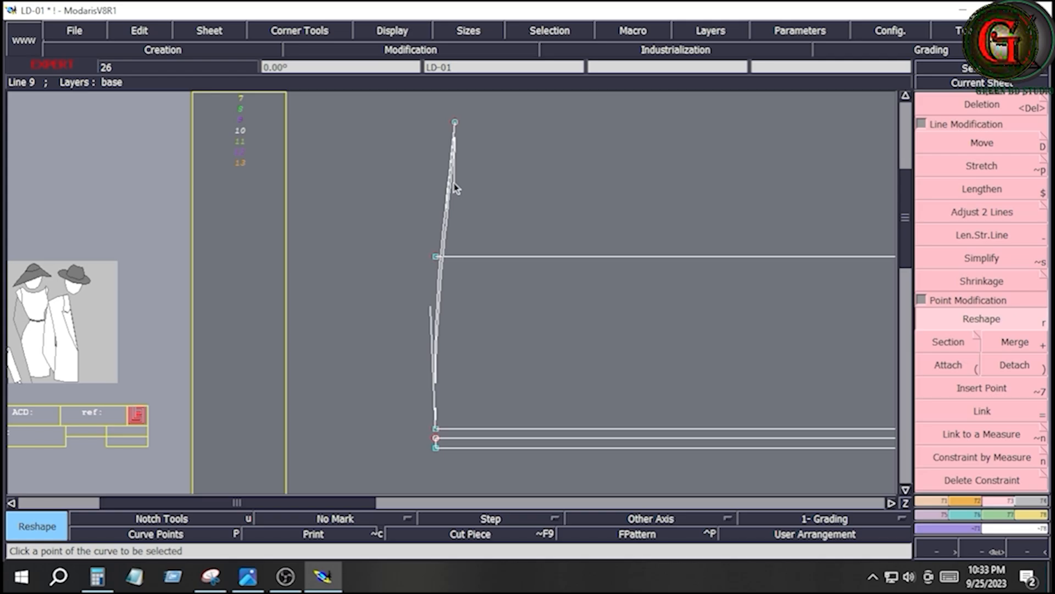
left_click(454, 184)
left_click(431, 311)
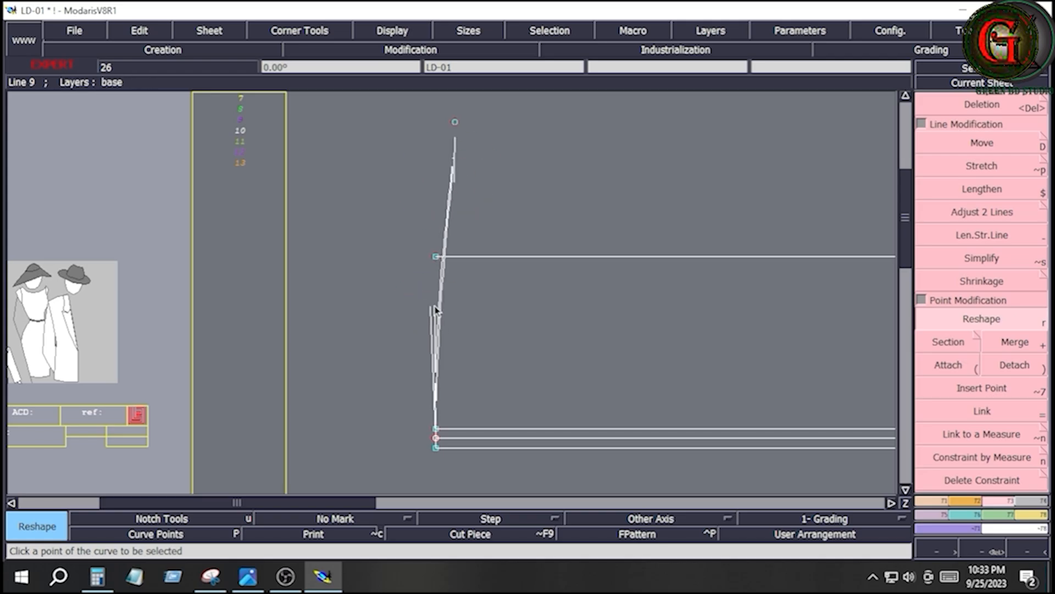
left_click(434, 306)
left_click(456, 178)
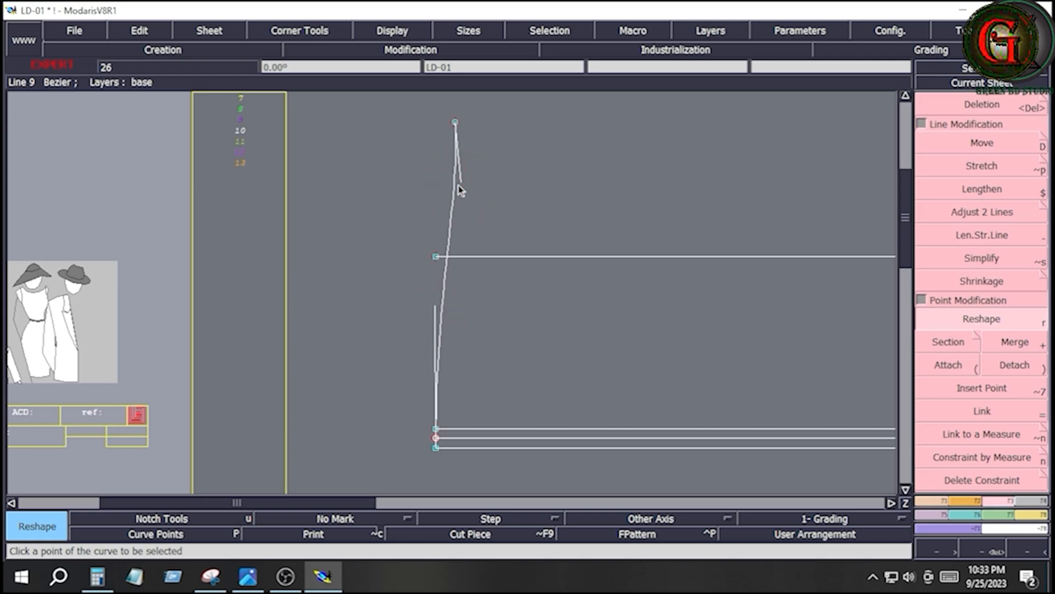
left_click(461, 190)
- Refine the hem curve with Reshape, bringing the upper handle closer to the curve and extending the lower handle just past the side seam line
left_click(247, 576)
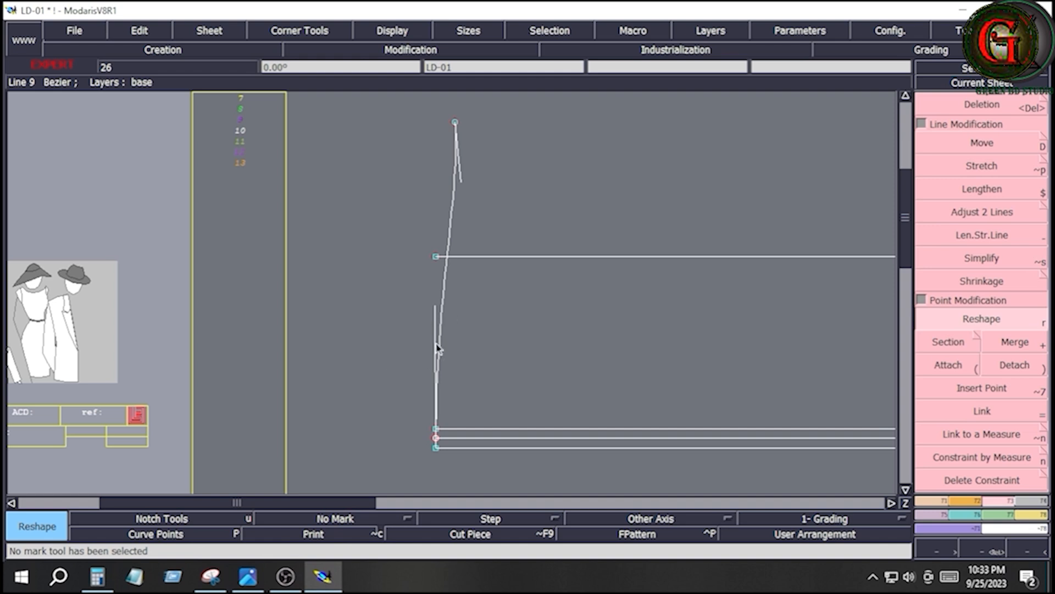
left_click(981, 320)
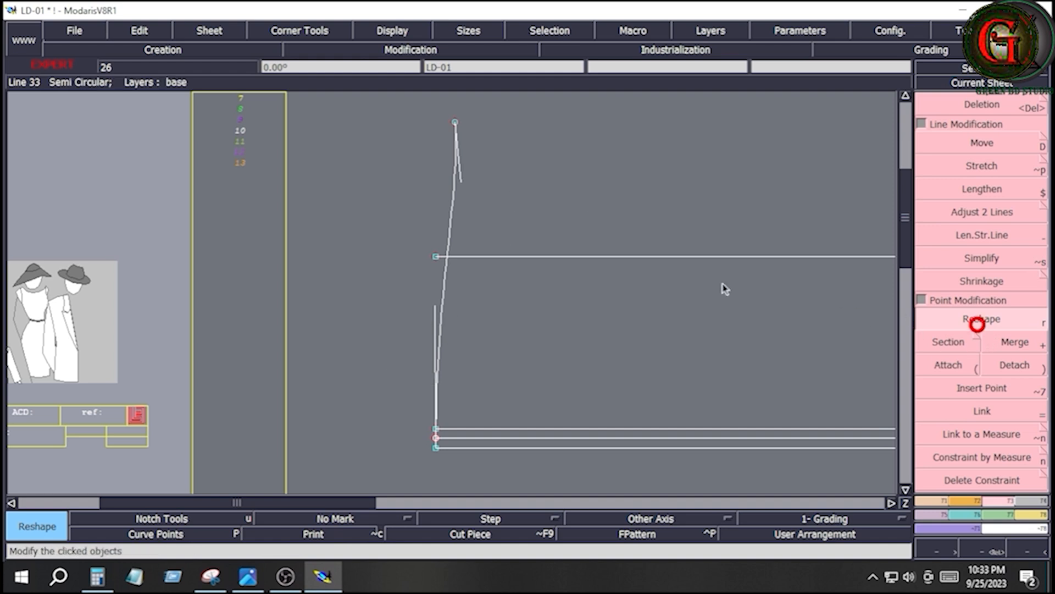
left_click(461, 183)
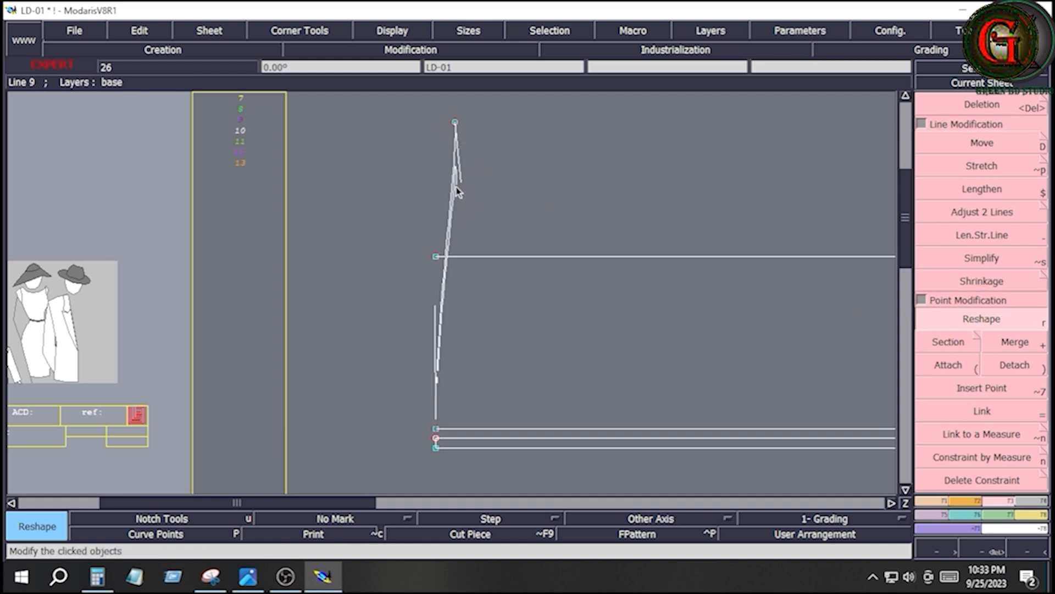
left_click(457, 184)
left_click(439, 258)
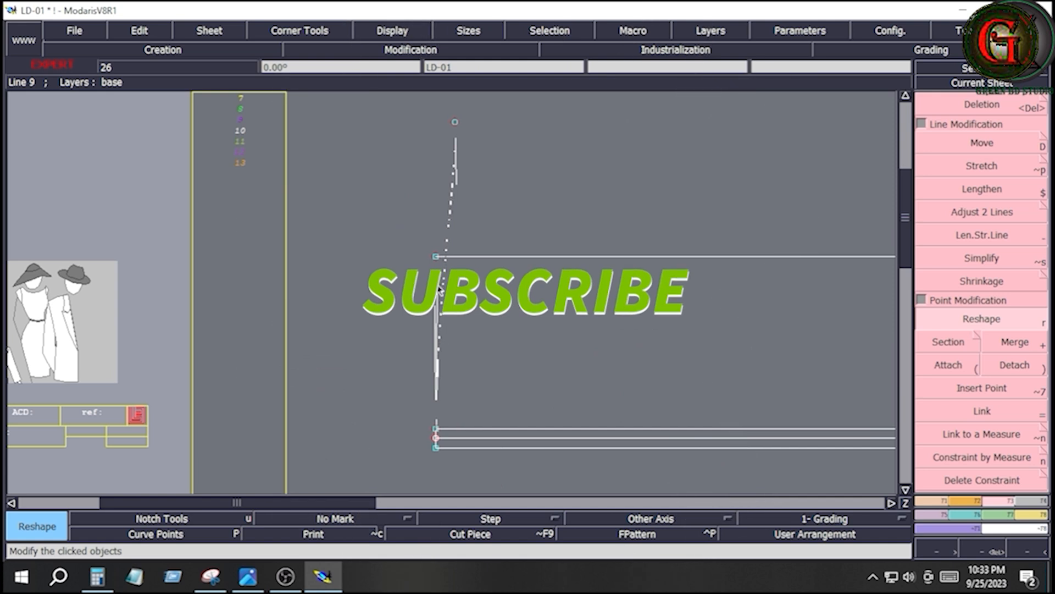
left_click(437, 239)
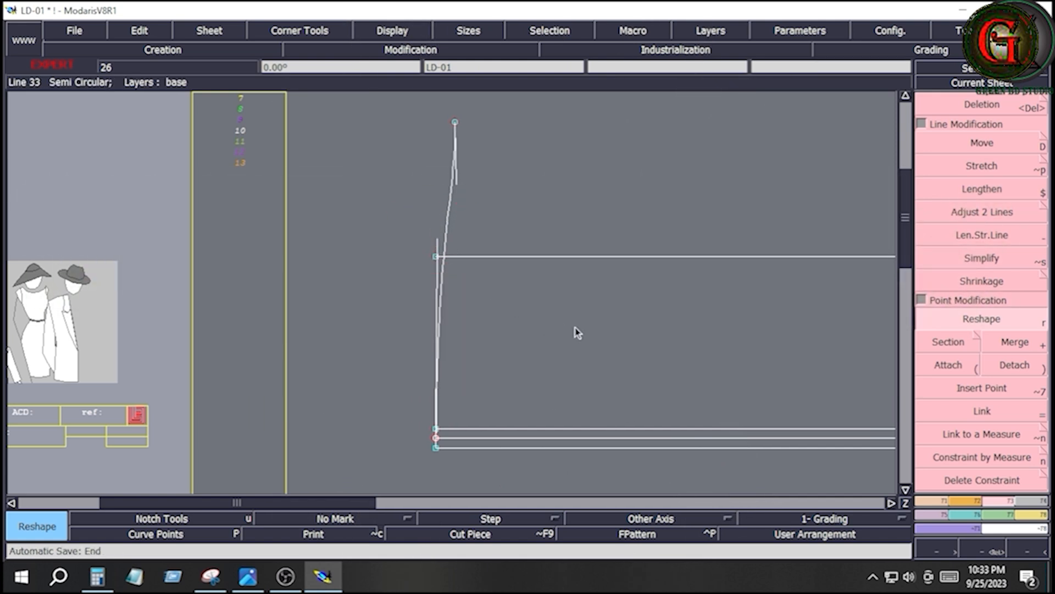
left_click(609, 339)
key("Home")
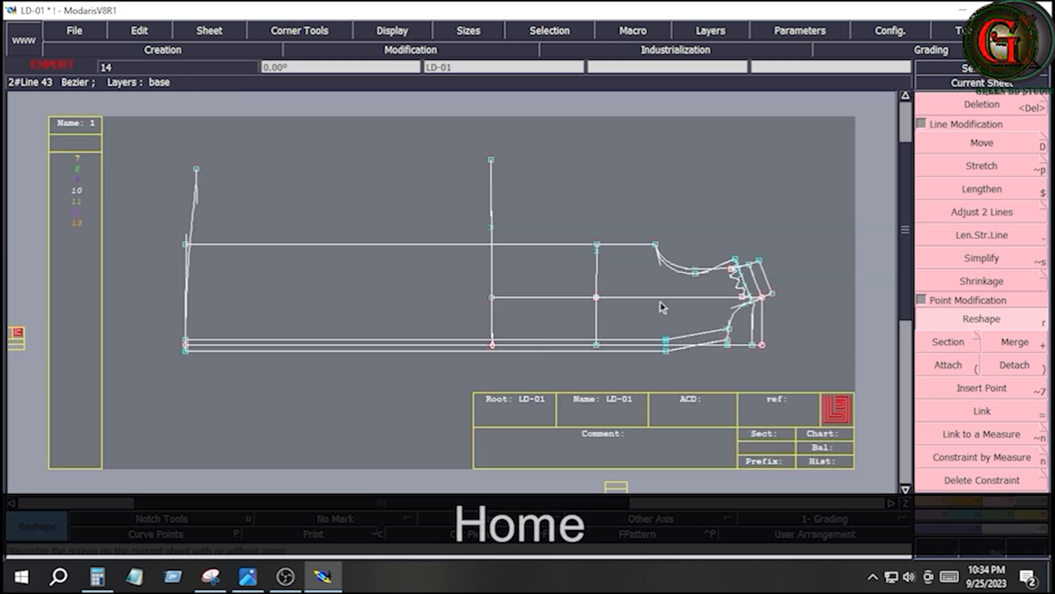
left_click(933, 501)
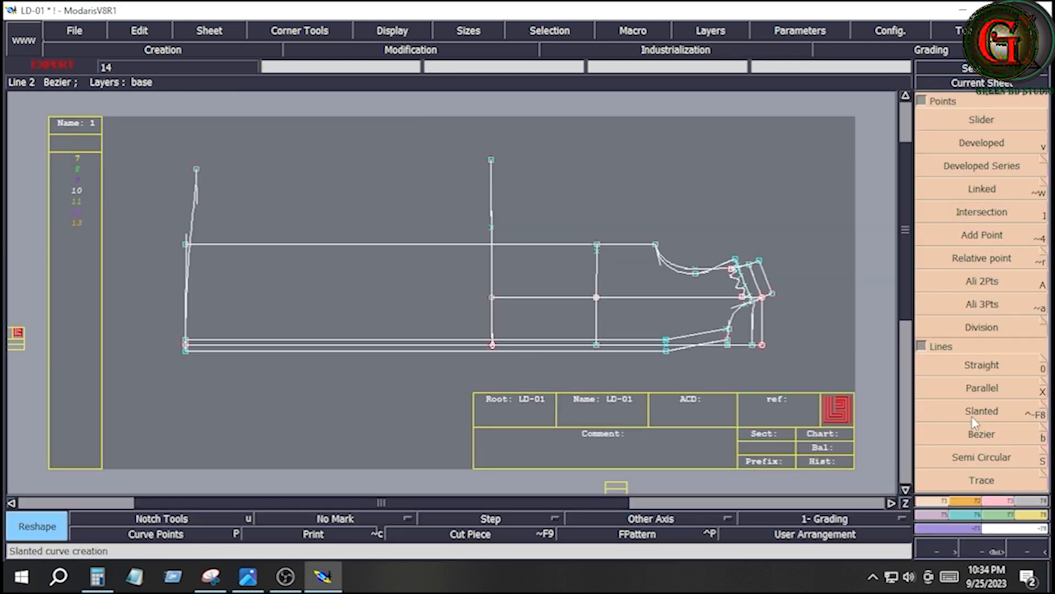
- Draw the side seam as a Bezier curve from the underarm point through the waist and hip side points to the raised hem corner
left_click(994, 434)
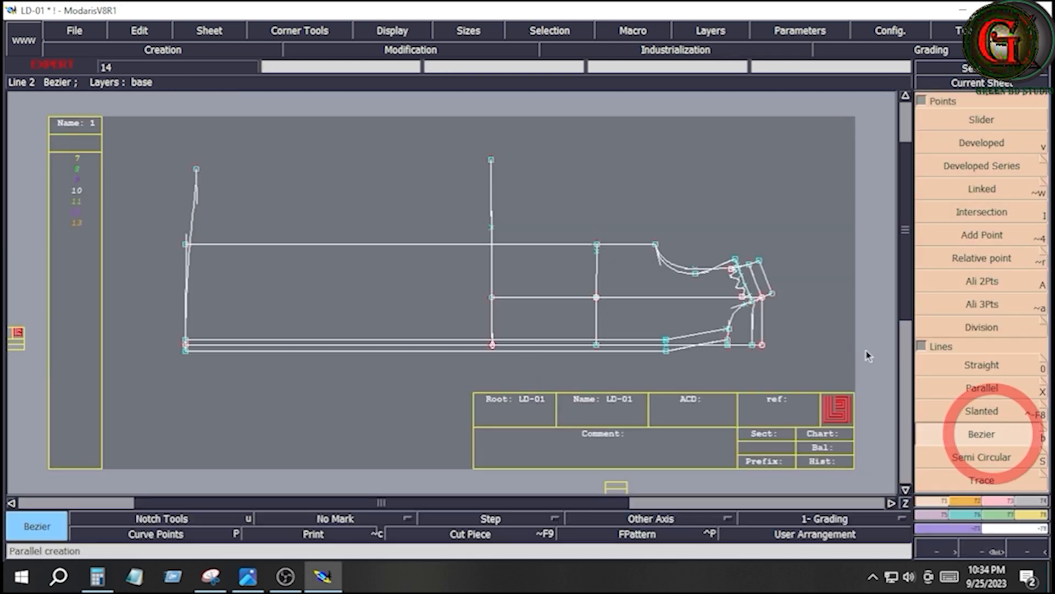
left_click(655, 245)
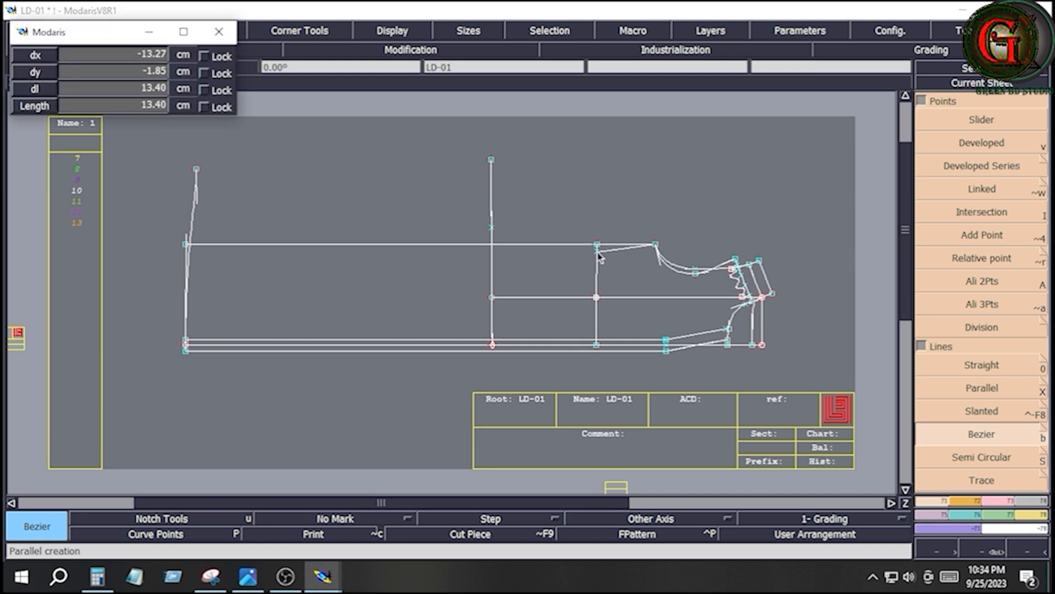
left_click(598, 253, "shift")
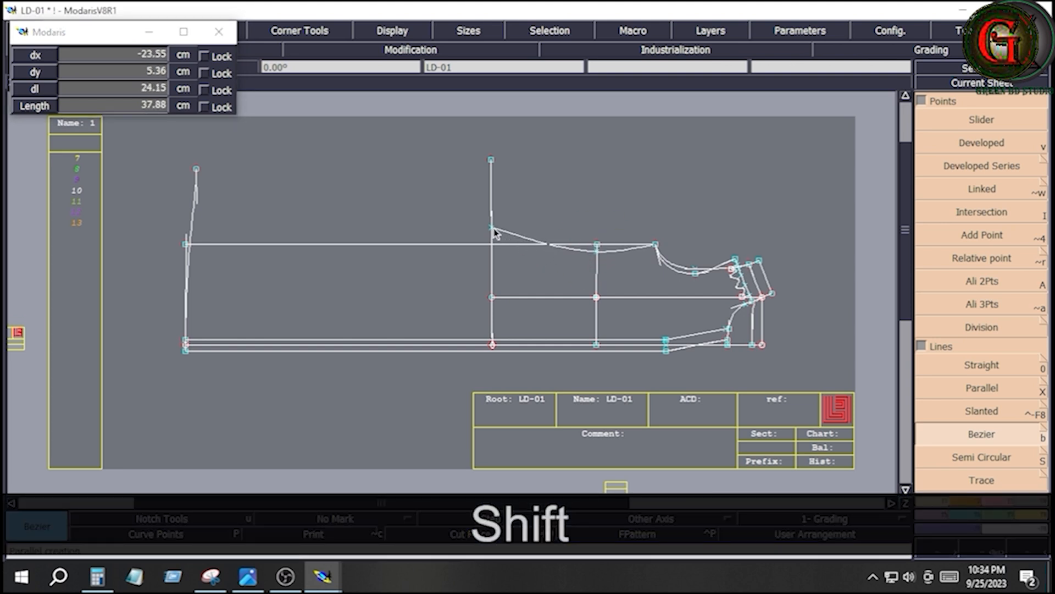
left_click(494, 229, "shift")
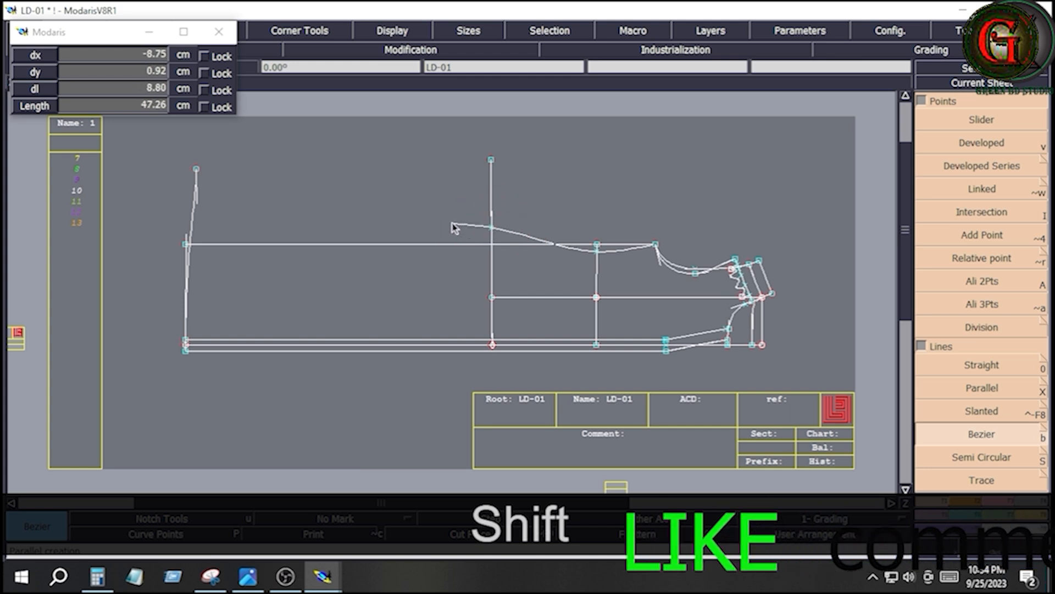
left_click(198, 171, "shift")
key("r")
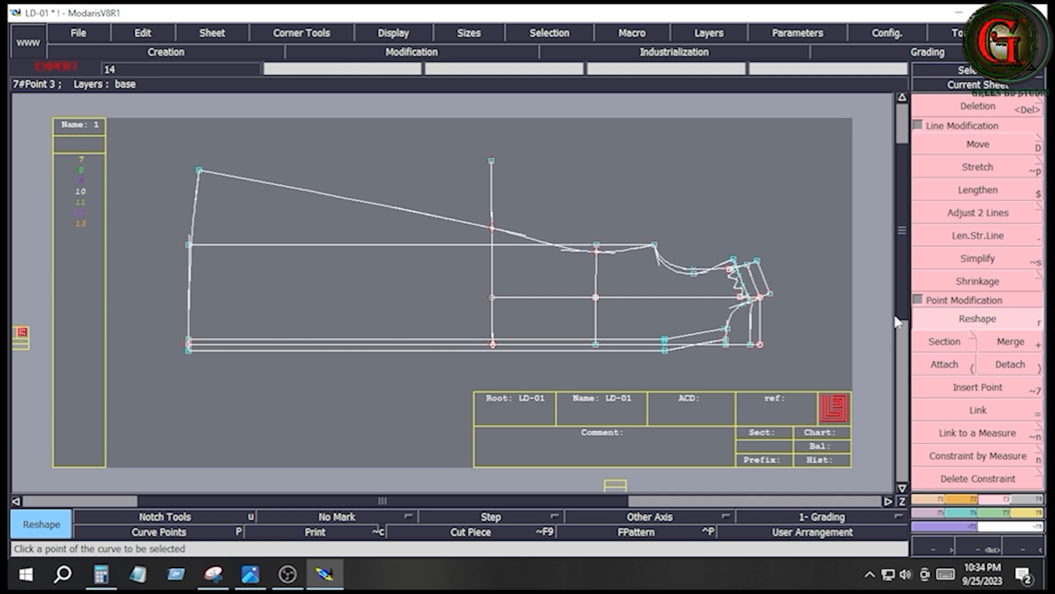
- Measure the waist-to-hem lengths along the centre front line and along the new side seam curve
left_click(1027, 513)
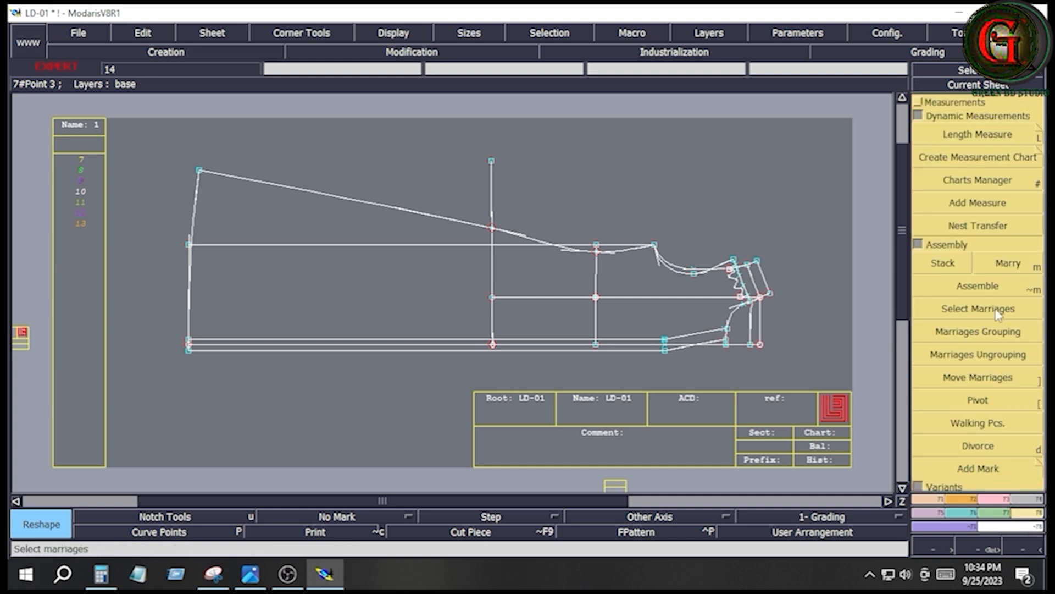
left_click(978, 135)
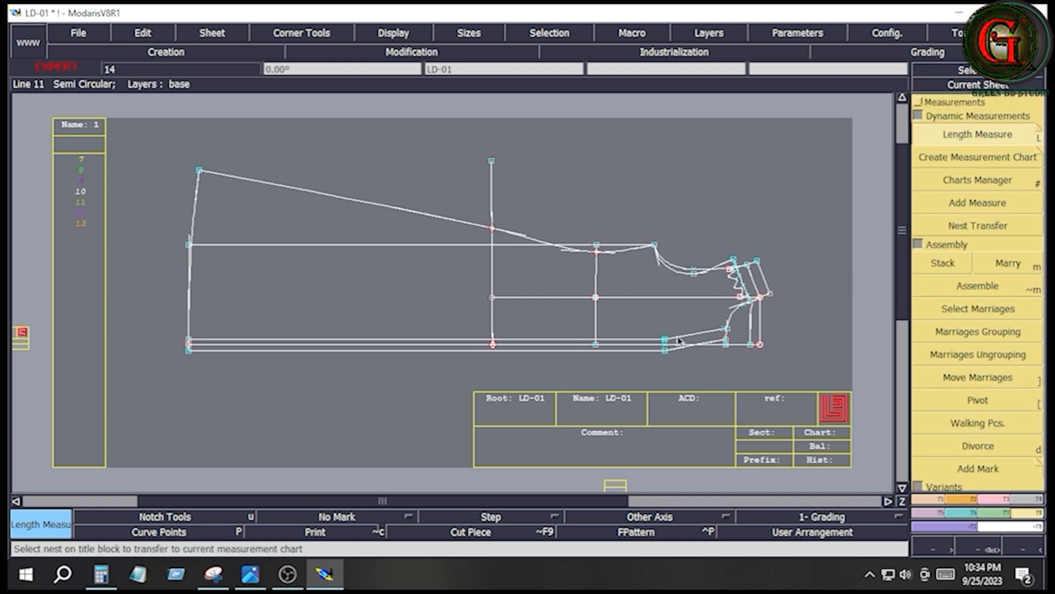
left_click(596, 344)
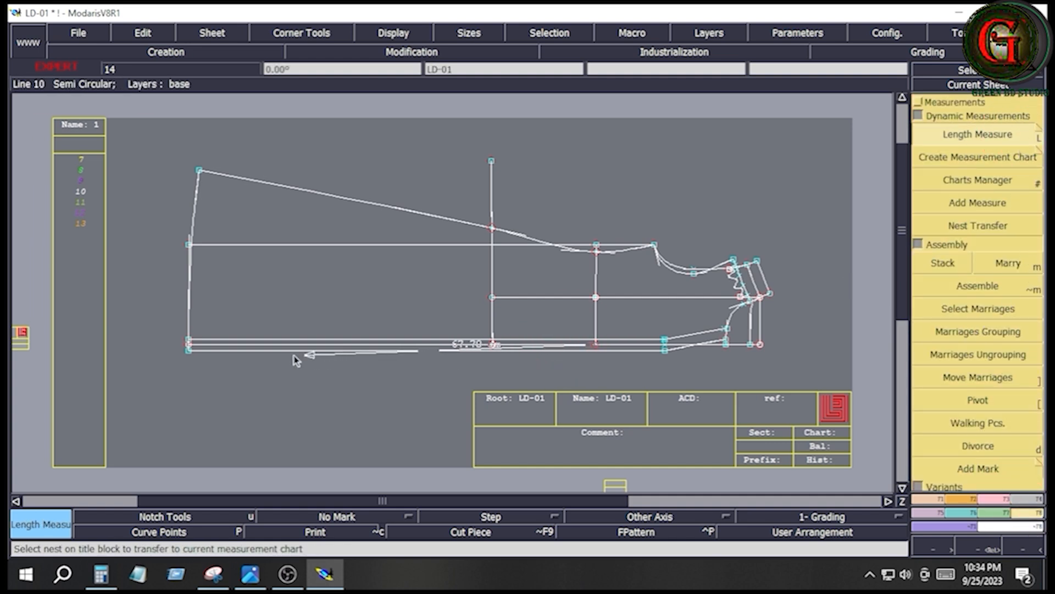
left_click(190, 346)
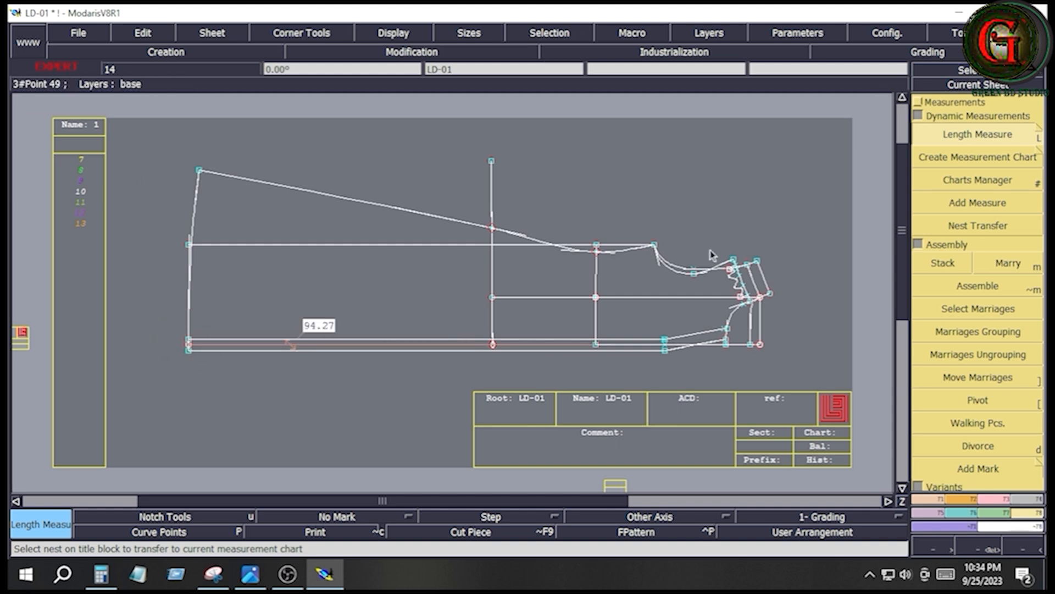
left_click(597, 253)
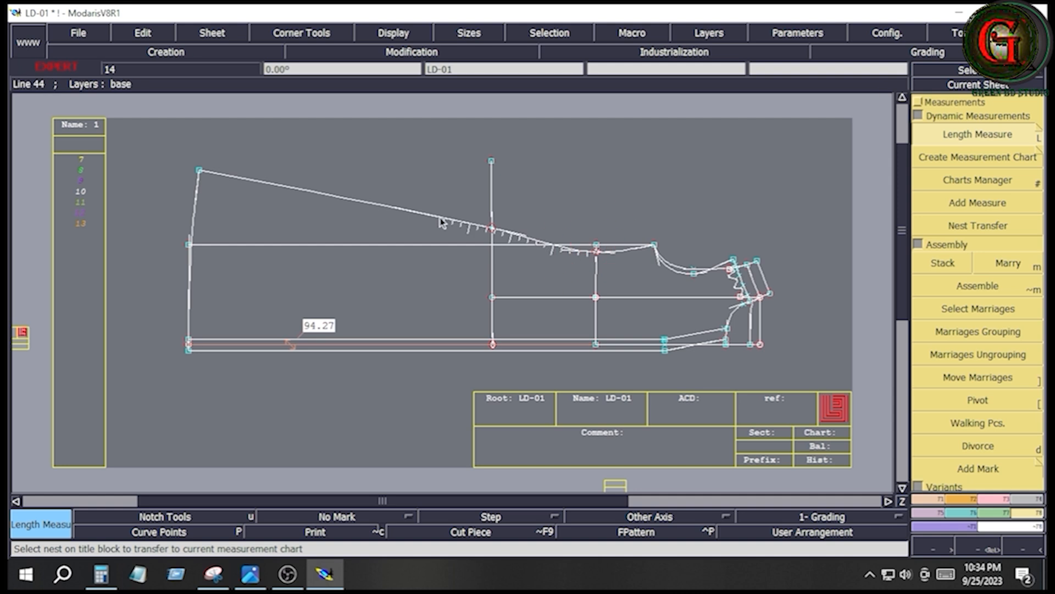
left_click(199, 170)
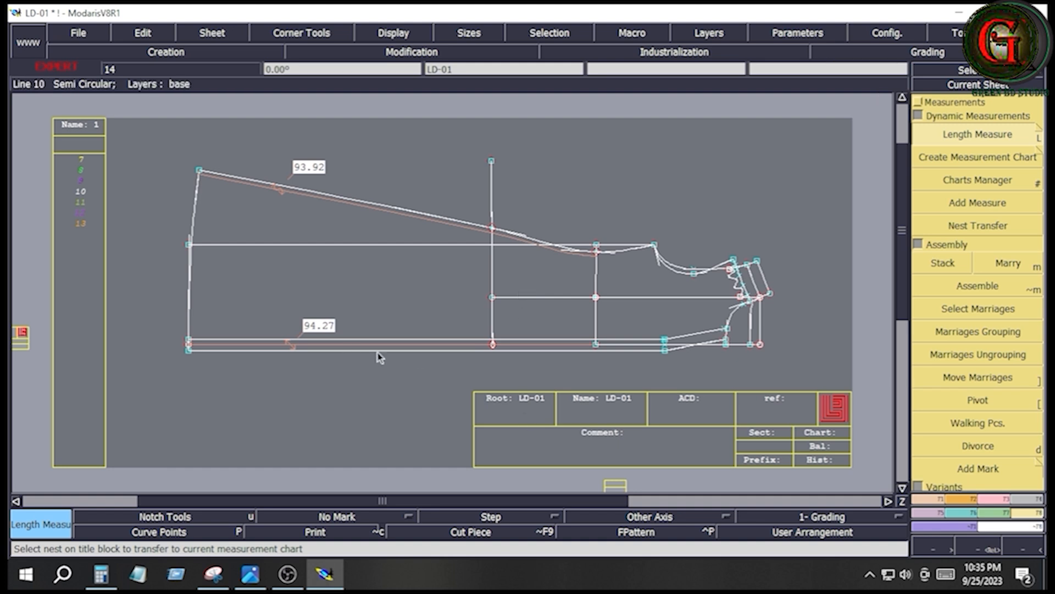
- Reshape the side hem corner by moving it 1 cm in dx and 0 in dy, shortening the side seam
left_click(993, 499)
left_click(983, 319)
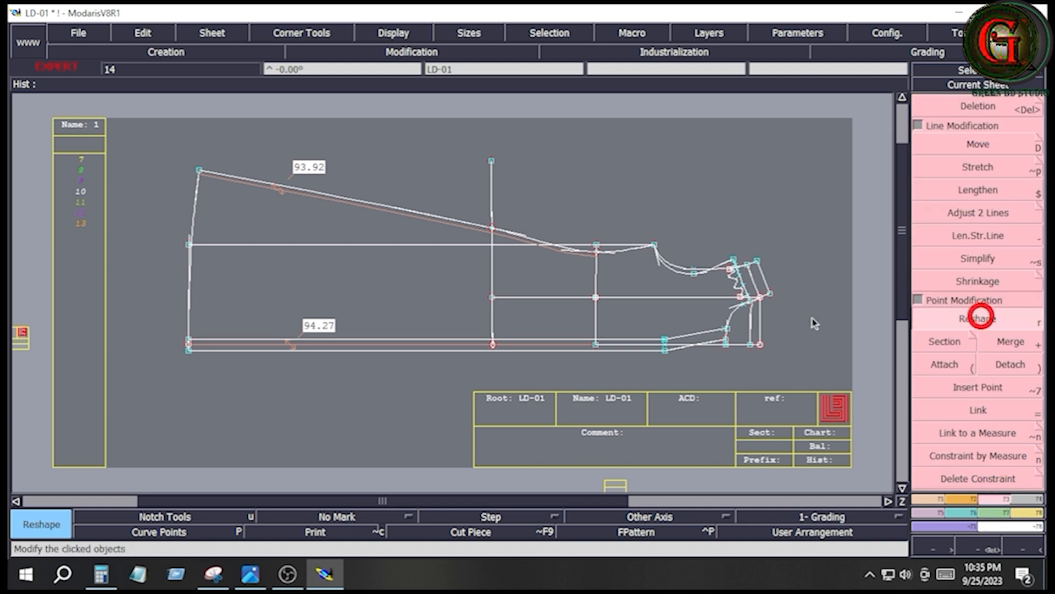
left_click(200, 171)
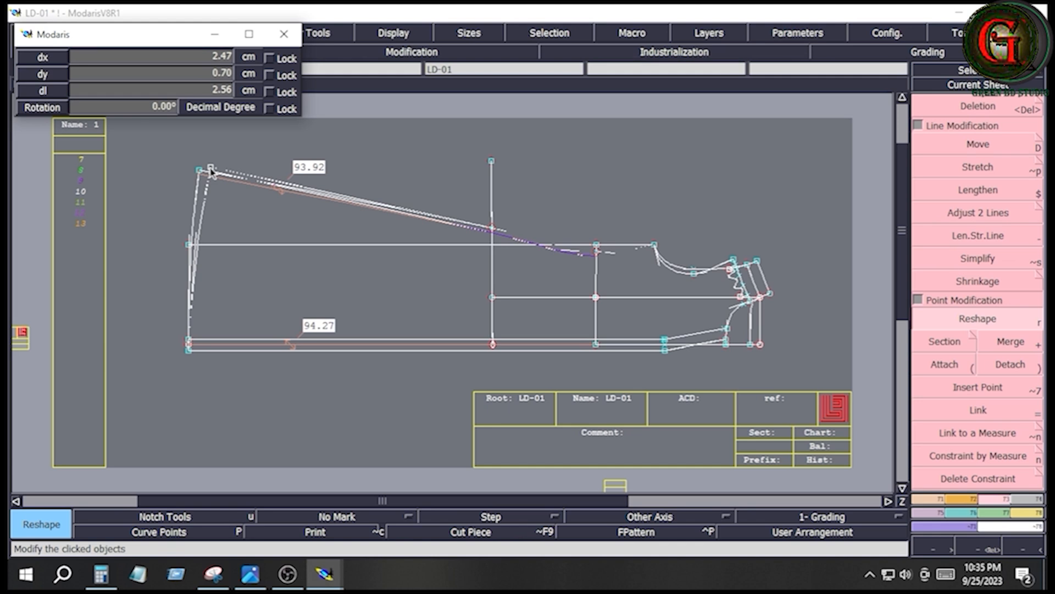
key("Down")
type("1")
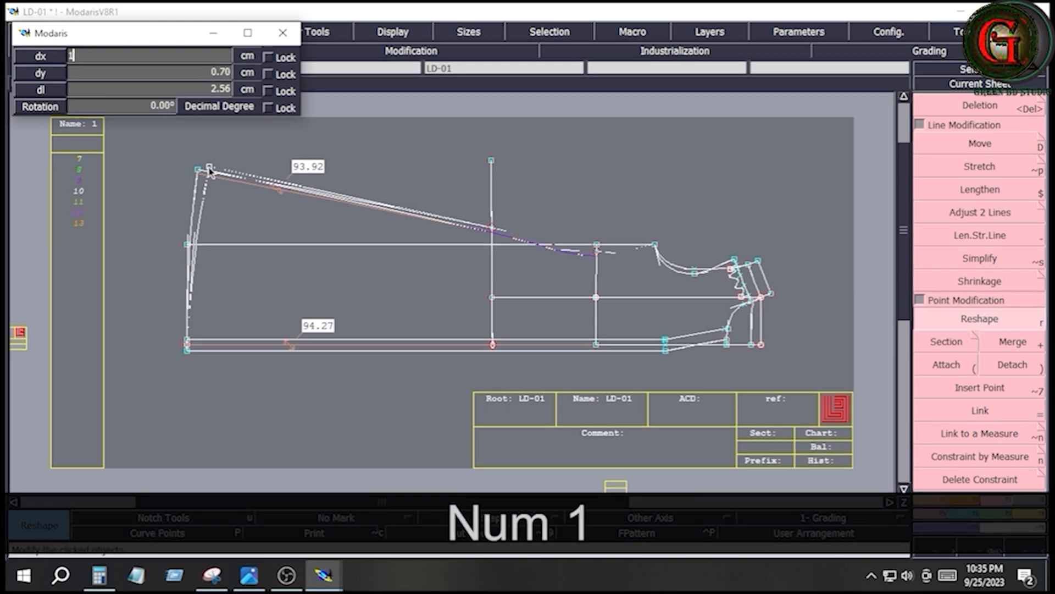
key("Return")
key("Down")
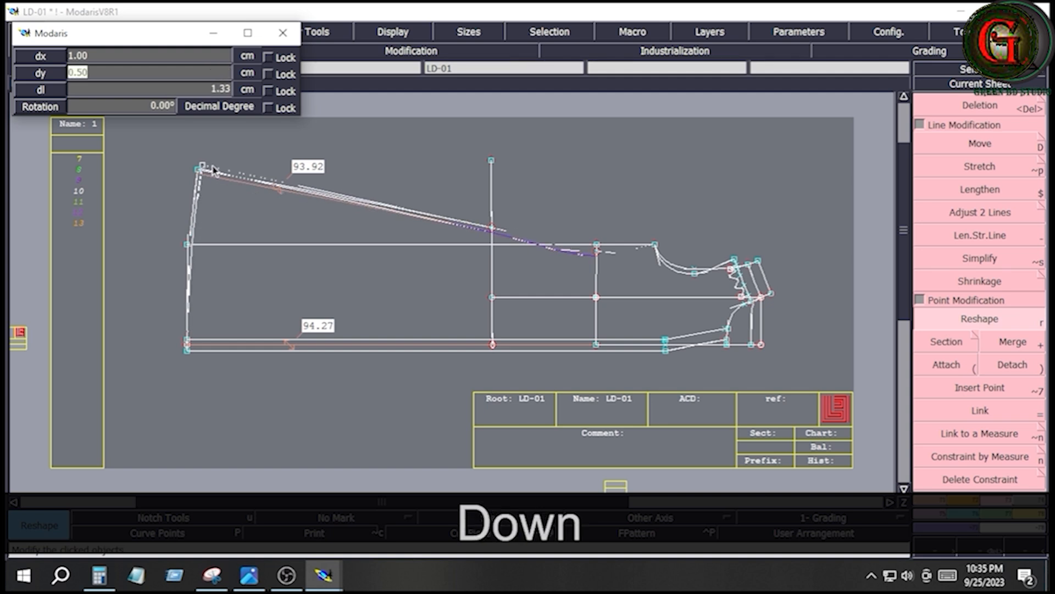
type("0")
key("Down")
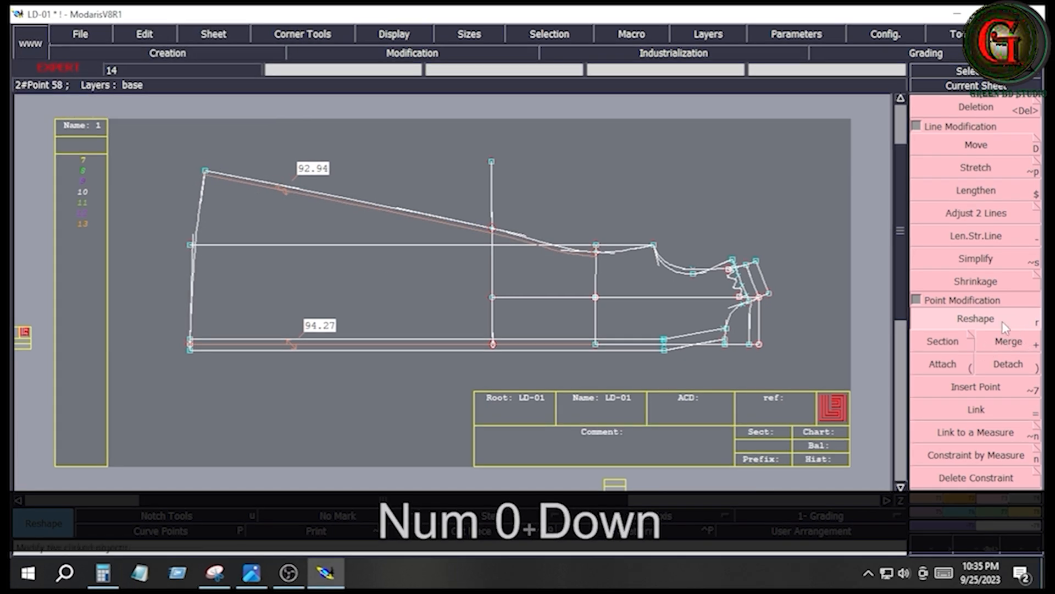
- Reshape the hem curve by adjusting its lower and upper handles to suit the moved side corner
left_click(976, 319)
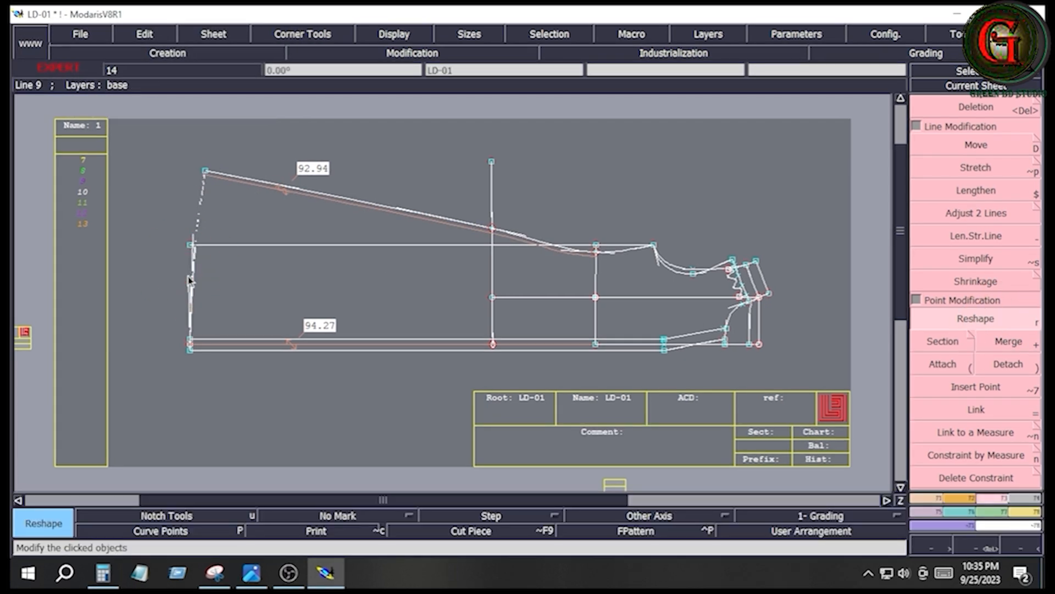
left_click(190, 280)
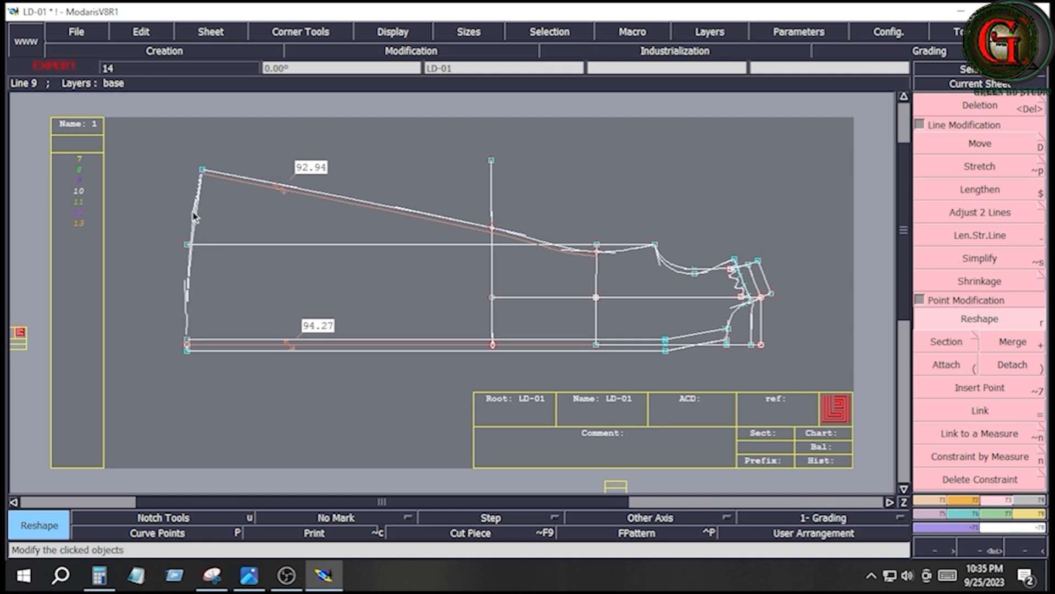
left_click(194, 216)
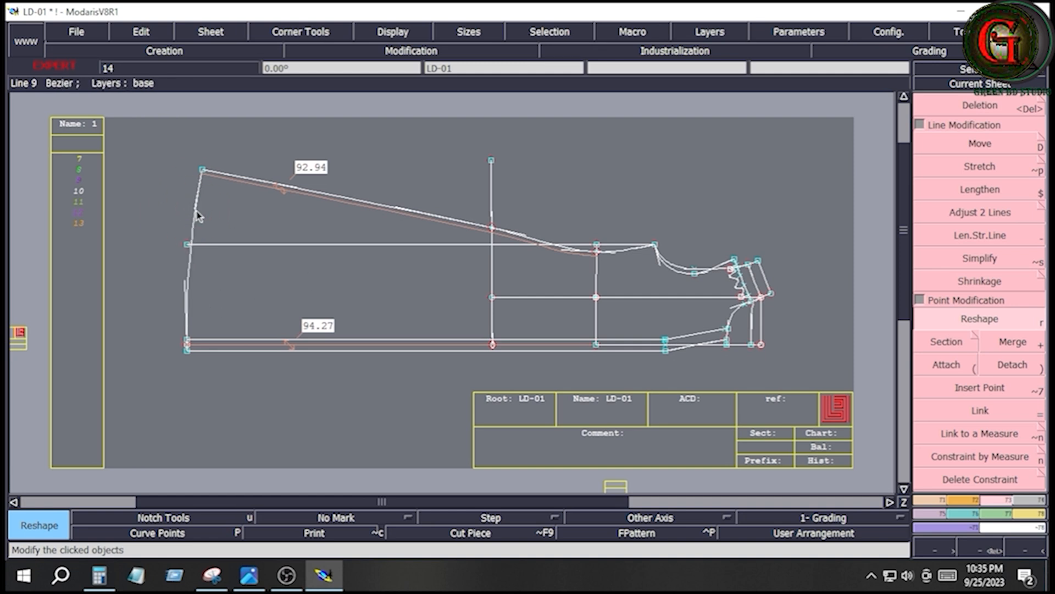
key("Home")
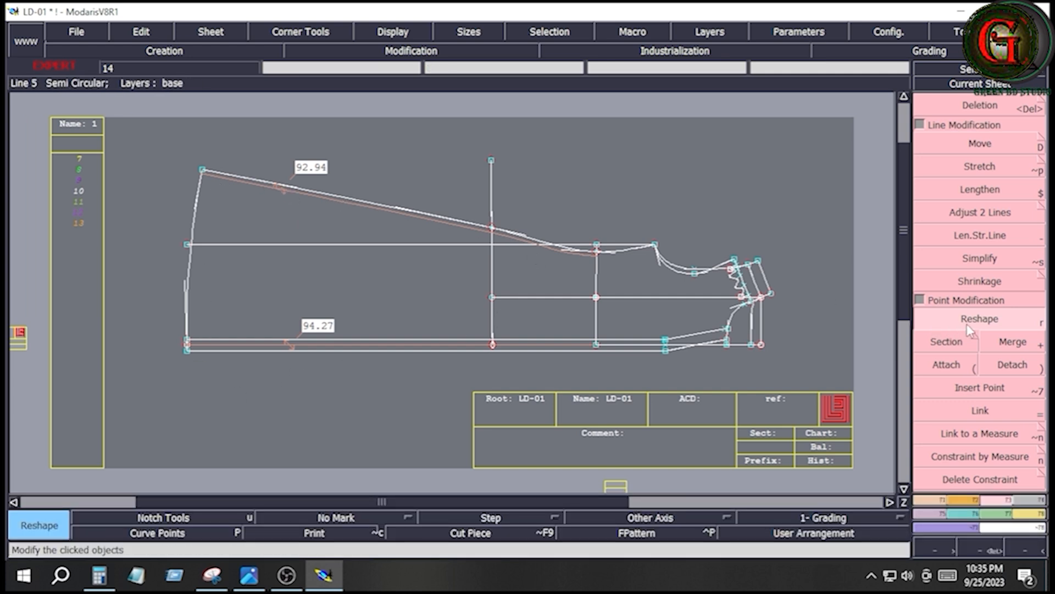
- Reshape the side seam between hip and hem into an outward curve by pulling its handle outward
left_click(968, 324)
left_click(399, 209)
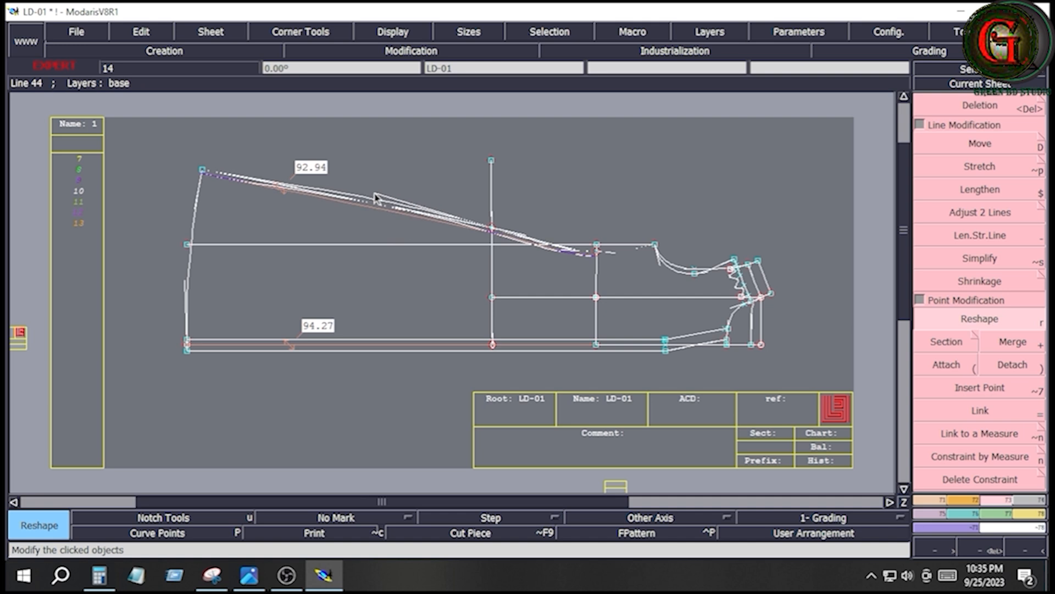
left_click(379, 194)
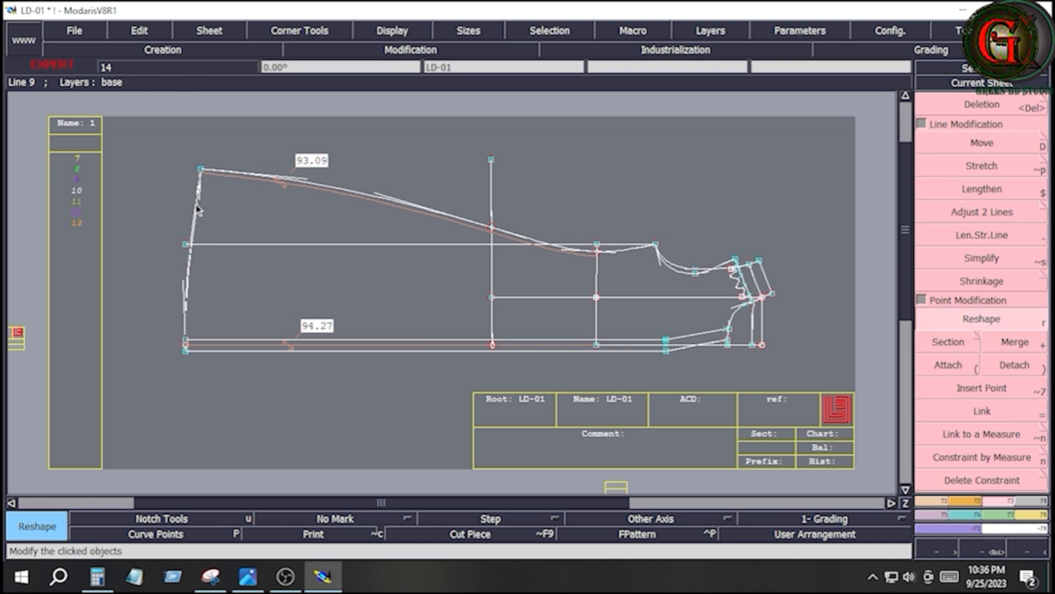
- Refine the hem curve's two handles and bring the side seam's hem-end handle closer to the curve for a softer side seam
left_click(196, 195)
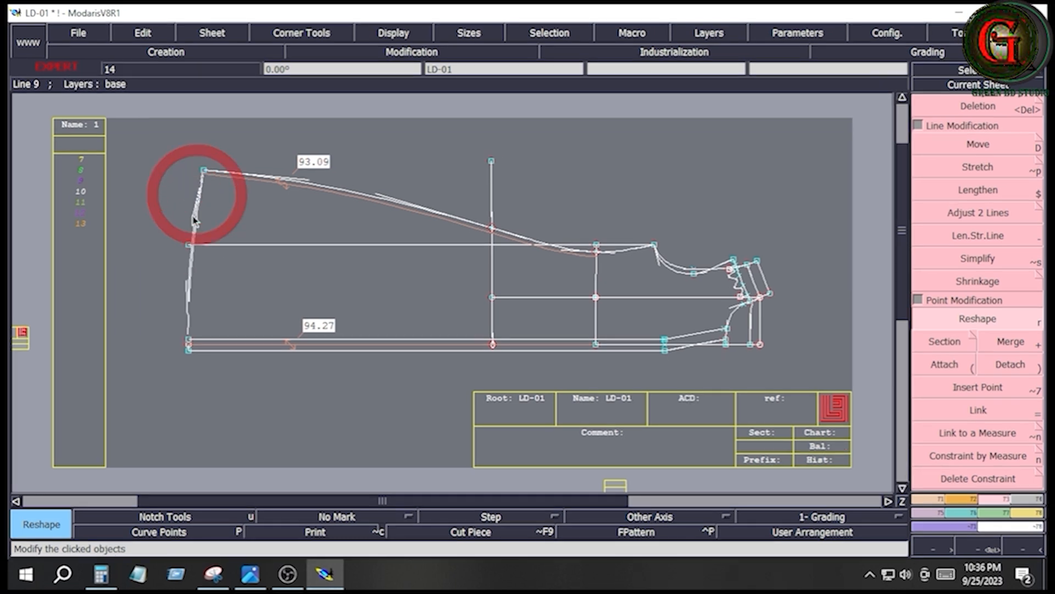
left_click(186, 279)
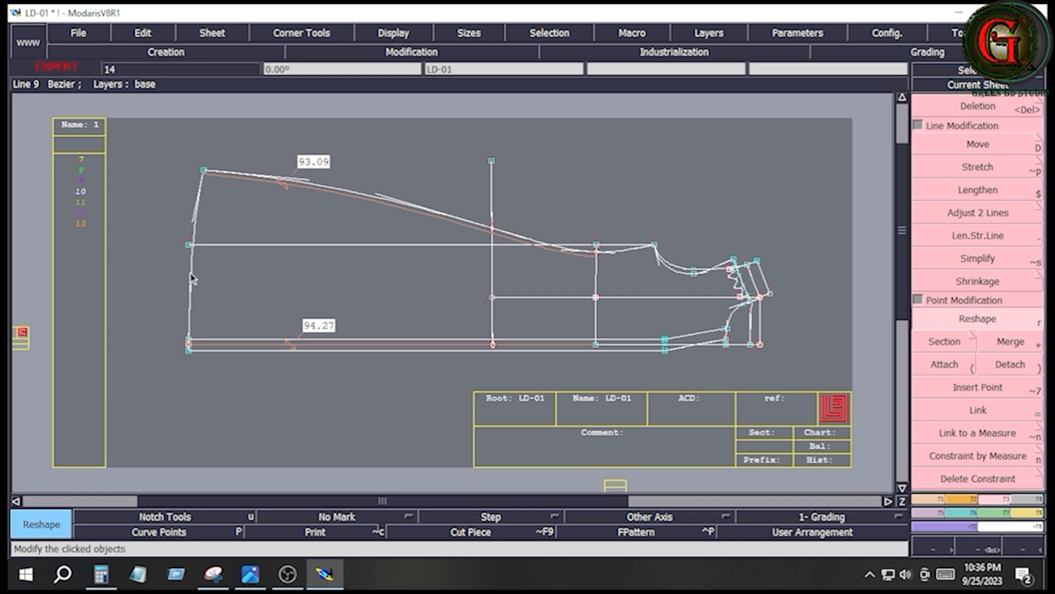
left_click(197, 210)
left_click(197, 216)
left_click(303, 184)
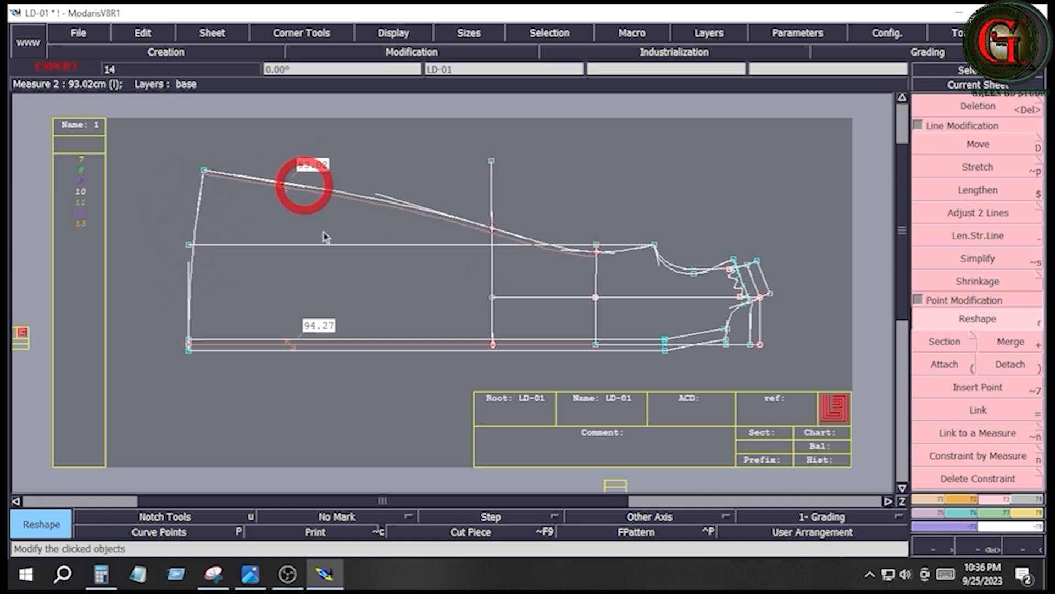
- Save the LD-01 model in the save directory, continuing past the anomaly warnings
left_click(82, 31)
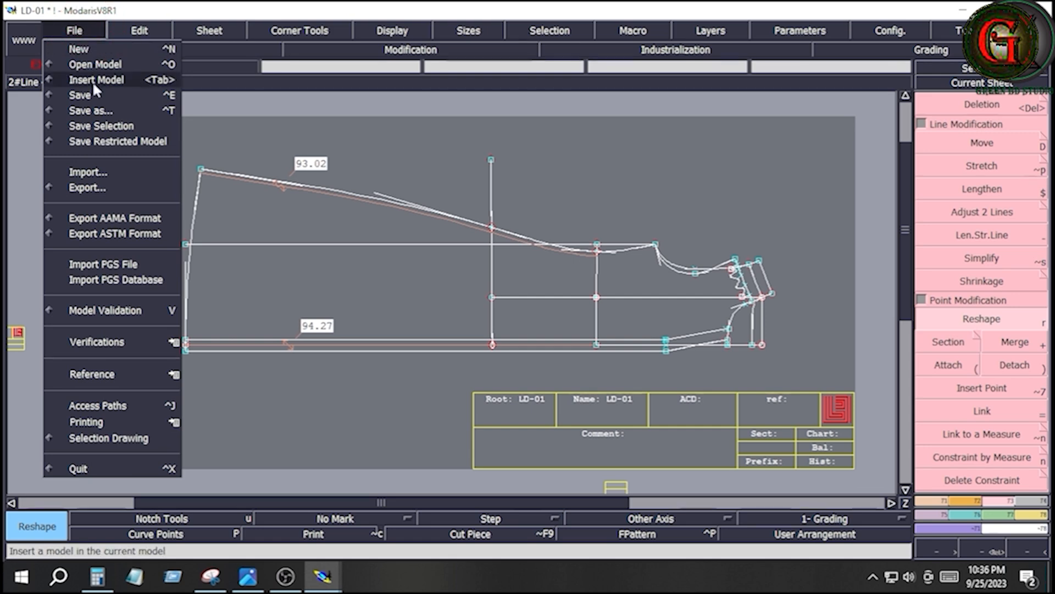
left_click(93, 95)
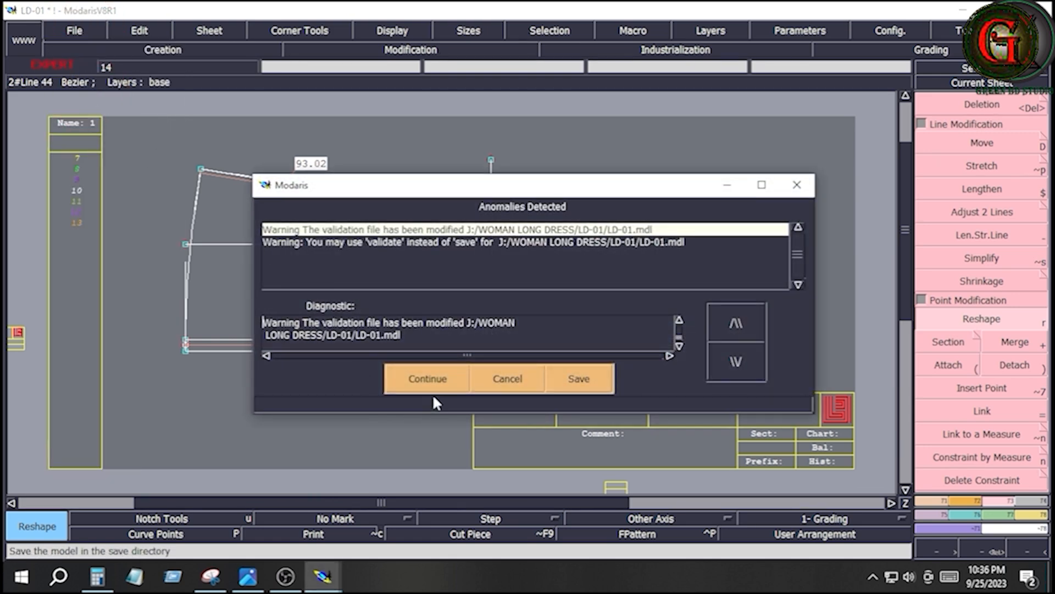
left_click(428, 378)
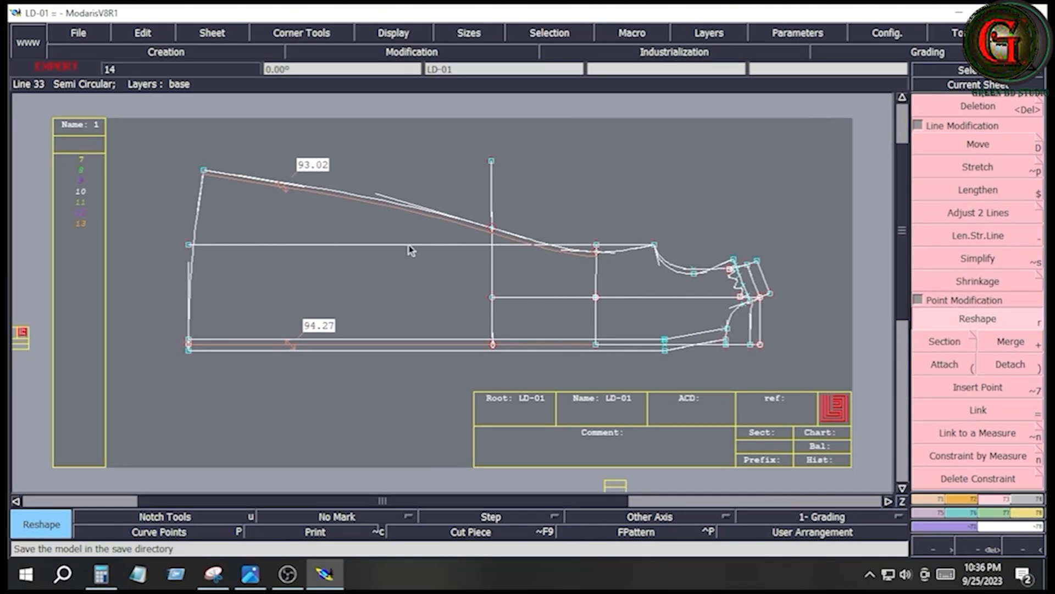
- Delete the old straight side seam line and the inner construction line running from the hip line to the neck point
key("Delete")
left_click(457, 244)
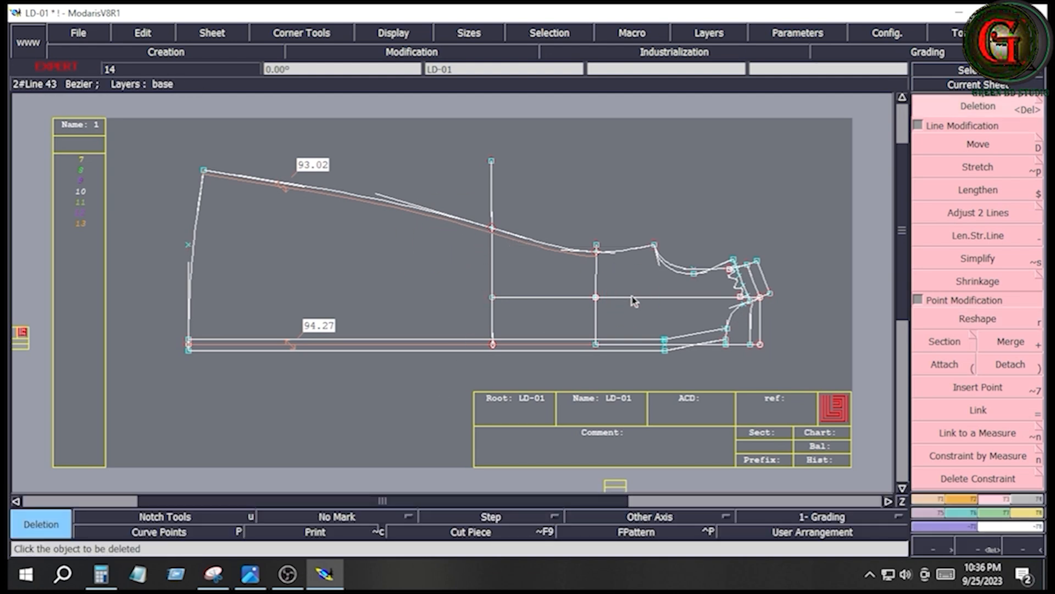
left_click(679, 297)
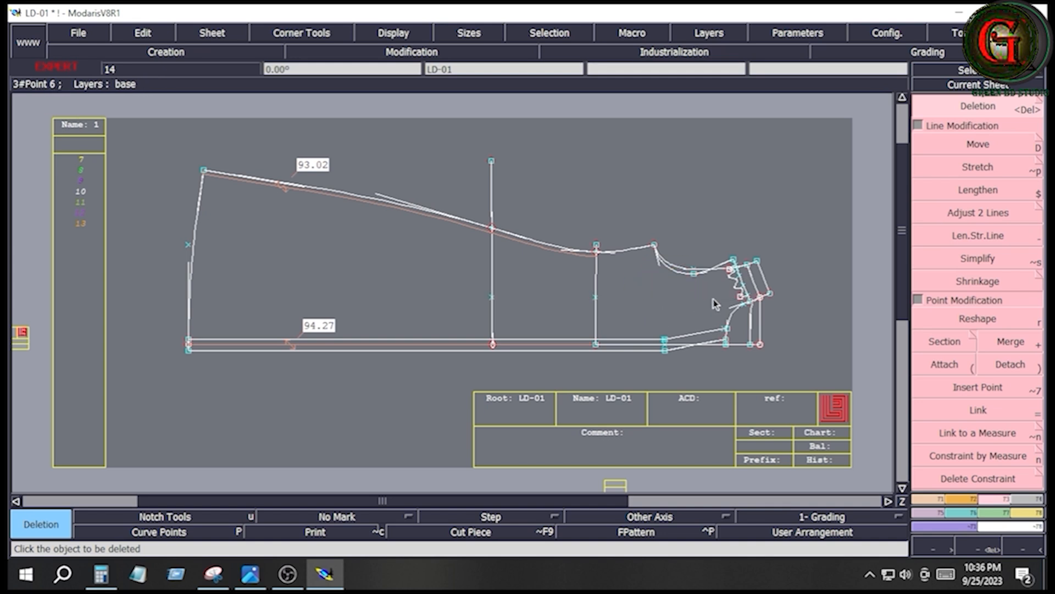
- Draw a perpendicular Bezier line across the chest from the lower armhole curve point to the centre front line
key("b")
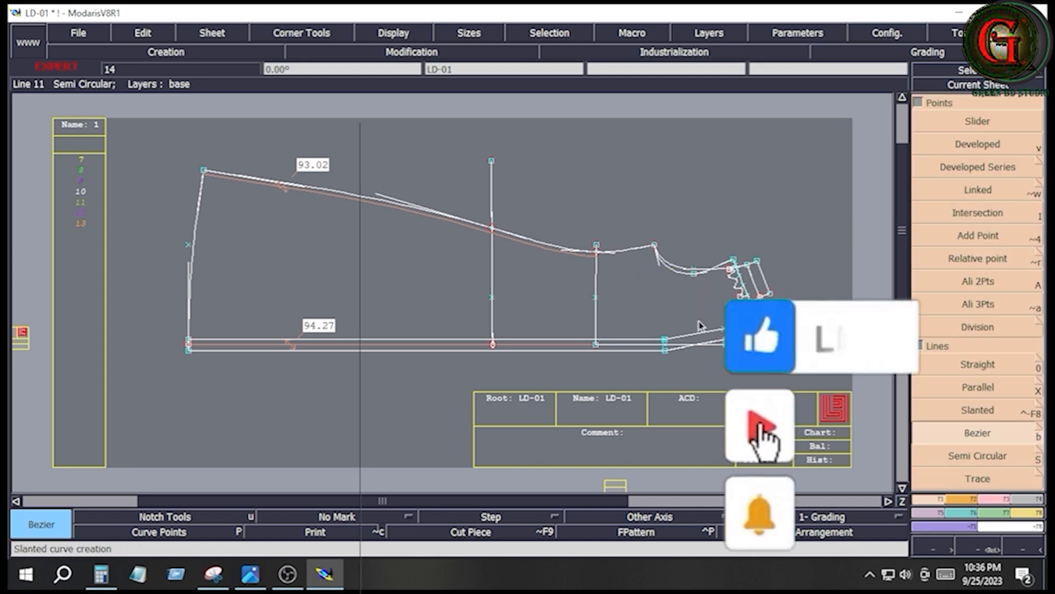
left_click(693, 270)
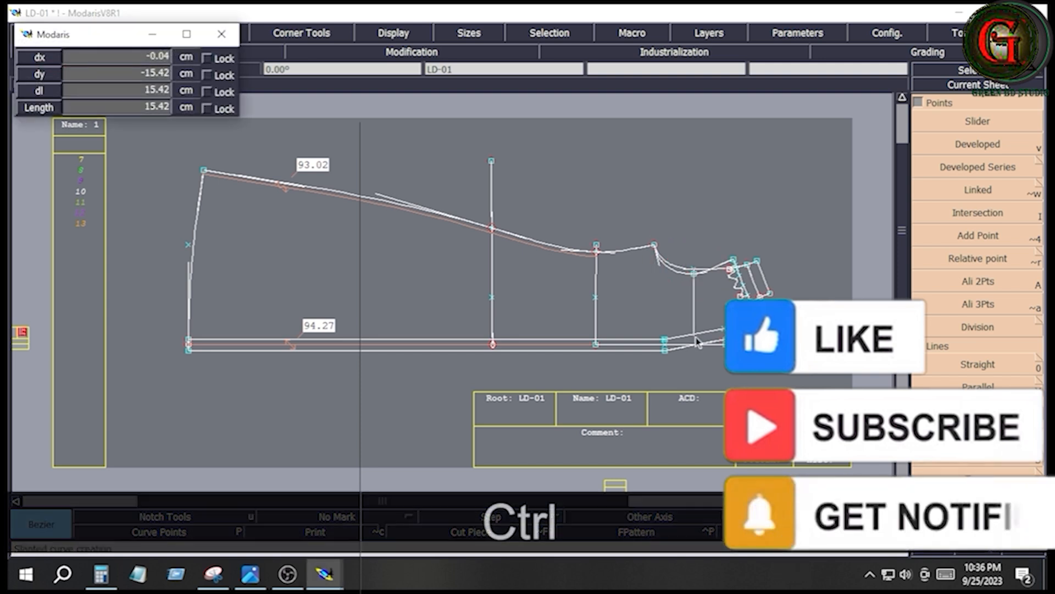
left_click(694, 345)
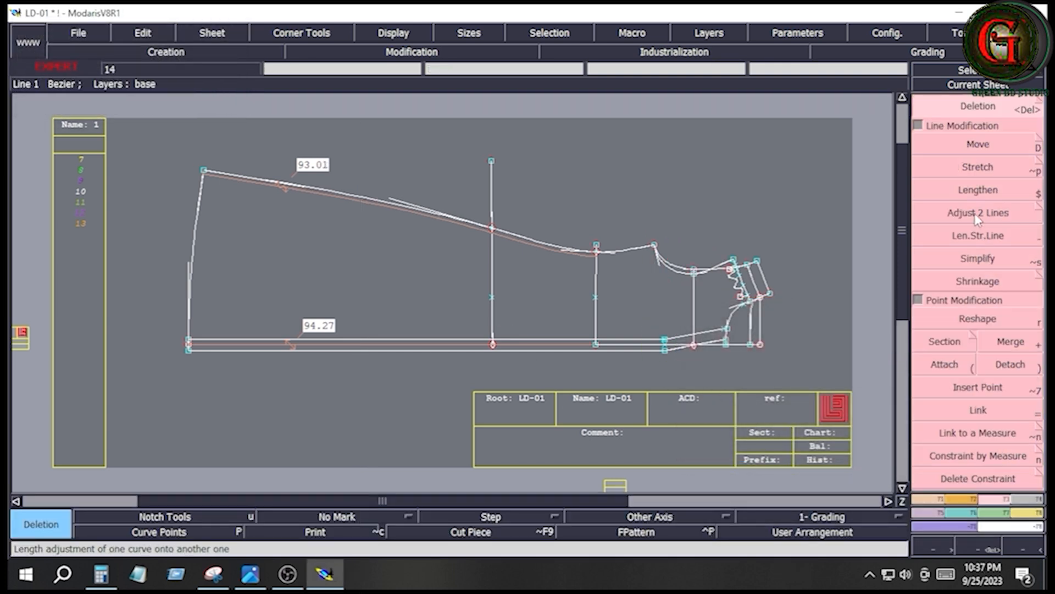
- Trim the hip line to the side seam curve with Adjust 2 Lines
left_click(978, 215)
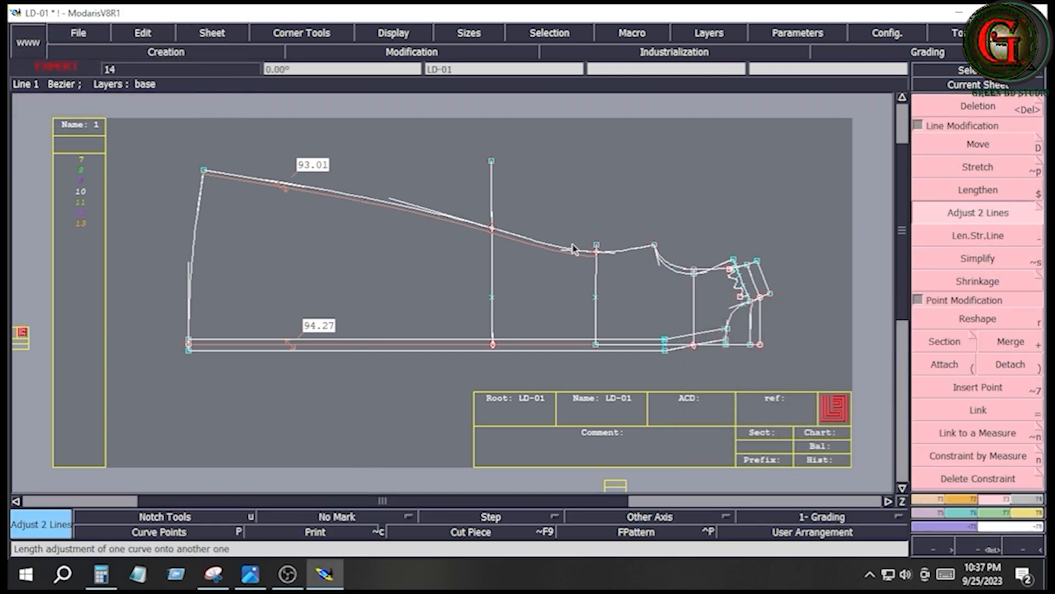
left_click(493, 251)
left_click(519, 233)
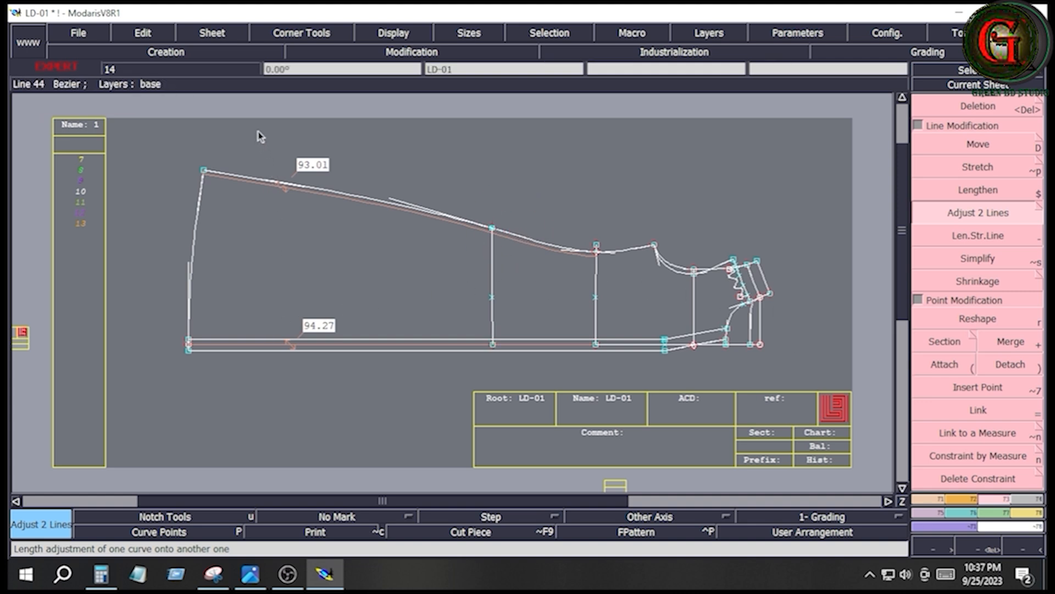
left_click_drag(261, 133, 350, 396)
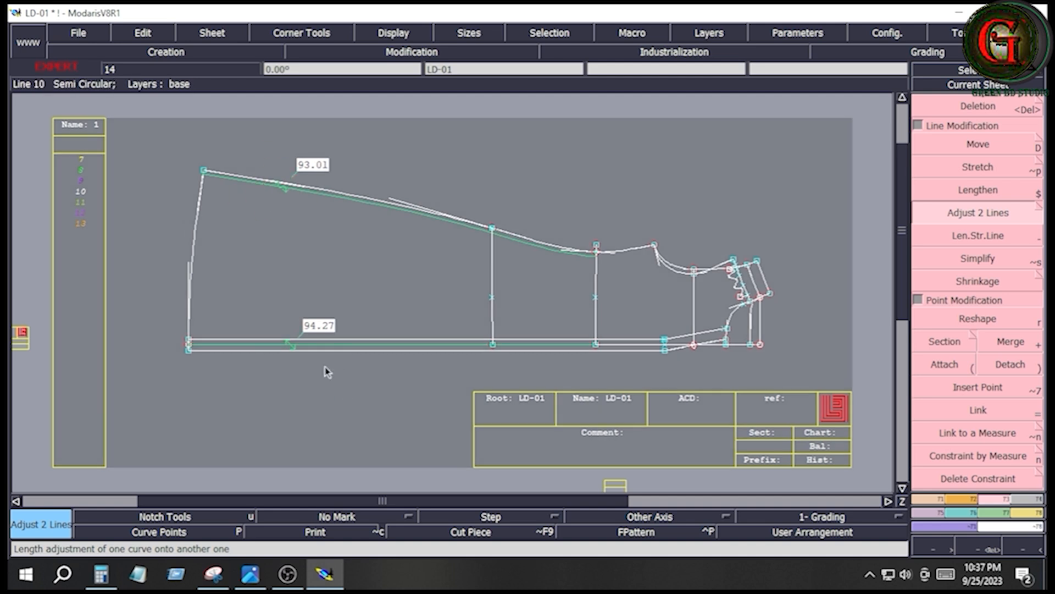
left_click(329, 423)
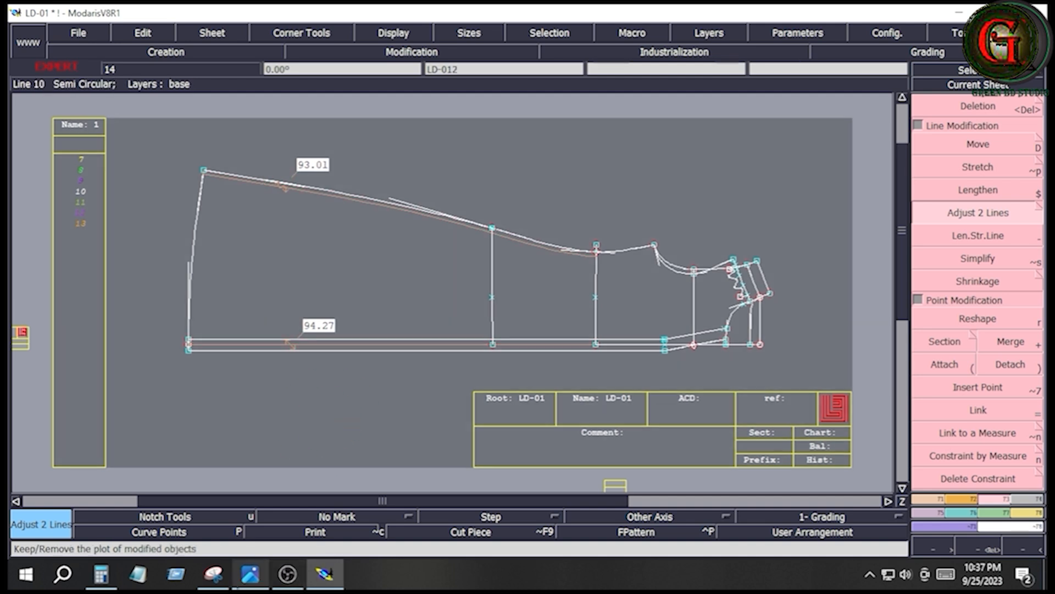
- Switch to the size chart image and examine the body dart positions and length in the dress sketch
left_click(252, 582)
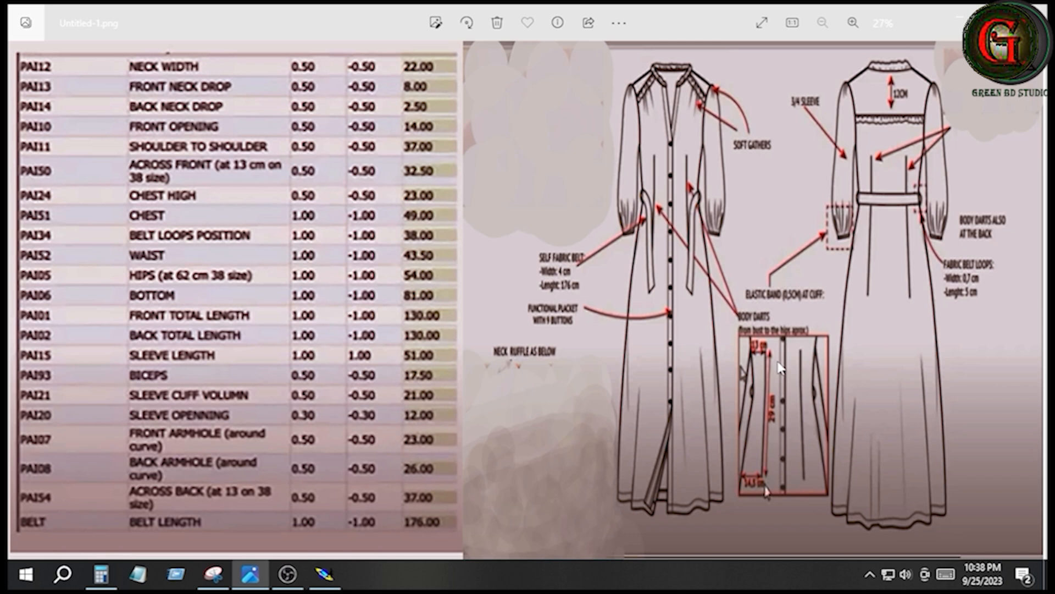
scroll(766, 479, "up", 3)
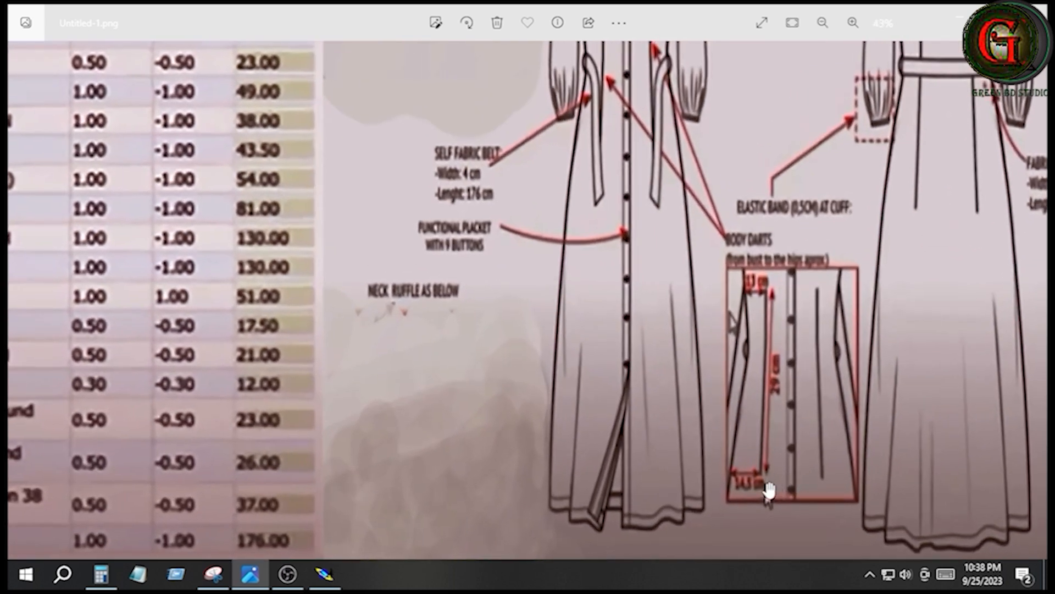
scroll(766, 257, "down", 2)
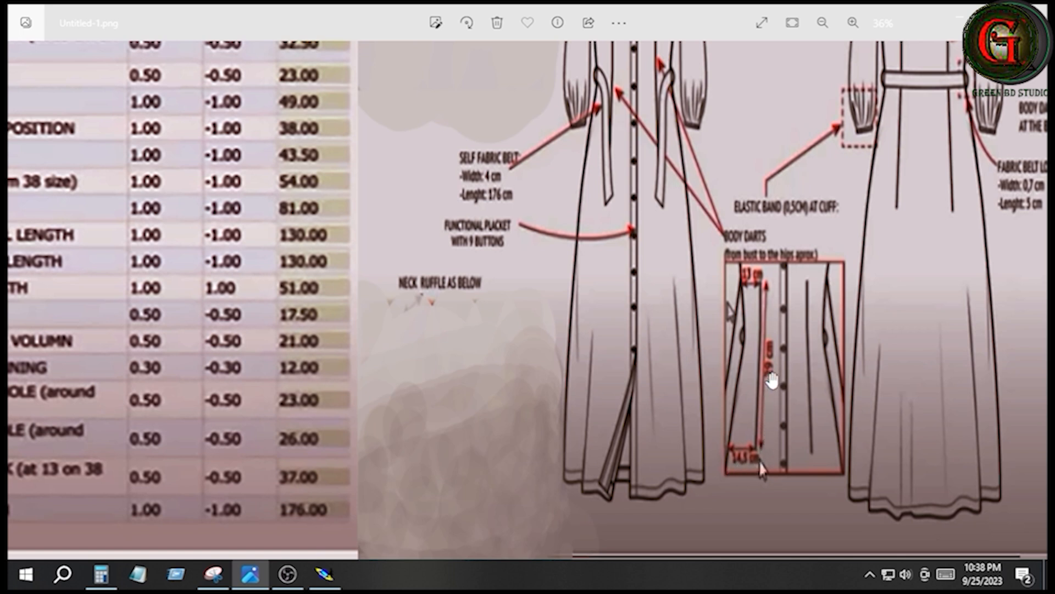
scroll(772, 378, "down", 3)
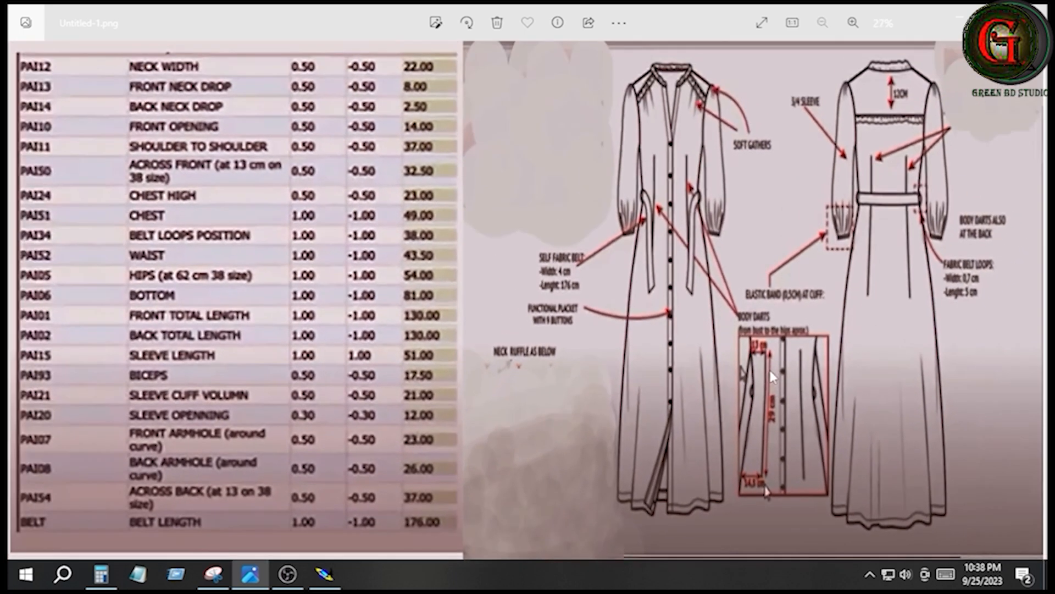
scroll(676, 134, "up", 4)
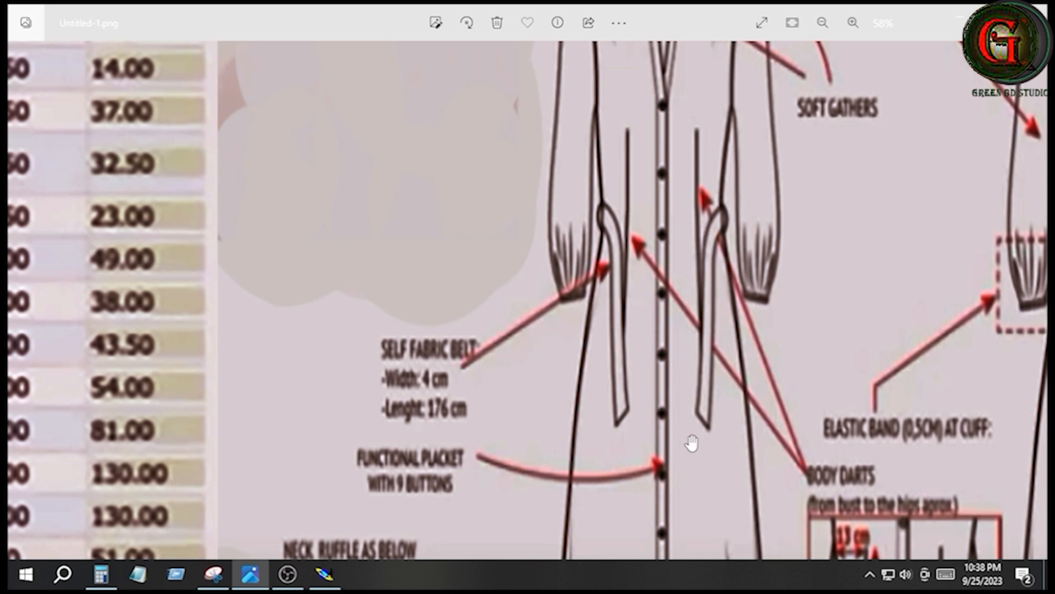
scroll(690, 439, "down", 2)
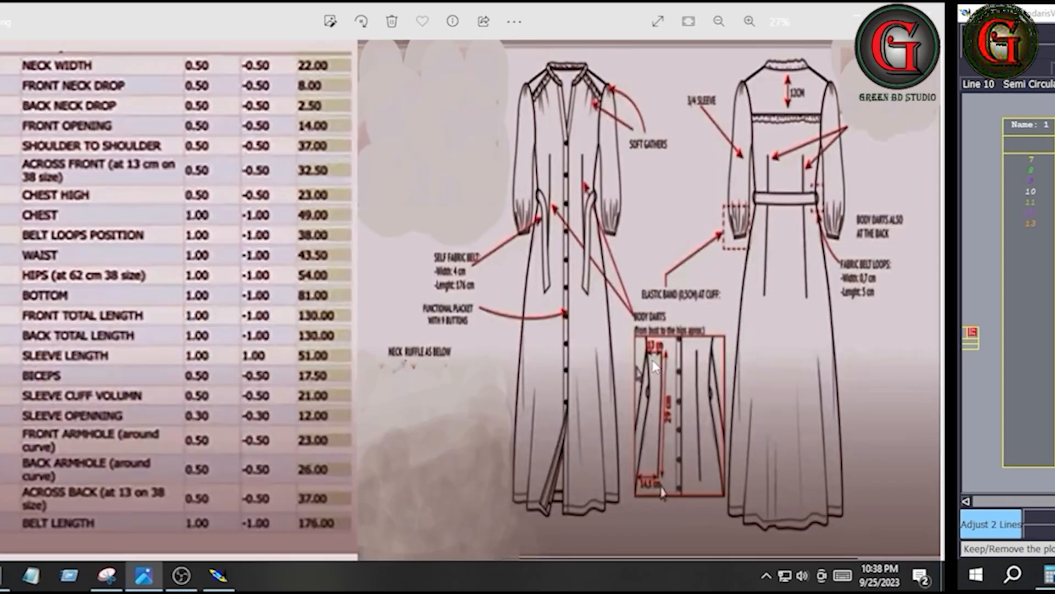
scroll(790, 356, "up", 1, "ctrl")
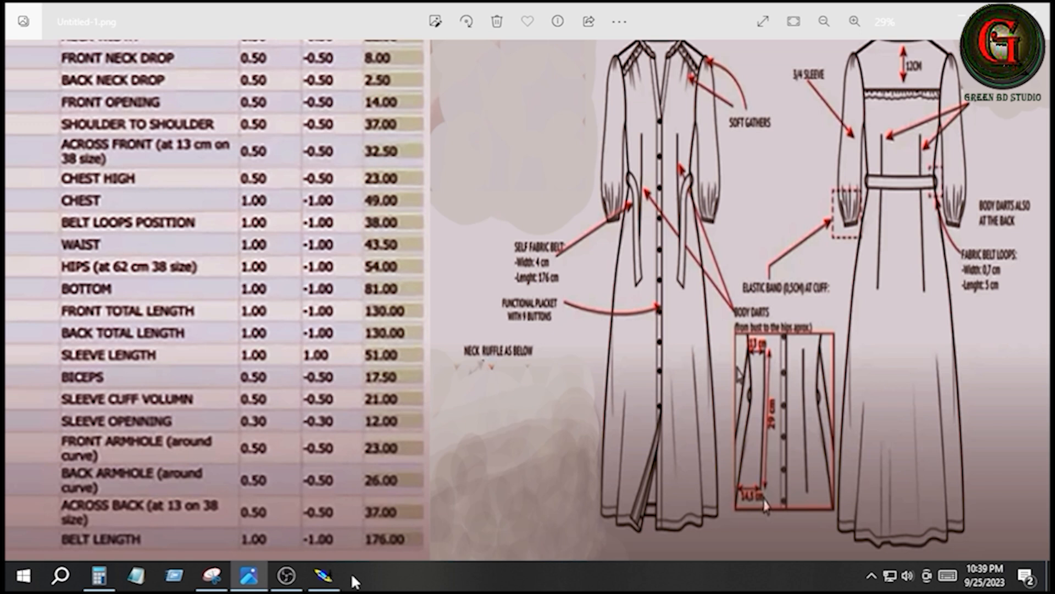
- Return to Modaris and insert a developed point on the side seam curve, 1 cm below the underarm point
left_click(326, 576)
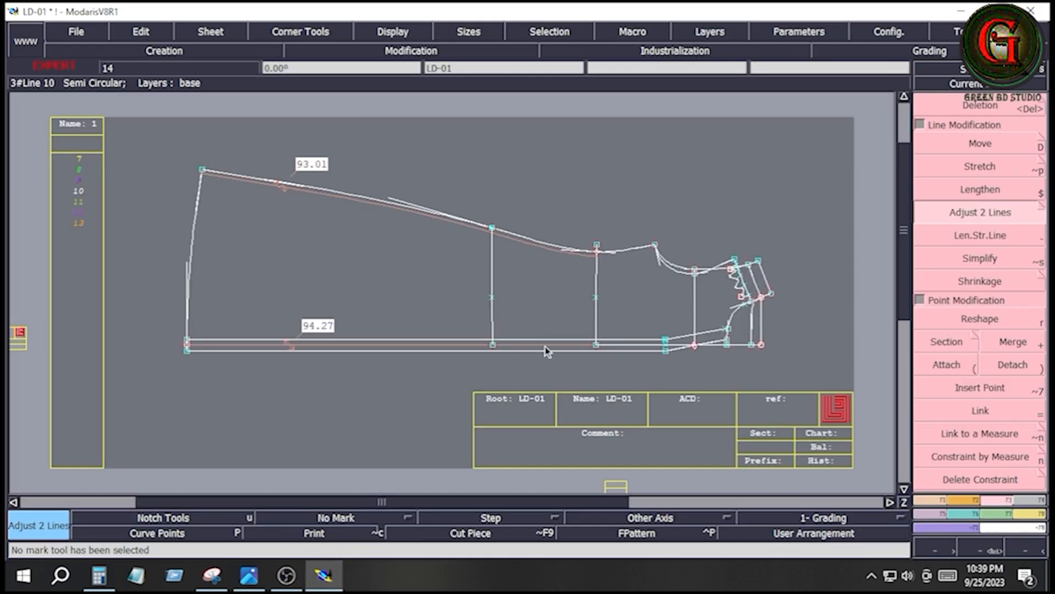
key("Return")
left_click_drag(458, 203, 667, 349)
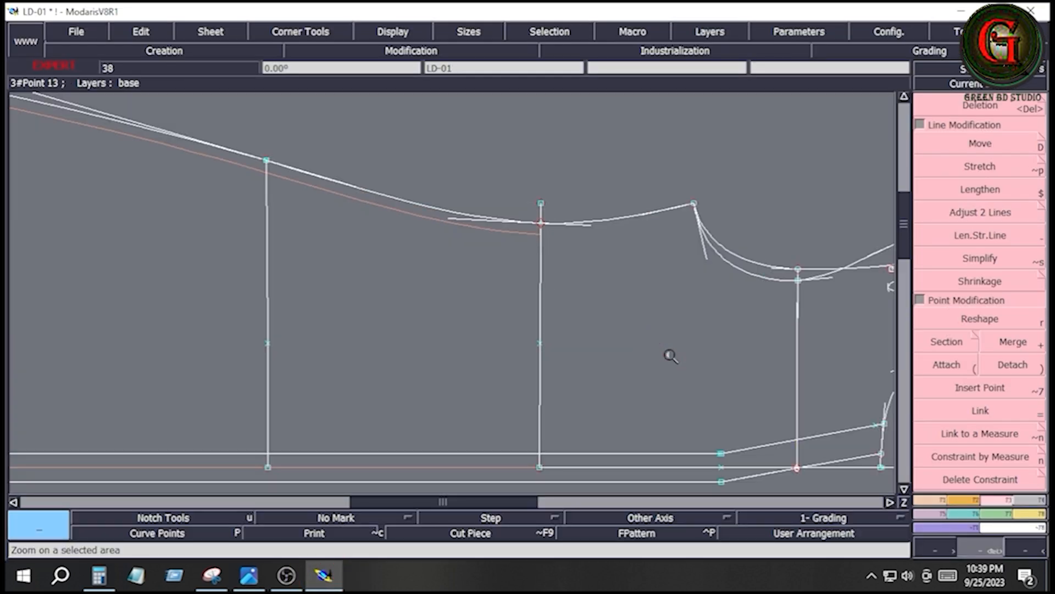
key("KP_1")
key("Return")
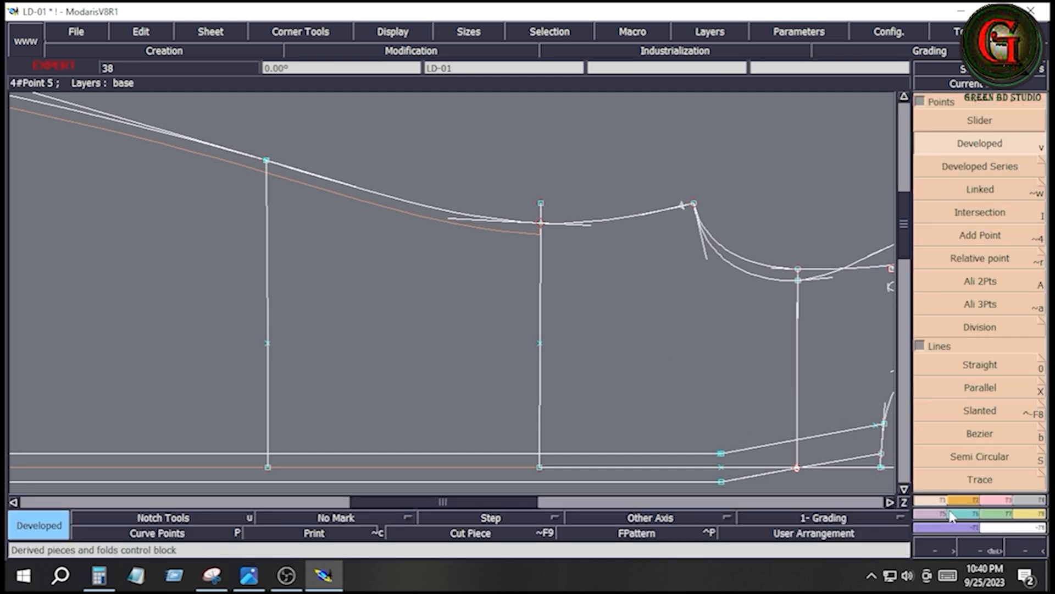
left_click(1004, 498)
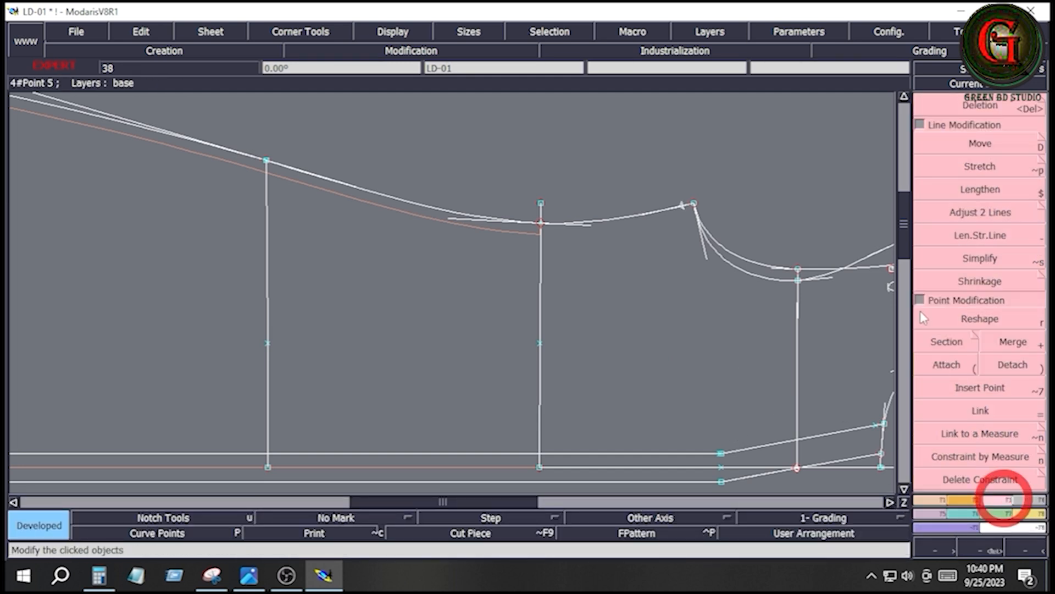
left_click(981, 389)
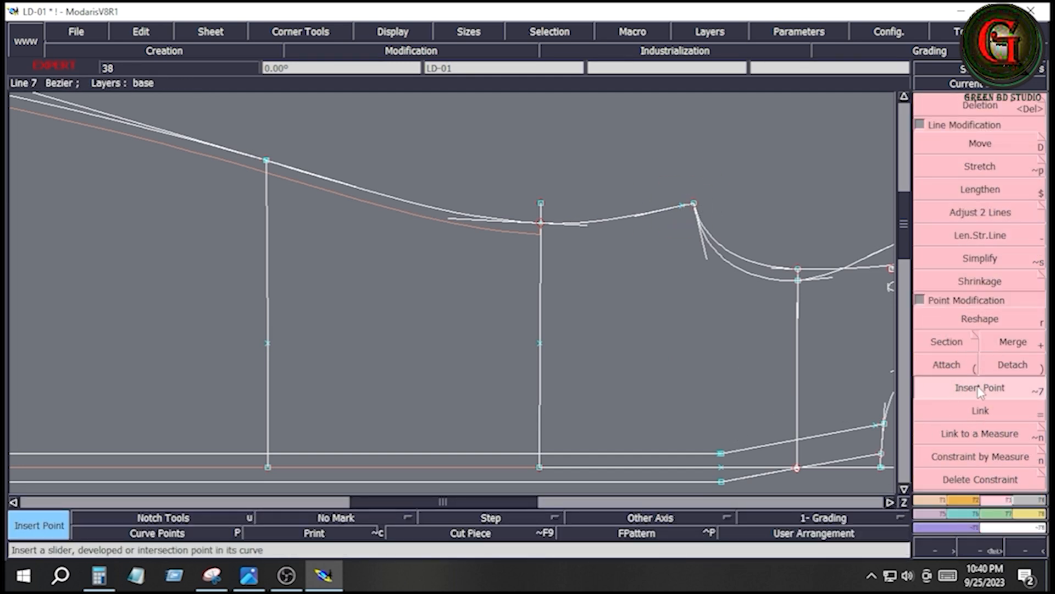
- Draw a perpendicular Bezier line from the new side seam point near the underarm to the centre front line
left_click(941, 499)
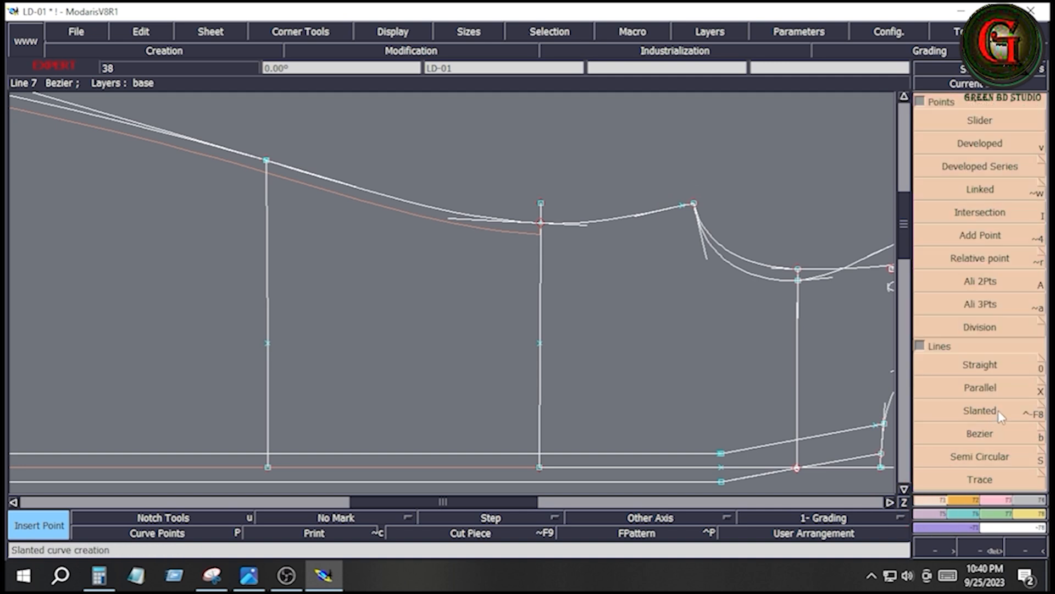
left_click(994, 436)
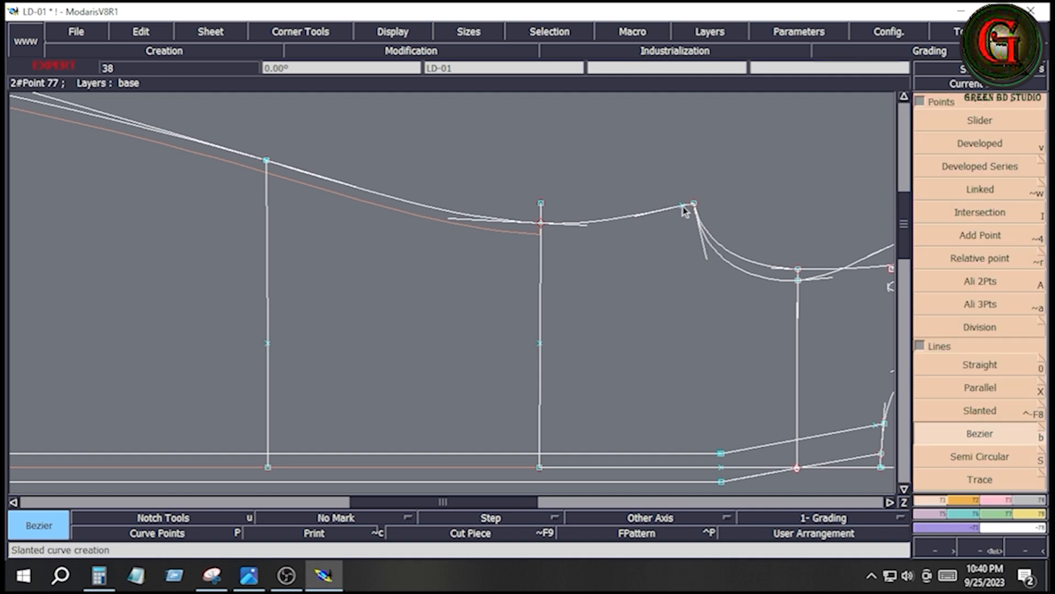
left_click(684, 208)
key("ctrl")
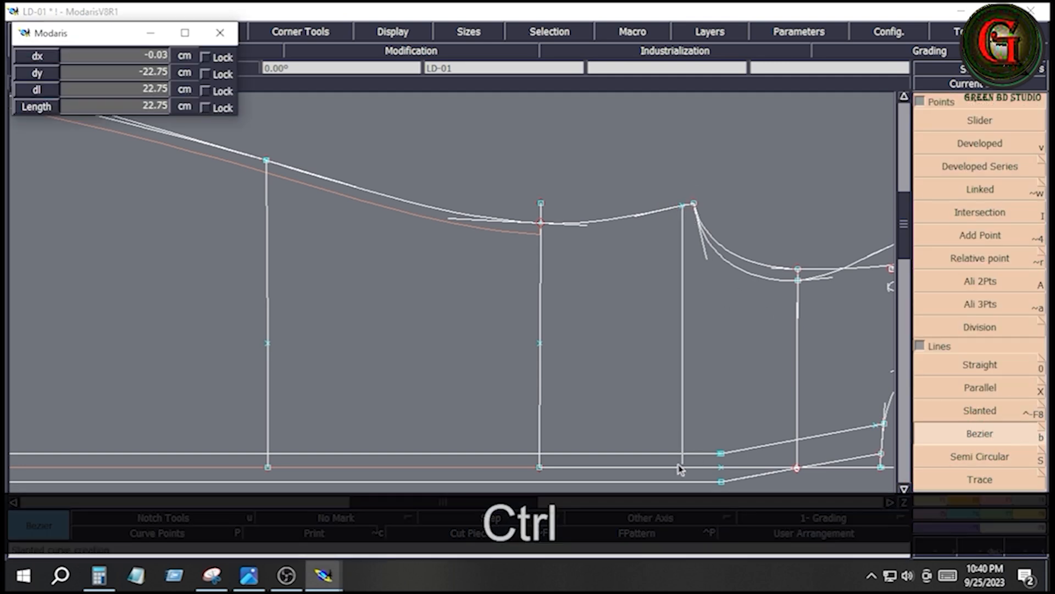
left_click(680, 468)
key("Delete")
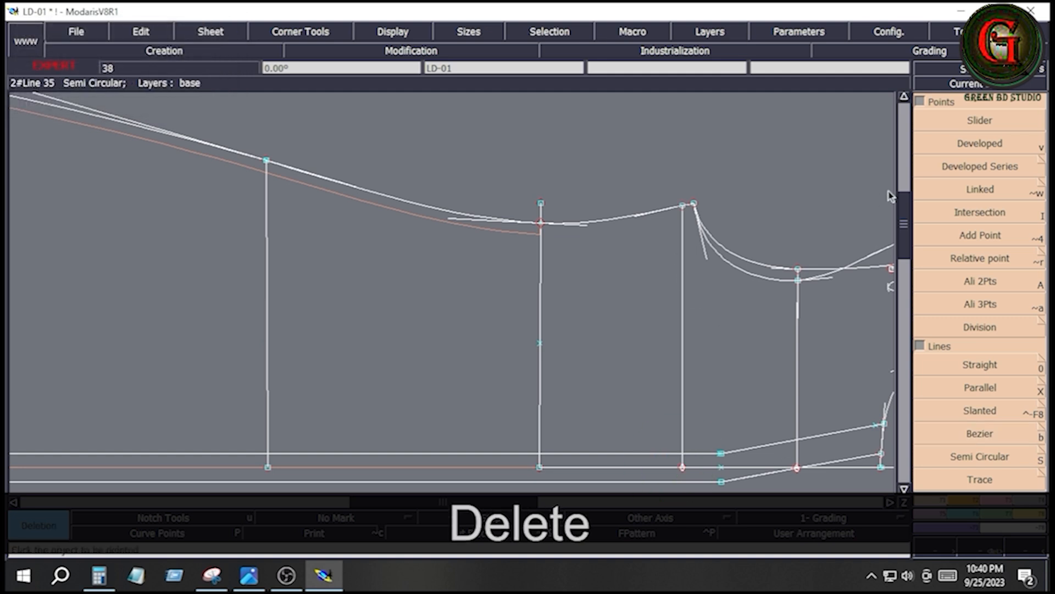
- Place a developed point on the new bust line, 13 cm in from the side seam
left_click(971, 144)
left_click(683, 207)
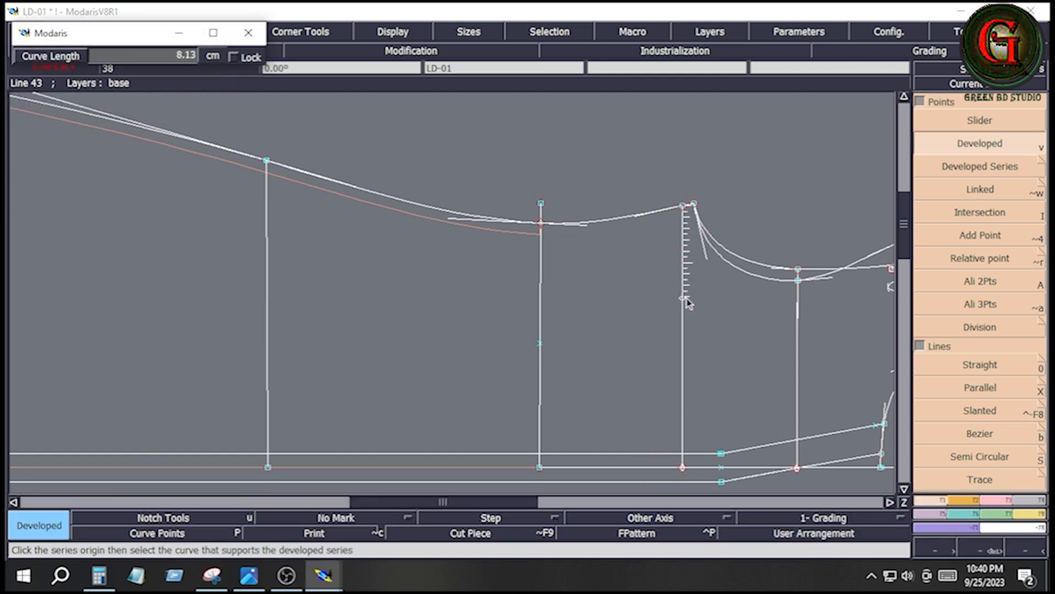
key("Down")
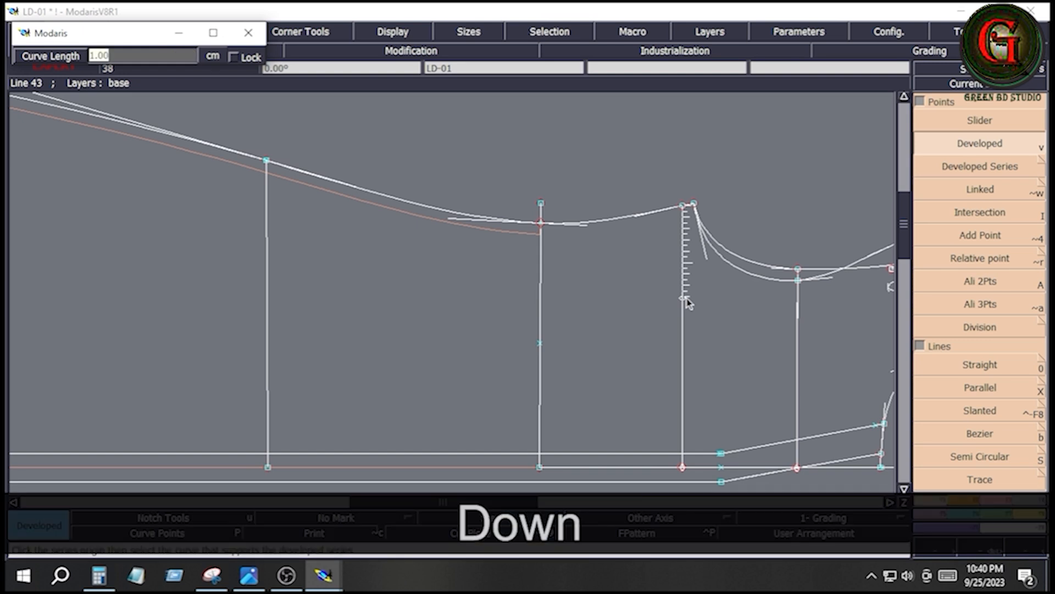
type("13")
key("Return")
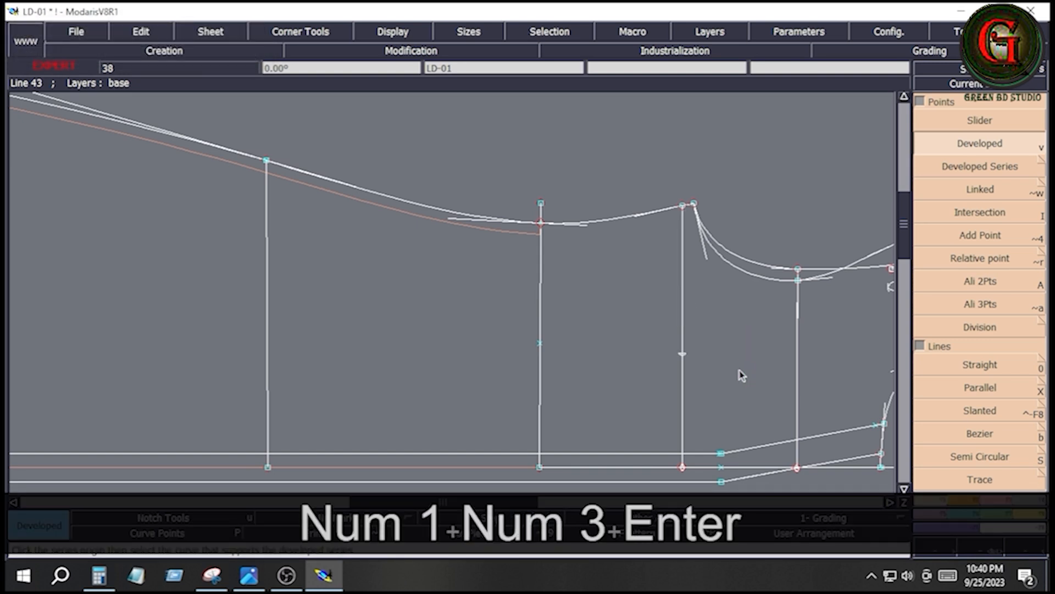
- Place a developed point on the hip line 14.5 cm from the side seam, and insert both dart points into their lines
left_click(270, 171)
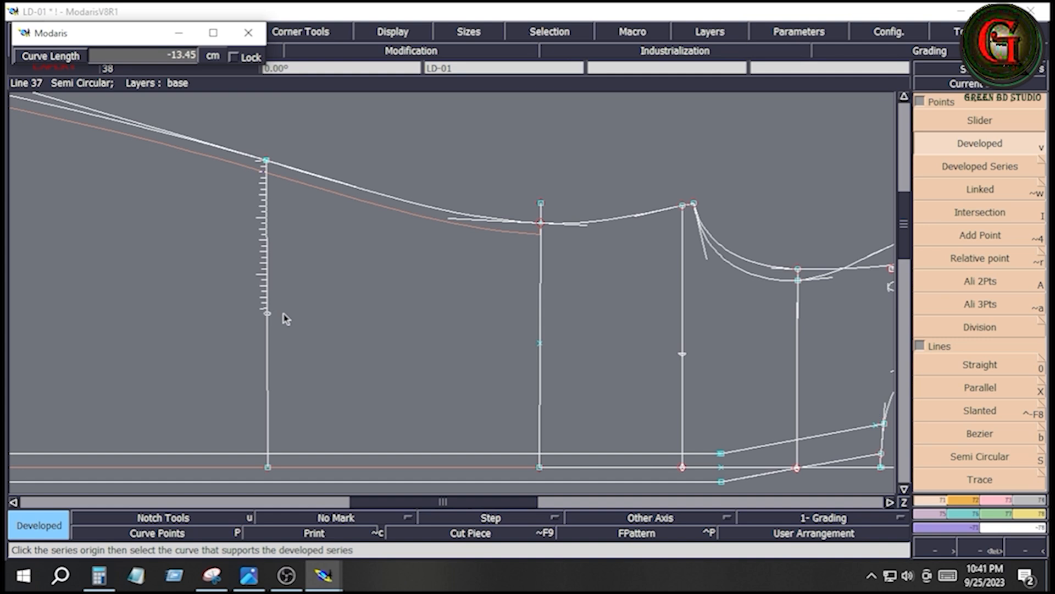
key("Down")
type("-")
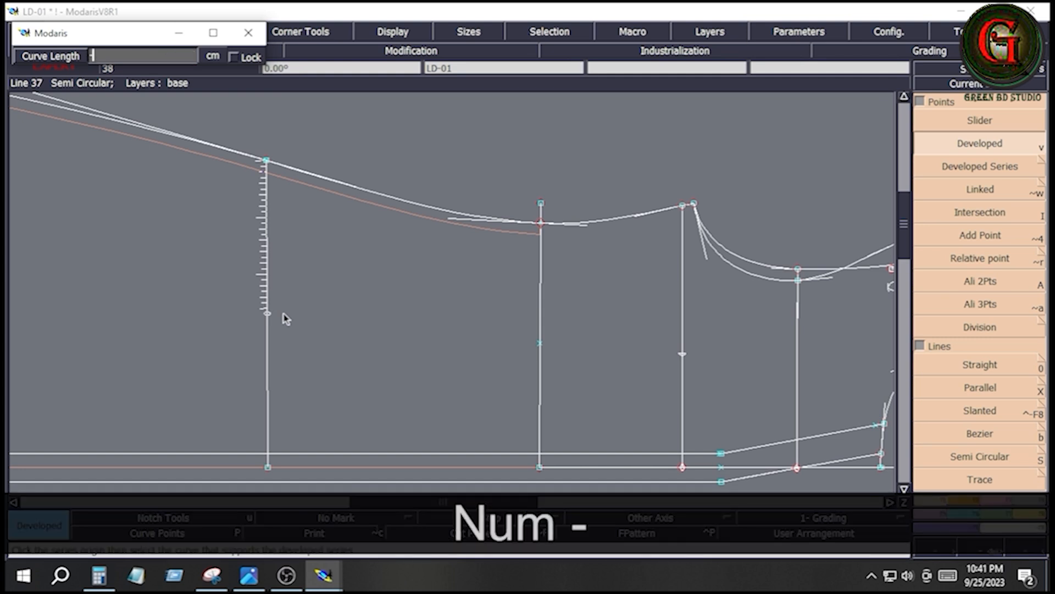
type("14")
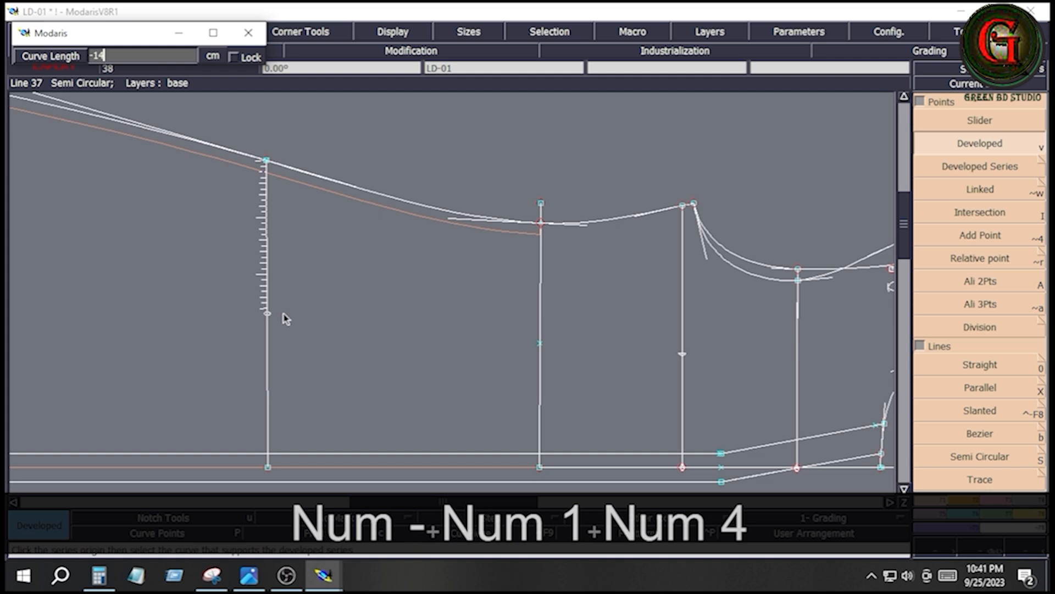
type(".5")
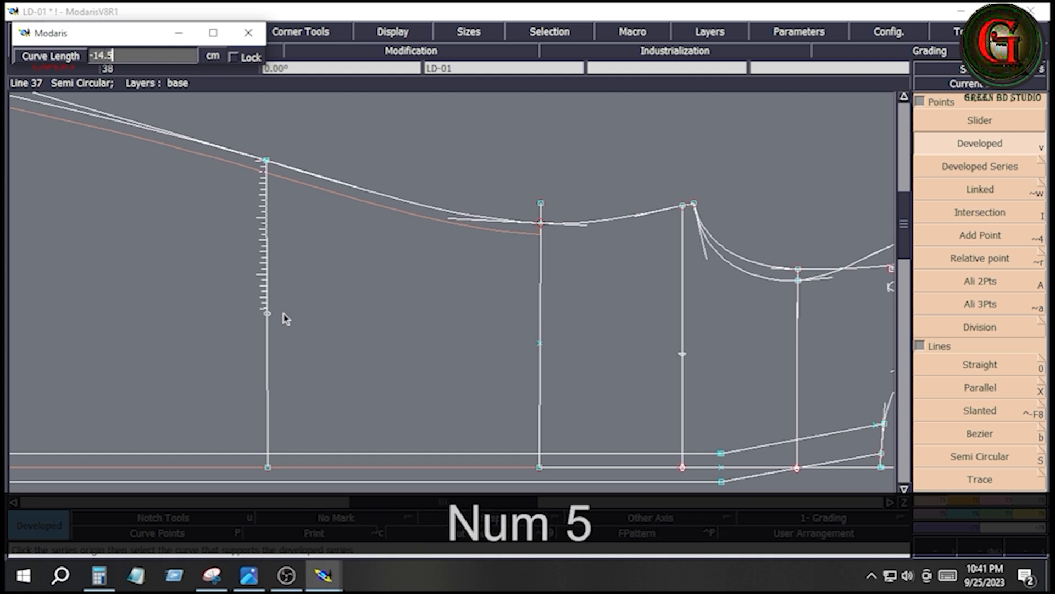
key("Return")
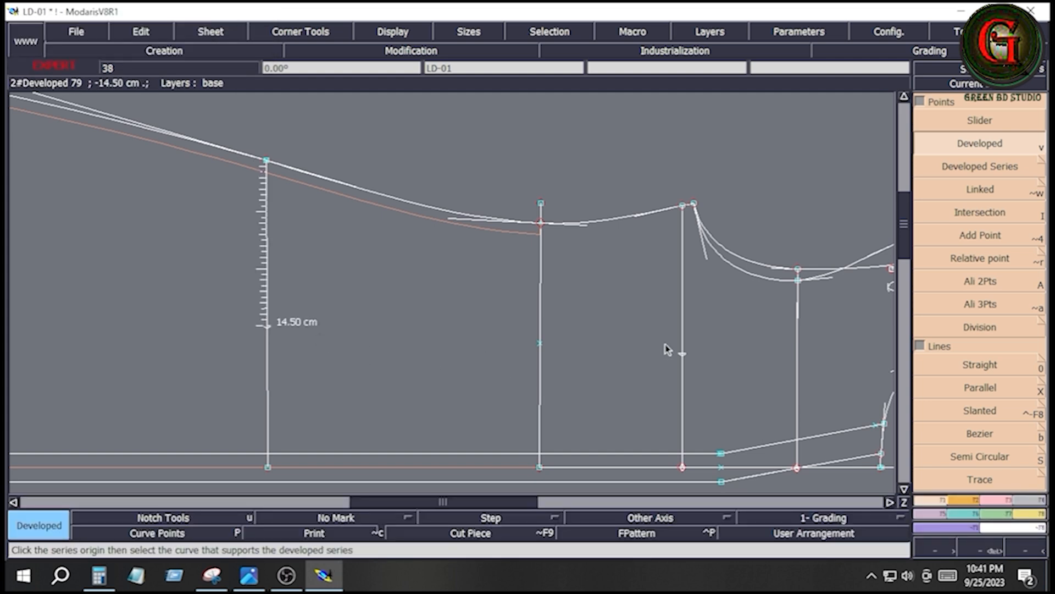
left_click(1000, 501)
left_click(975, 388)
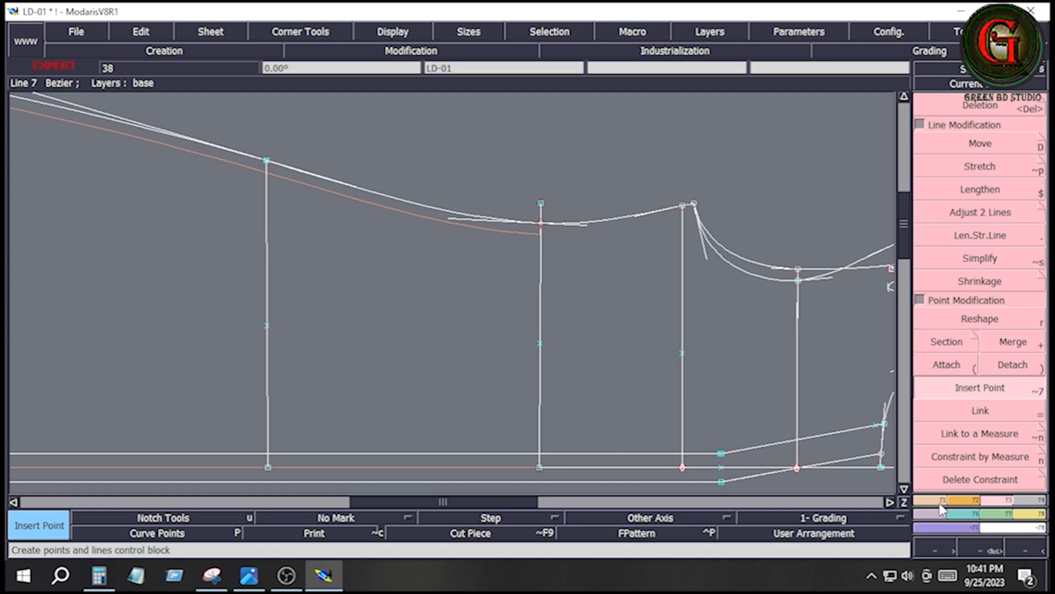
- Draw the dart centre line as a Bezier from the 13 cm bust point to the 14.5 cm hip point
left_click(940, 501)
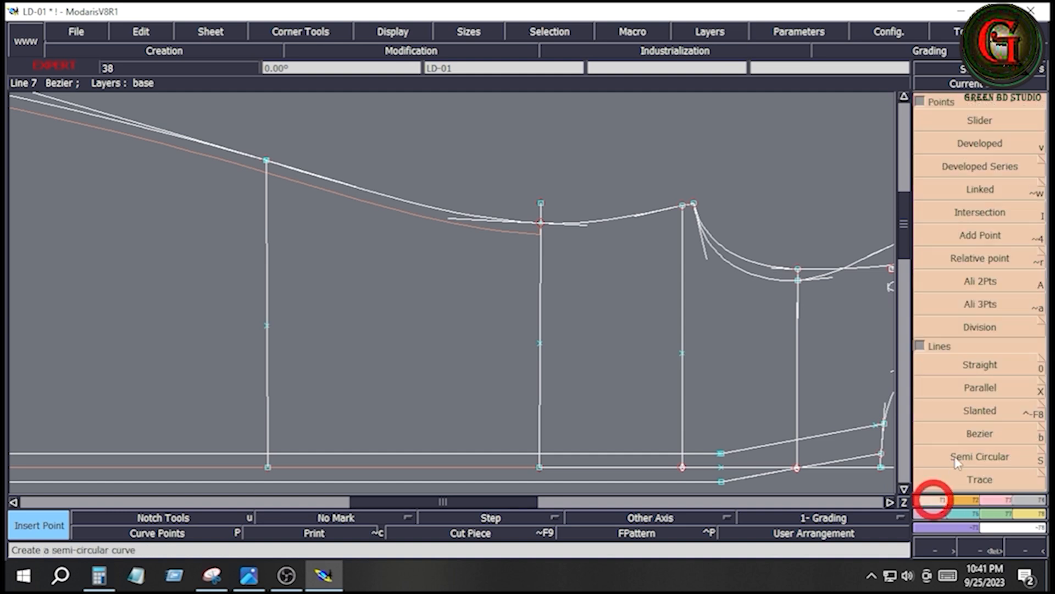
left_click(981, 434)
left_click(683, 353)
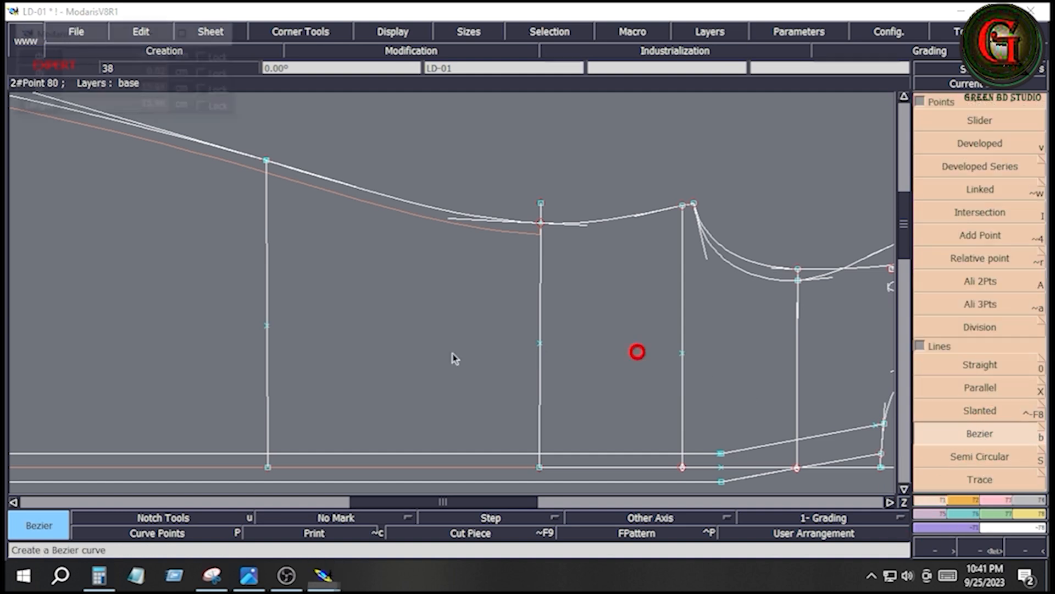
right_click(267, 325)
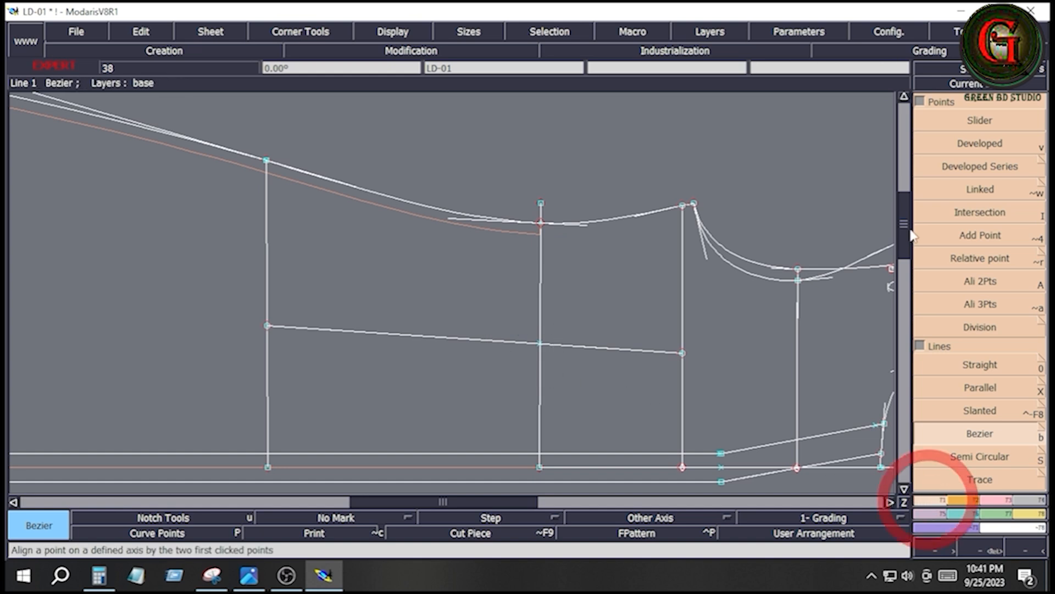
- Place a developed point on the waist line, 1 cm from the dart centre line towards the centre front
left_click(977, 145)
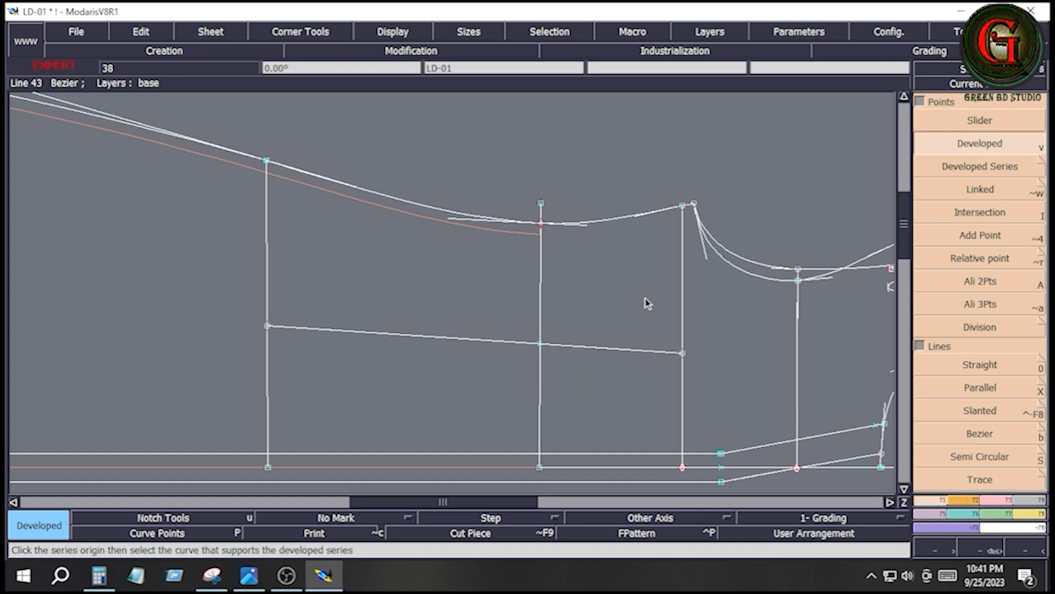
left_click(547, 338)
key("space")
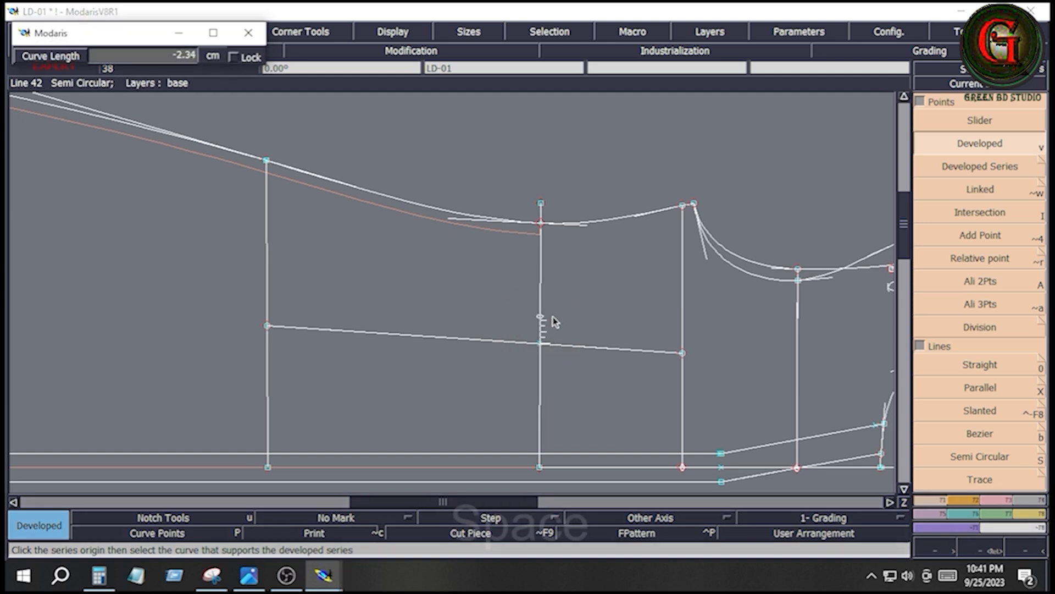
key("Down")
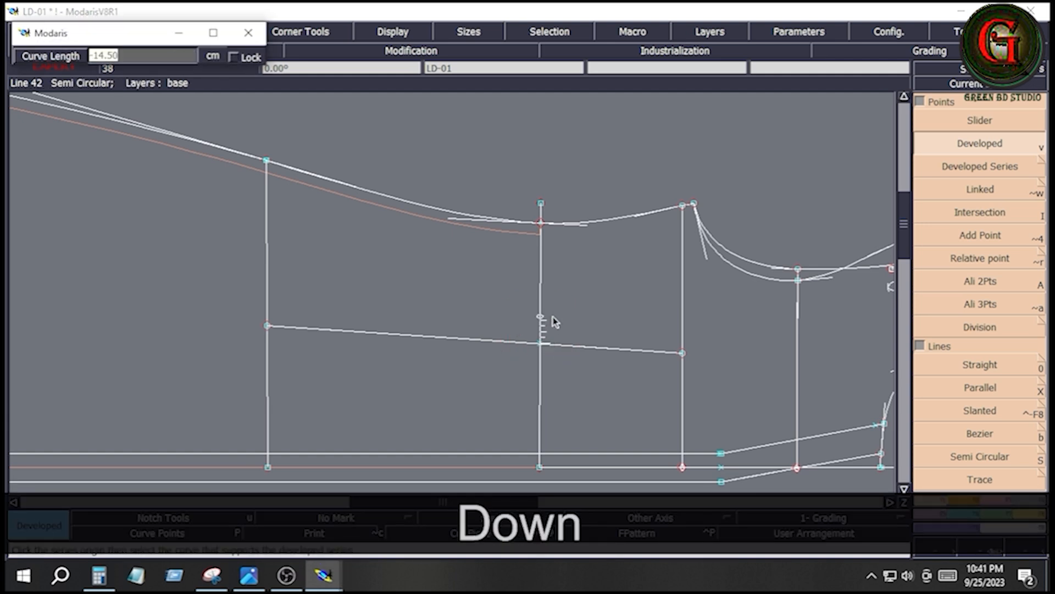
type("1")
key("Return")
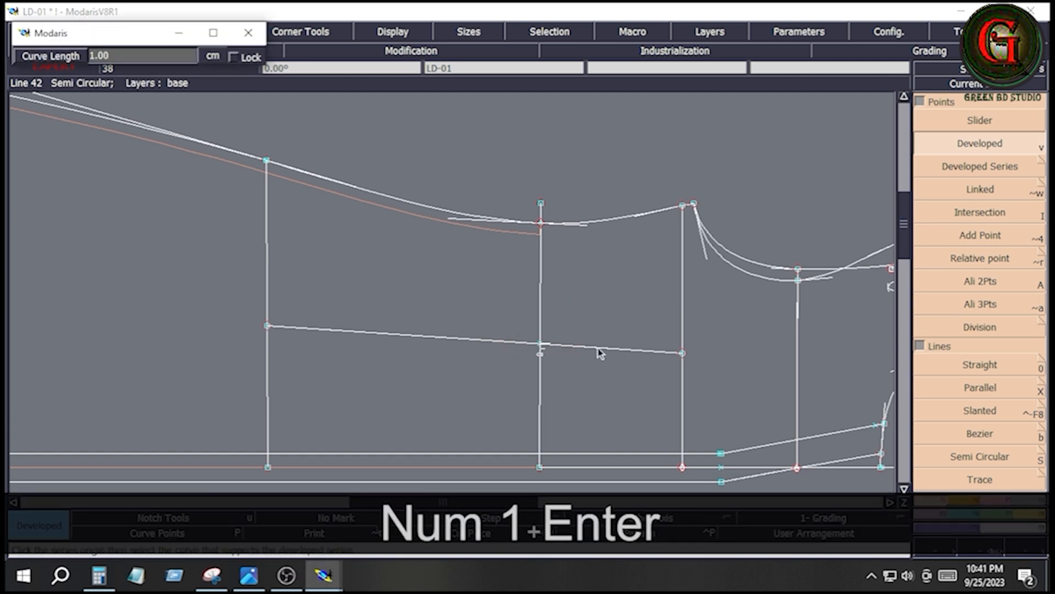
left_click(571, 367)
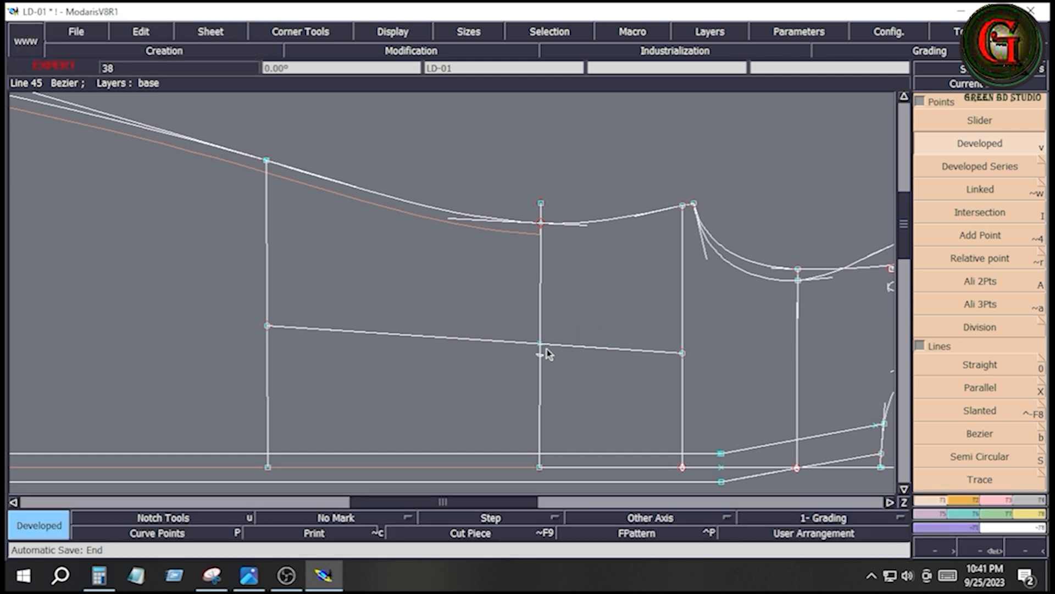
- Place a second developed point 1 cm from the dart centre towards the side seam, and insert both points into the waist line
key("space")
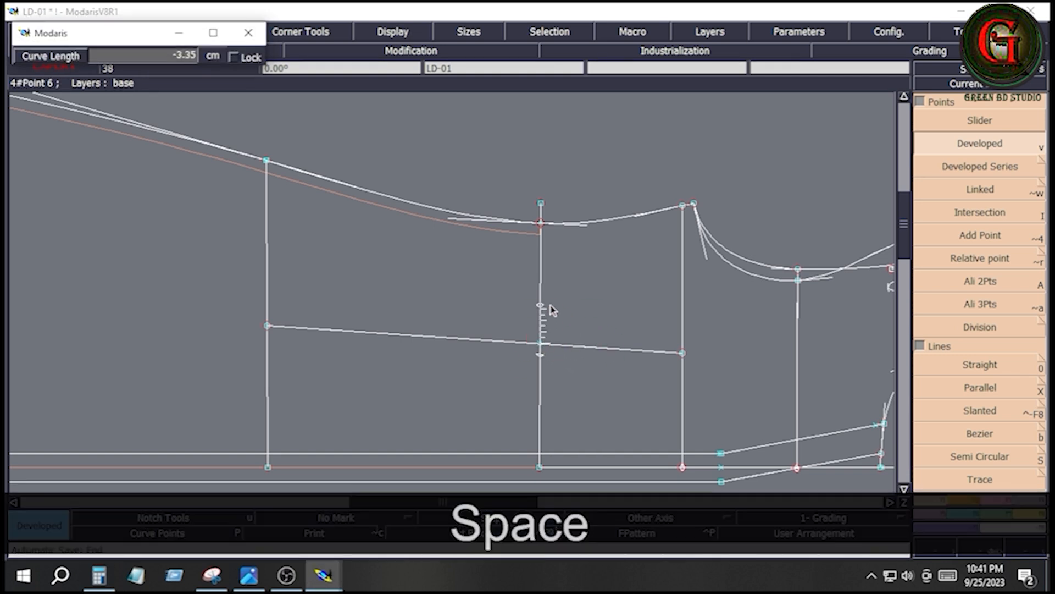
key("Down")
type("-1")
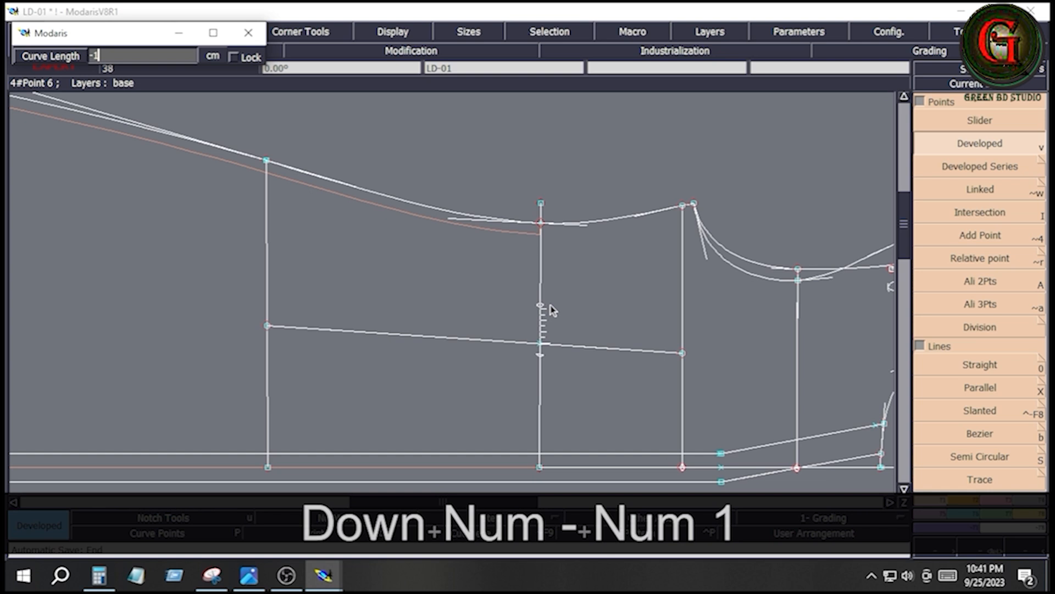
key("Return")
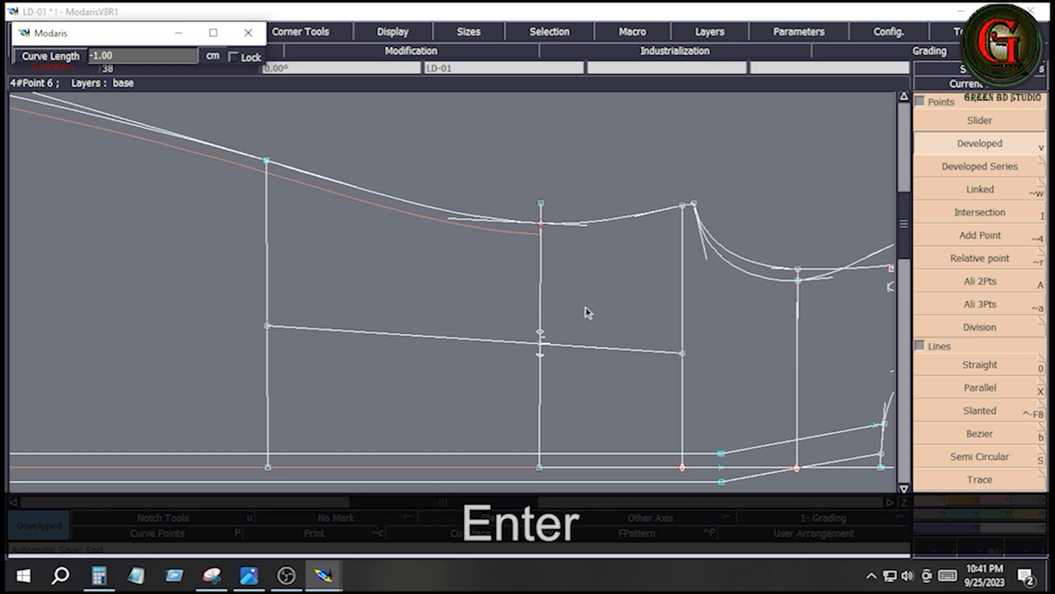
left_click(586, 308)
left_click(999, 498)
left_click(992, 389)
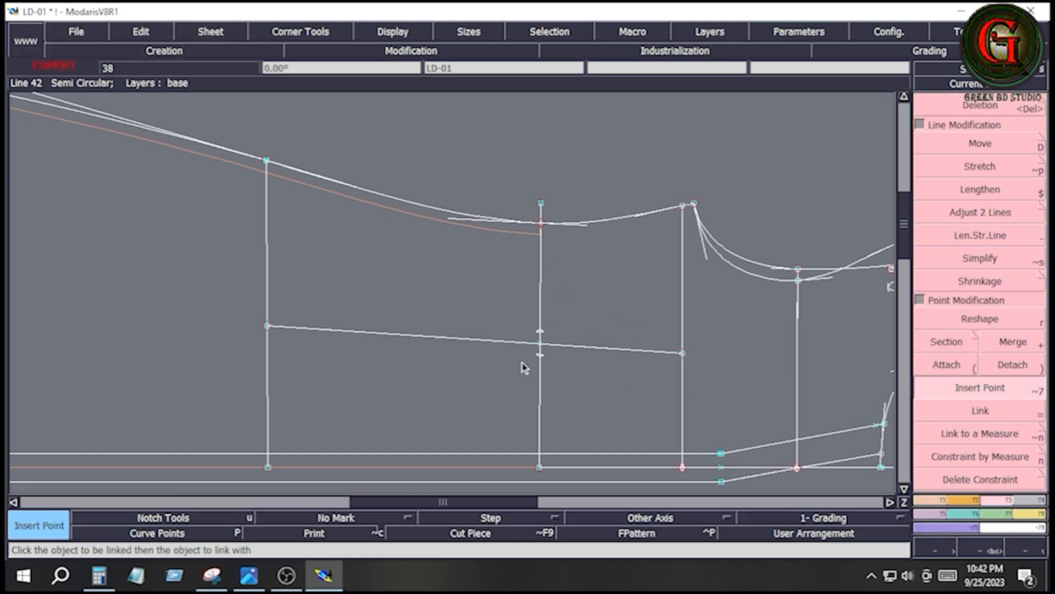
left_click(538, 355)
- Draw the curved dart outline as a Bezier from the hip point through both waist points and the bust point, and delete the dart centre line
key("b")
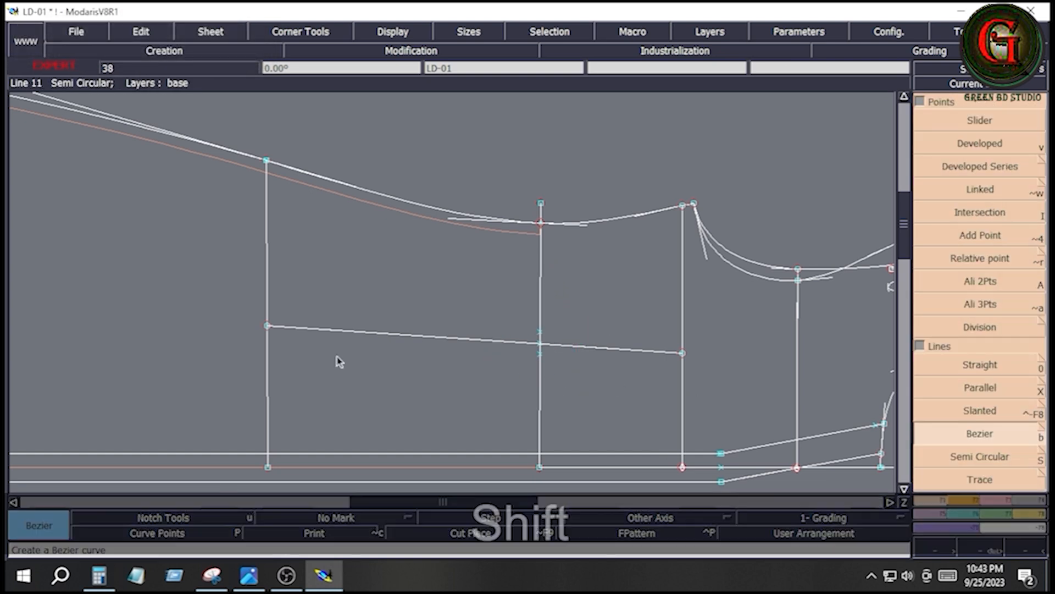
left_click(269, 326)
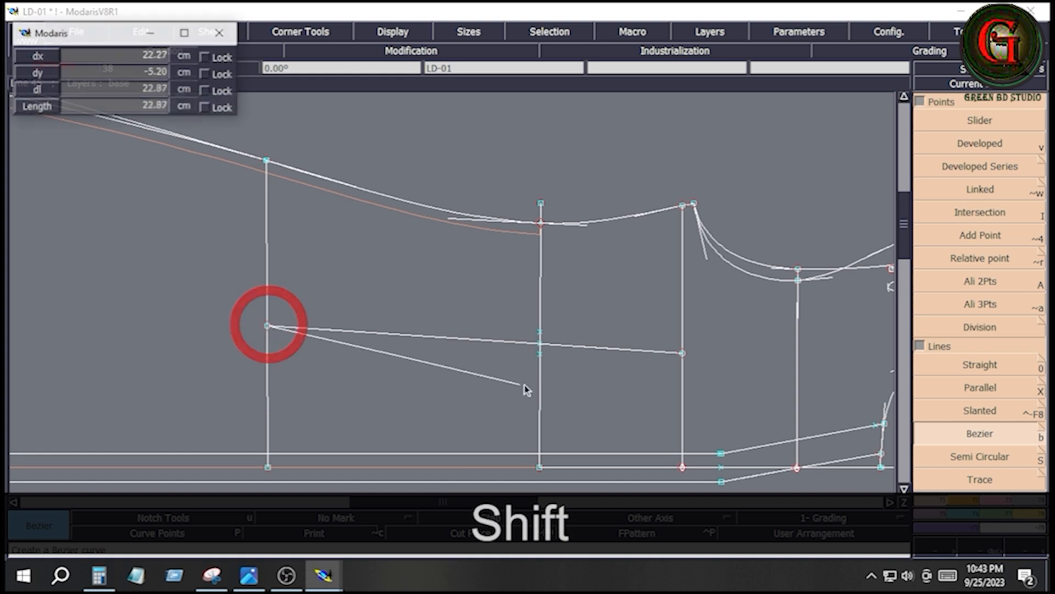
left_click(539, 354)
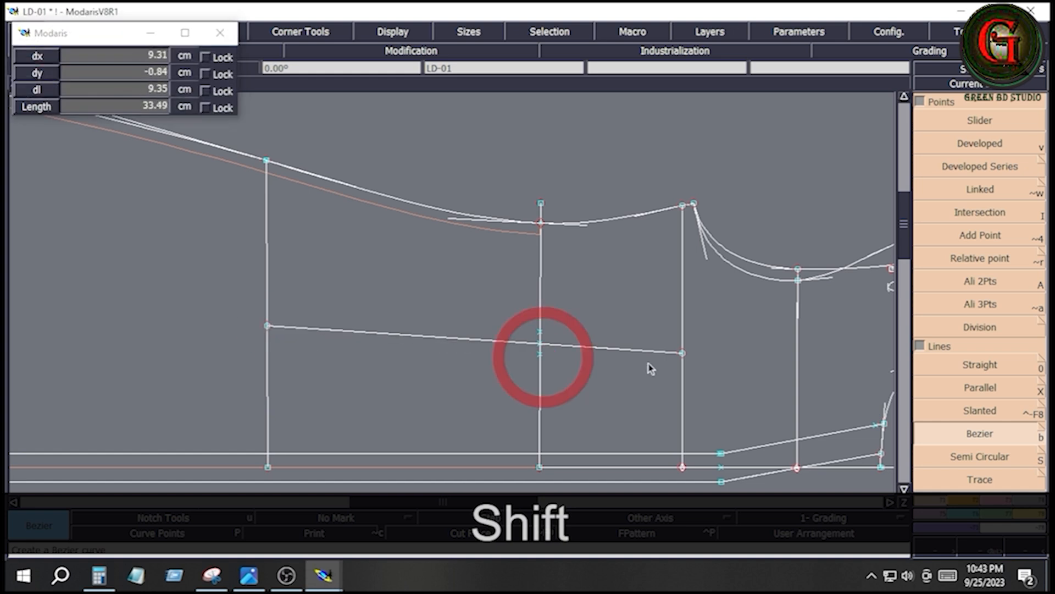
left_click(682, 353)
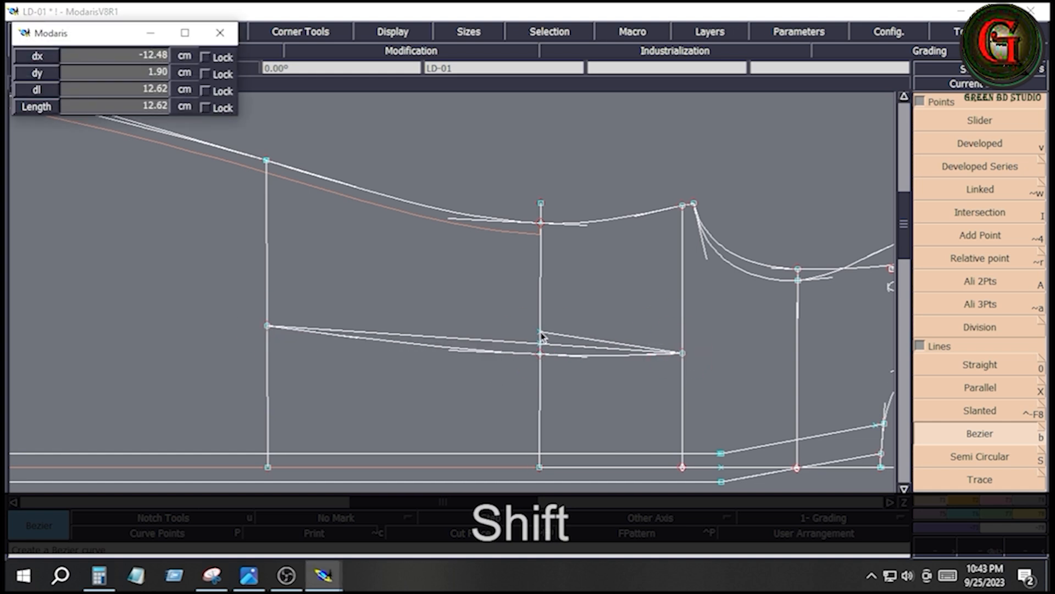
left_click(541, 332)
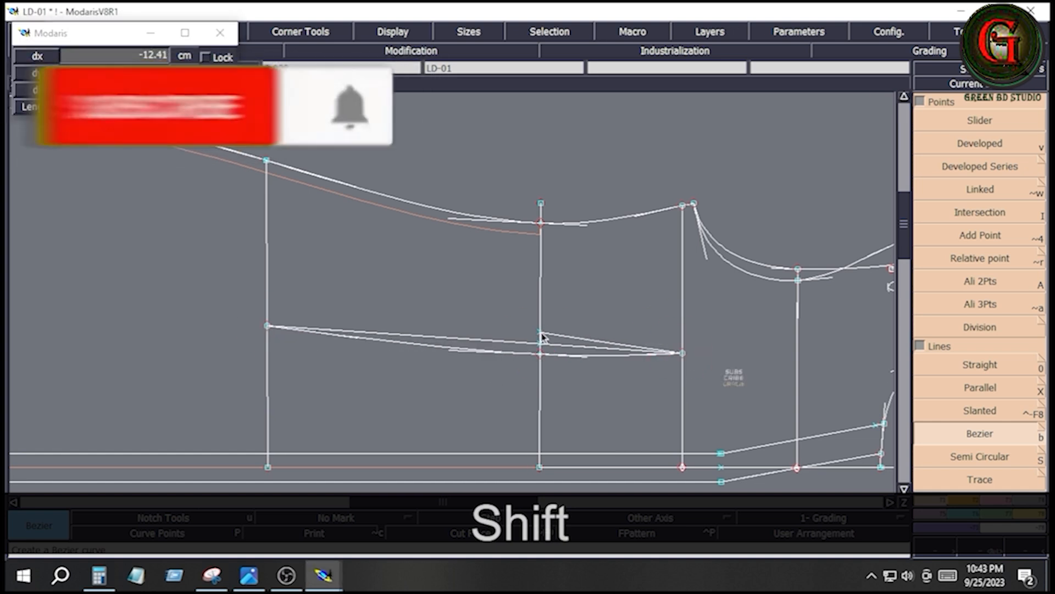
left_click(268, 327)
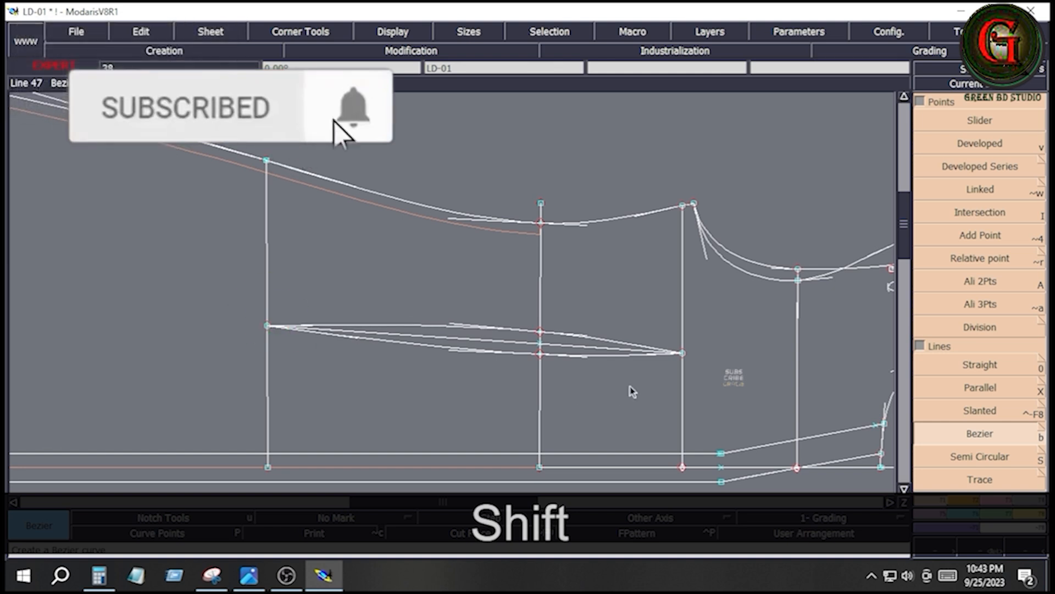
key("Delete")
left_click(478, 344)
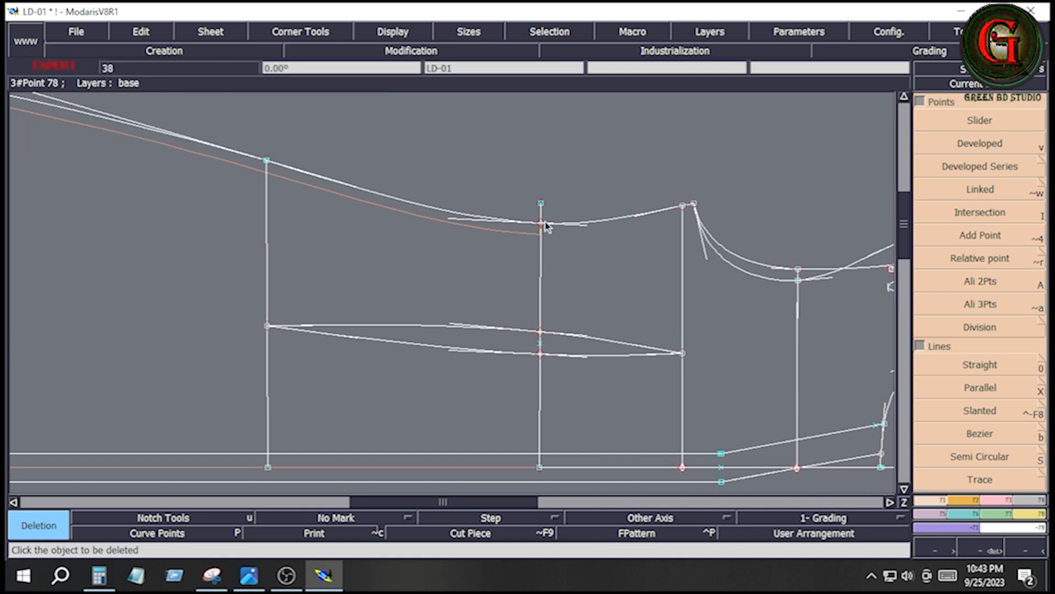
- Reshape the side seam at the waist, moving its point outwards by dx 0 and dy 2 cm
key("F2")
left_click(994, 505)
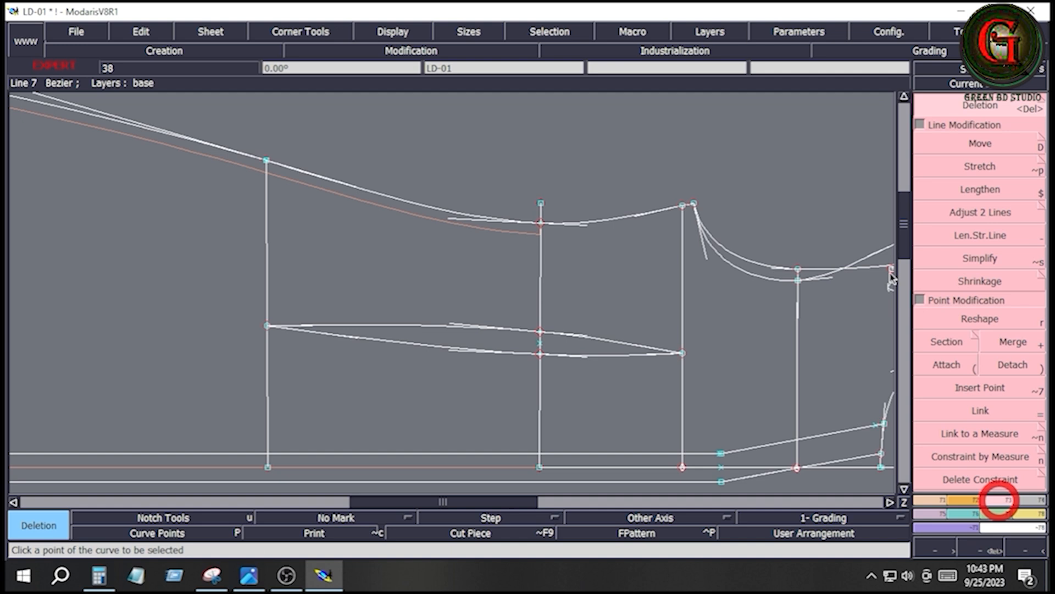
left_click(983, 322)
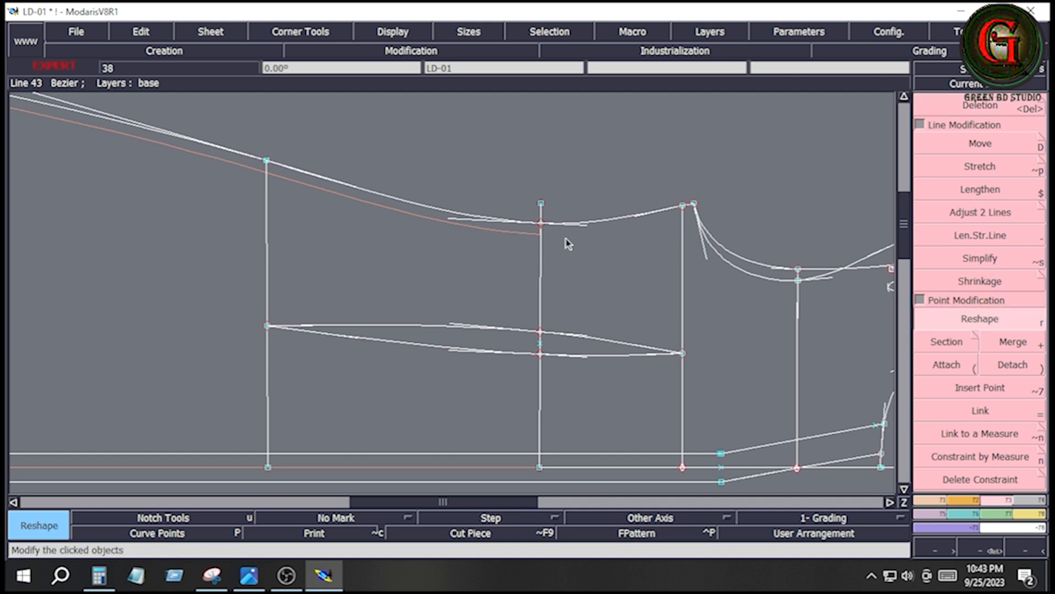
left_click_drag(542, 227, 544, 214)
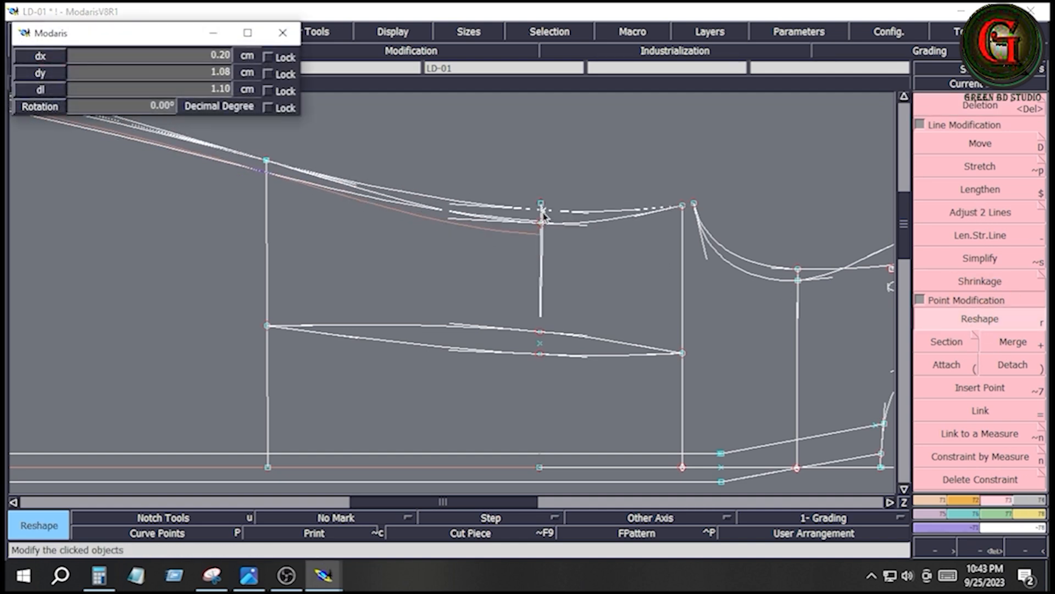
key("Down")
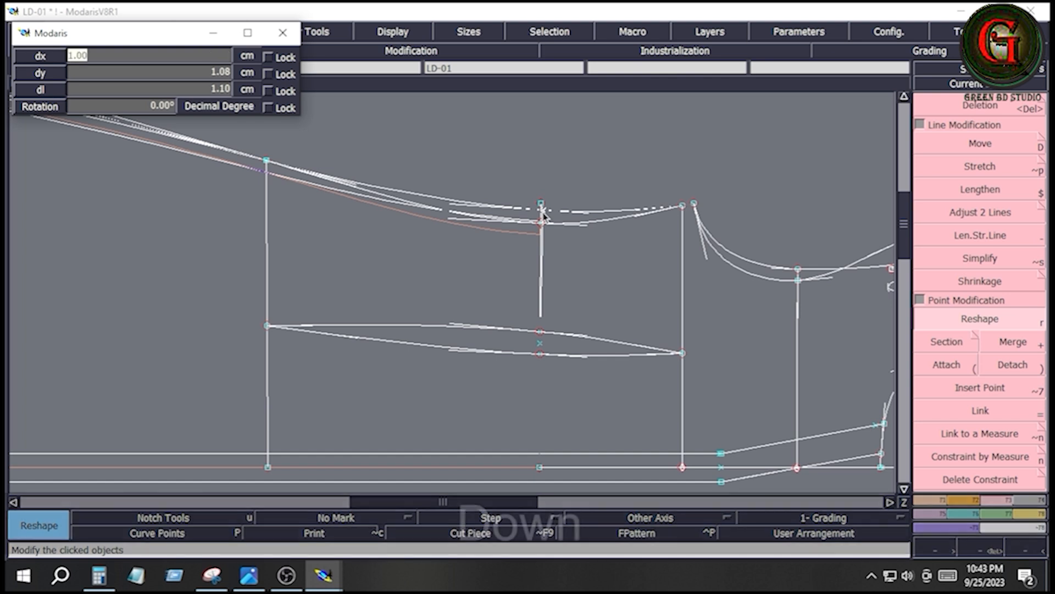
type("0")
key("Down")
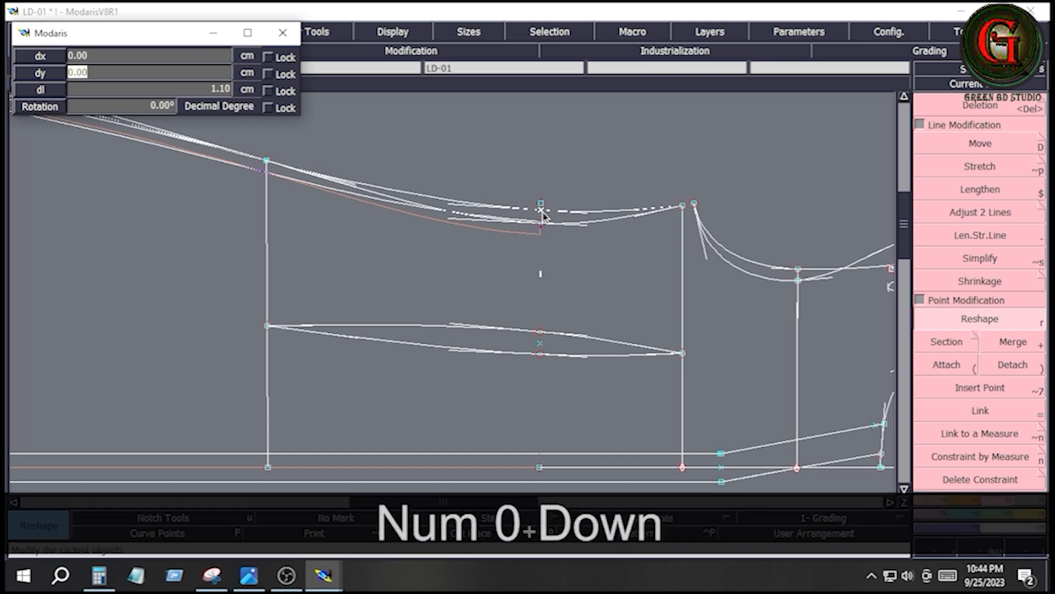
key("KP_2")
key("Return")
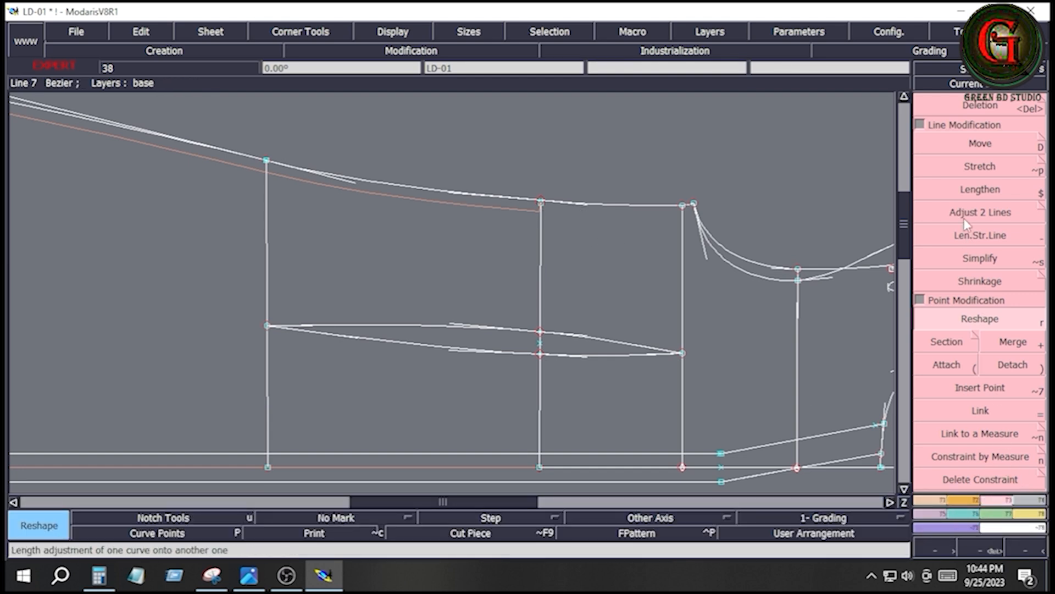
- Adjust the waist line's outer end to the reshaped side seam with Adjust 2 Lines
left_click(964, 216)
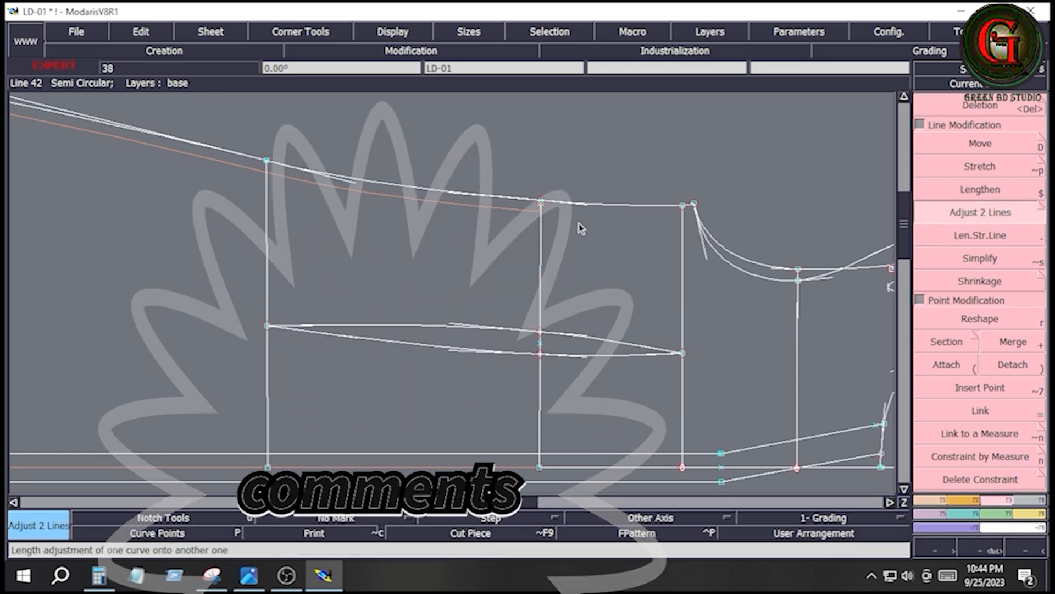
left_click(585, 203)
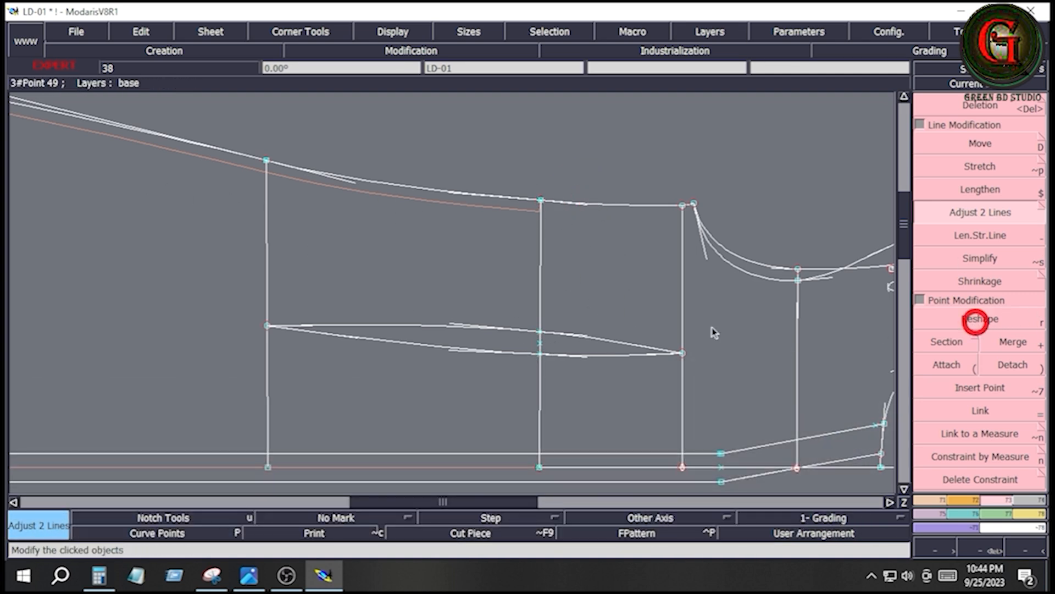
left_click(975, 322)
- Show the full sheet and select the whole front pattern
key("Delete")
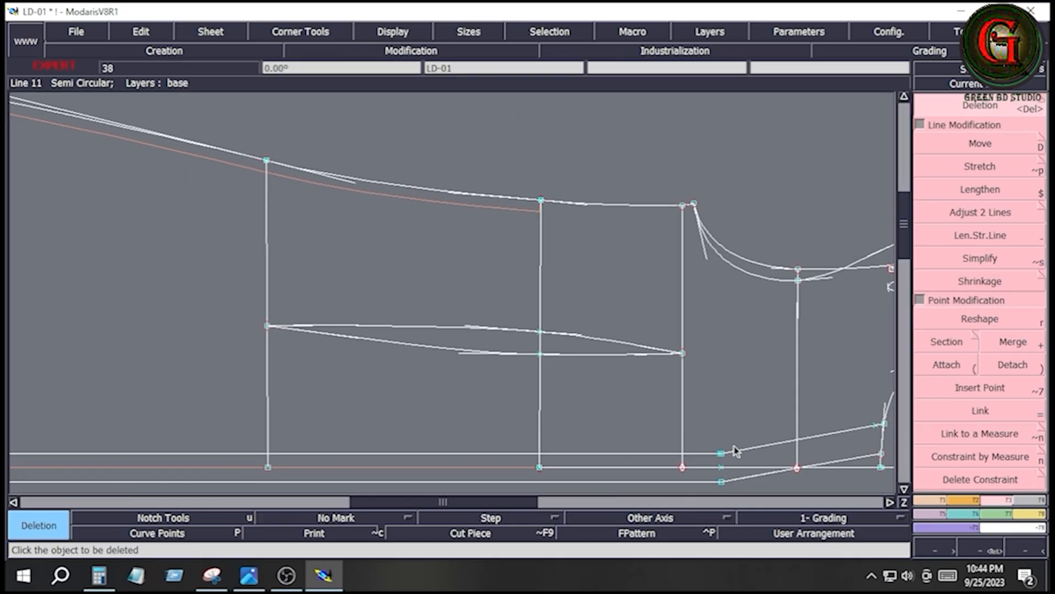
key("Home")
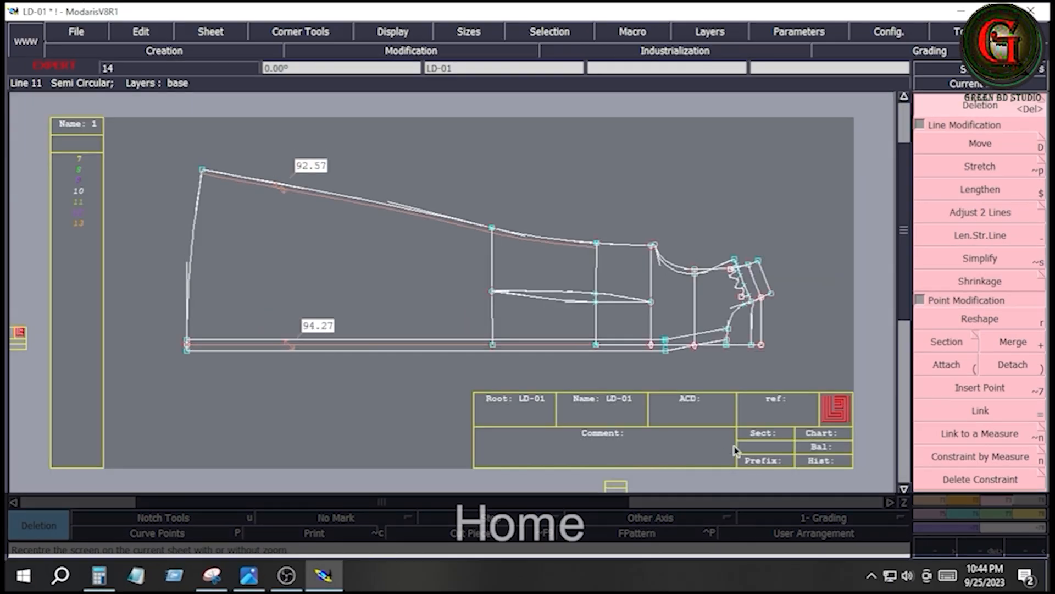
left_click_drag(154, 140, 806, 384)
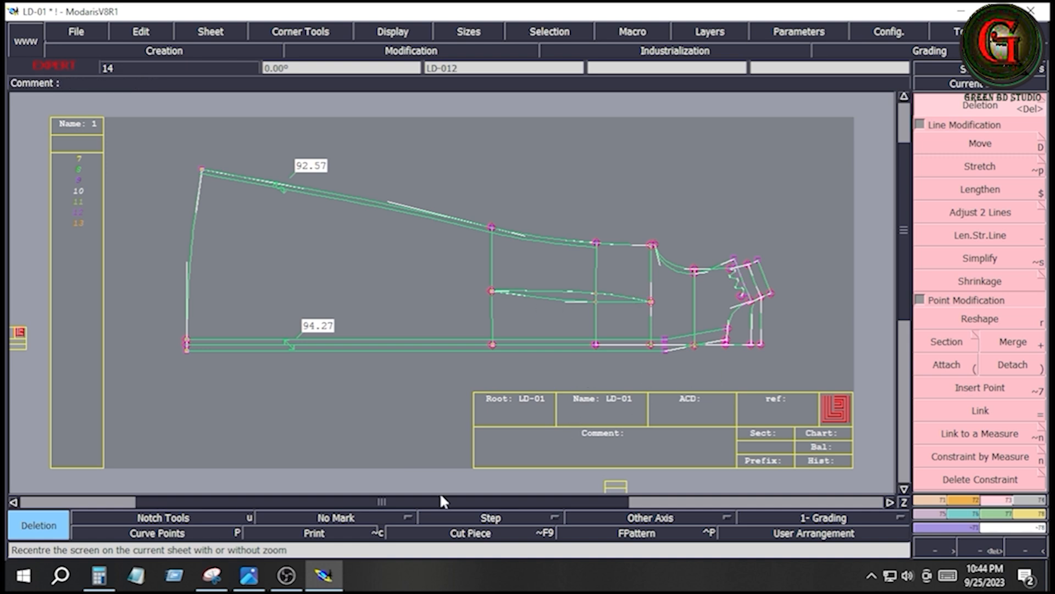
- Examine the size chart and dress sketch in the reference image, including the body dart and belt details
left_click(249, 575)
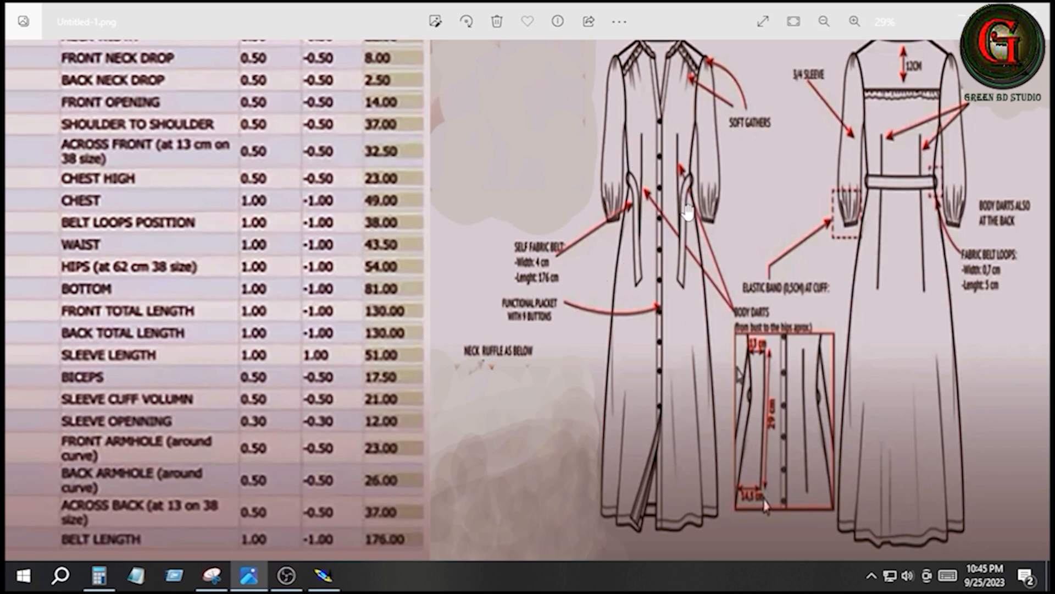
left_click(323, 577)
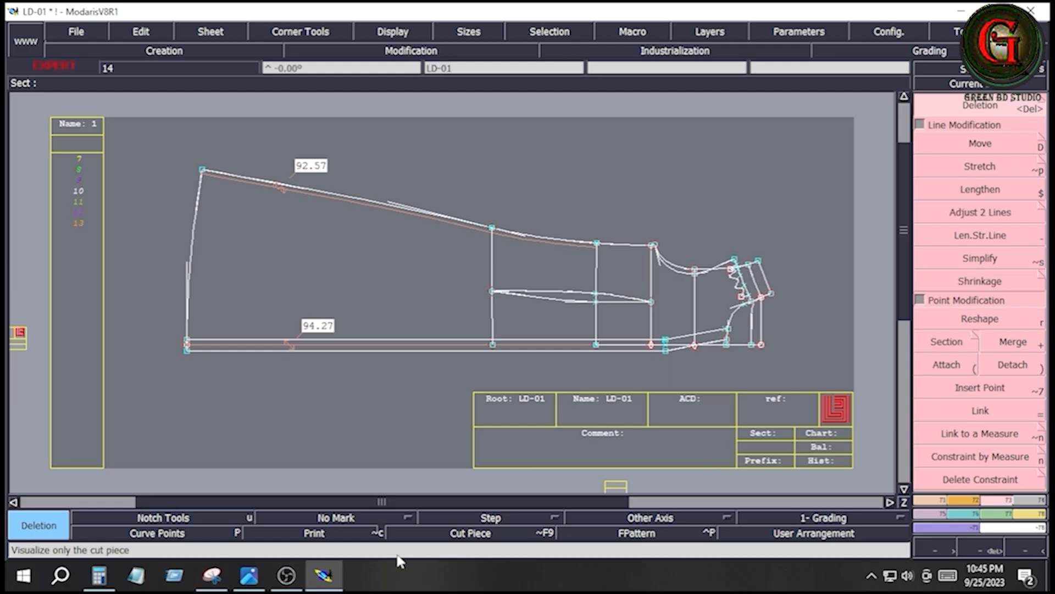
left_click(250, 577)
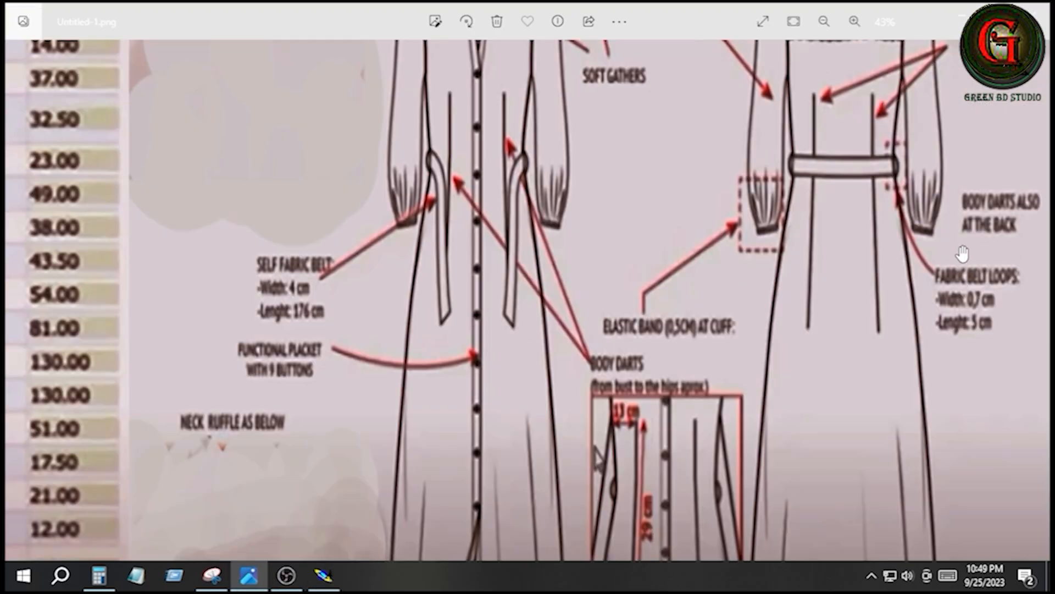
scroll(961, 252, "down", 5)
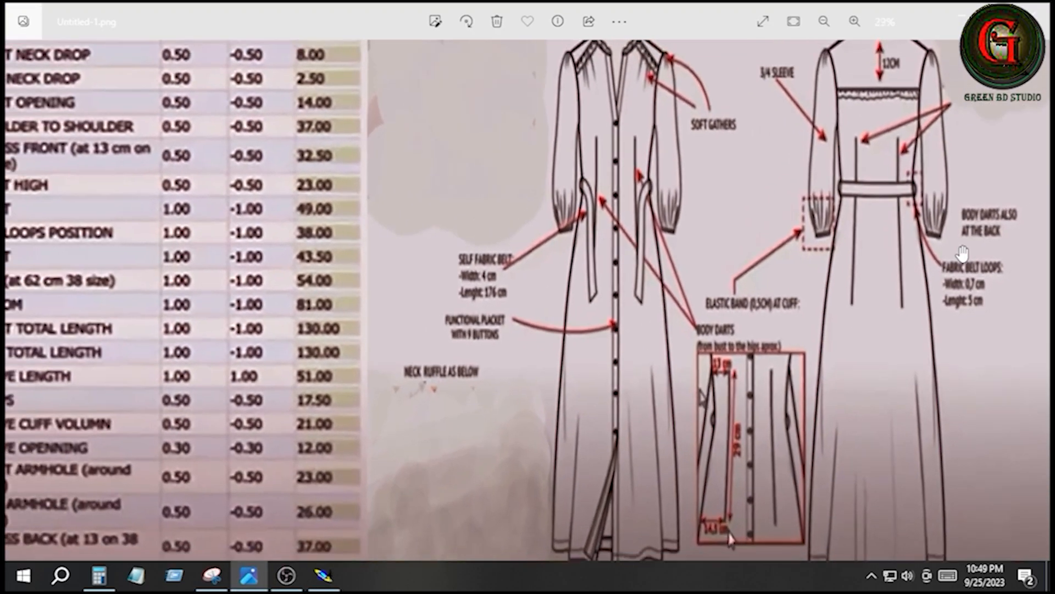
scroll(674, 316, "up", 2)
scroll(674, 316, "up", 1)
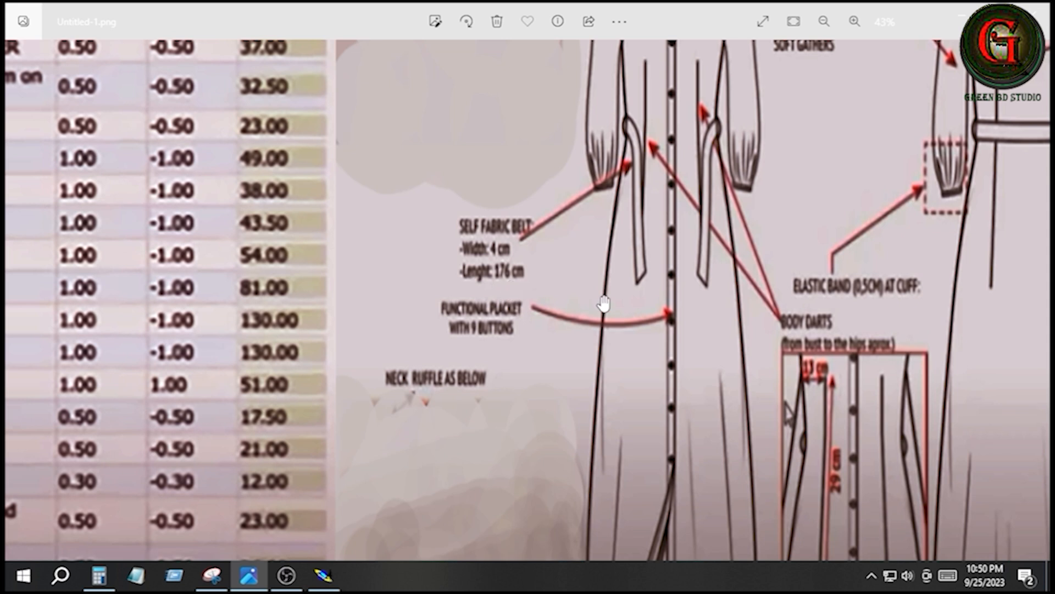
scroll(604, 302, "down", 2)
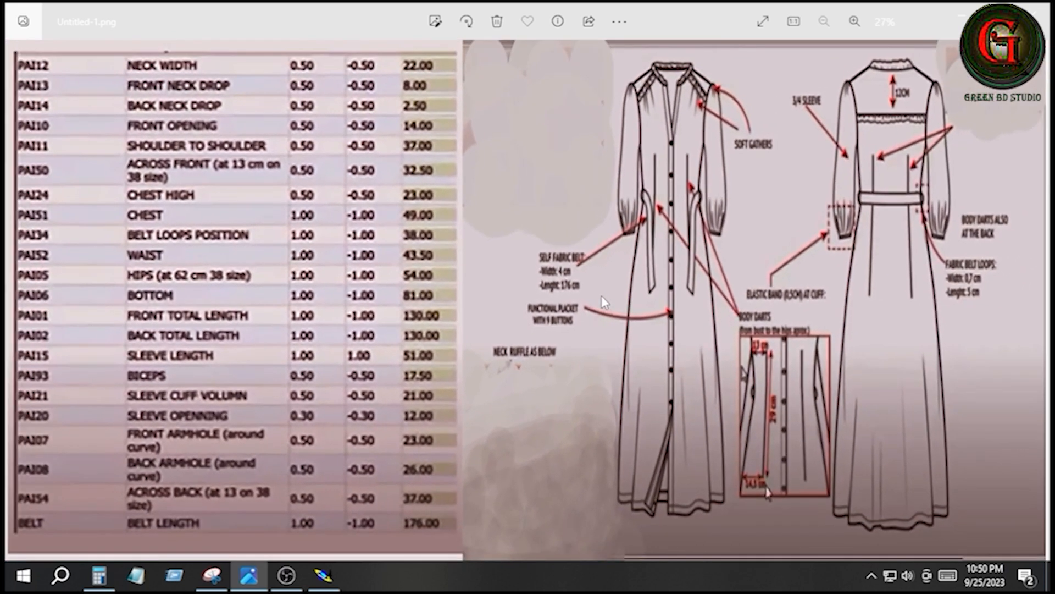
- Draw a rectangle 175 cm wide and 4 cm high above the front pattern for the belt
left_click(323, 575)
left_click(971, 500)
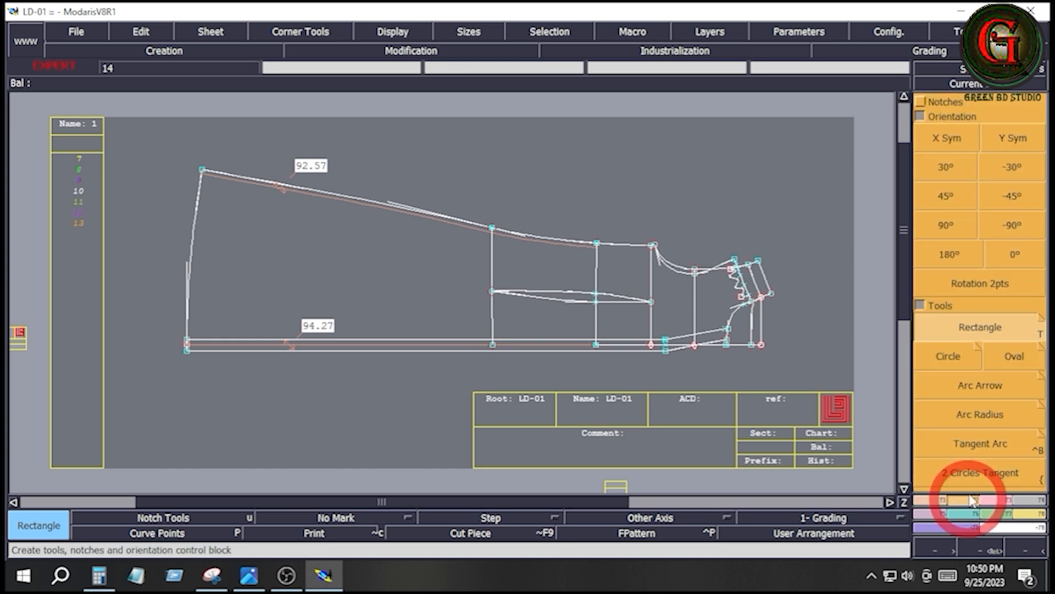
left_click(967, 337)
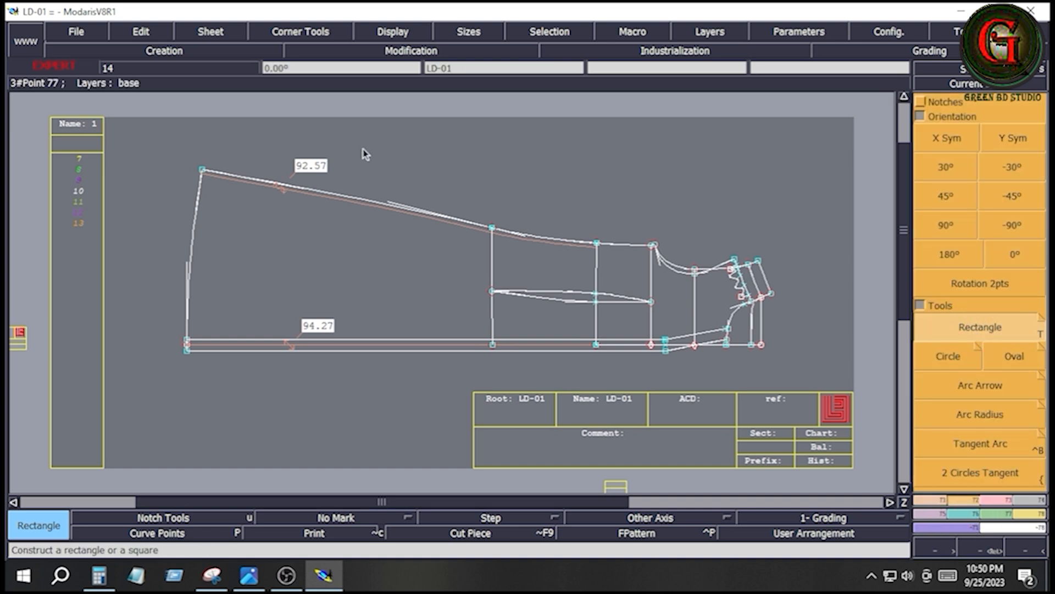
left_click(224, 132)
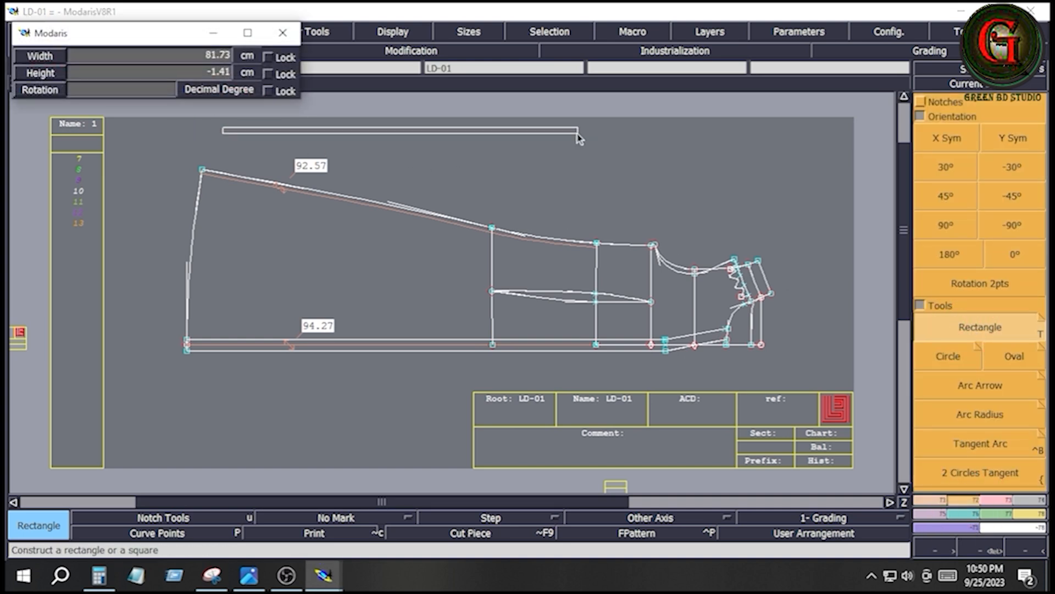
key("Down")
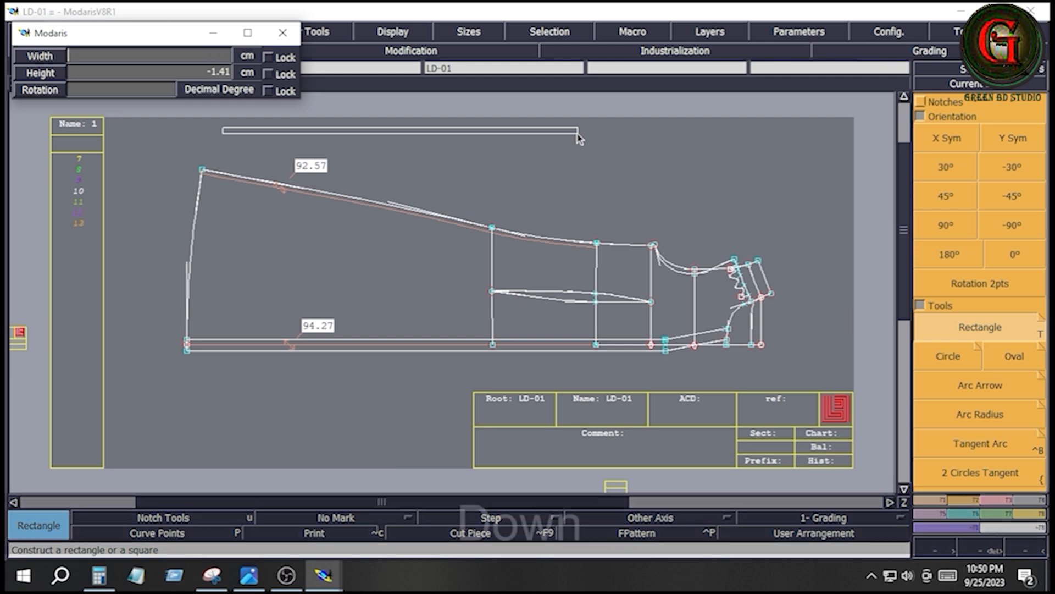
type("1")
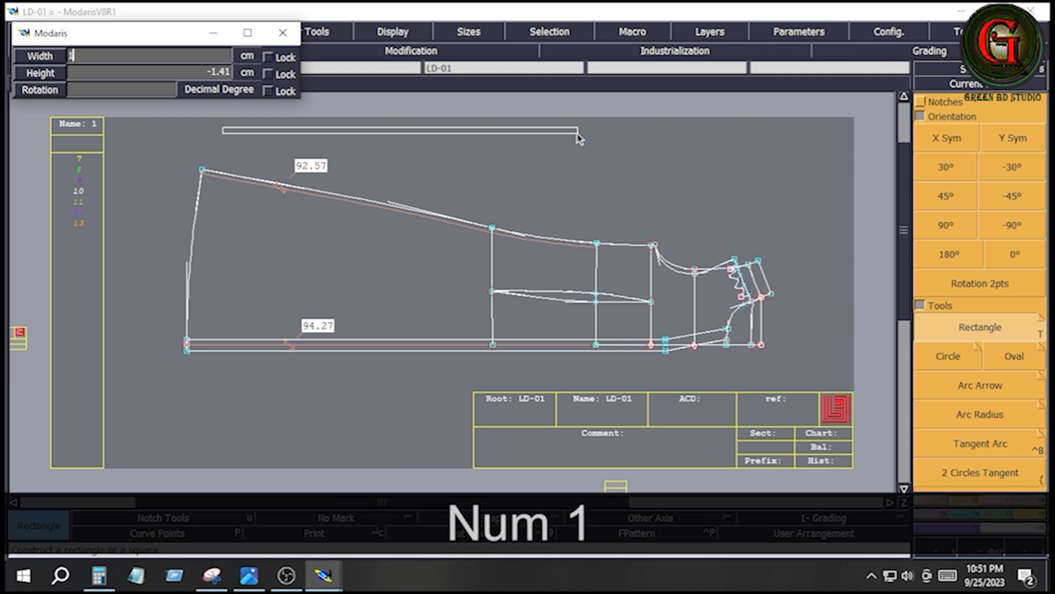
type("75")
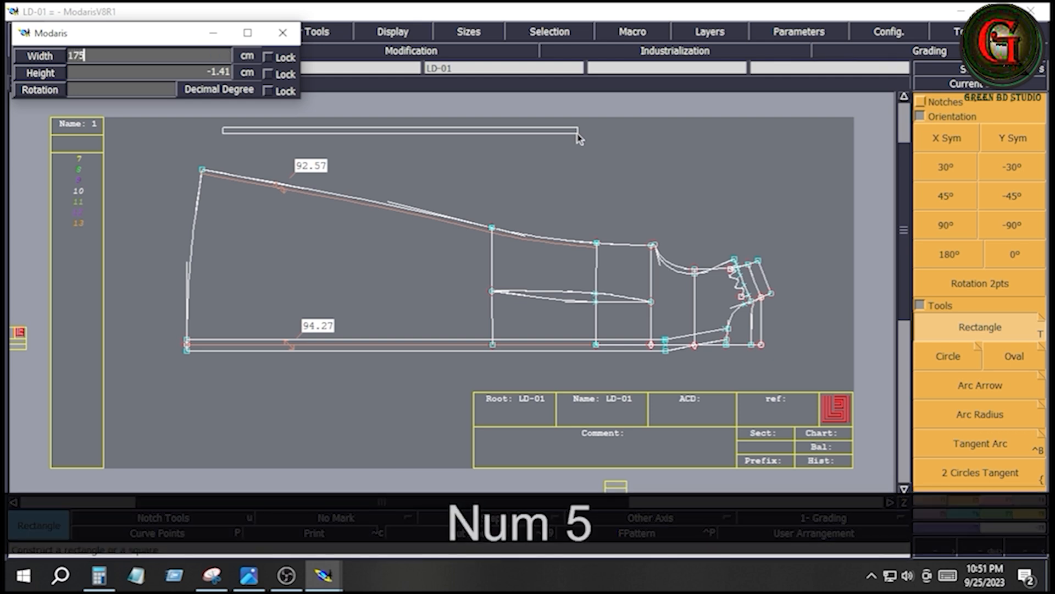
key("Down")
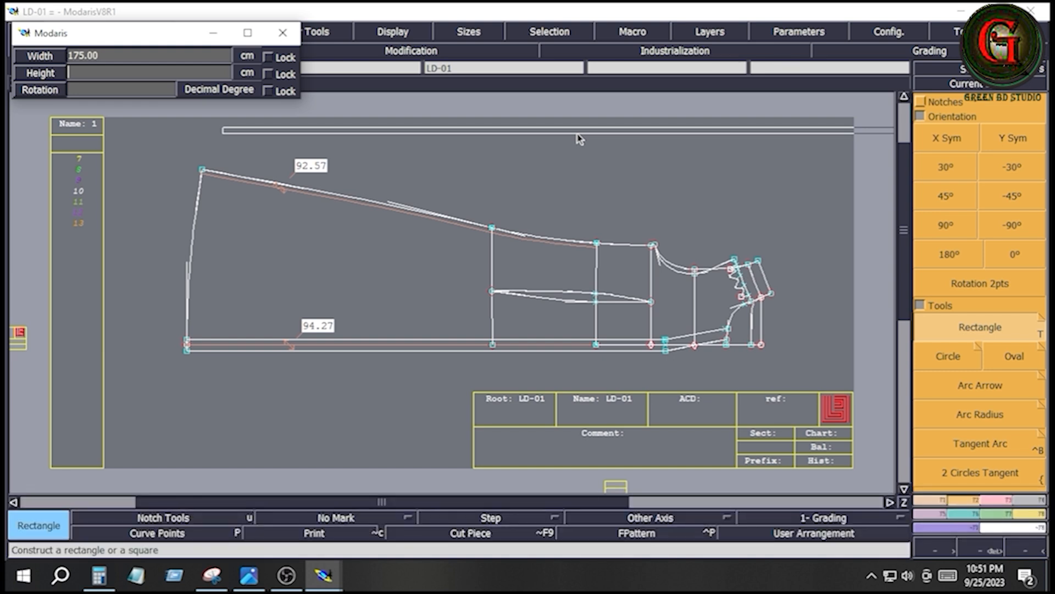
type("4")
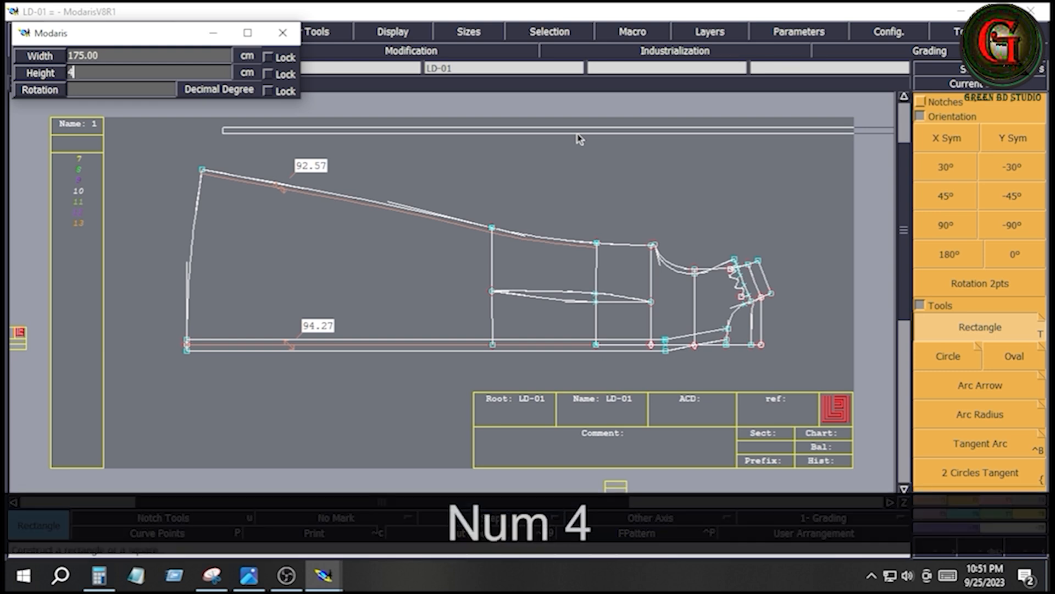
key("Return")
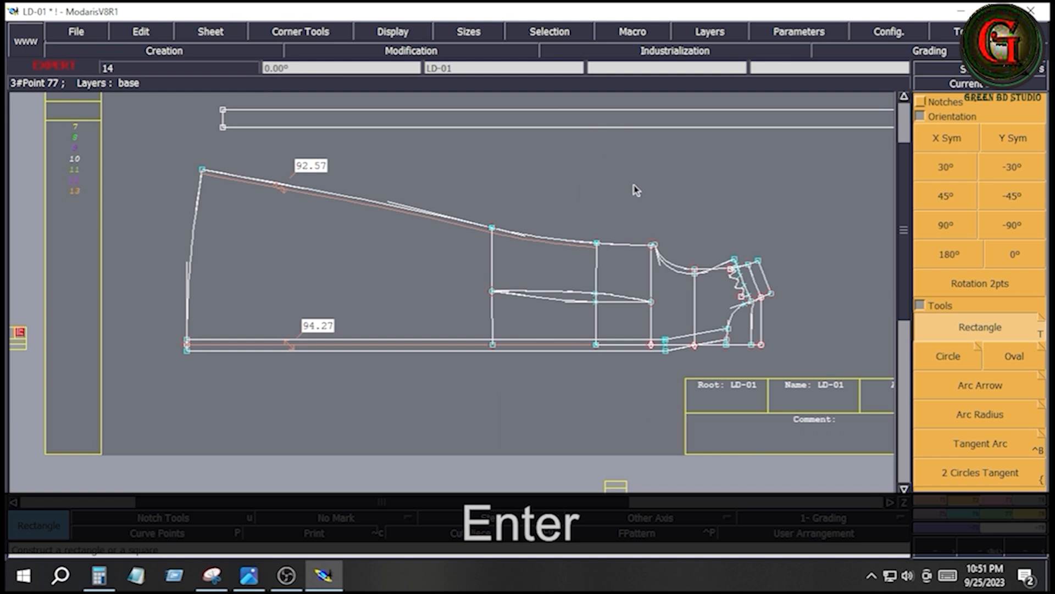
key("Home")
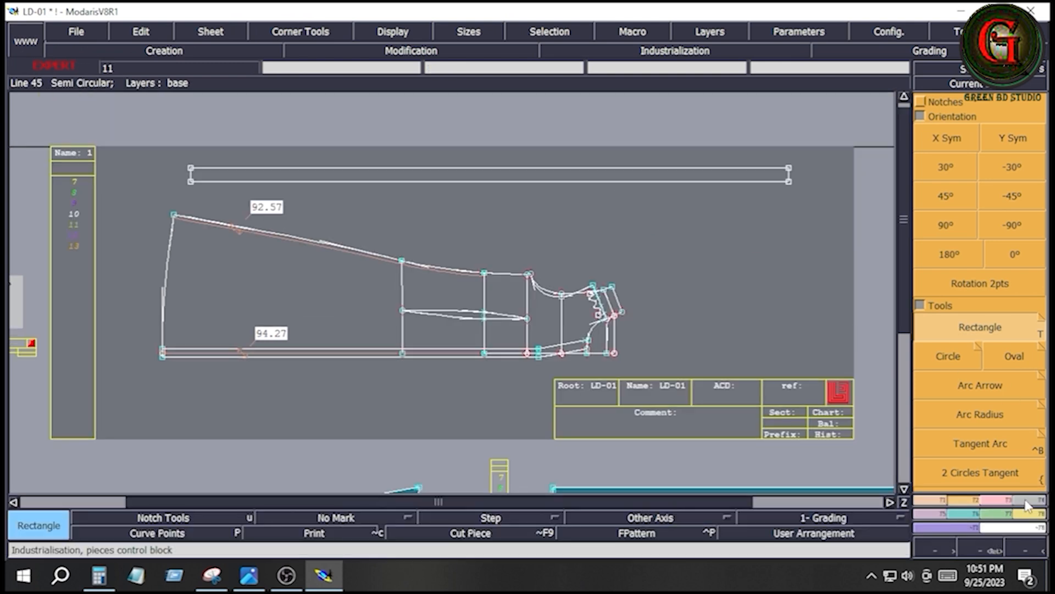
- Extract the belt rectangle as a separate piece with Seam and delete its construction lines from the front pattern's sheet
left_click(1026, 505)
left_click(948, 341)
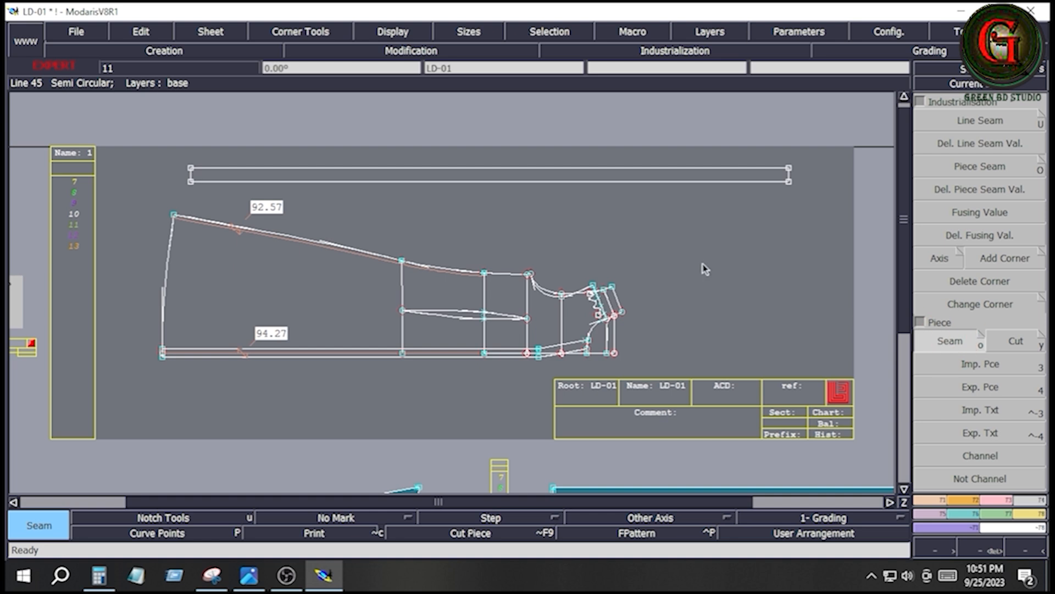
left_click(583, 178)
left_click_drag(171, 150, 810, 201)
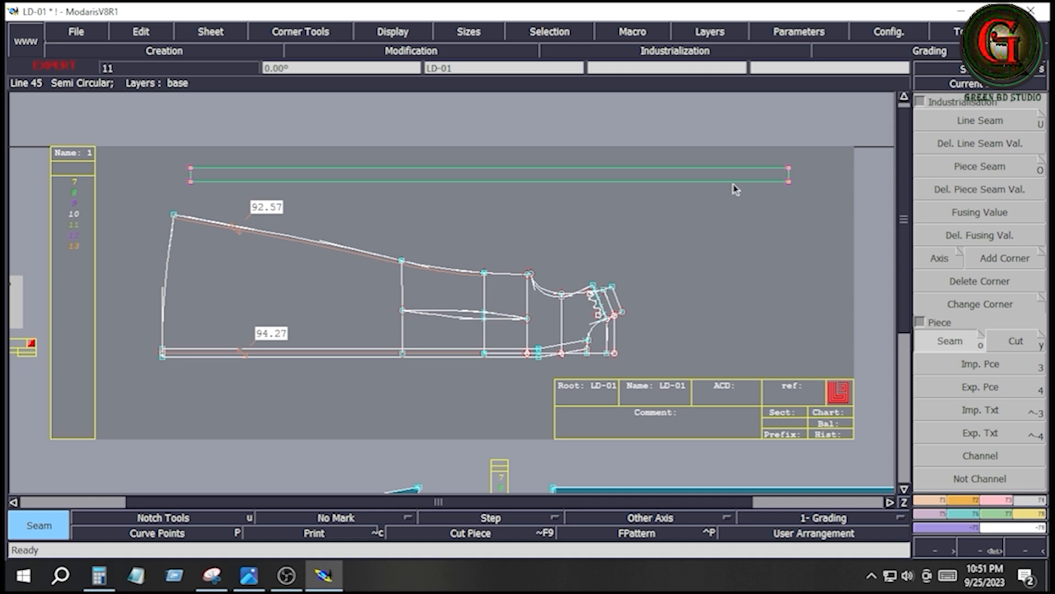
key("Delete")
left_click(734, 187)
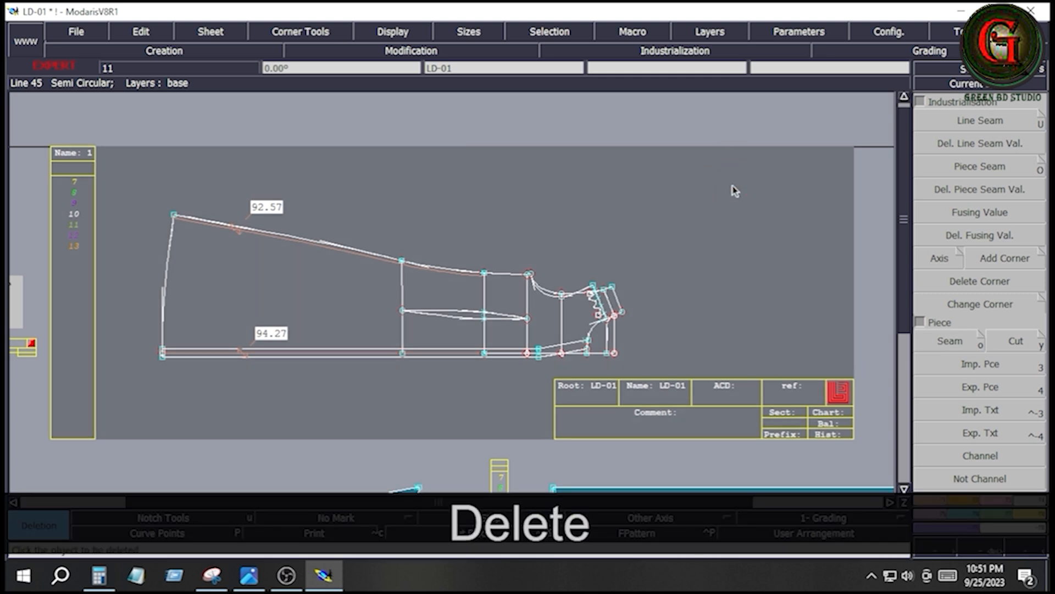
- Create the full belt piece by mirroring the strip about its lower long edge with Sym 2Pts
key("j")
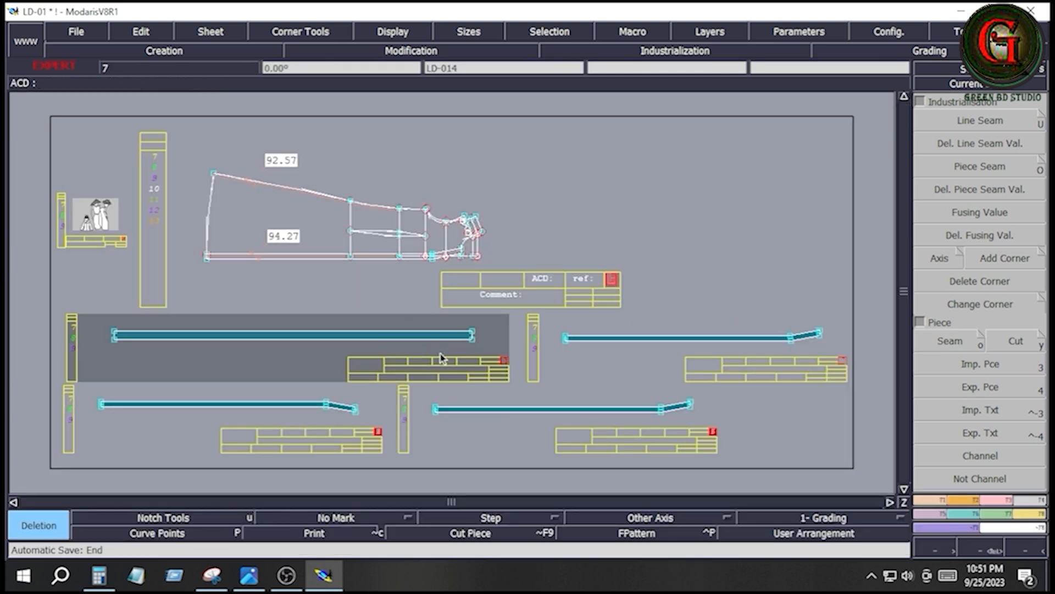
key("Home")
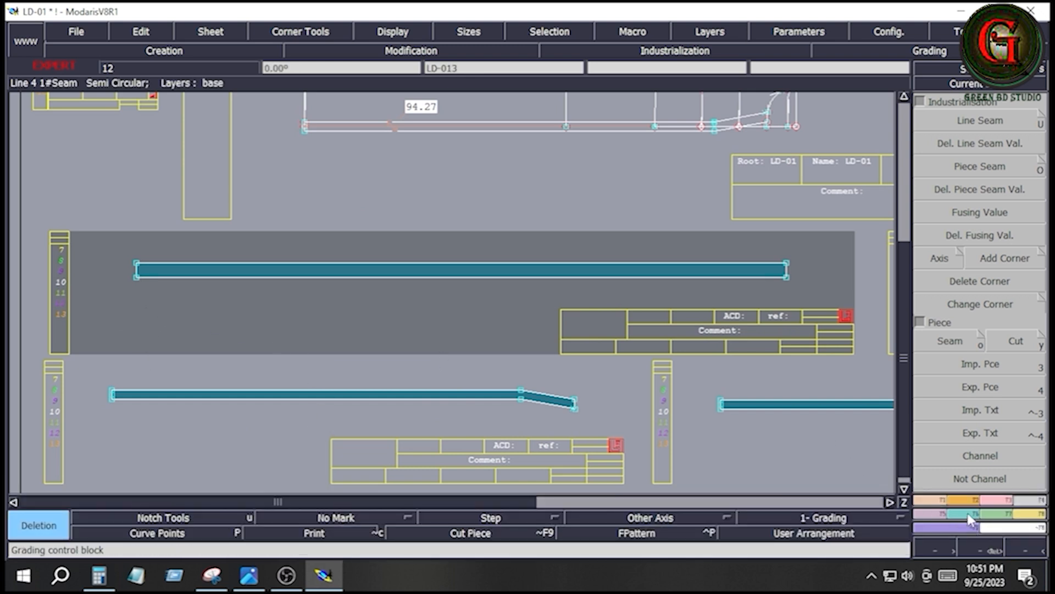
left_click(972, 519)
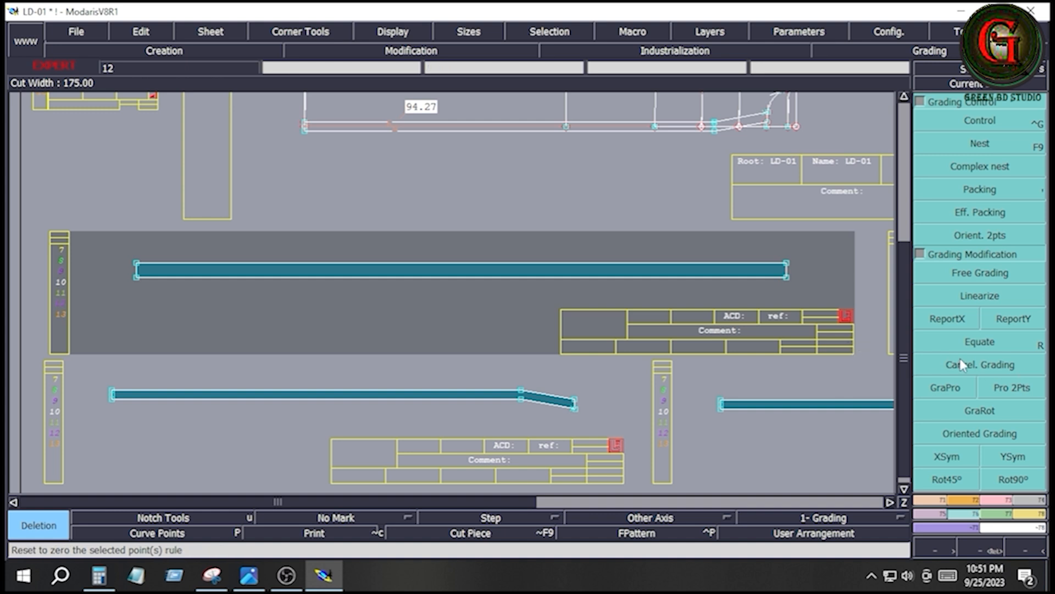
left_click(943, 517)
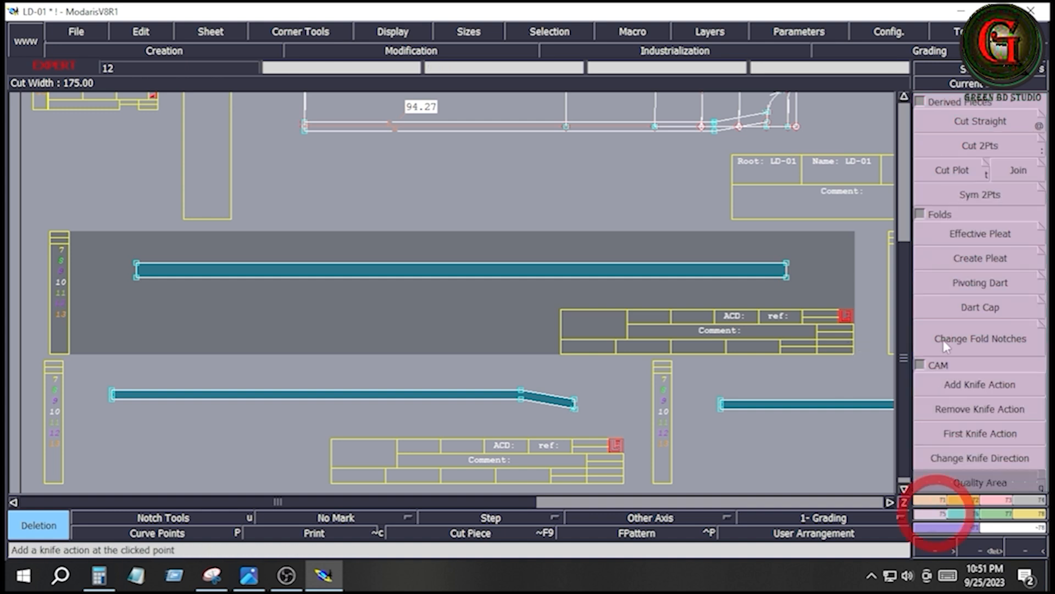
left_click(981, 195)
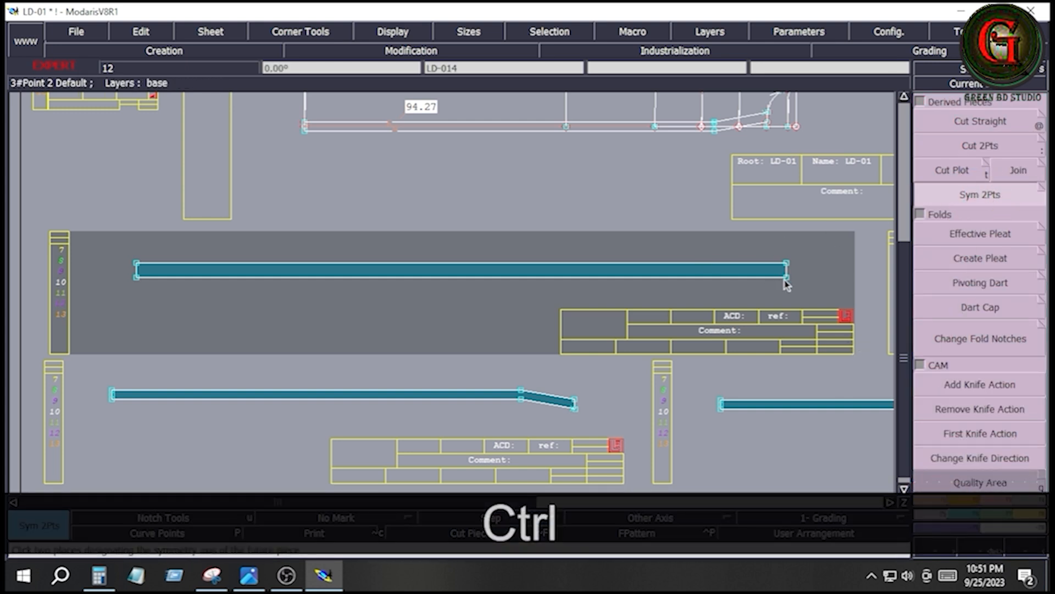
left_click(786, 278)
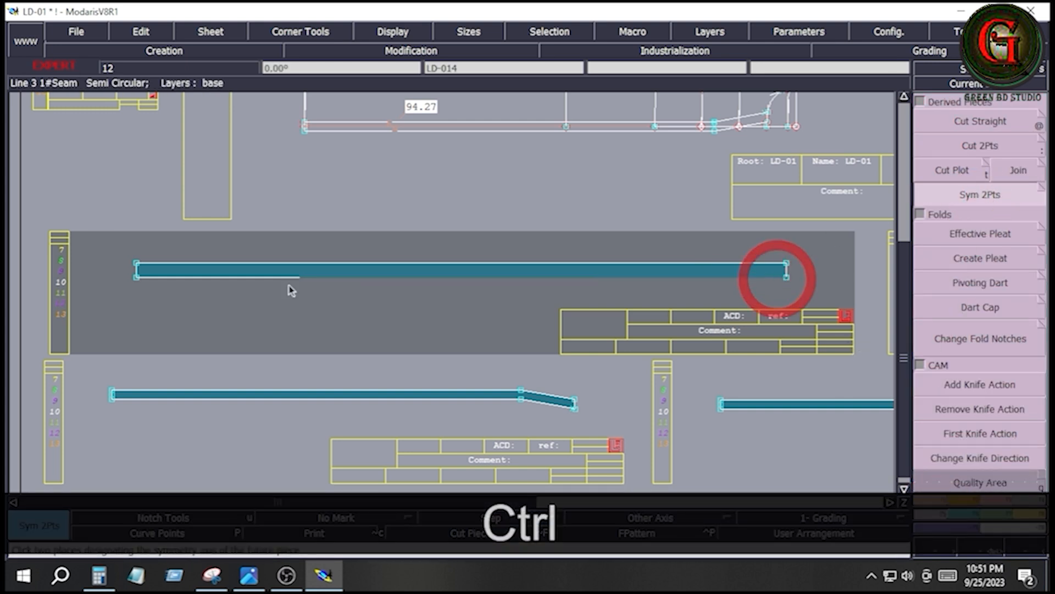
left_click(137, 278)
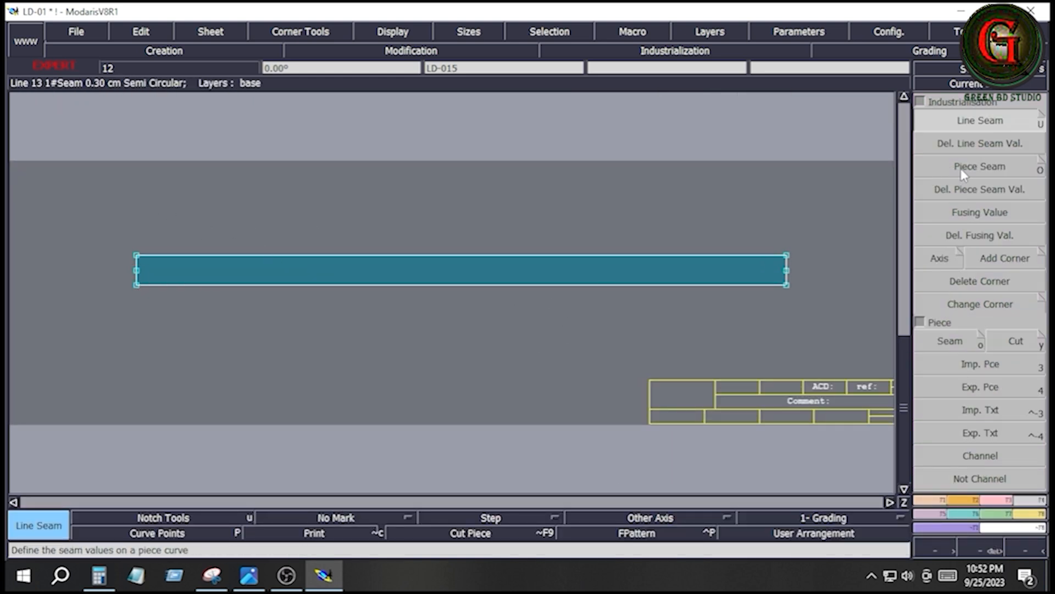
- Apply a line seam of 0.6 cm at beginning and end to all edges of the full belt piece
left_click(1036, 499)
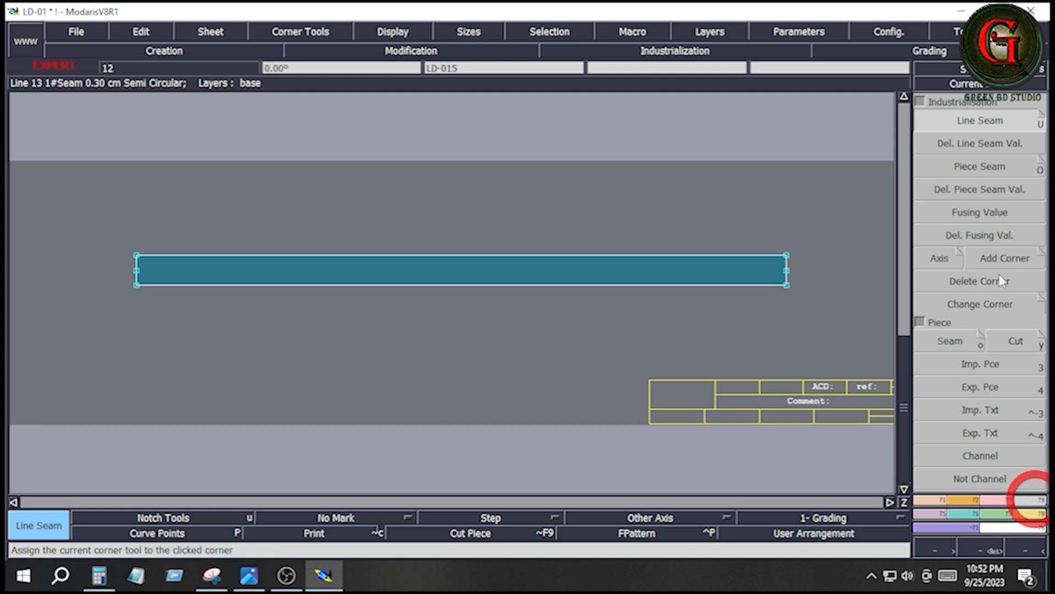
left_click(976, 119)
left_click_drag(94, 207, 890, 302)
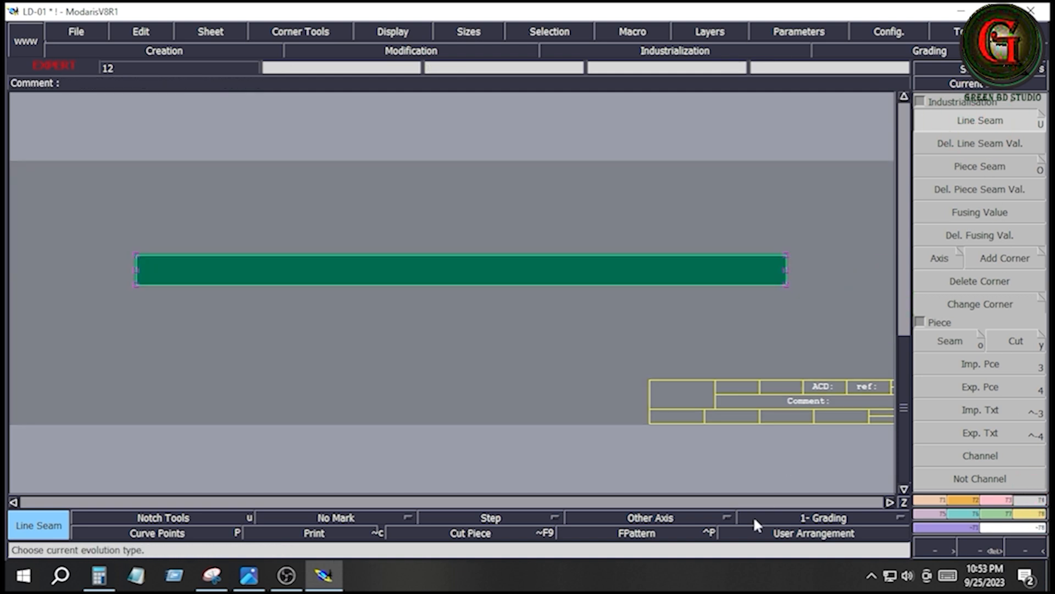
left_click(636, 254)
key("Down")
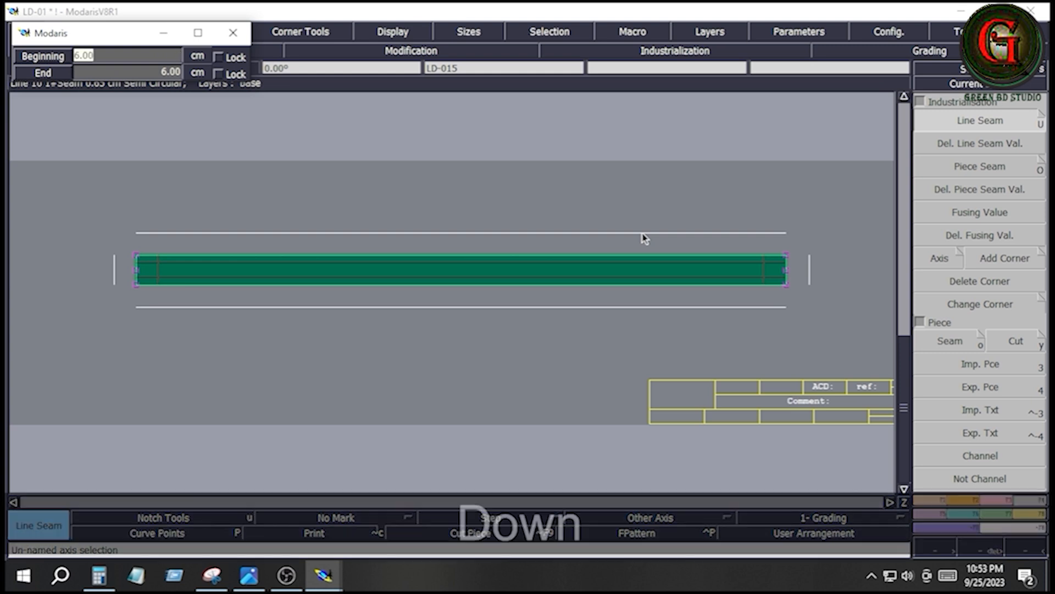
type(".")
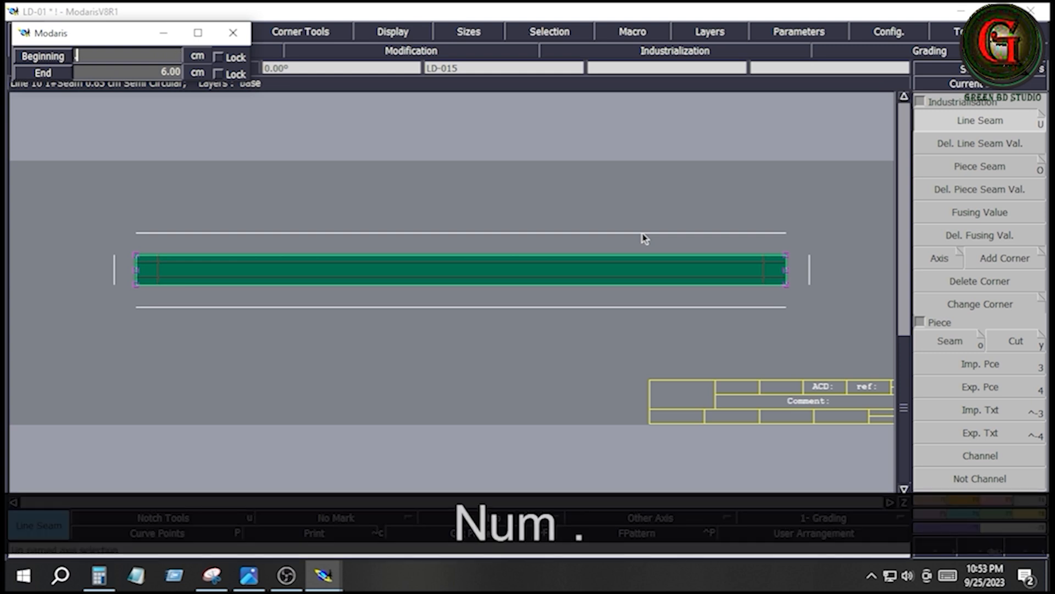
type("6")
key("Down")
type(".6")
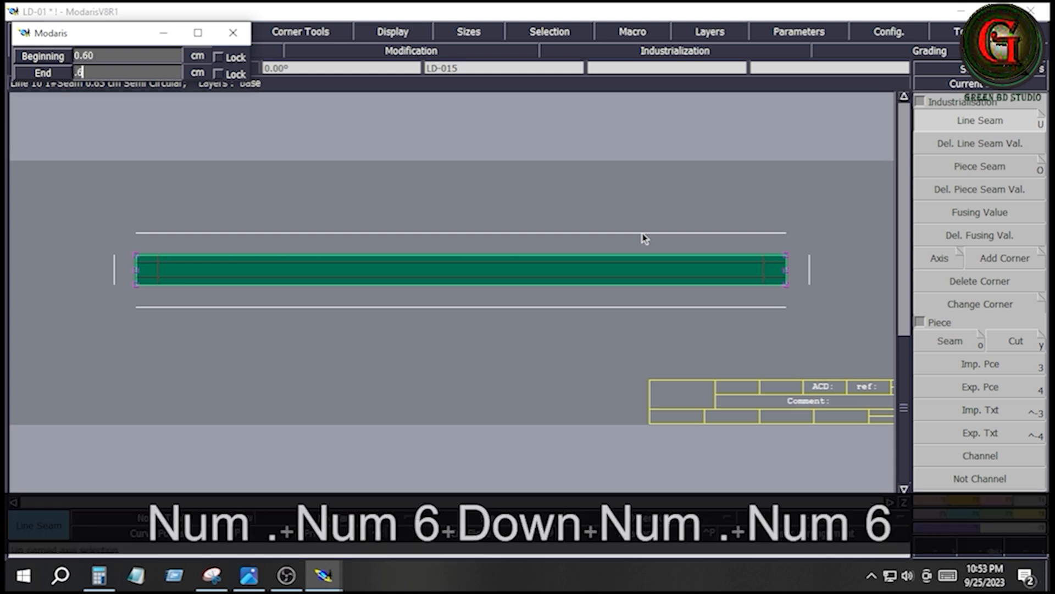
key("Down")
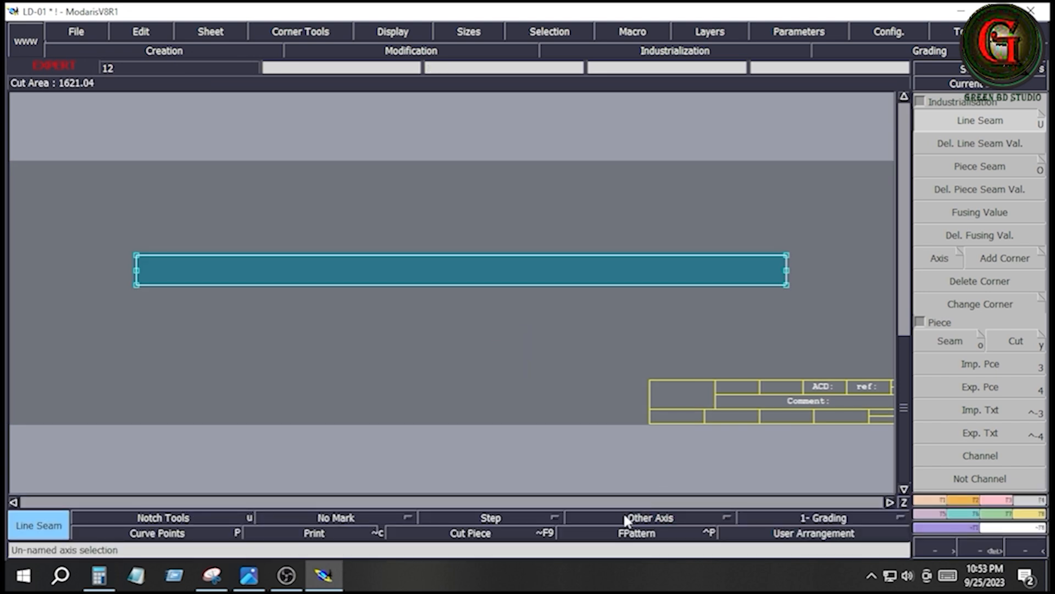
- Add a horizontal Grain Line Axis 'DF' about 34 cm long along the middle of the belt piece
left_click(624, 514)
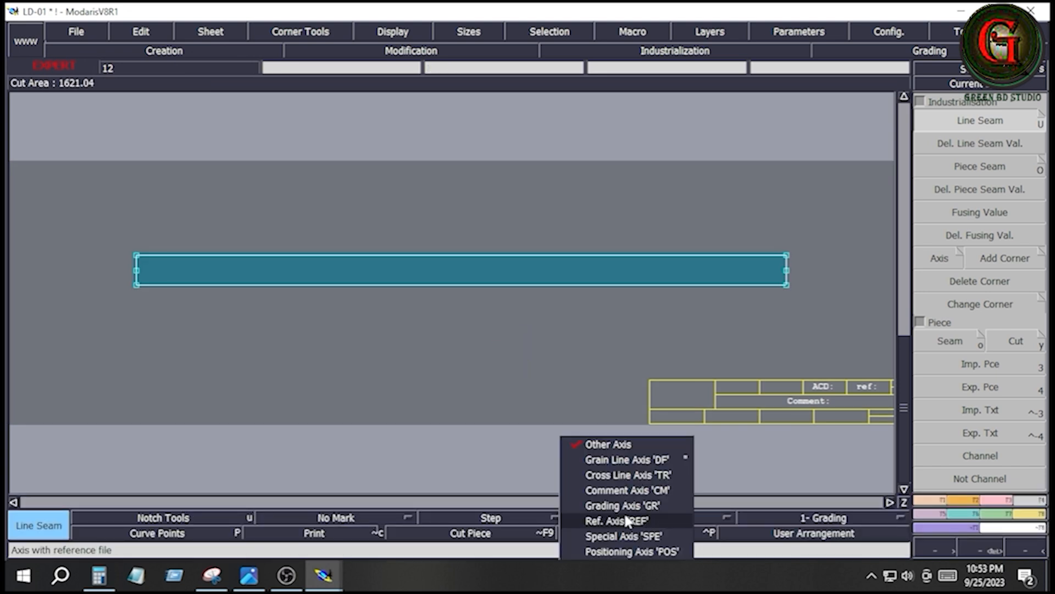
left_click(615, 459)
left_click(468, 270)
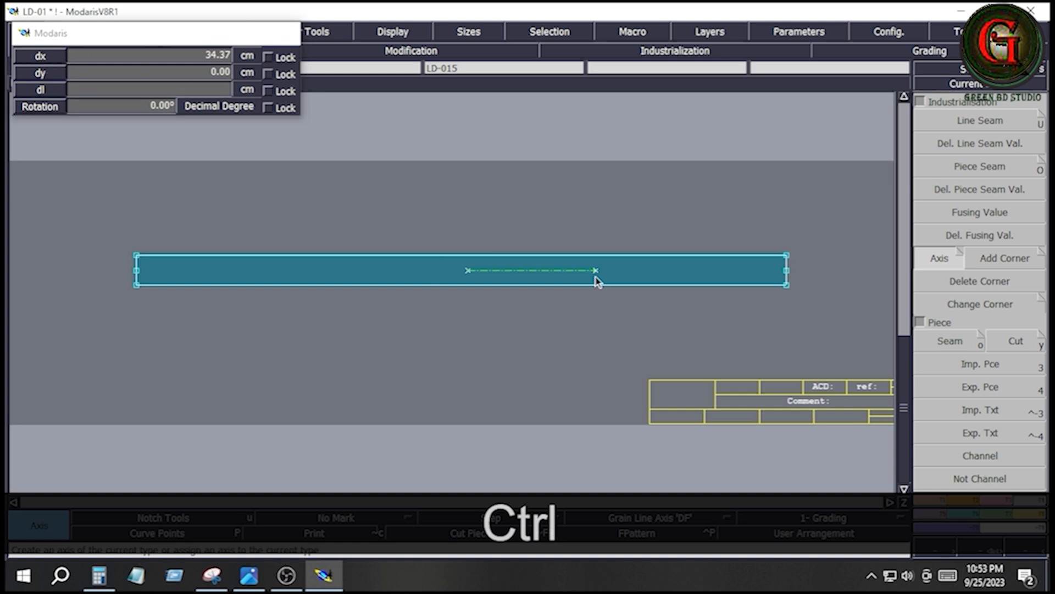
left_click(595, 272)
- Arrange the sheets on the desk and delete the half-width belt sheet and the angled strip sheet directly below the full belt
key("j")
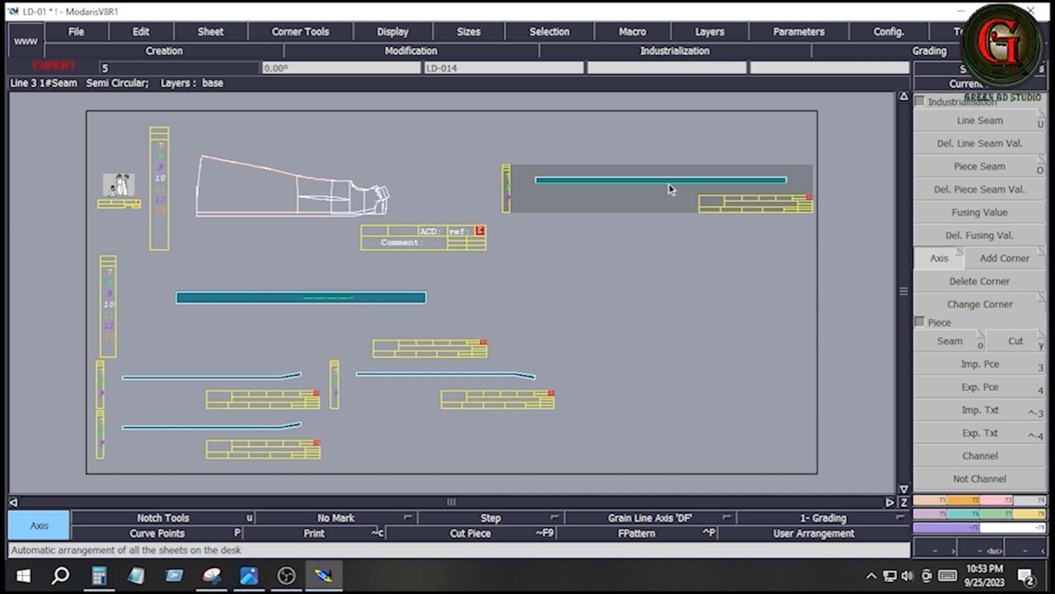
key("shift+z")
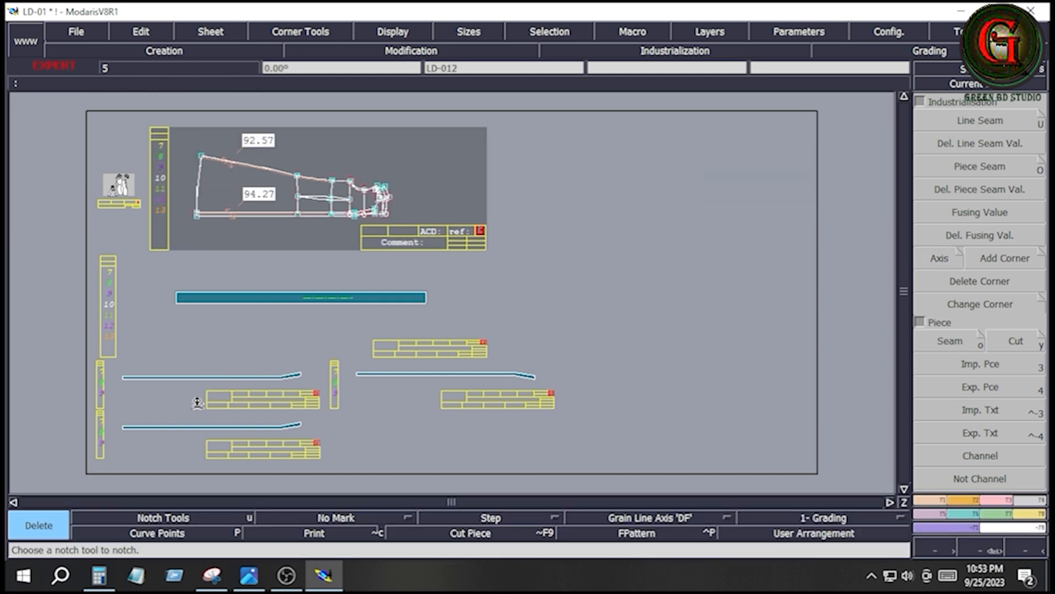
left_click(226, 378, "shift")
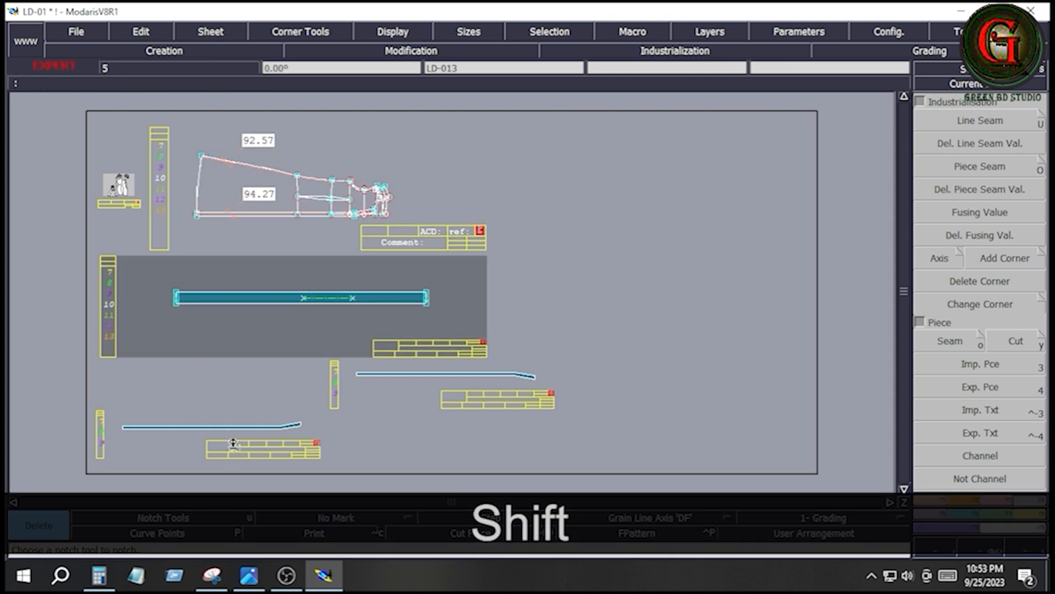
key("Home")
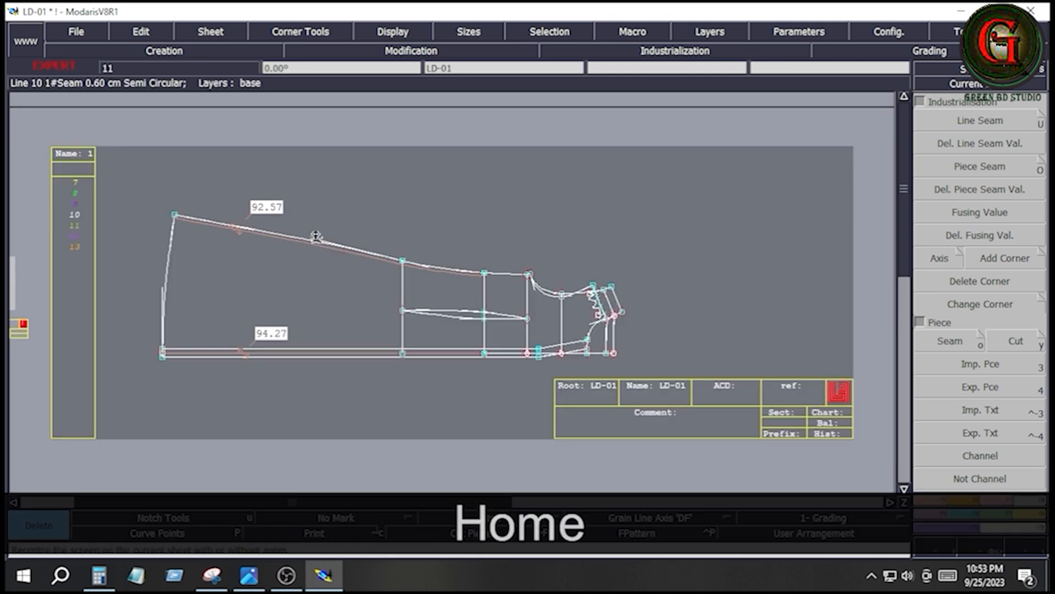
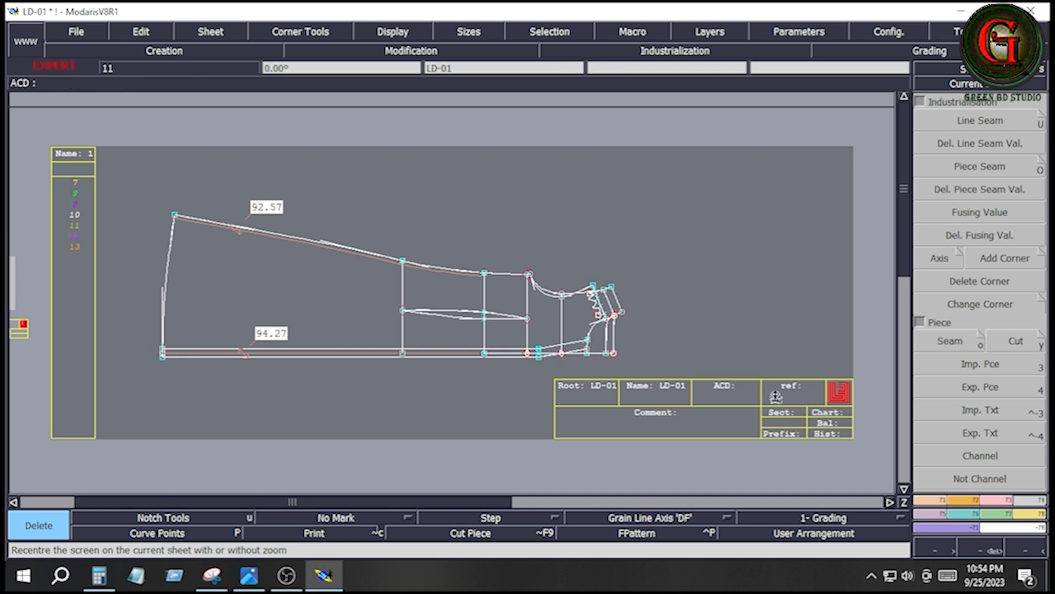
- Measure the upper placket edge line of the dress draft from the hem to the neckline with Length Measure
key("Return")
left_click_drag(152, 315, 694, 395)
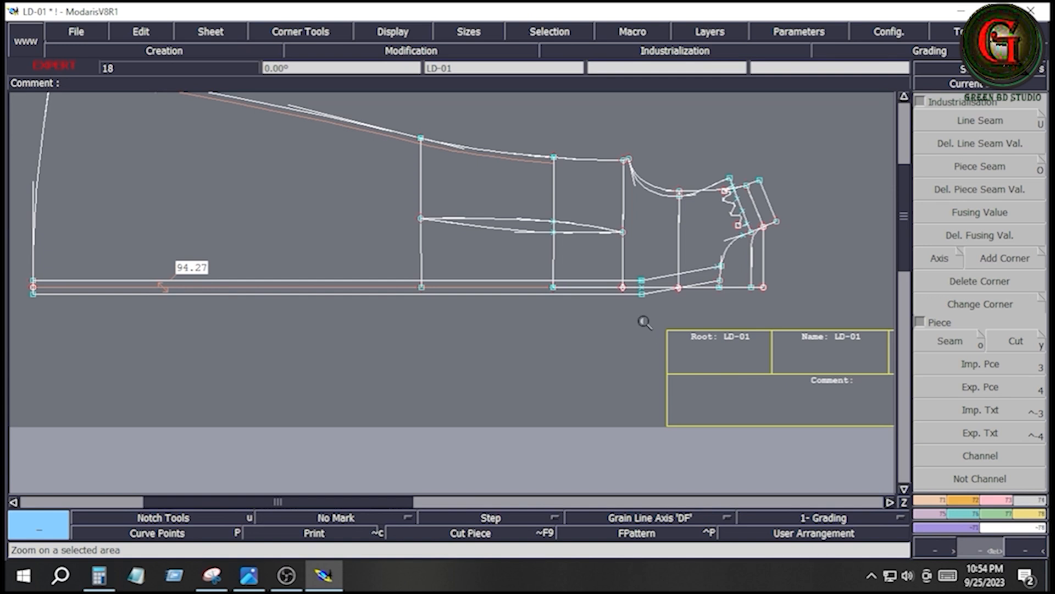
key("l")
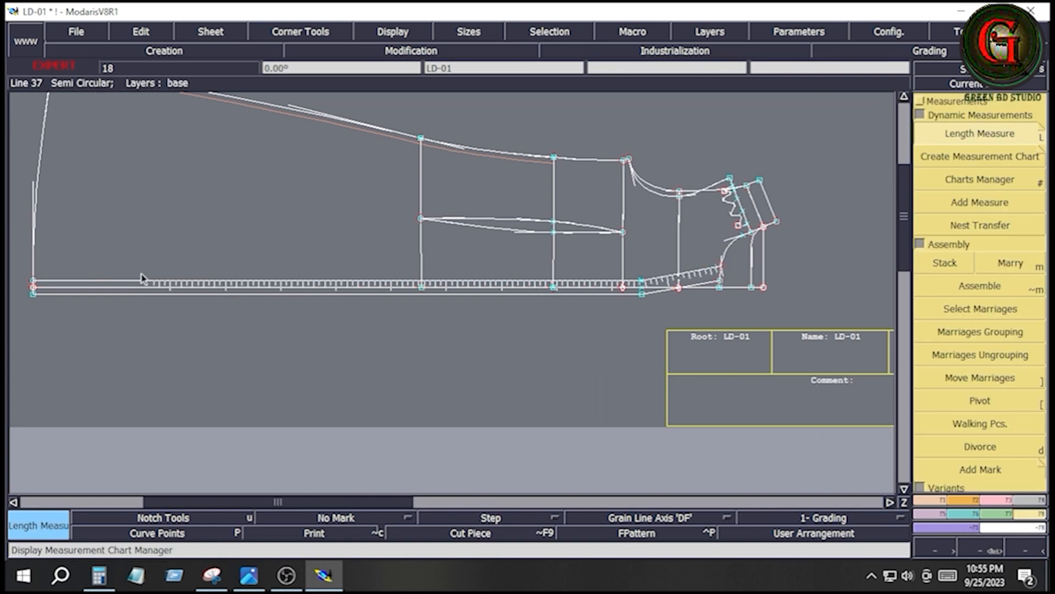
left_click(34, 286)
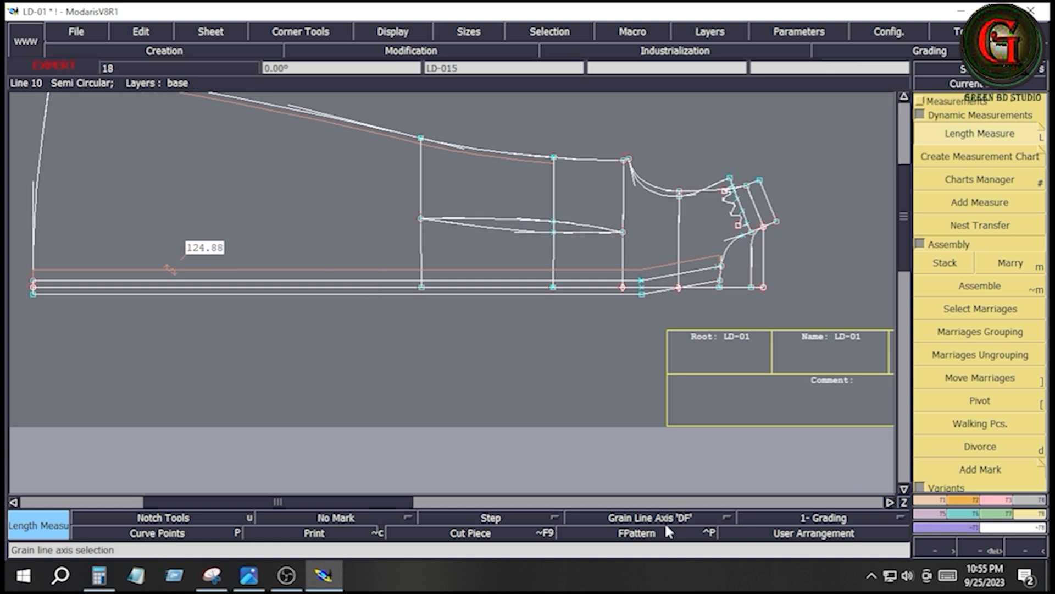
- Draw a rectangle 132 cm wide and 5 cm high below the dress draft on the base sheet
key("Home")
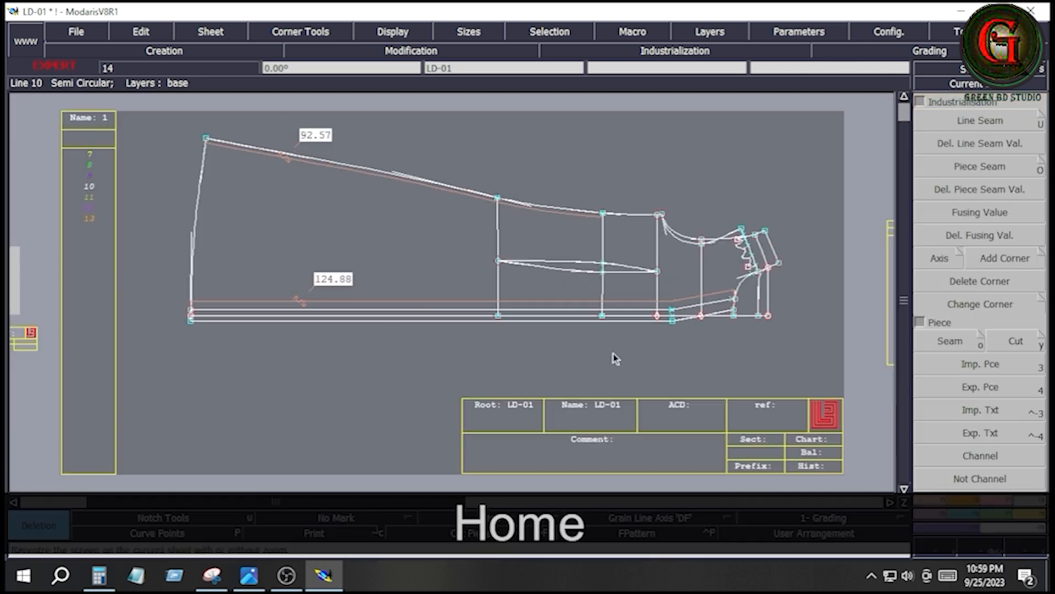
left_click(968, 499)
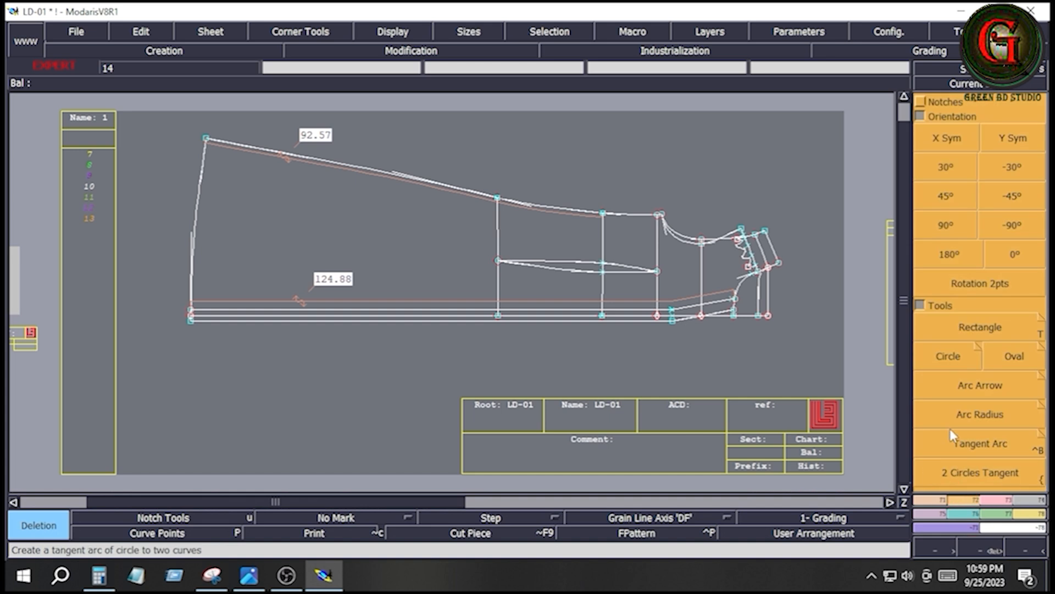
left_click(980, 333)
left_click(177, 369)
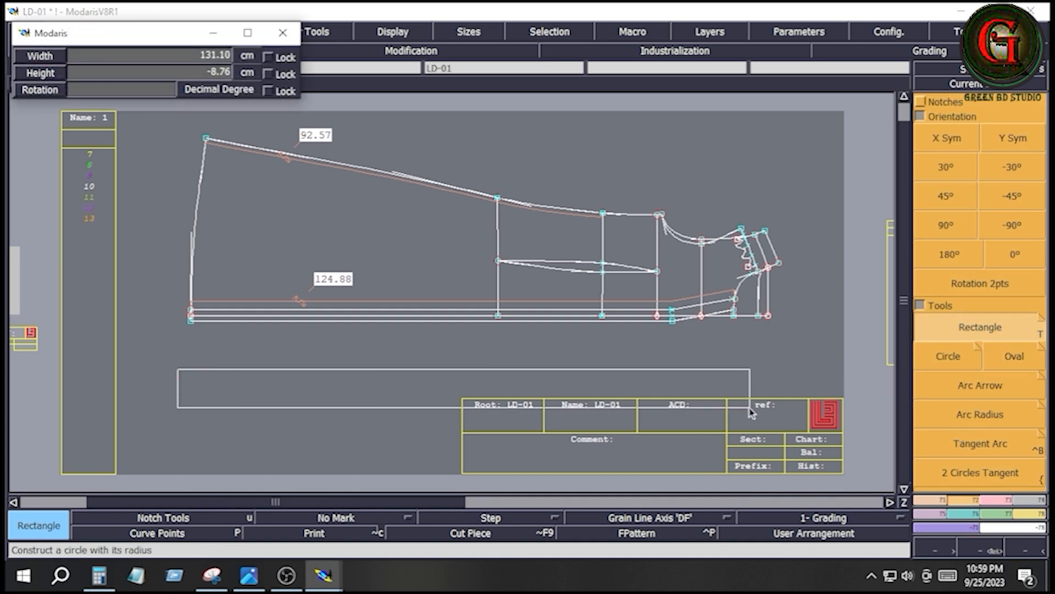
key("Down")
type("1")
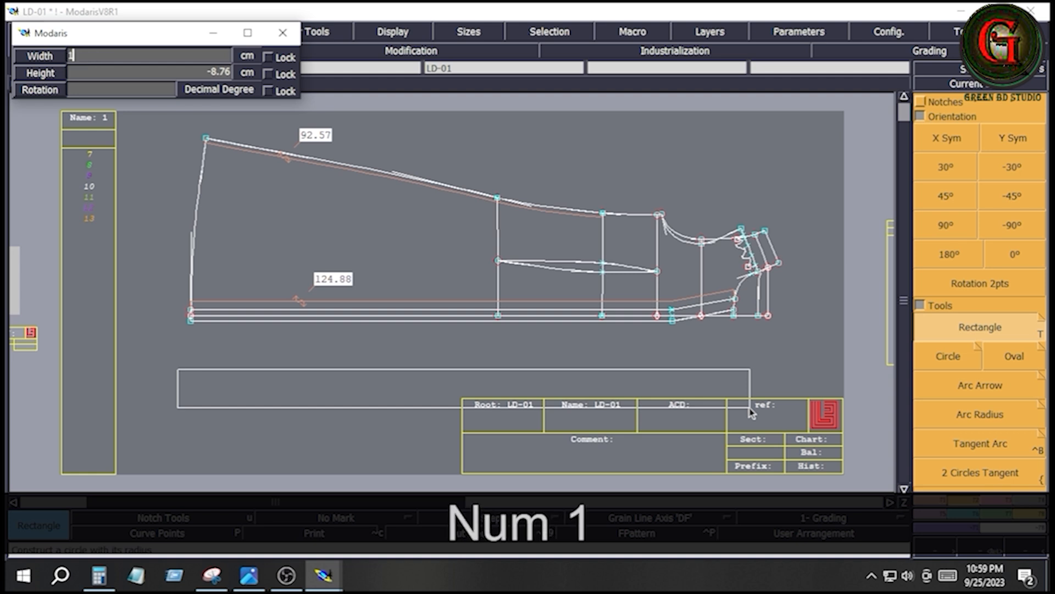
type("32")
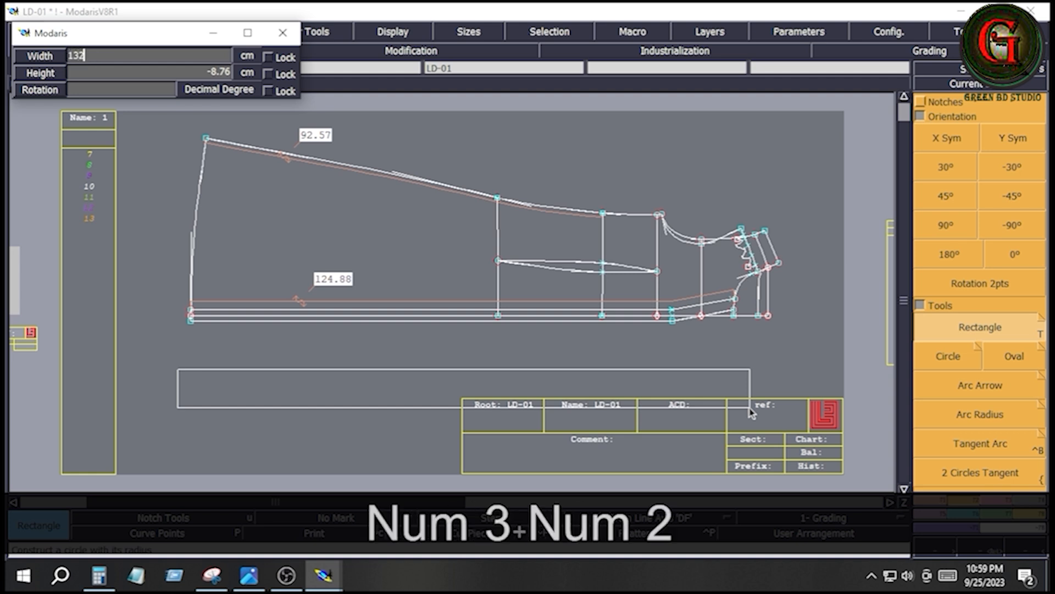
key("Down")
type("5")
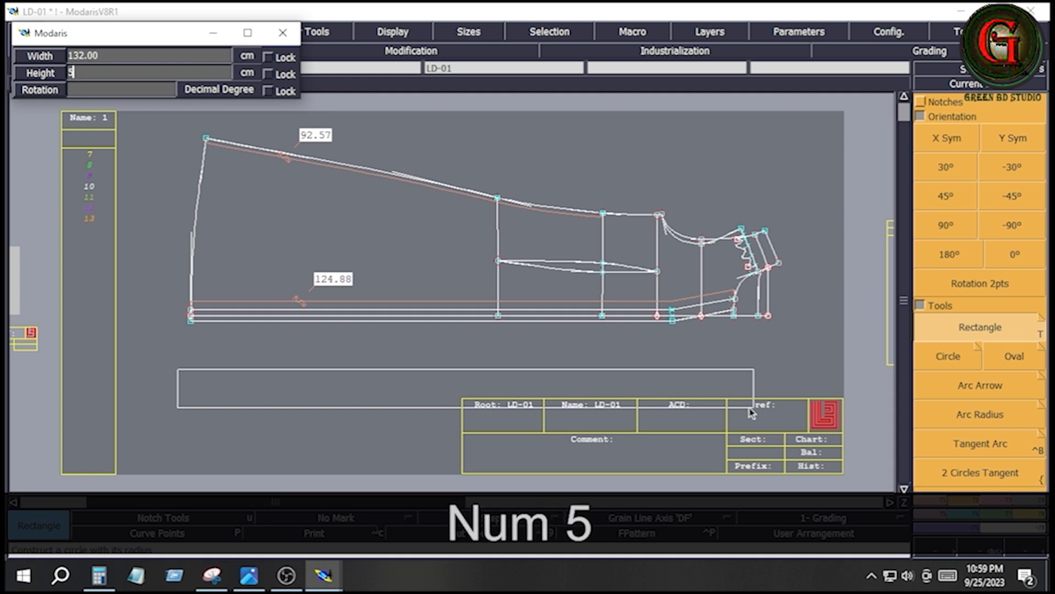
key("Return")
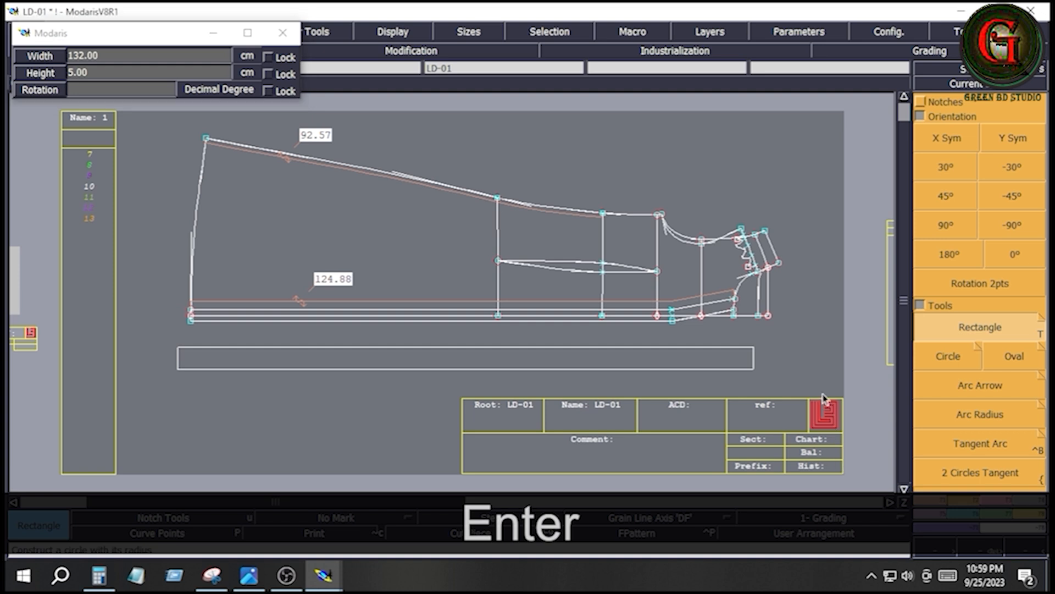
- Extract the 132 x 5 cm rectangle as a piece with Seam and delete the source rectangle from the base sheet
left_click(675, 50)
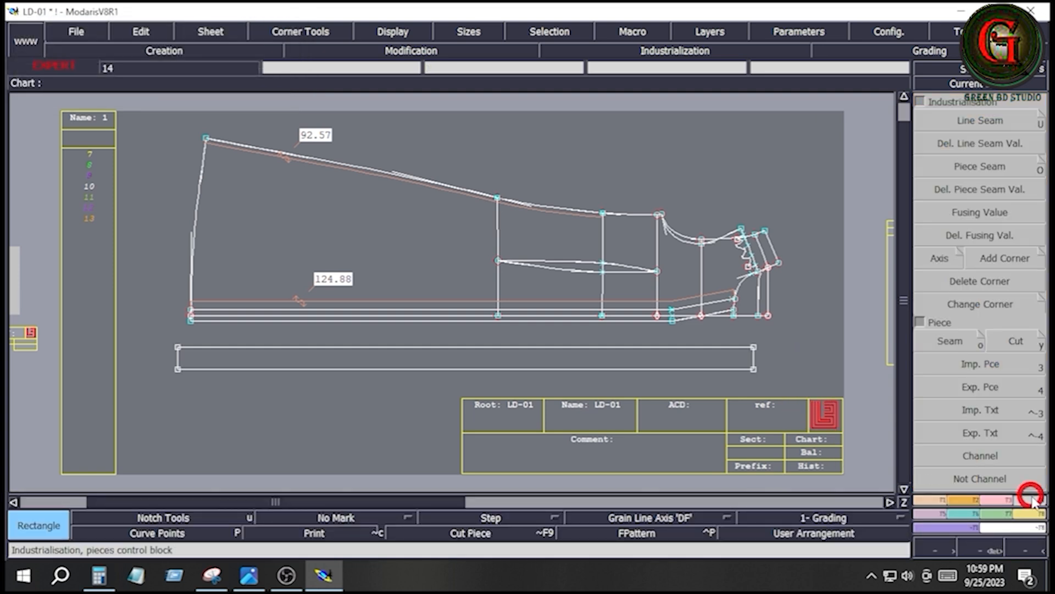
left_click(940, 341)
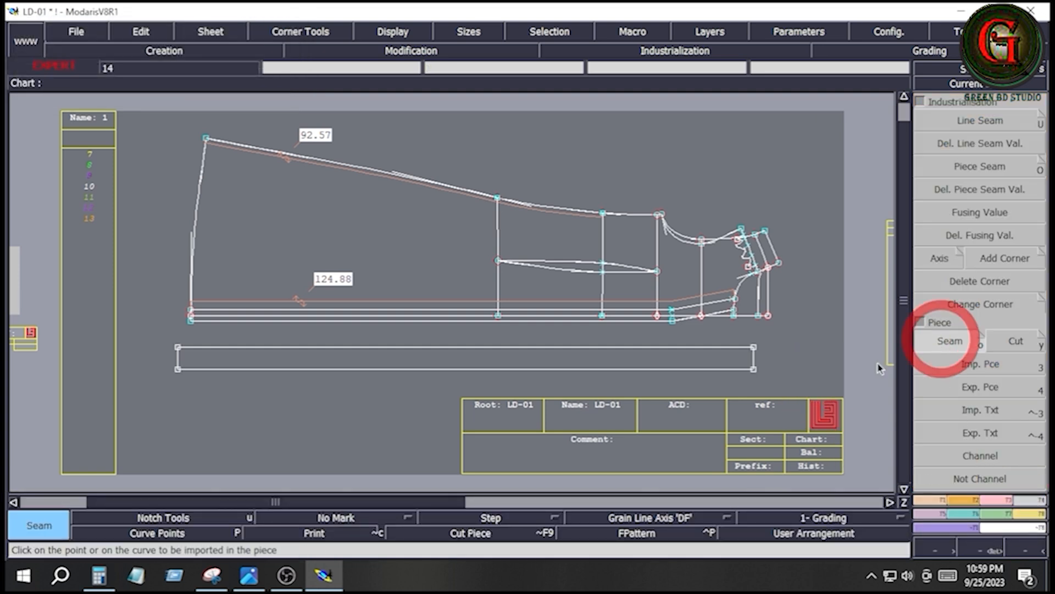
left_click(679, 367)
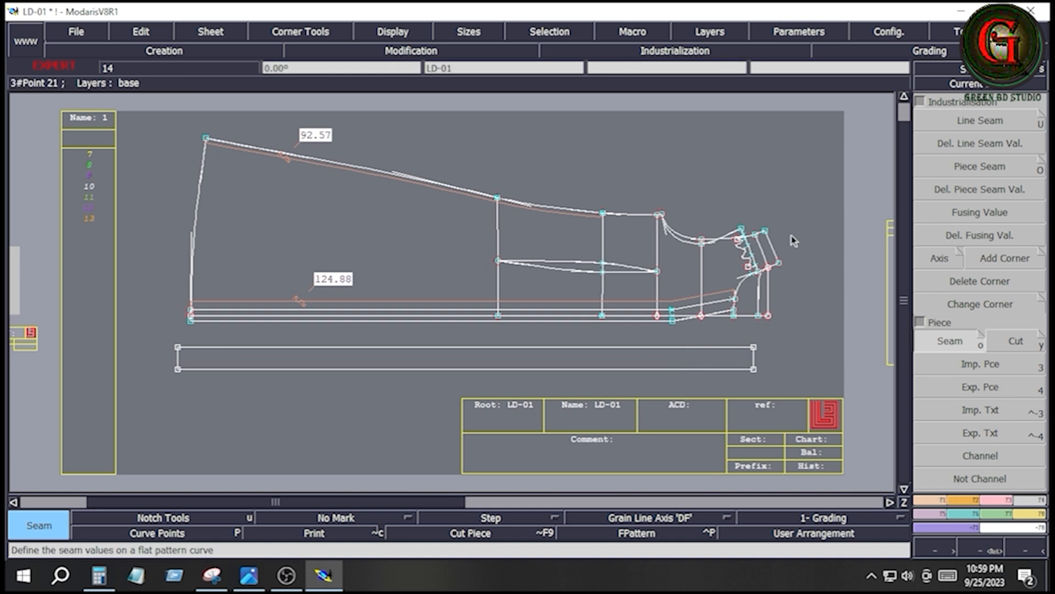
key("Delete")
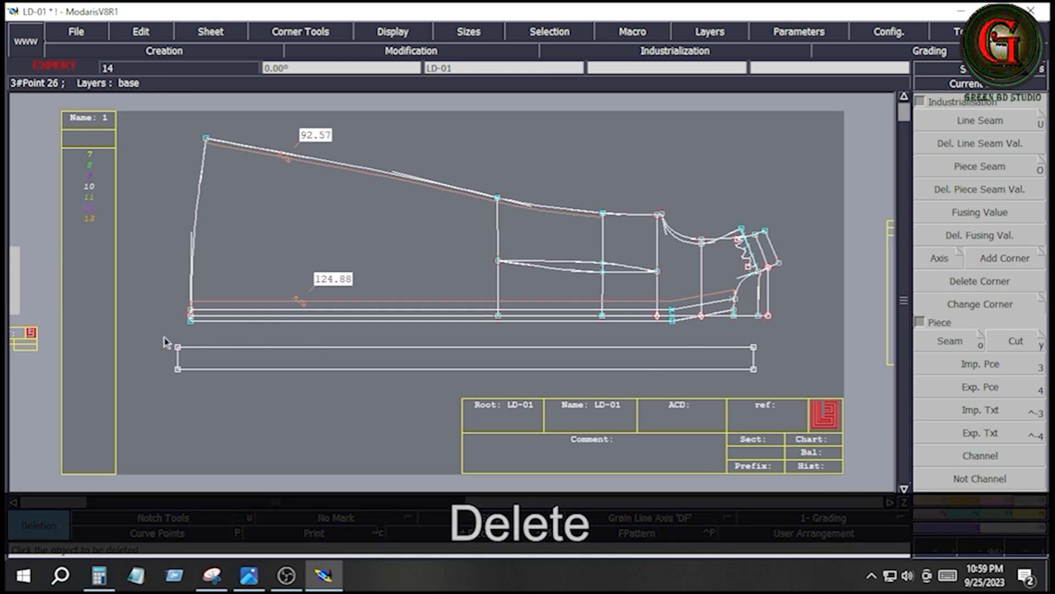
left_click(768, 379)
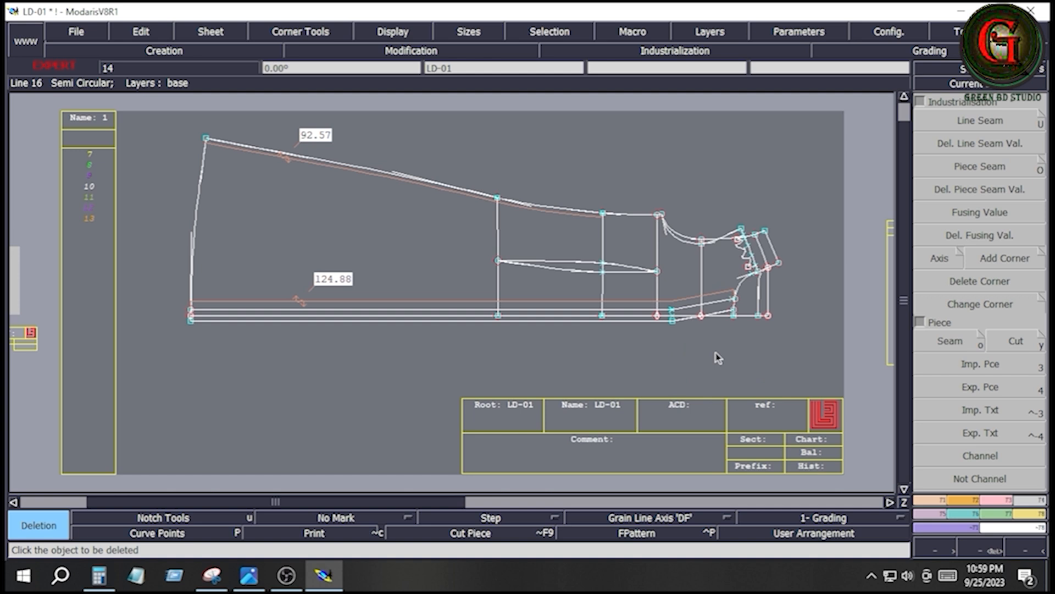
- Apply a line seam of 0.6 cm at beginning and end to all edges of the newly extracted 132 cm strip
key("j")
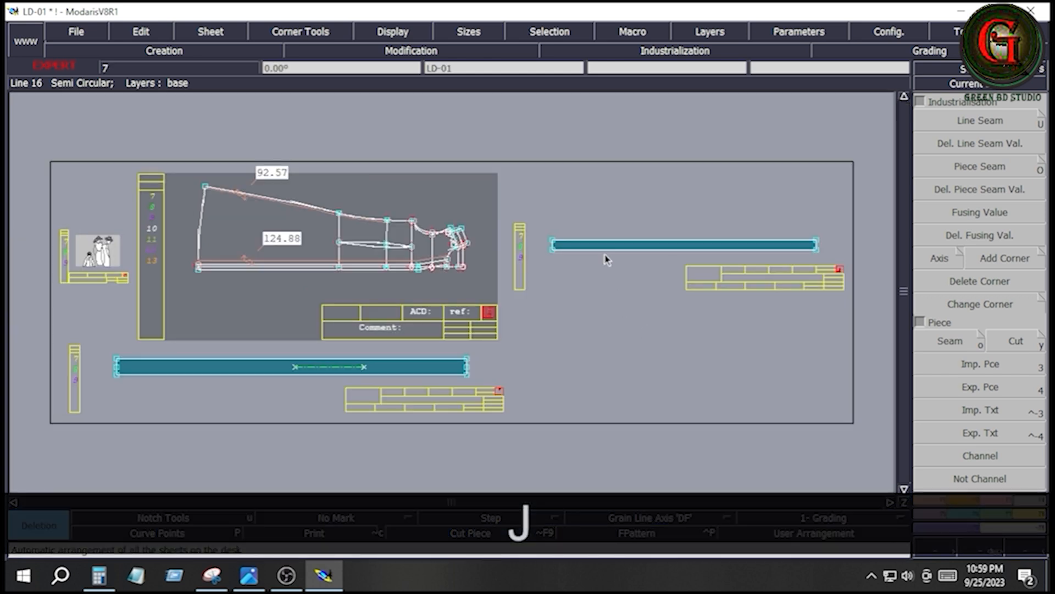
left_click(685, 244)
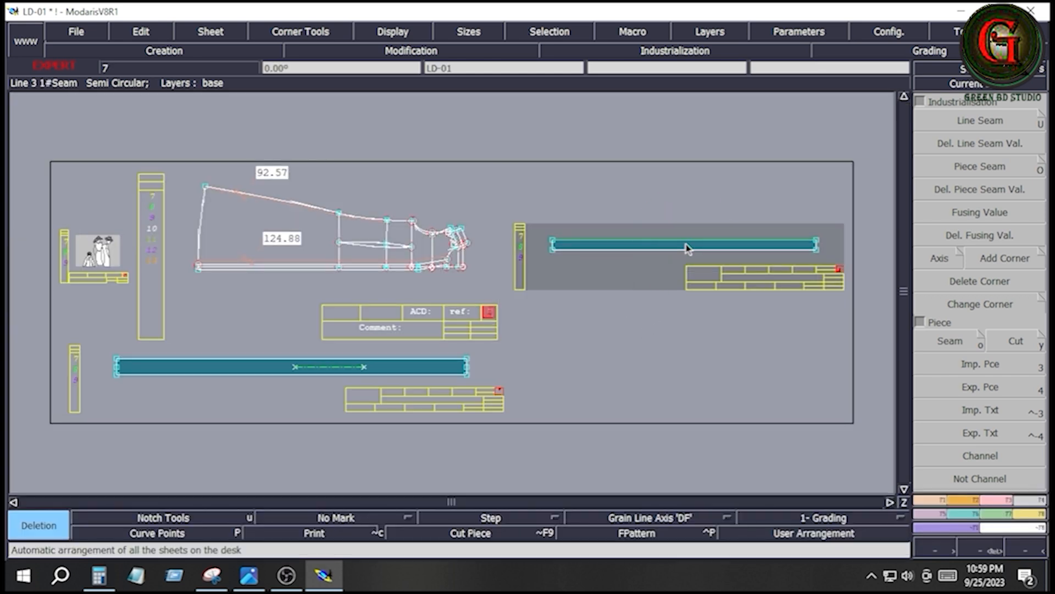
key("Home")
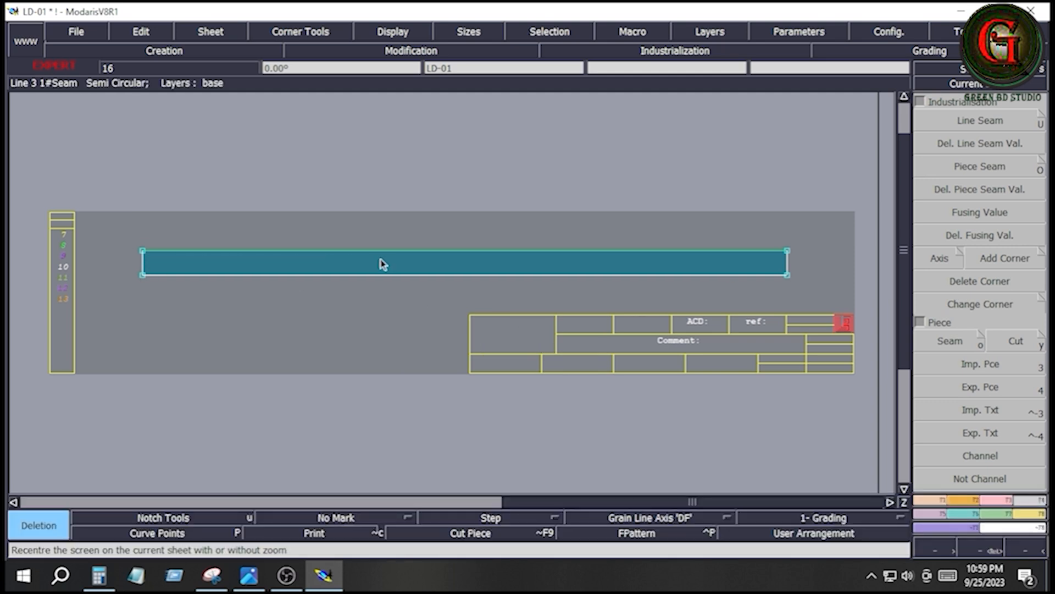
left_click_drag(122, 235, 801, 283)
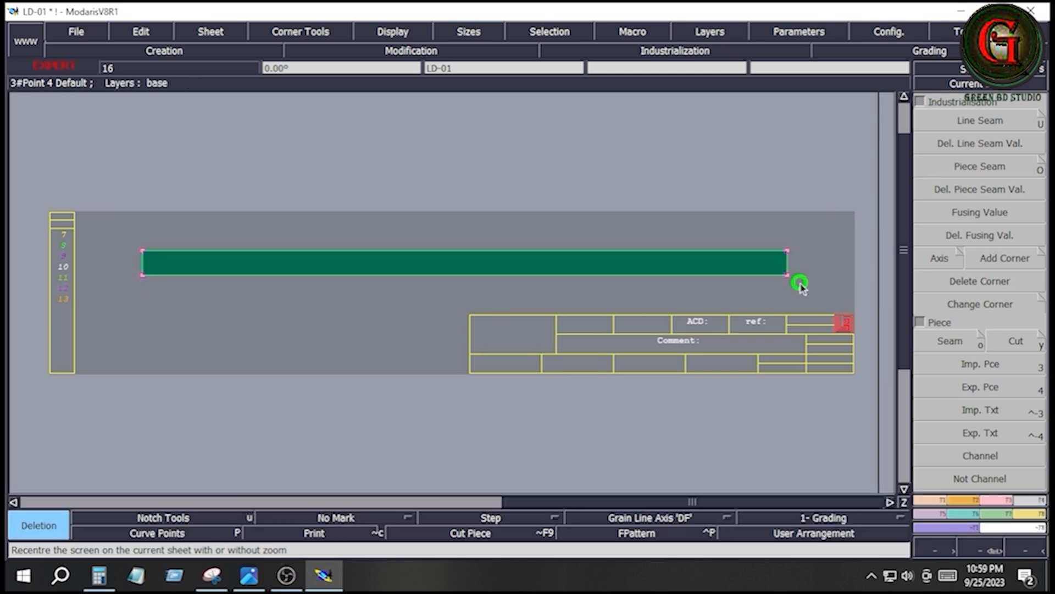
left_click(1009, 116)
left_click(656, 249)
key("Down")
type(".6")
key("Down")
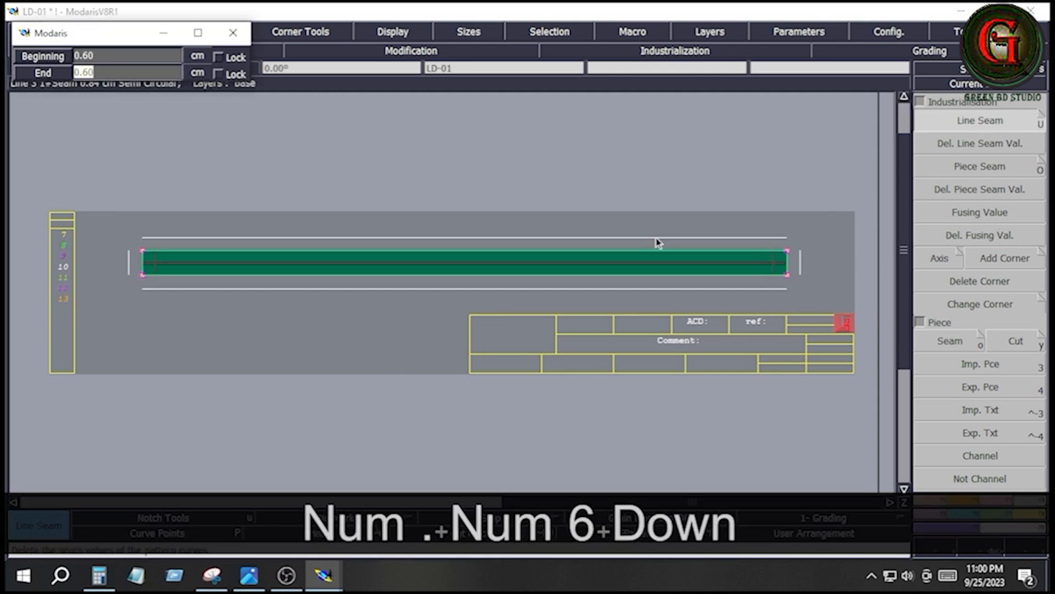
type(".6")
key("Down")
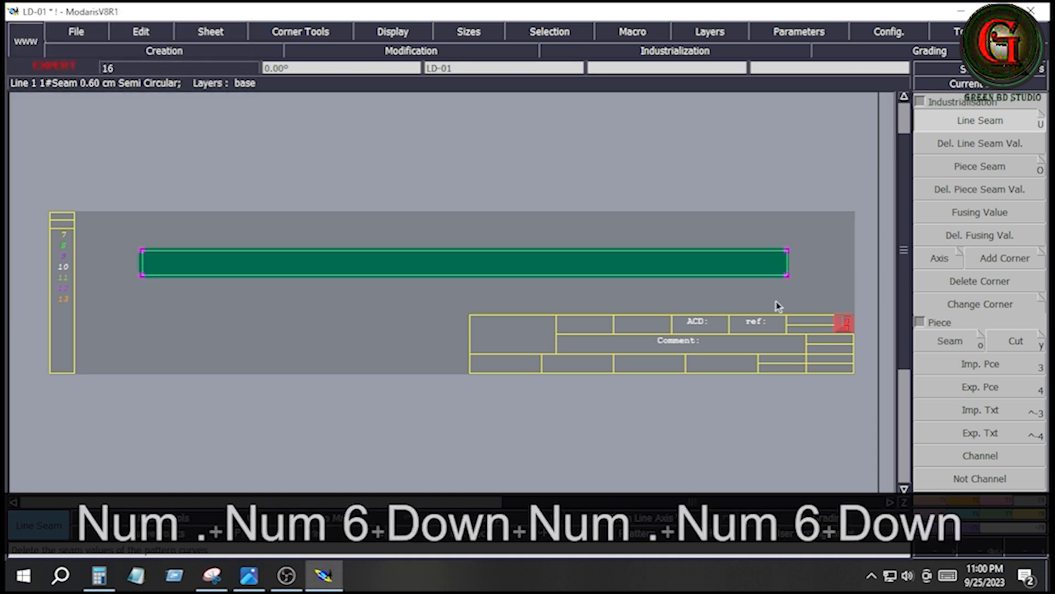
- Add a horizontal Grain Line Axis 'DF' along the middle of the 132 cm strip and rearrange the sheets on the desk
key("Home")
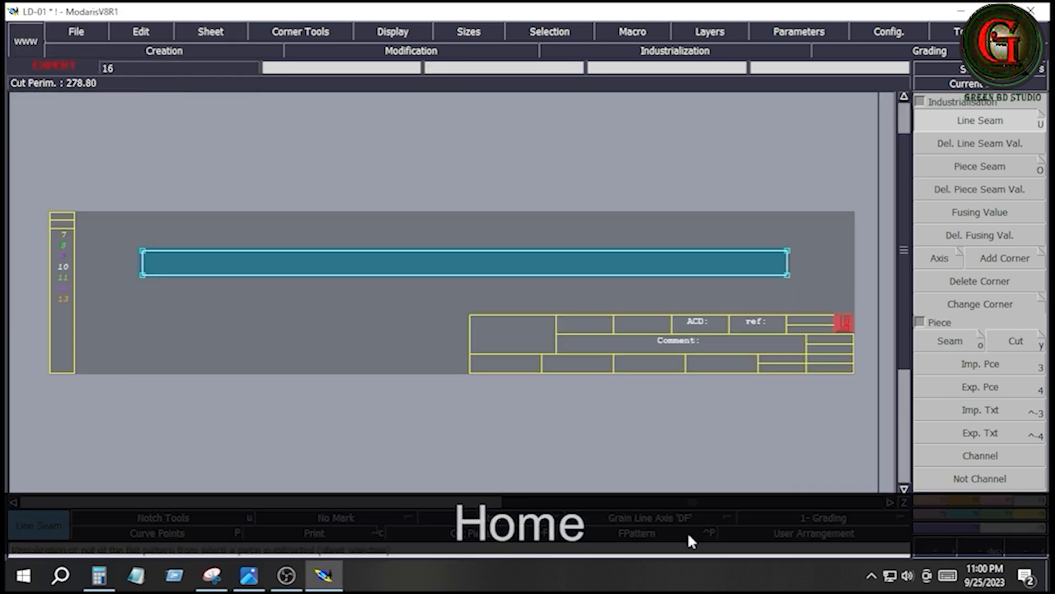
left_click(632, 519)
left_click(616, 460)
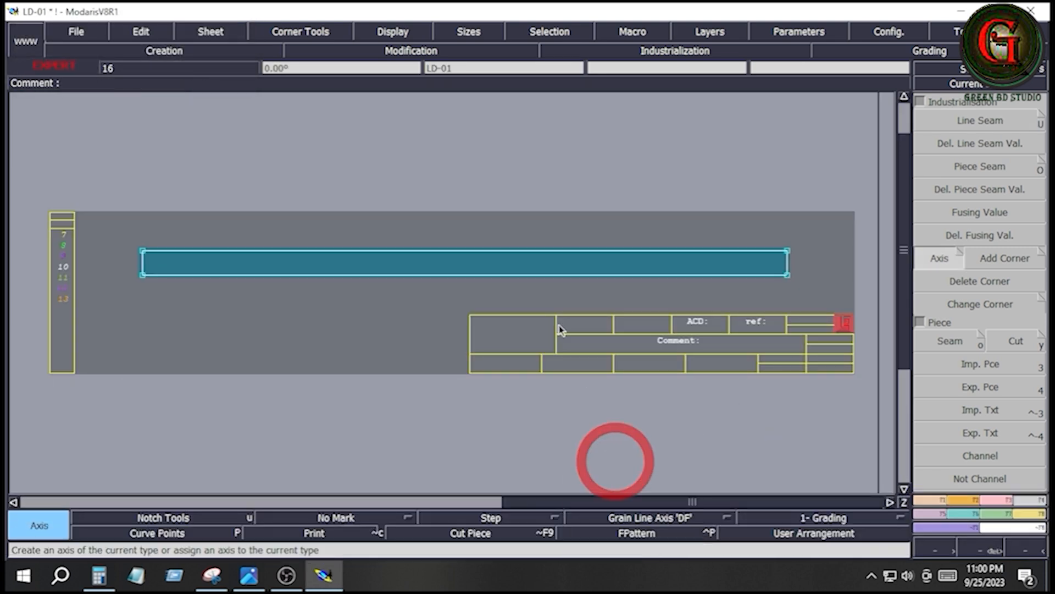
left_click(470, 263)
left_click(560, 266)
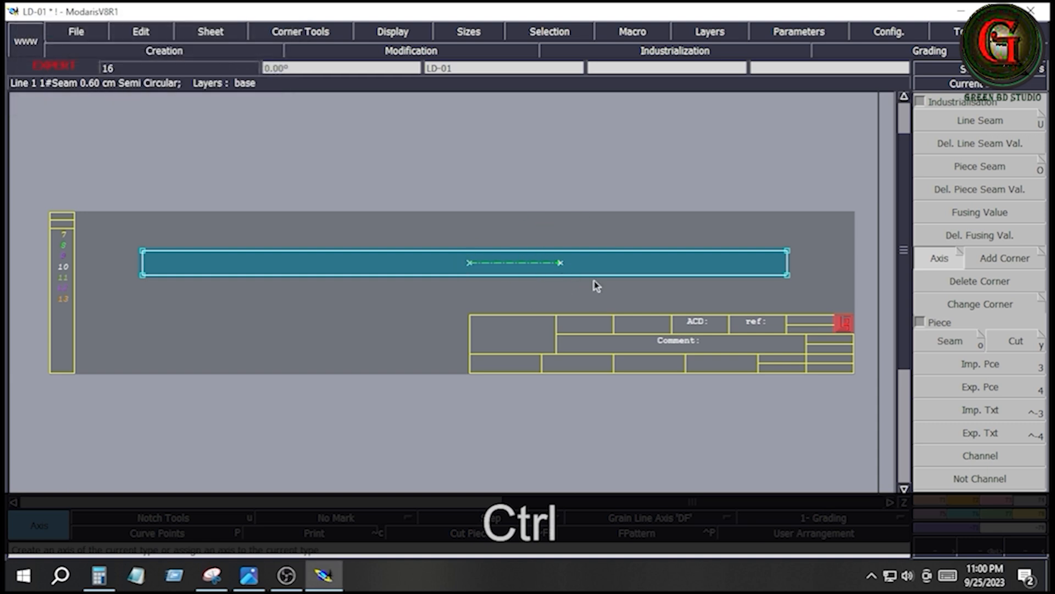
key("ctrl+j")
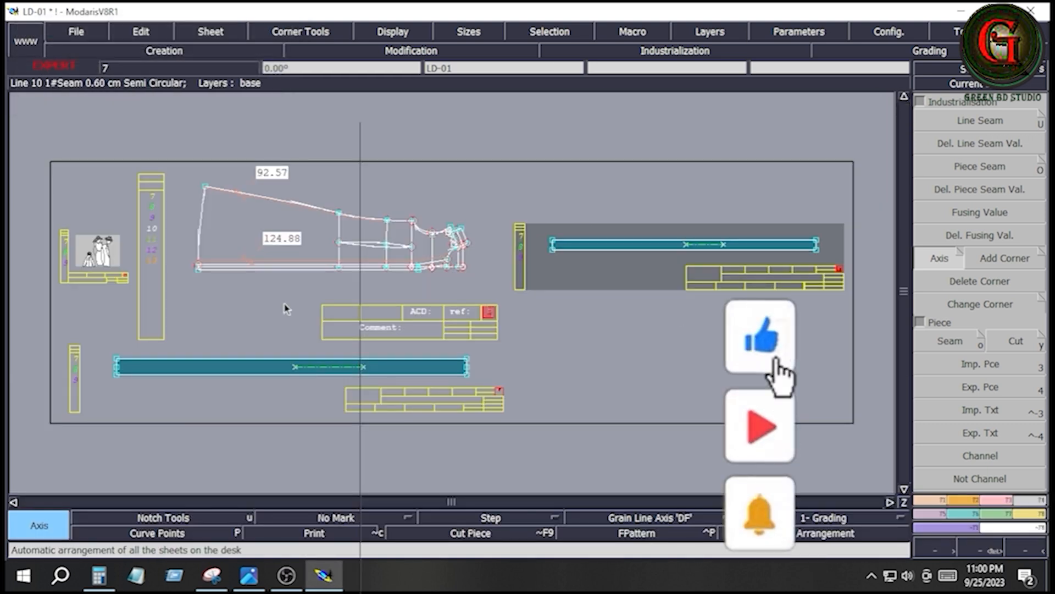
- Switch to the size chart image to check the dress sketch and its measurements, and return to Modaris
left_click(255, 581)
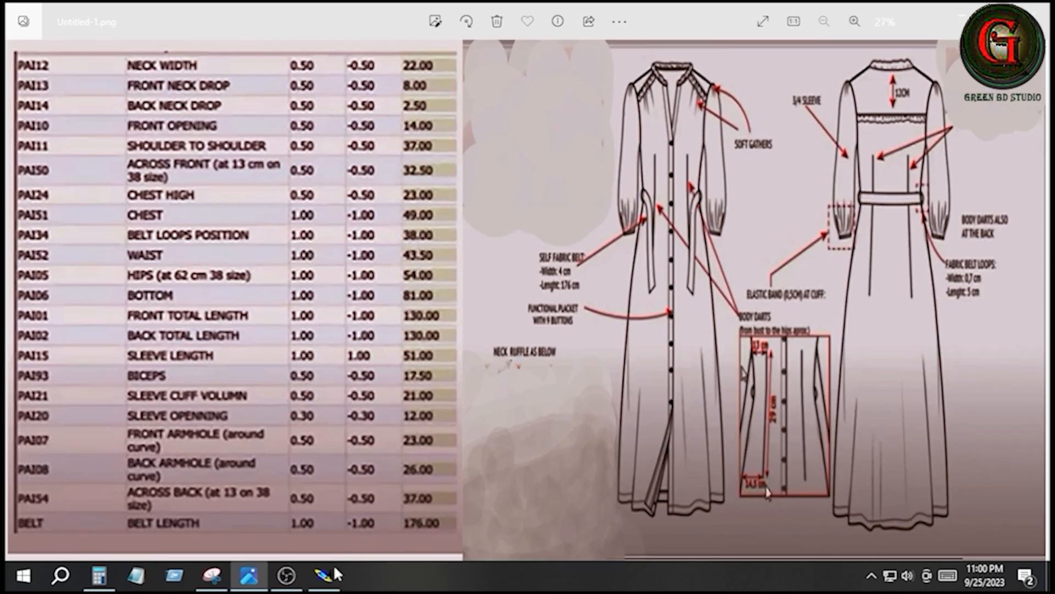
left_click(323, 575)
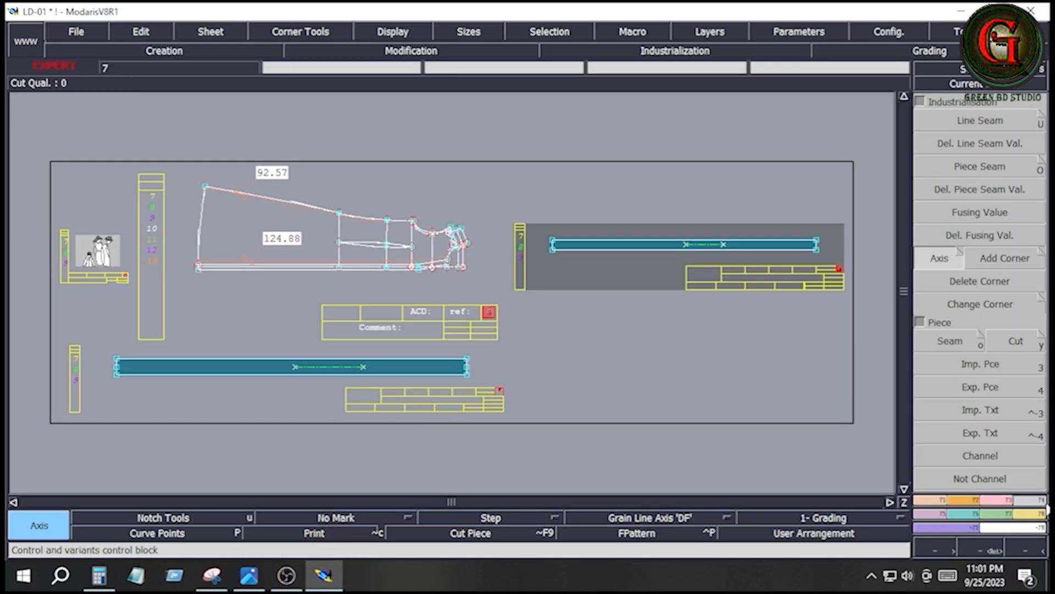
left_click(953, 340)
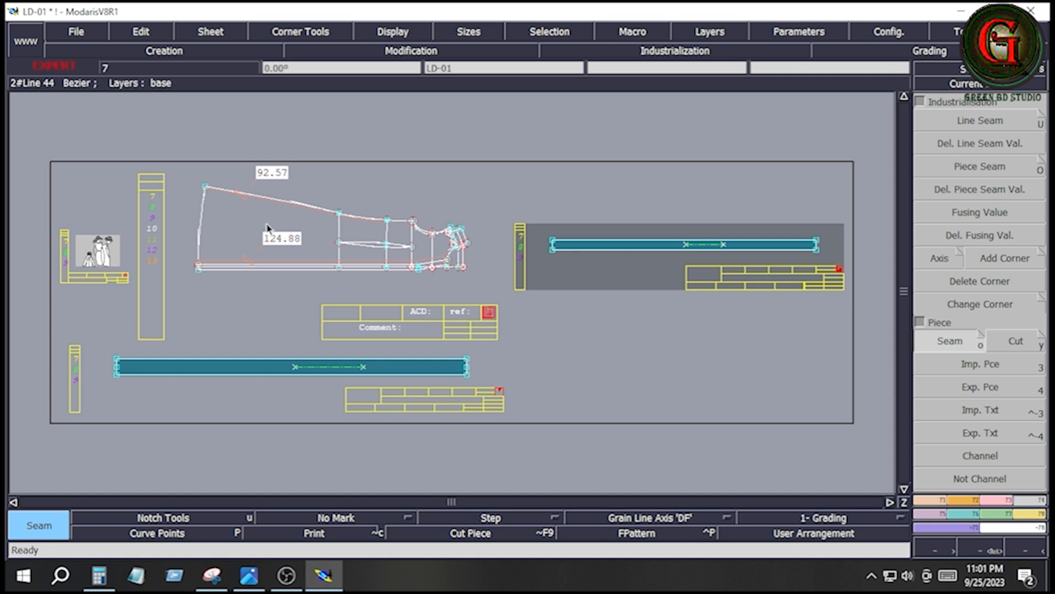
key("Delete")
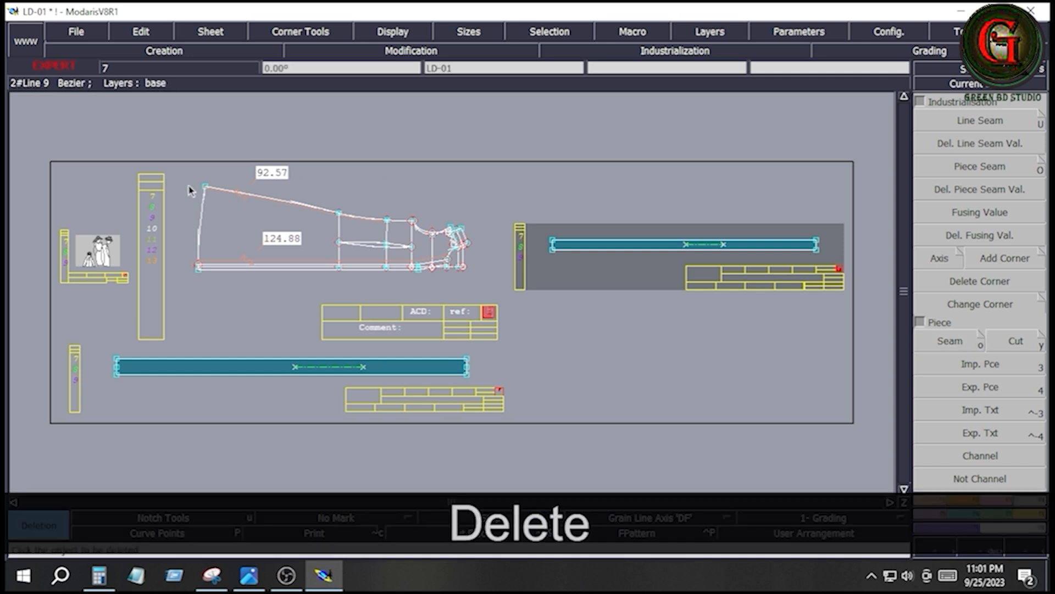
- Hide the curve handles and the length measures on the dress draft
key("Return")
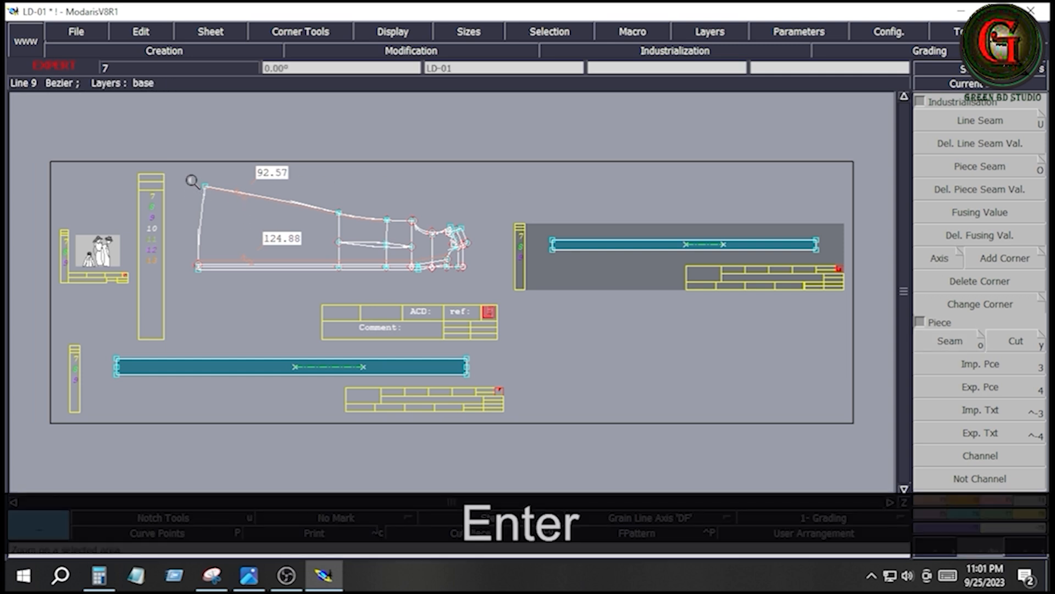
left_click(471, 278)
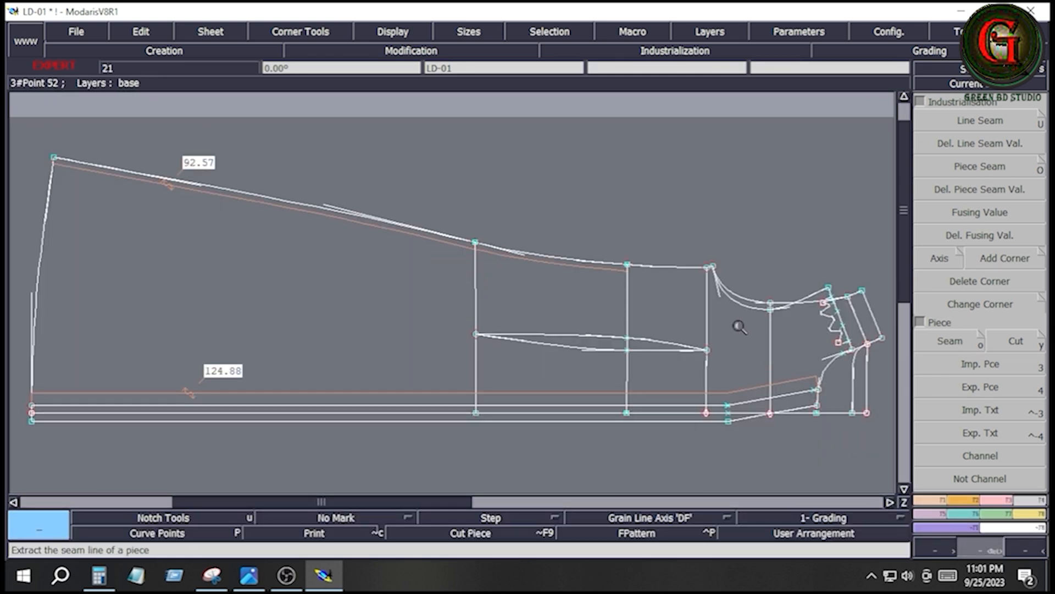
left_click(400, 34)
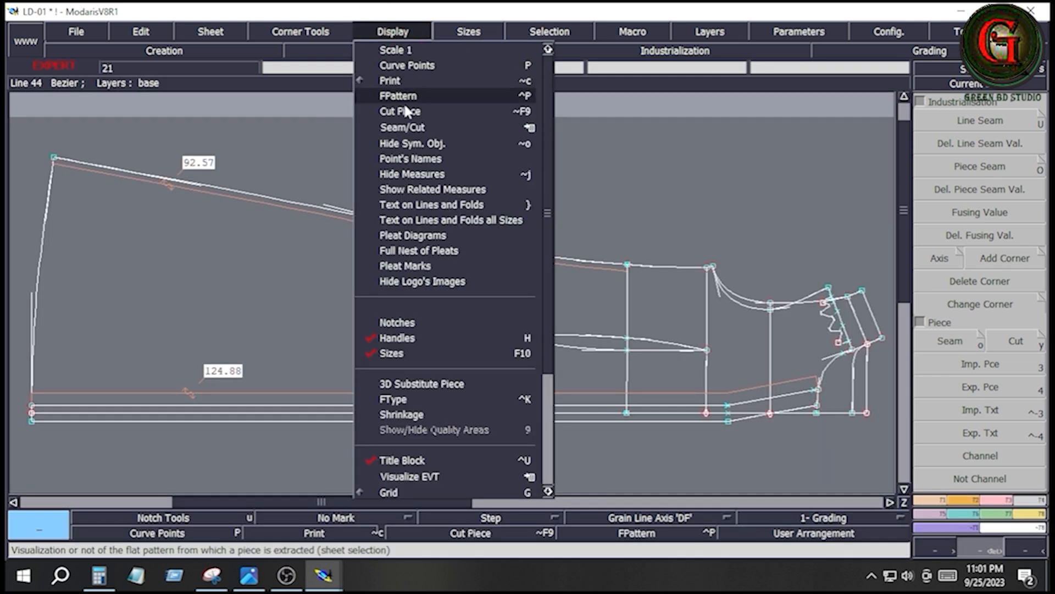
left_click(408, 339)
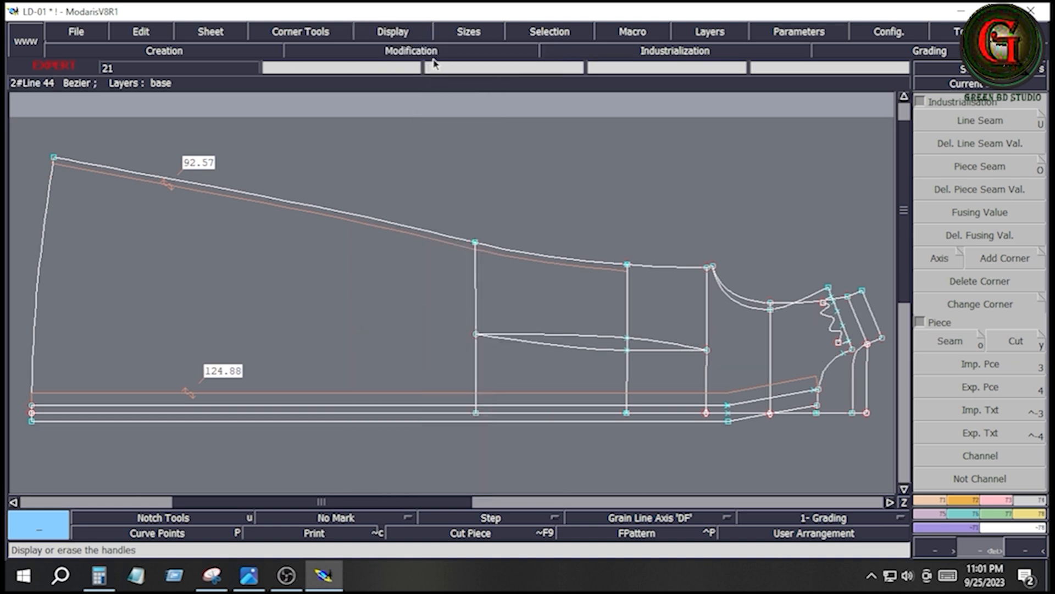
left_click(409, 31)
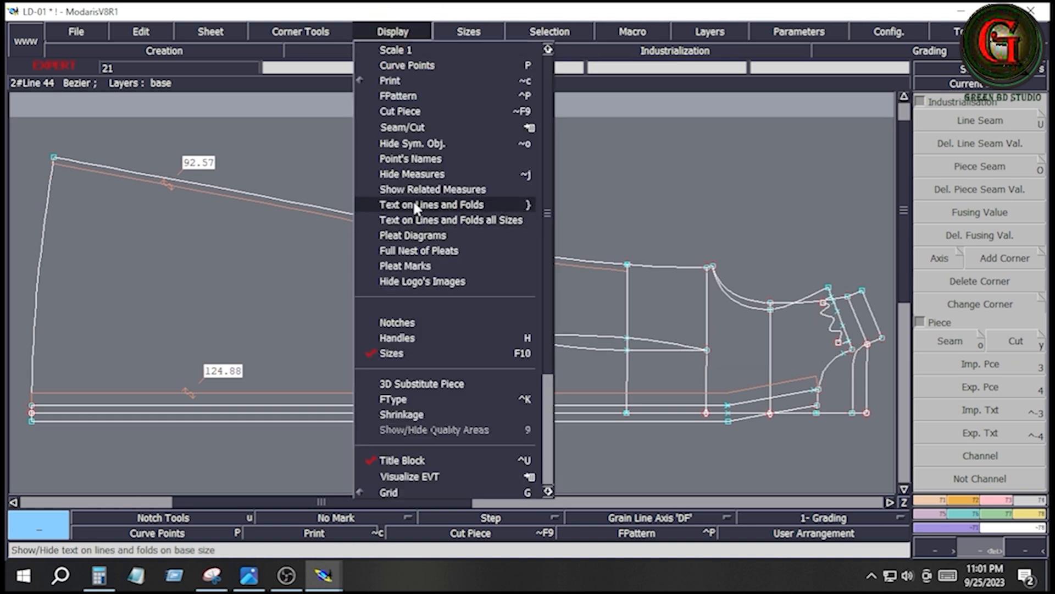
left_click(374, 172)
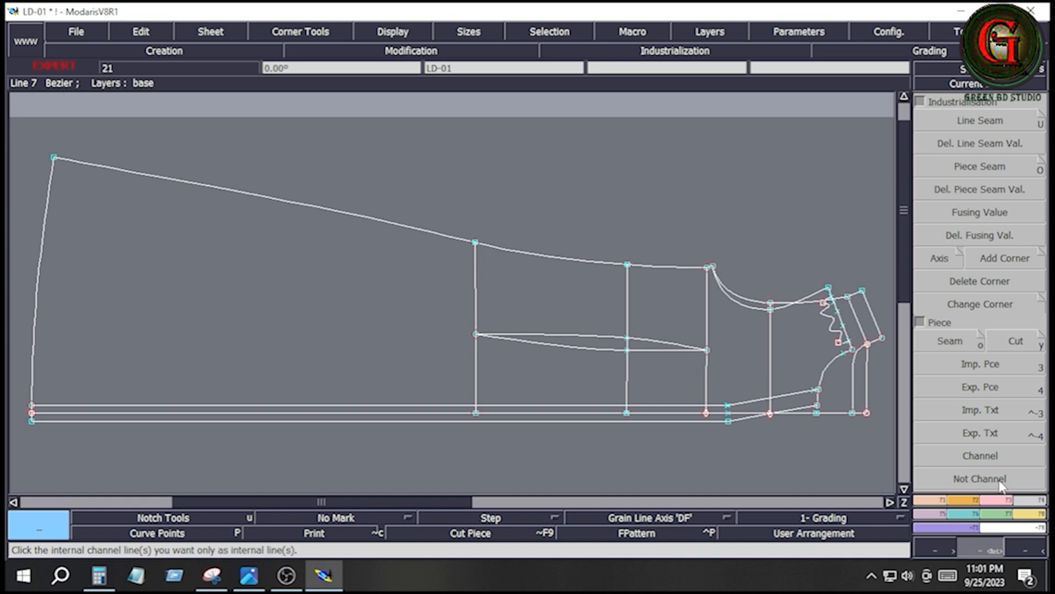
- Extract the front dress body as a seam piece from the draft, keeping its body dart as an internal line
left_click(951, 339)
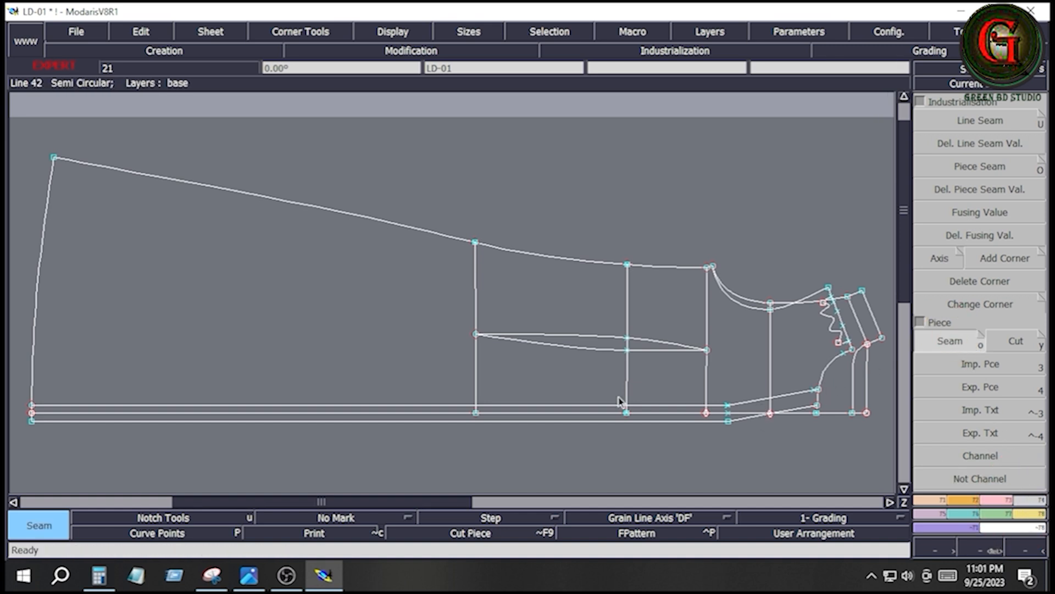
left_click_drag(461, 311, 718, 386)
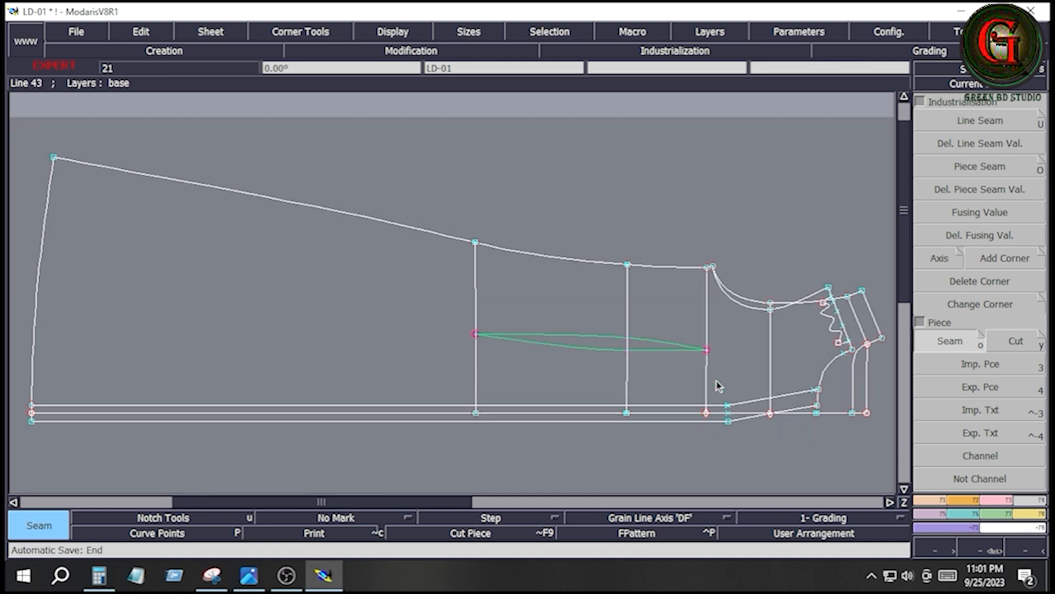
left_click(198, 304)
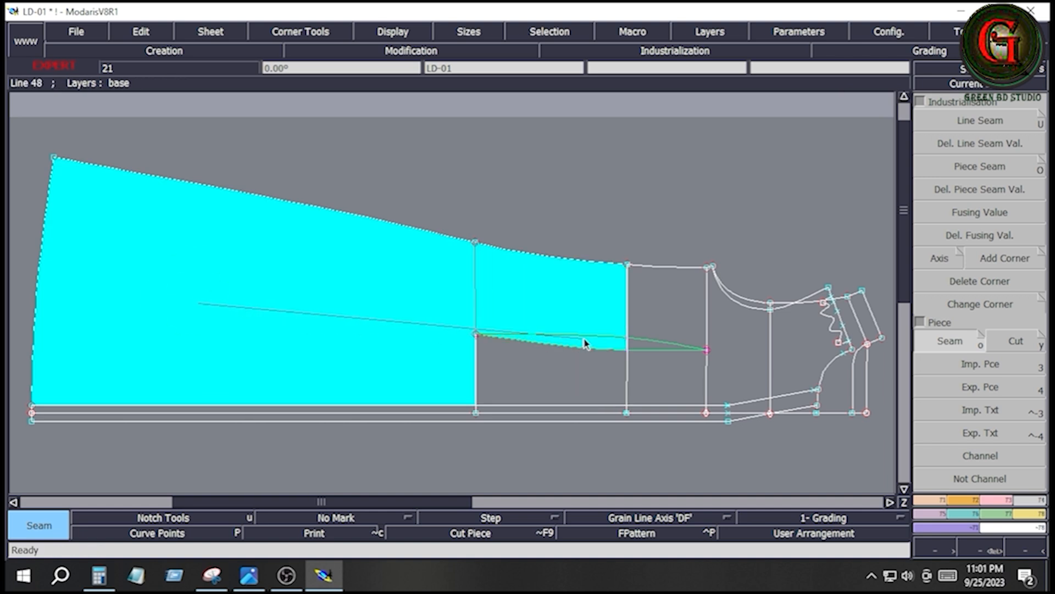
left_click(606, 370)
left_click(607, 306)
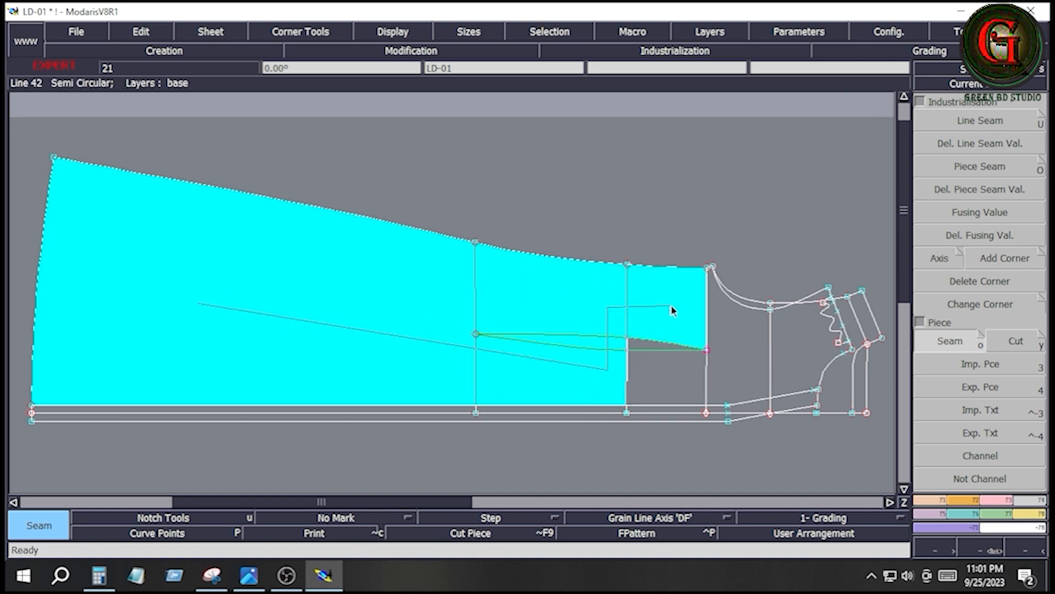
left_click(672, 306)
left_click(676, 377)
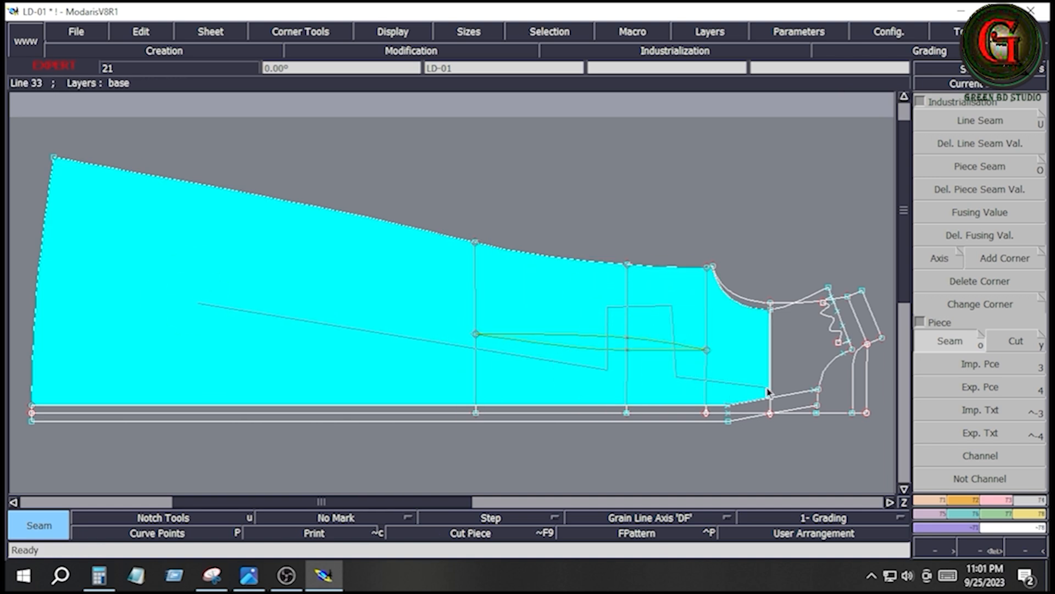
left_click(768, 391)
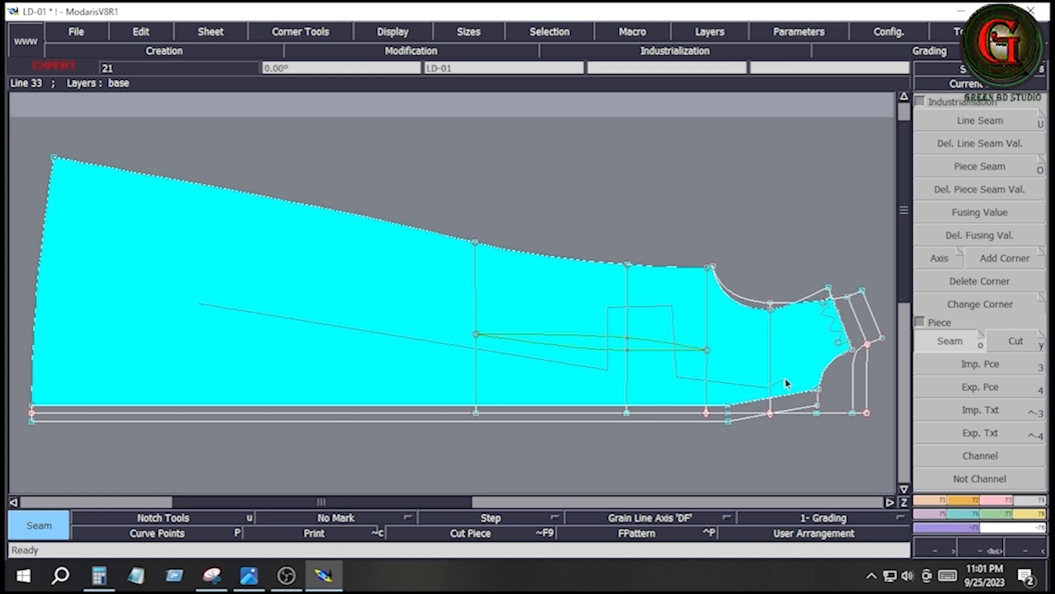
left_click(787, 375)
left_click(823, 303)
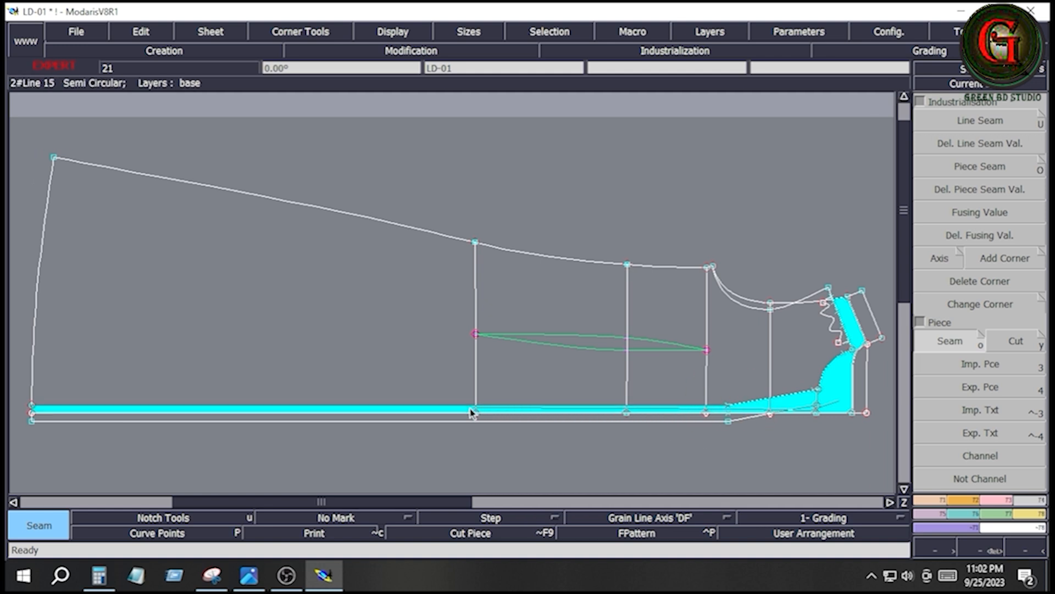
- Extract the back dress body as a seam piece up to the back neck and shoulder, including its body dart
left_click(454, 415)
left_click(530, 301)
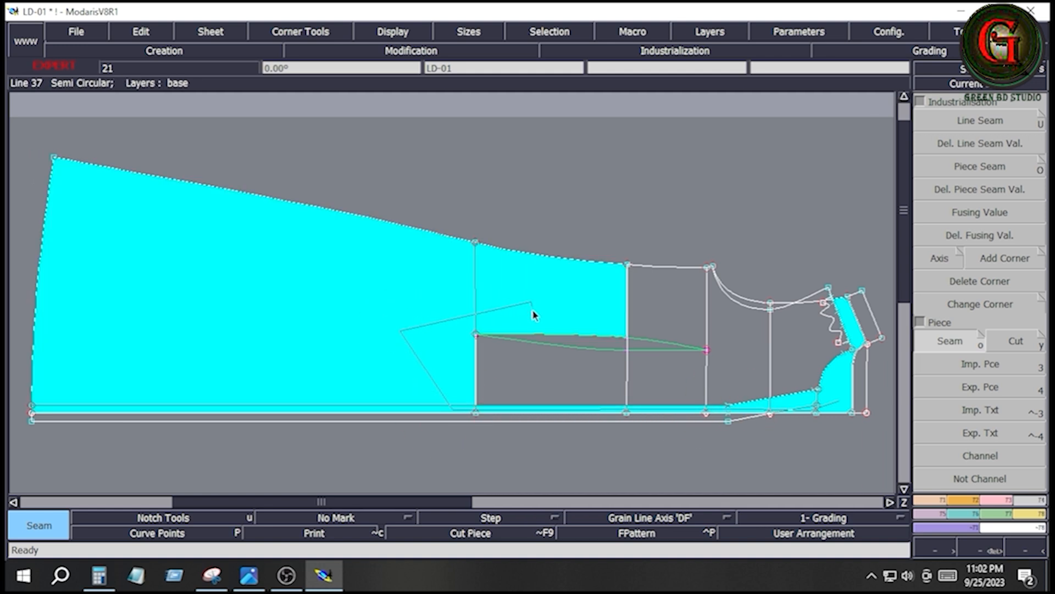
left_click(560, 378)
left_click(806, 386)
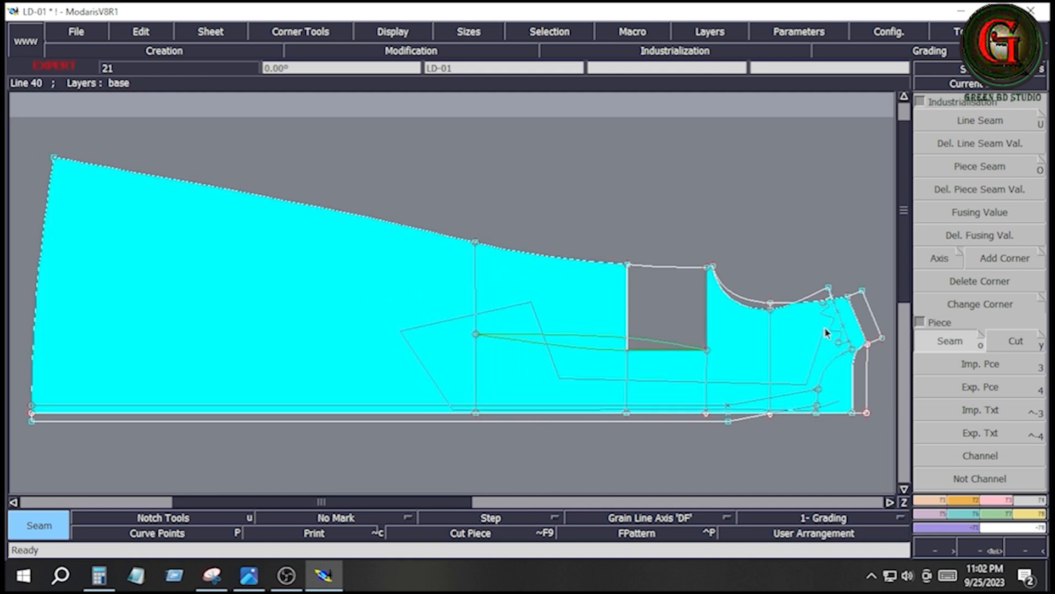
left_click(861, 321)
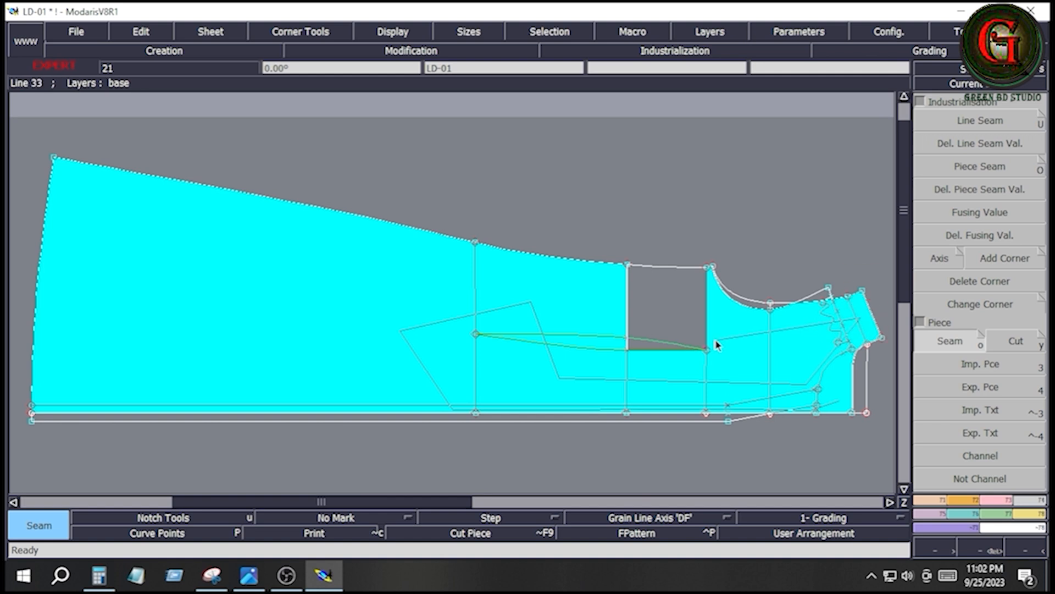
left_click(628, 325)
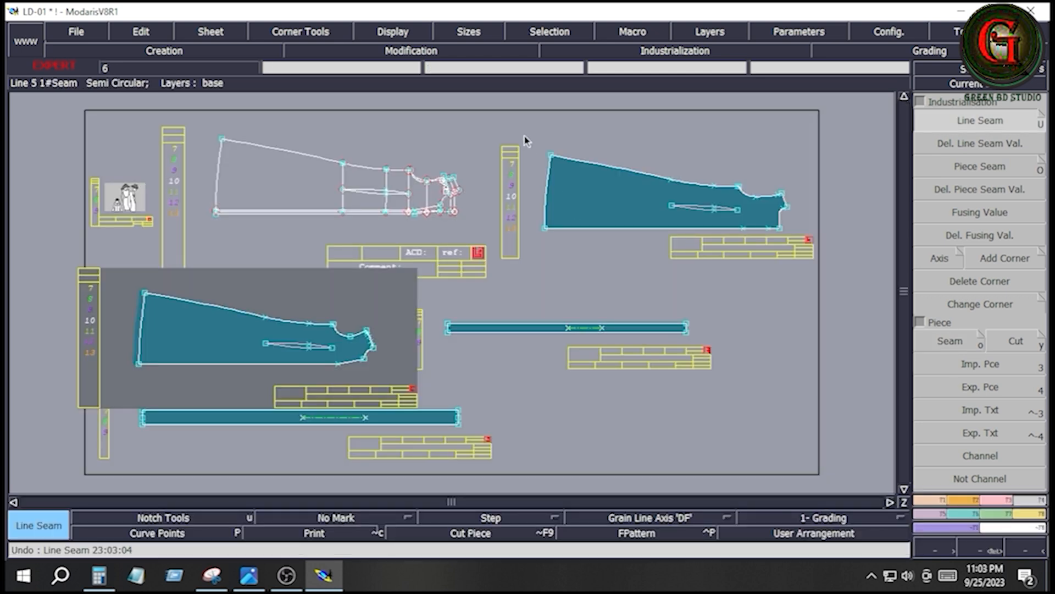
- Apply a line seam of 0.6 cm at beginning and end to all edges of the back piece
left_click(637, 228)
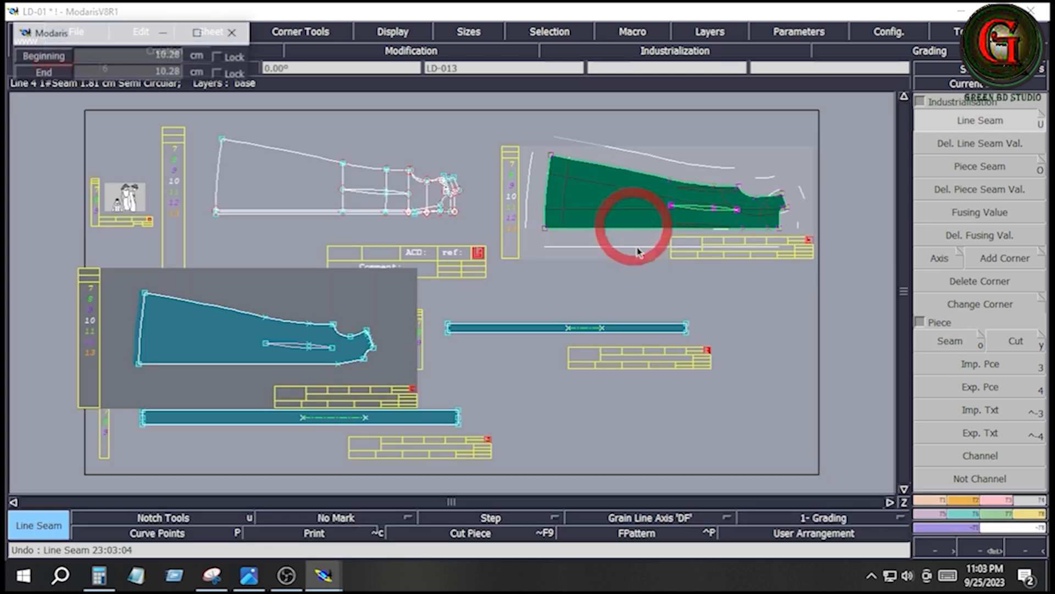
left_click(666, 180)
key("Down")
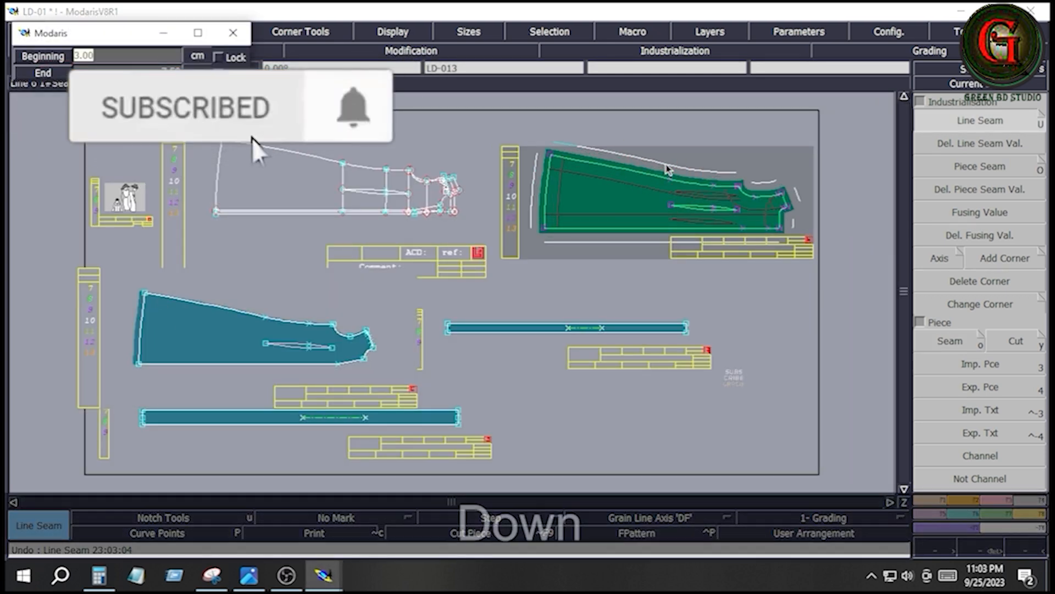
type(".")
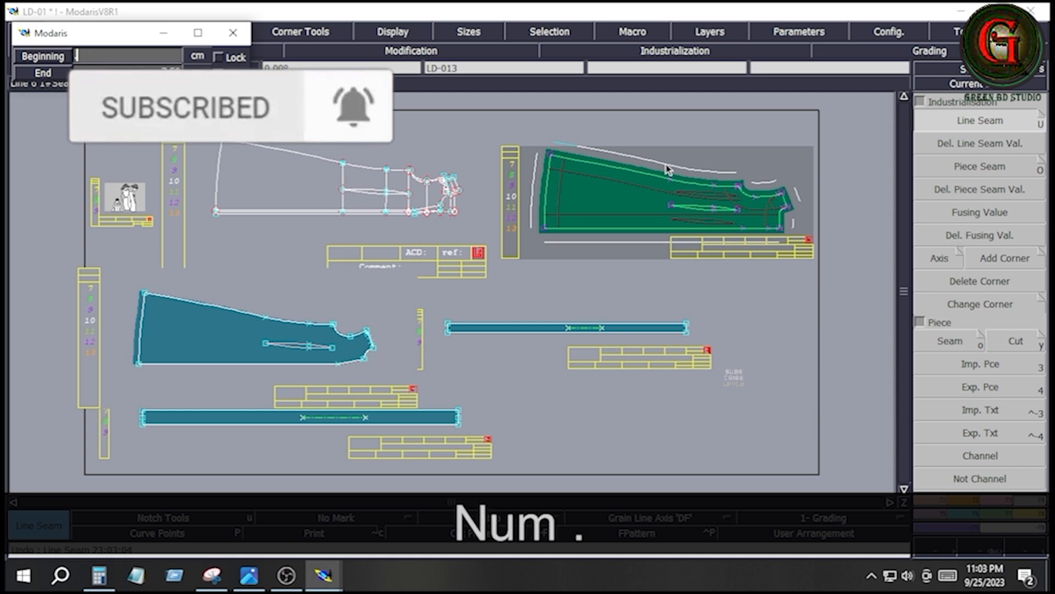
type("6")
key("Down")
type(".6")
key("Down")
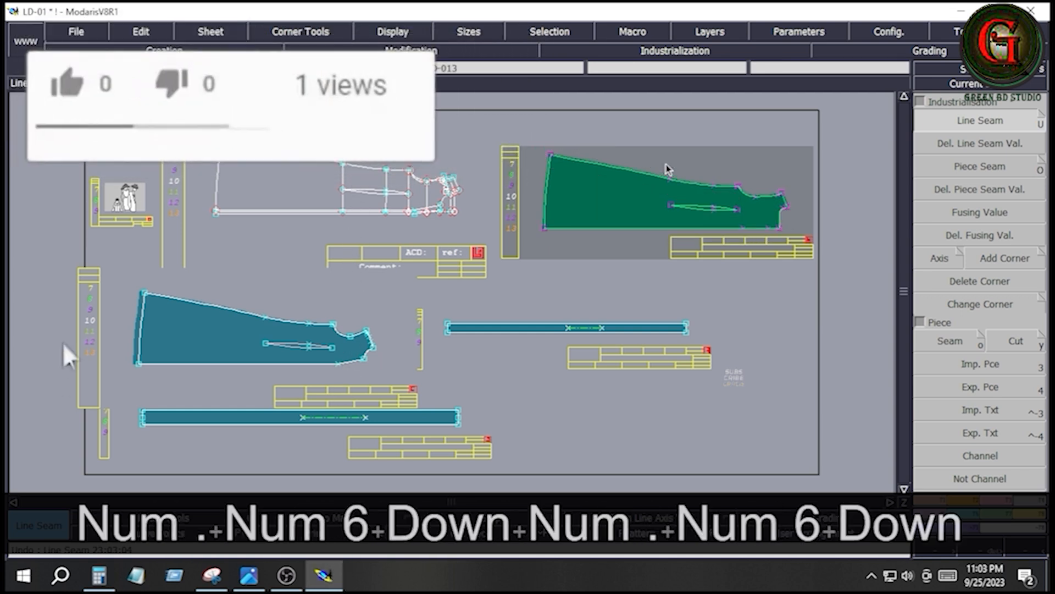
- Set the line seam on the back piece's hem edge to 3 cm at beginning and end
left_click(531, 202)
key("Down")
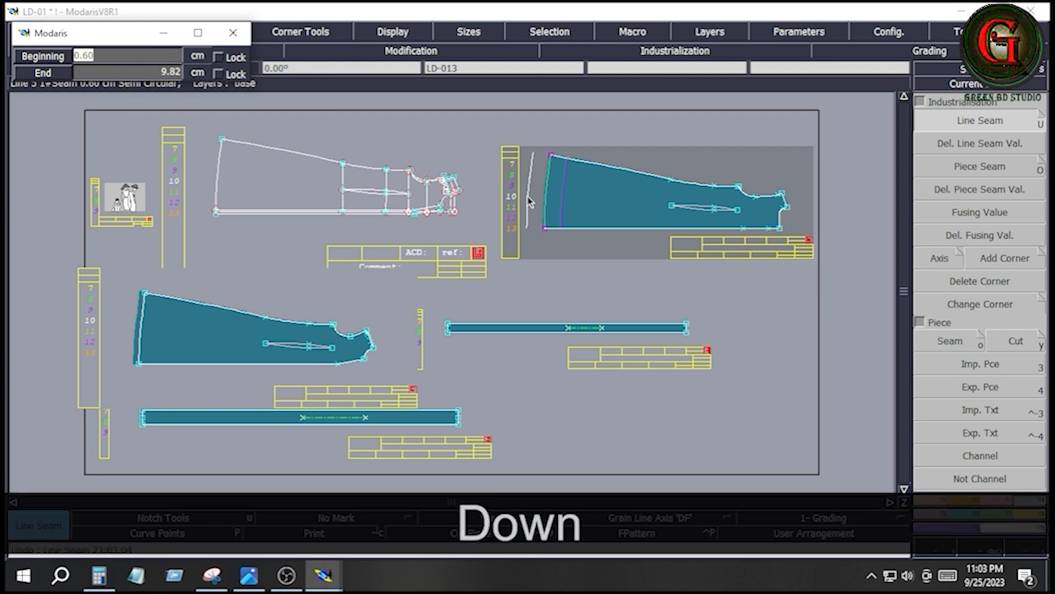
type("3")
key("Down")
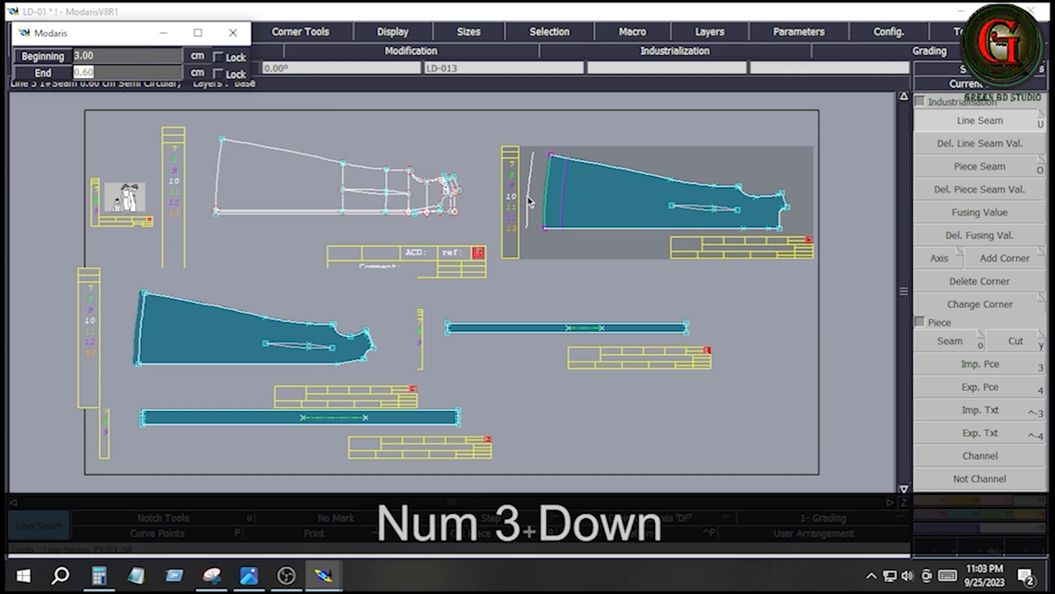
type("3")
key("Down")
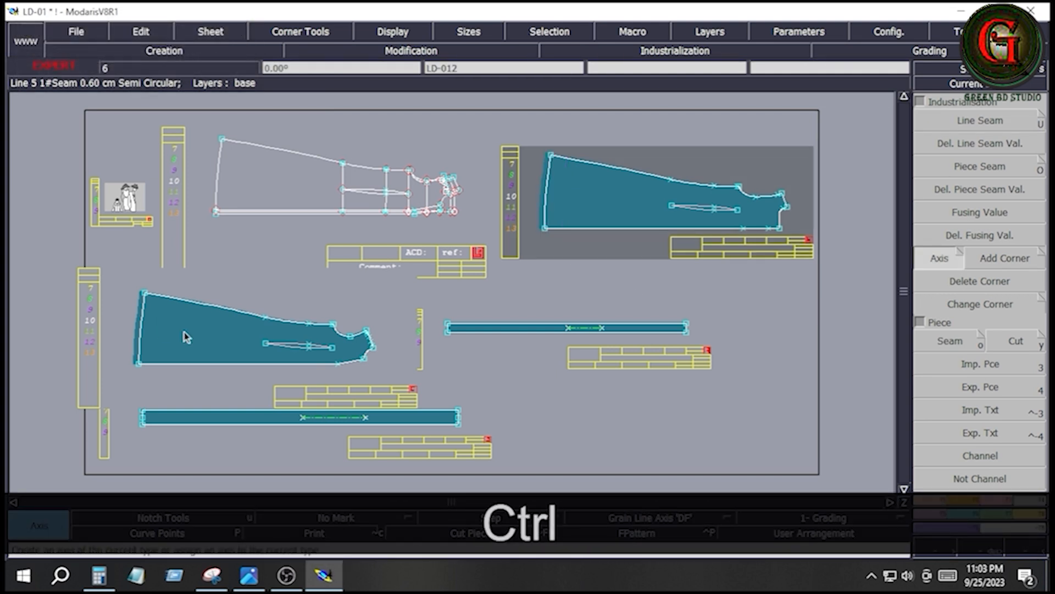
- Add a horizontal Grain Line Axis 'DF' to both the front and the back body pieces
left_click(187, 333, "ctrl")
left_click(226, 339, "ctrl")
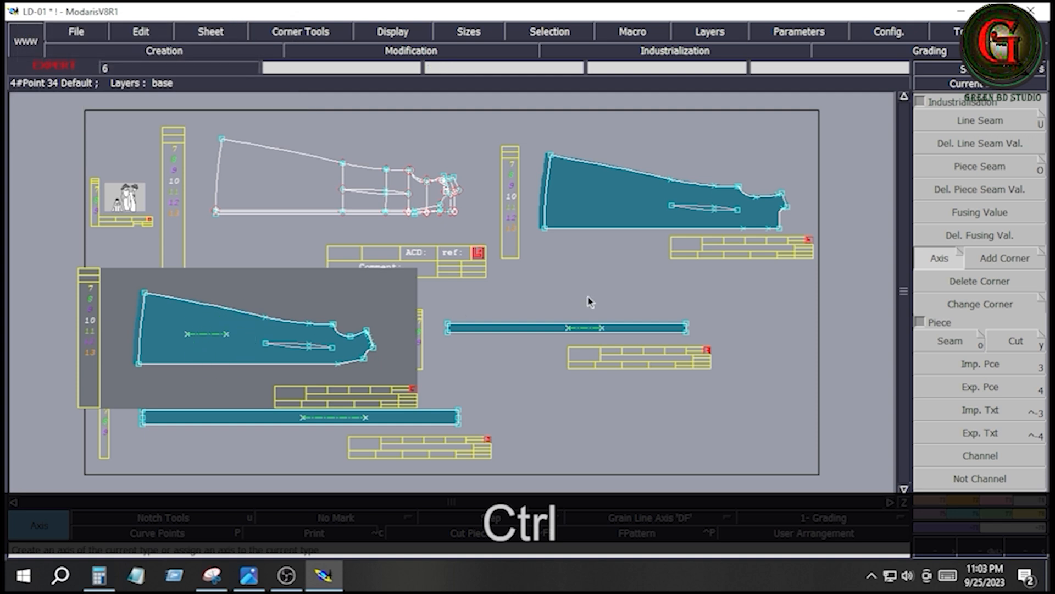
left_click(612, 195, "ctrl")
left_click(653, 195, "ctrl")
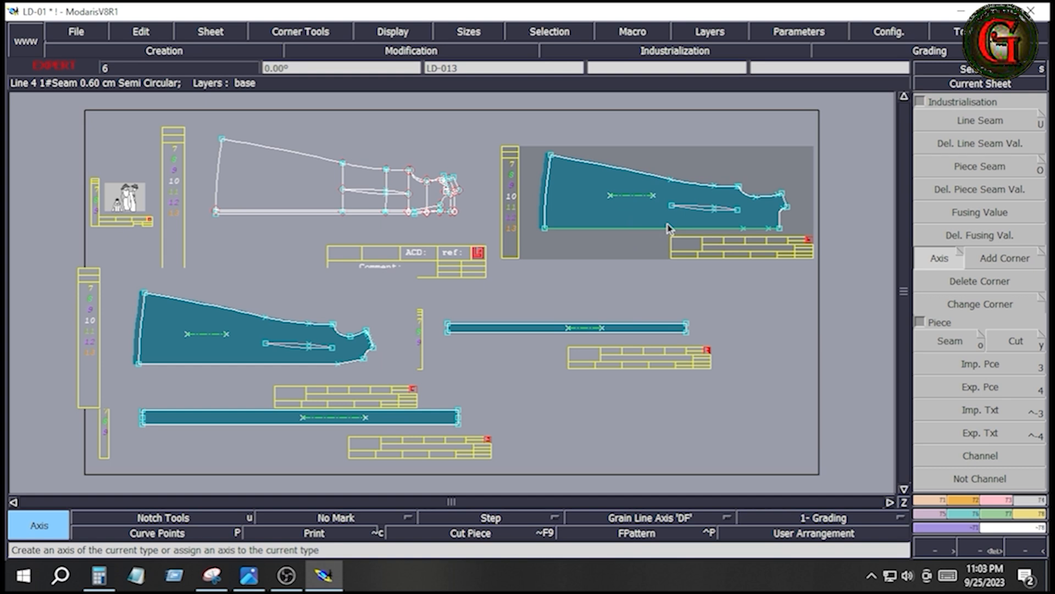
- Bring up the back piece and check the back yoke depth and gathers on the size chart's dress sketch
key("Home")
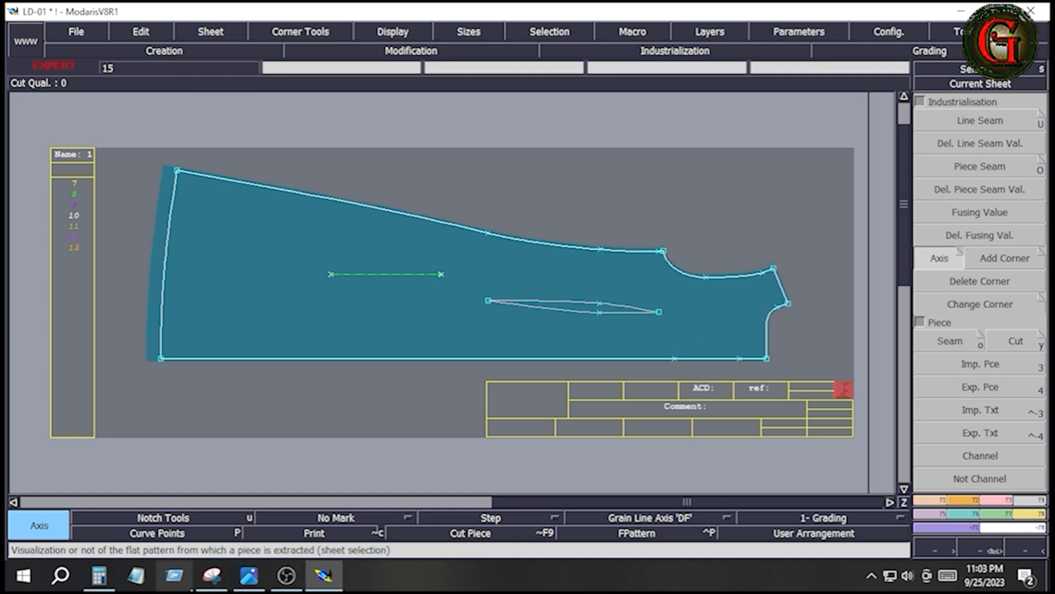
left_click(249, 575)
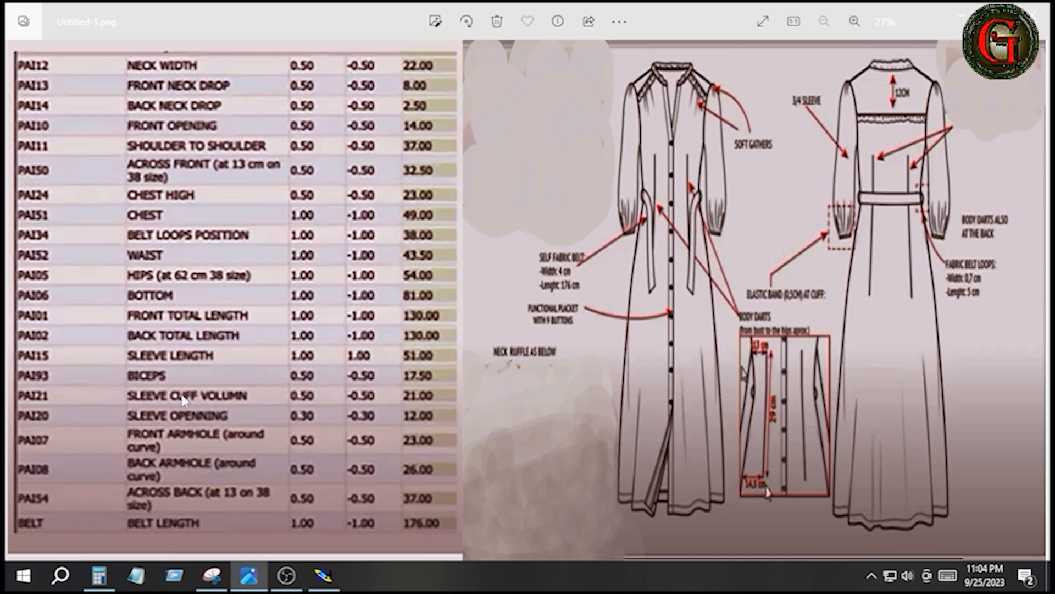
scroll(931, 262, "up", 3)
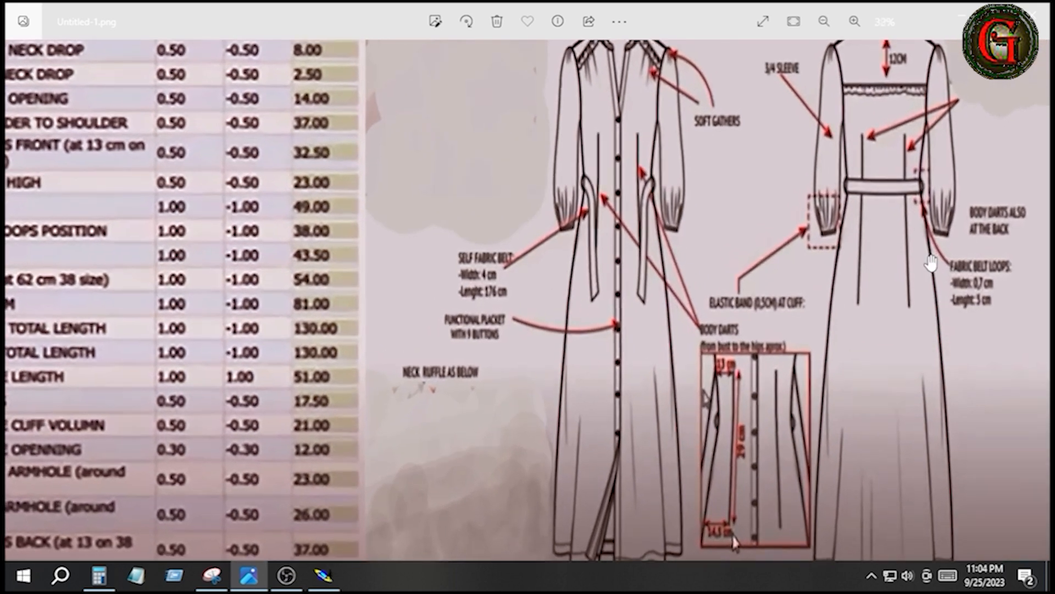
scroll(930, 264, "down", 3)
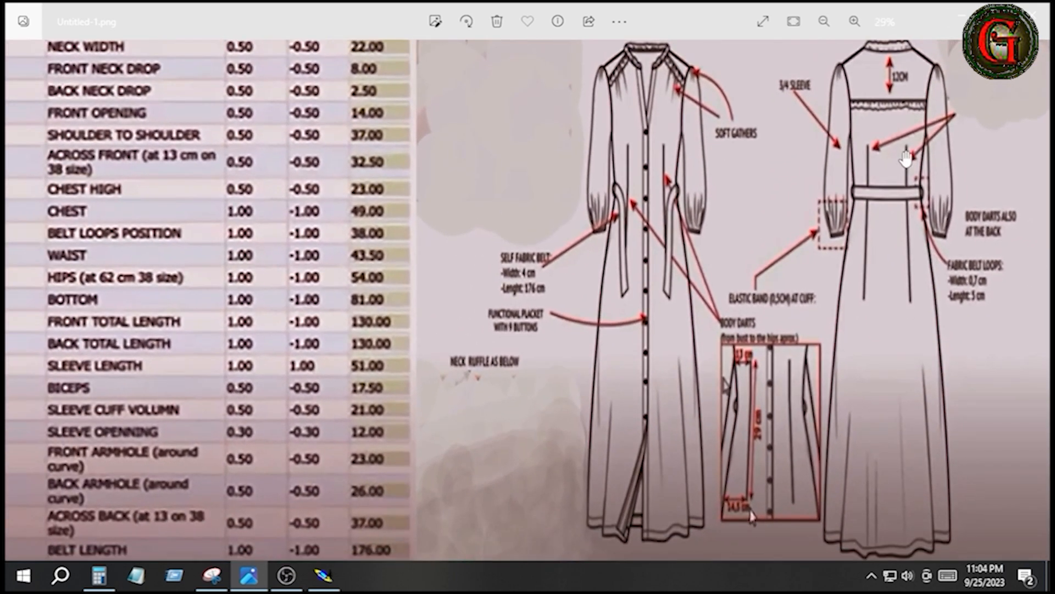
scroll(905, 159, "up", 4)
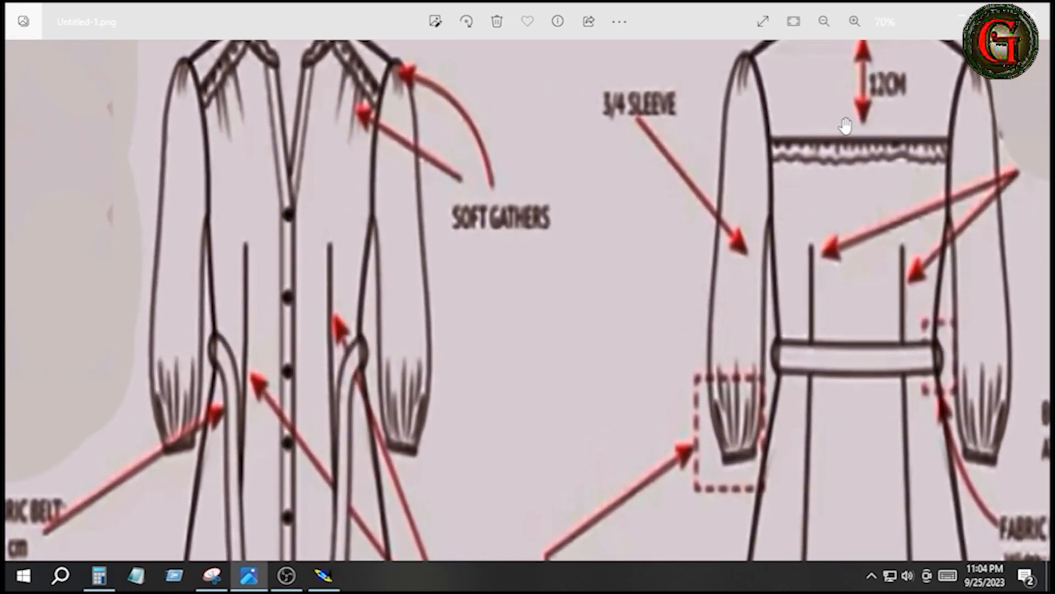
scroll(830, 180, "down", 1)
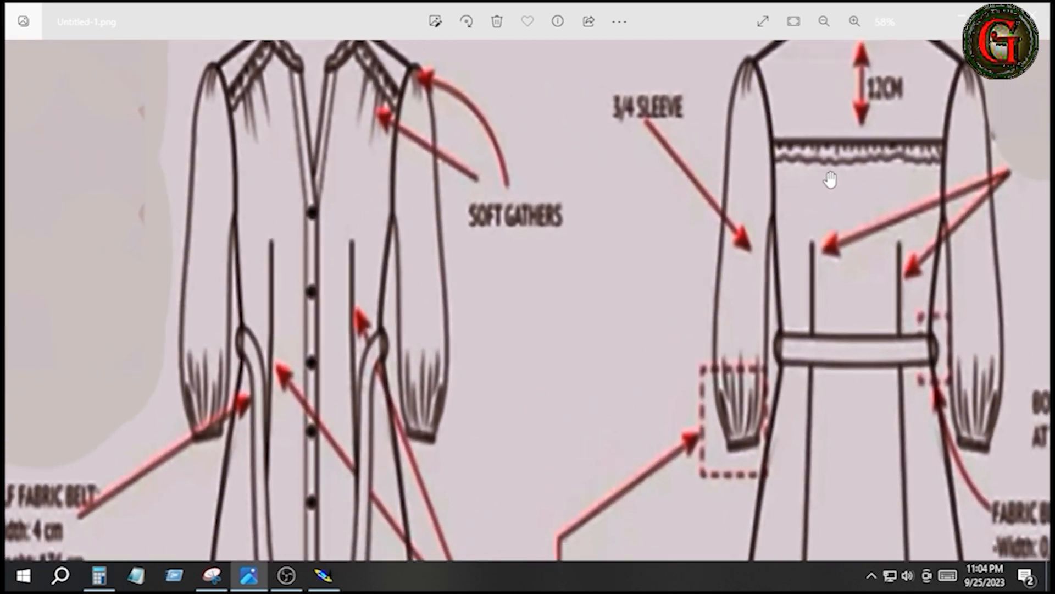
scroll(830, 180, "down", 2)
key("alt+Tab")
- Add a developed point 12 cm from the centre-back neck corner and insert it into the centre-back line
left_click(927, 500)
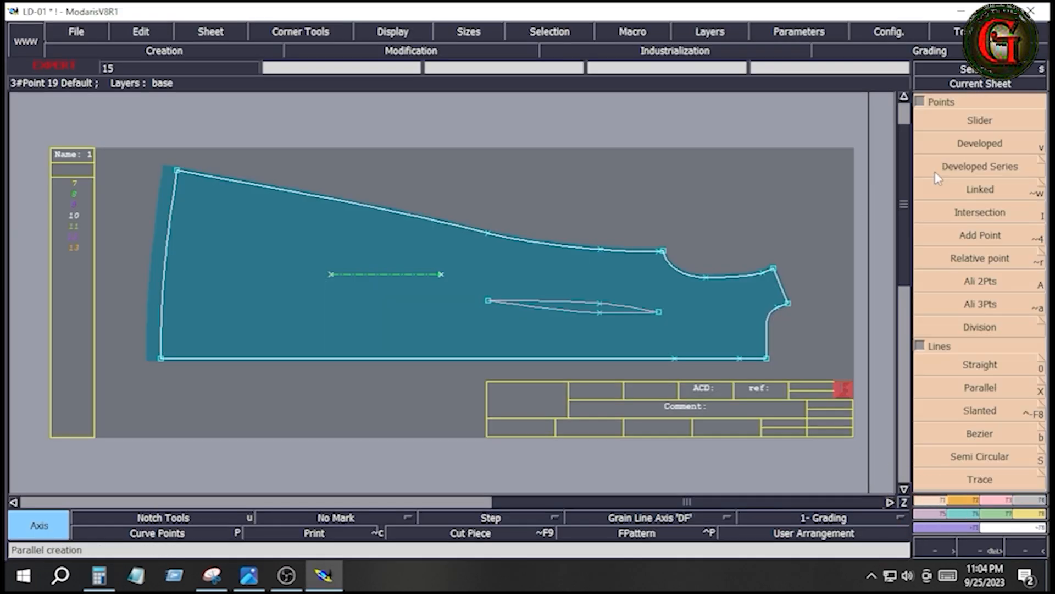
left_click(977, 144)
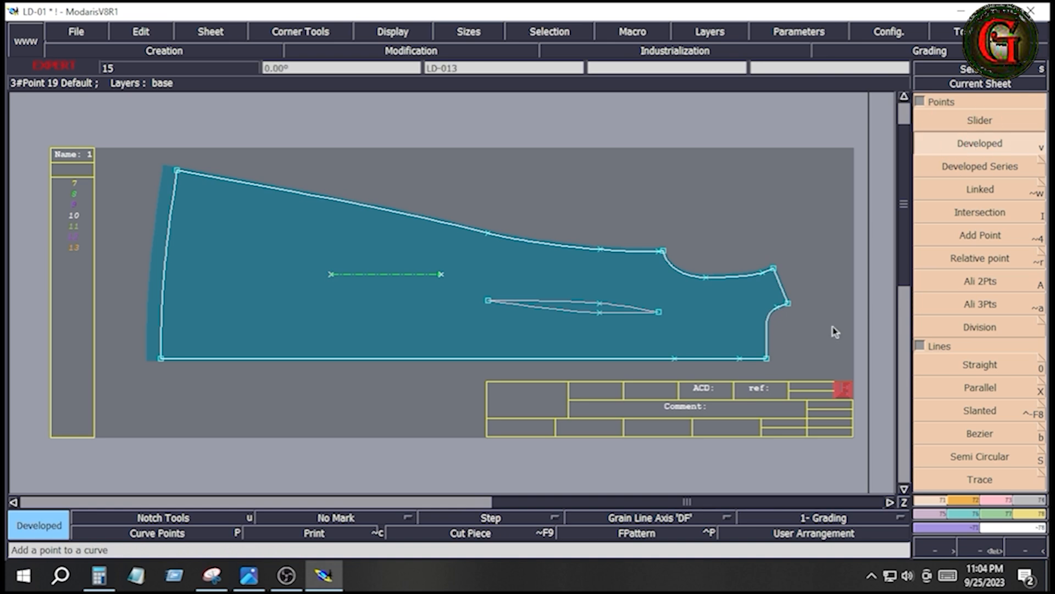
left_click(768, 360)
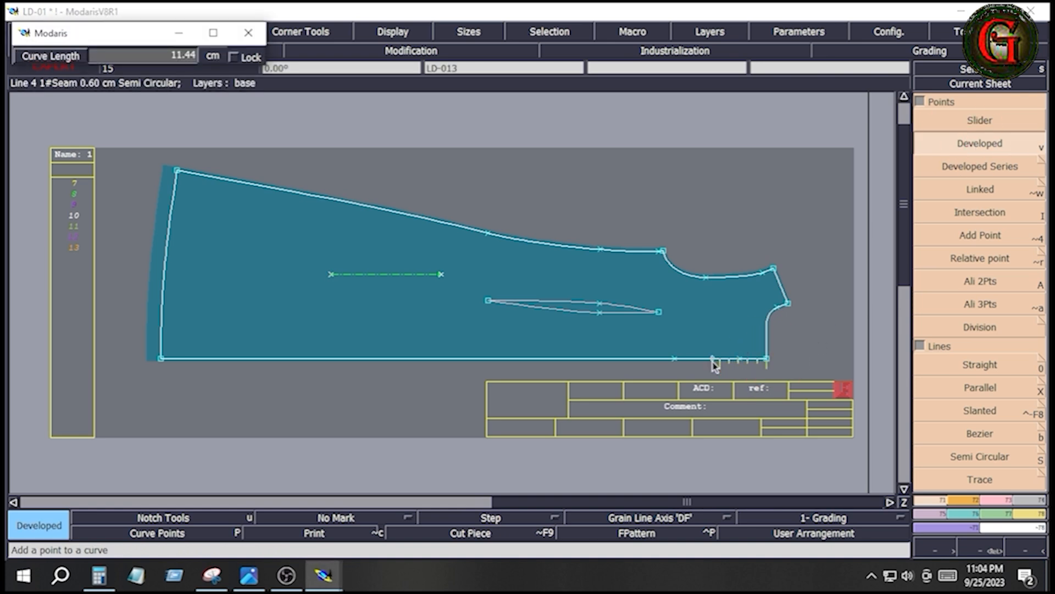
key("Down")
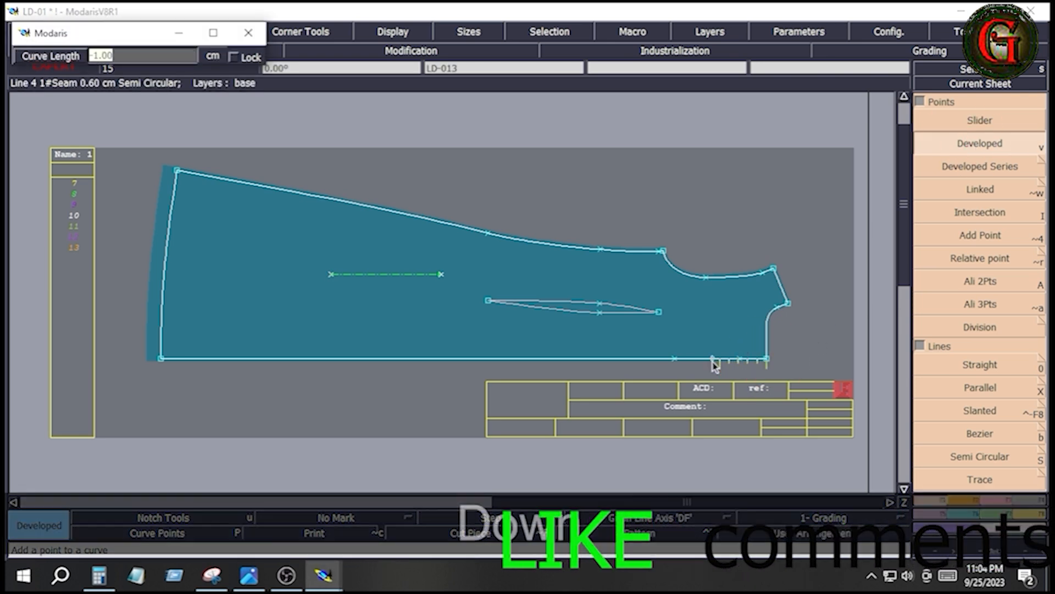
type("12")
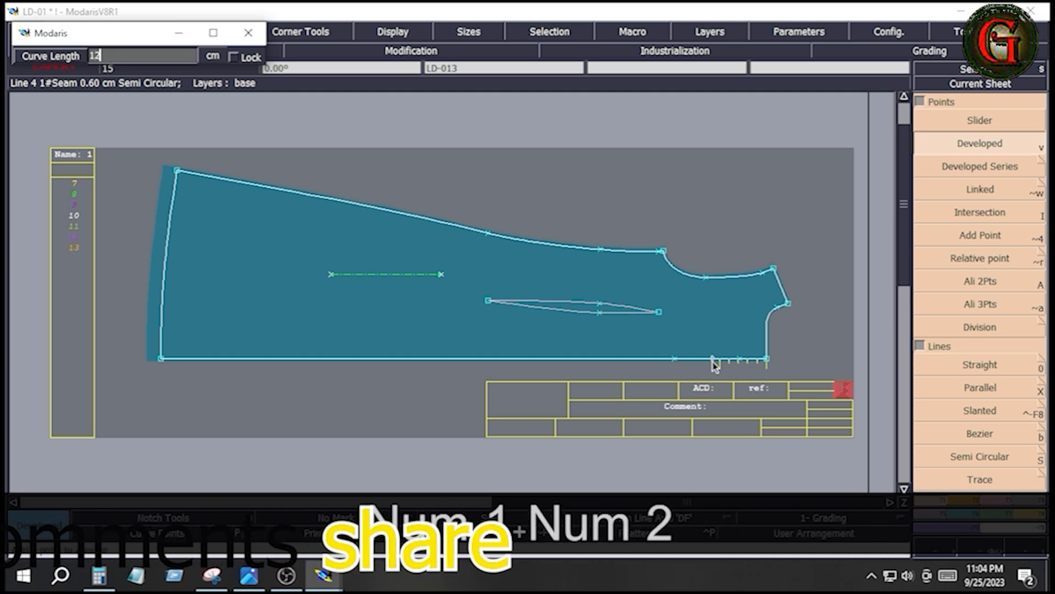
key("Return")
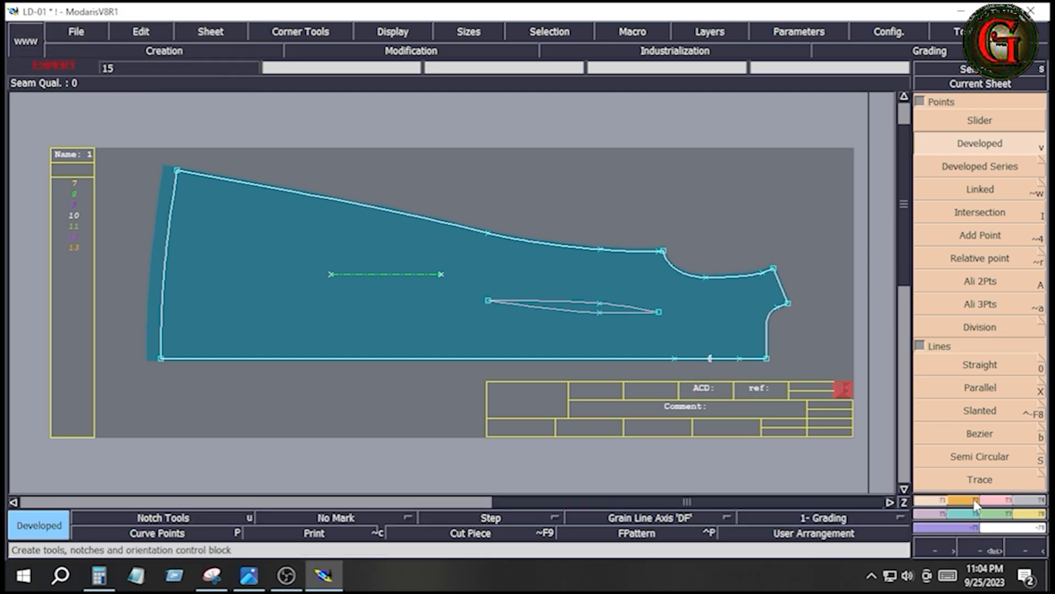
left_click(973, 499)
left_click(937, 500)
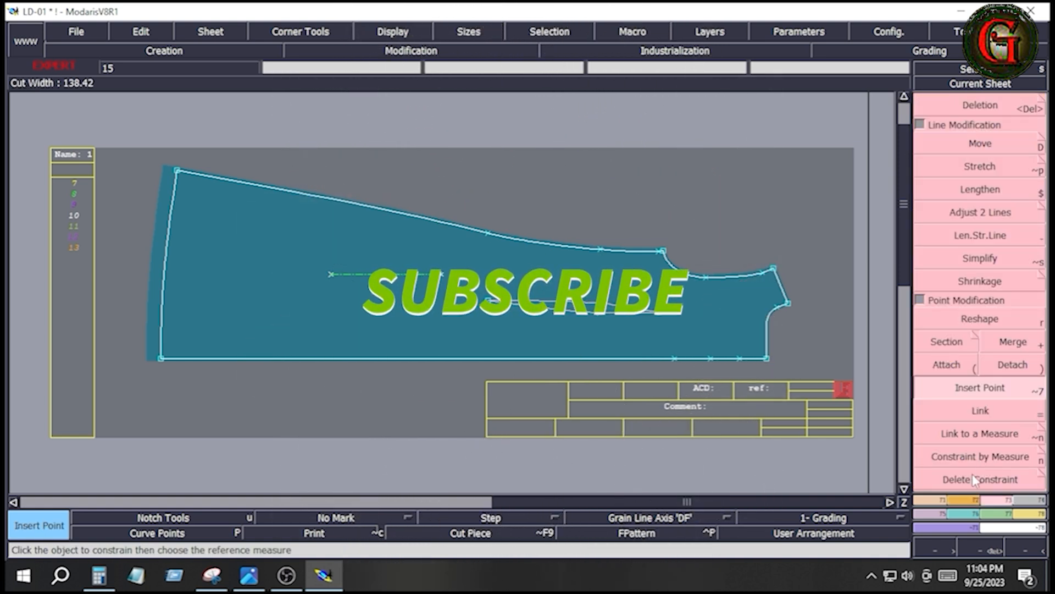
- Draw a vertical Bezier line from the 12 cm centre-back point across the back piece, ending beyond the armhole
left_click(937, 507)
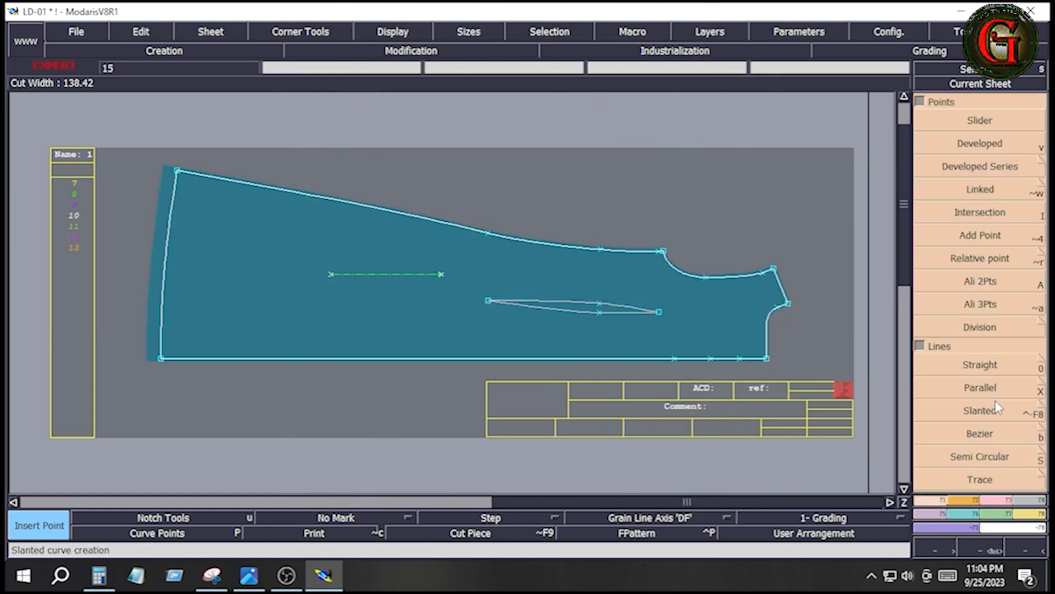
left_click(987, 434)
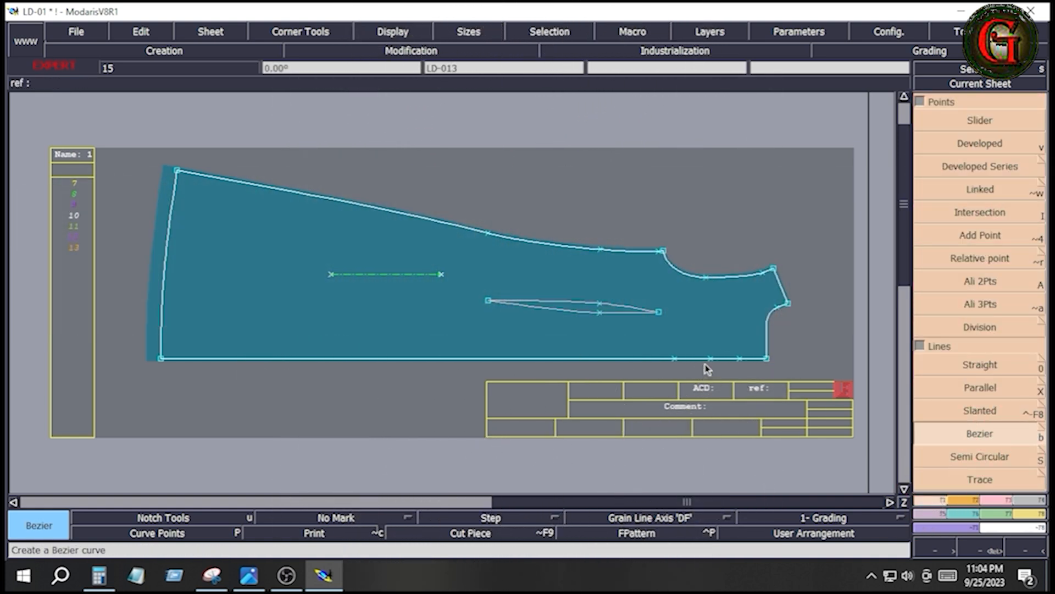
left_click(710, 359)
key("ctrl")
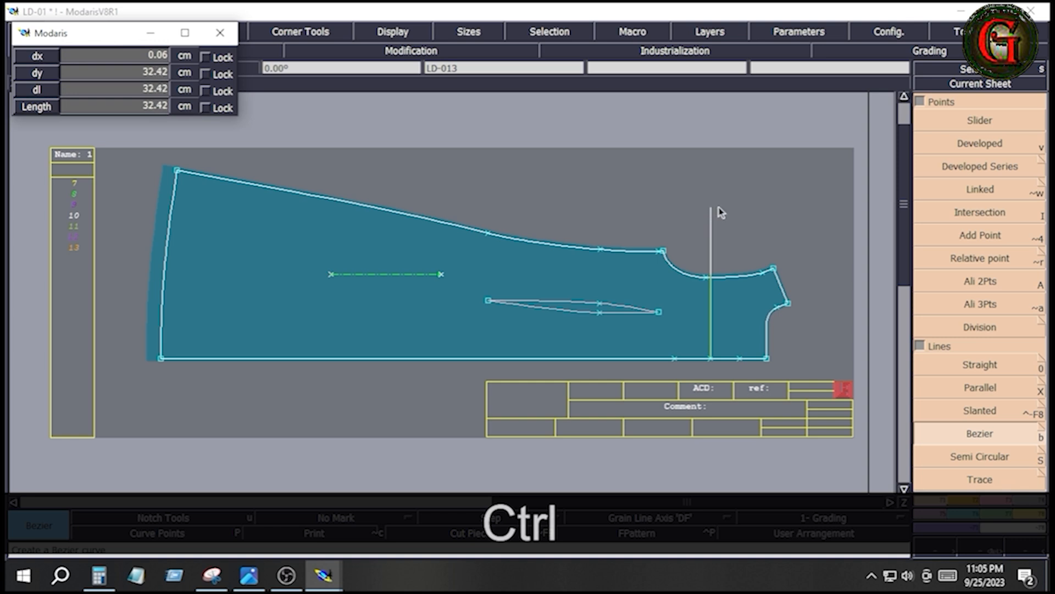
left_click(718, 191)
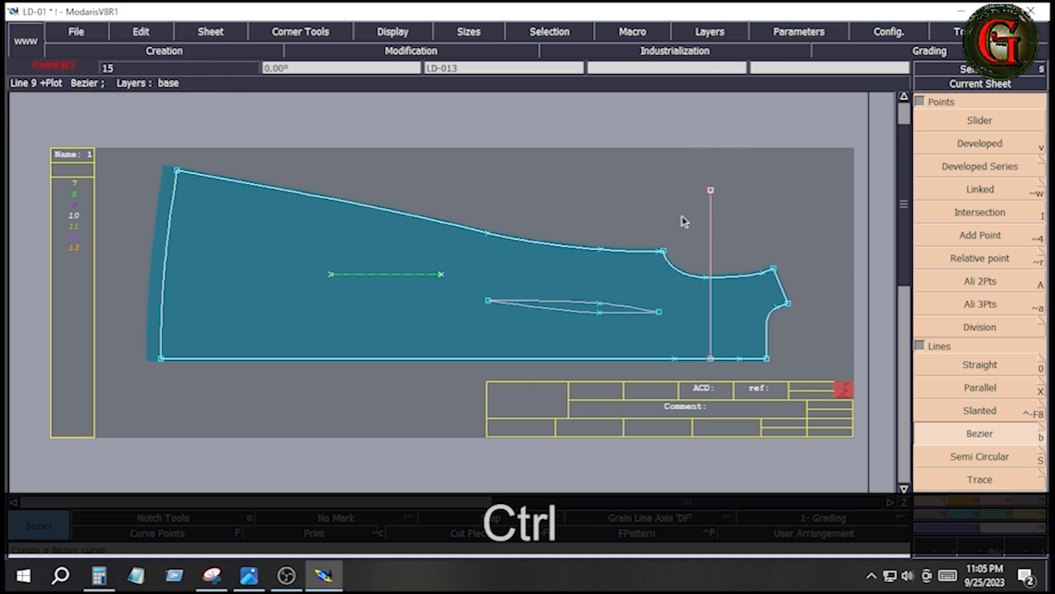
- Trim the vertical yoke line to the armhole curve with Adjust 2 Lines
key("Return")
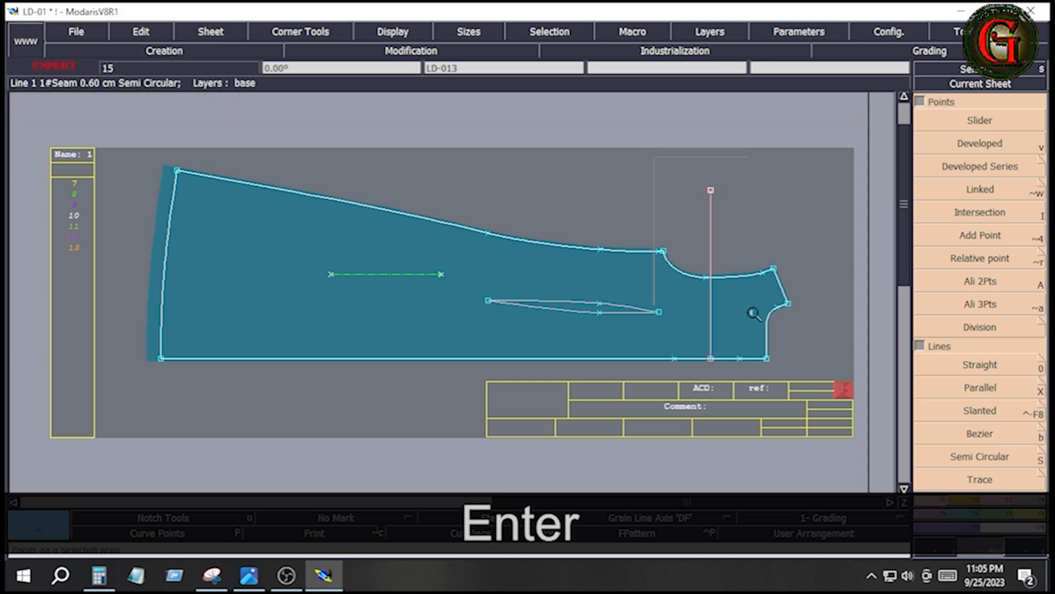
scroll(789, 370, "up", 2)
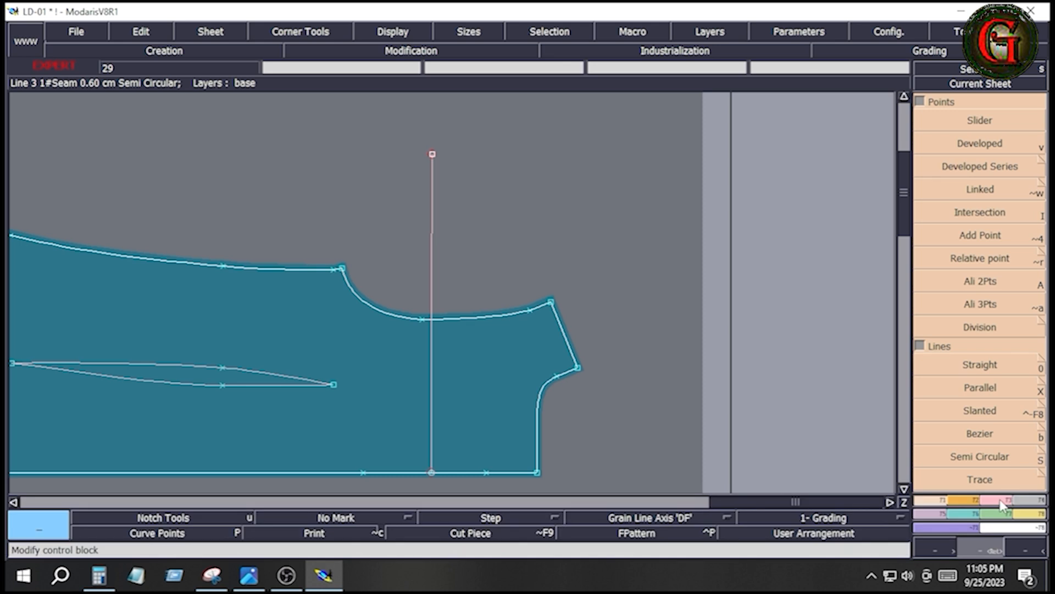
left_click(1001, 499)
left_click(969, 214)
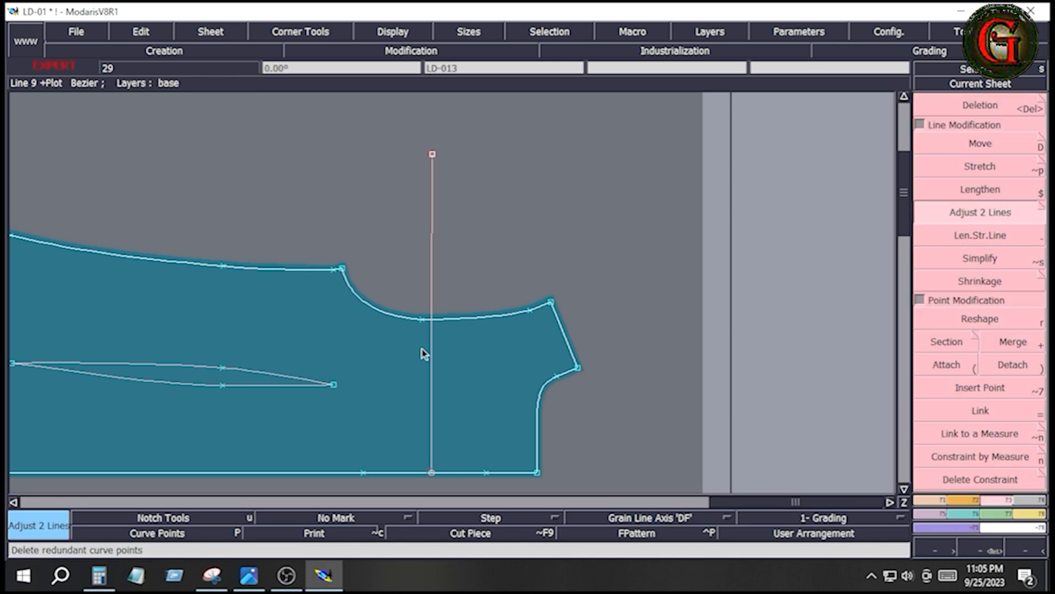
left_click(454, 317)
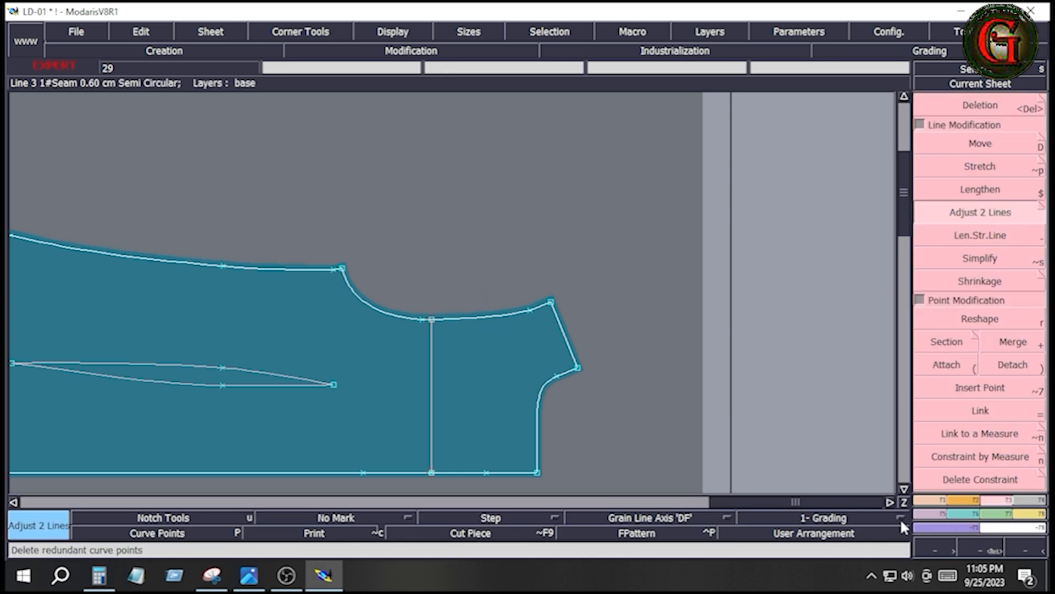
- Add a developed point at -5 cm from the yoke line's armhole end and insert it into the line
left_click(935, 501)
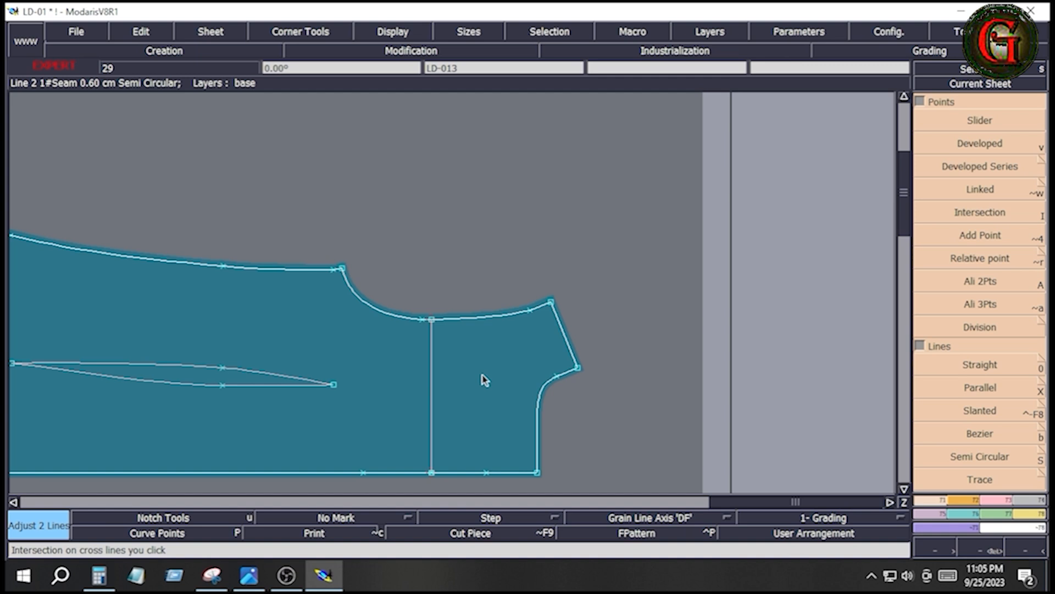
left_click(981, 144)
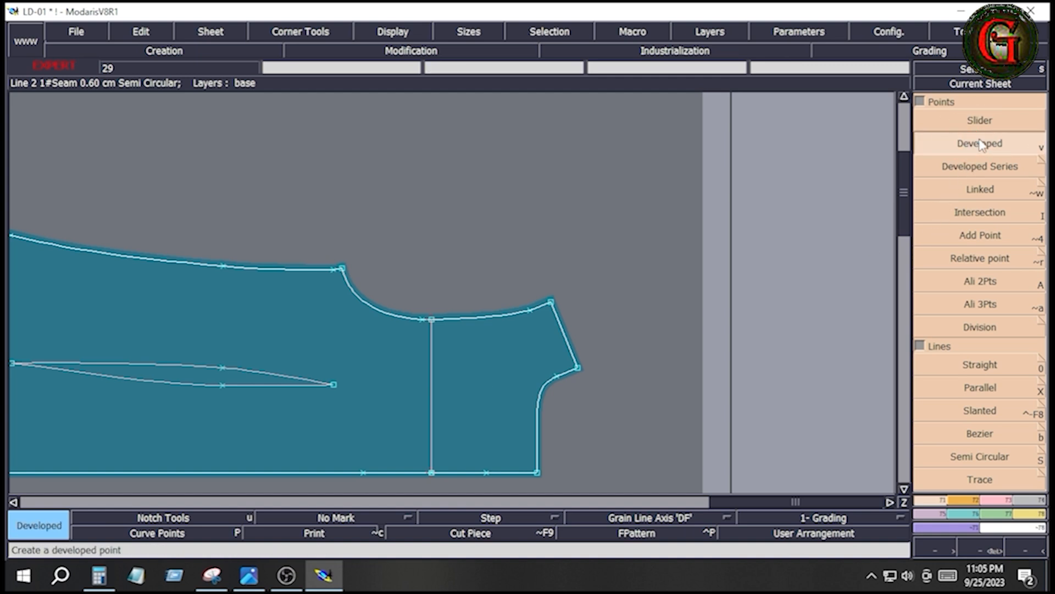
left_click(433, 323)
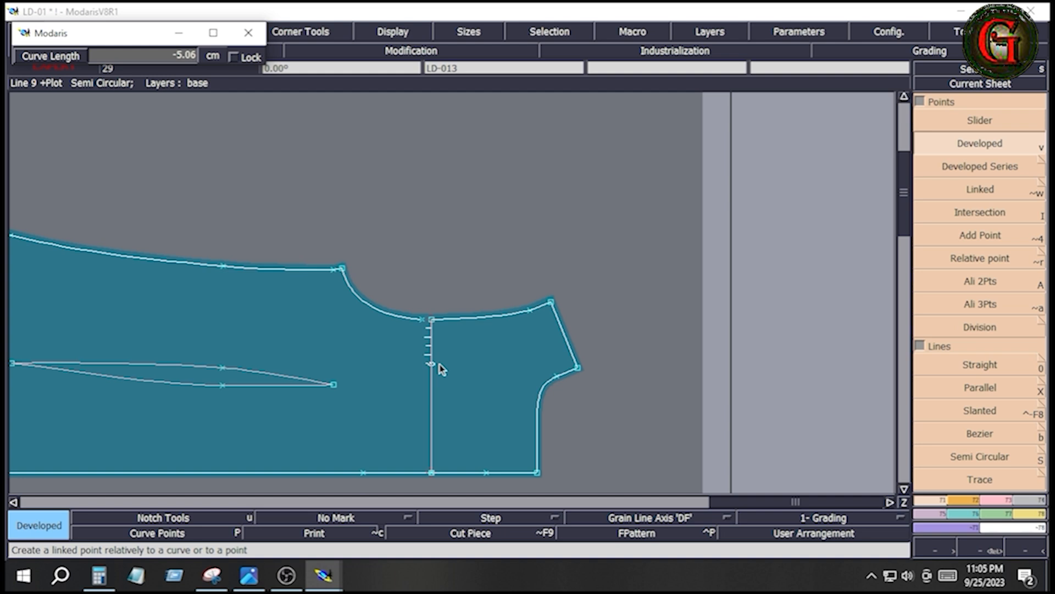
key("Down")
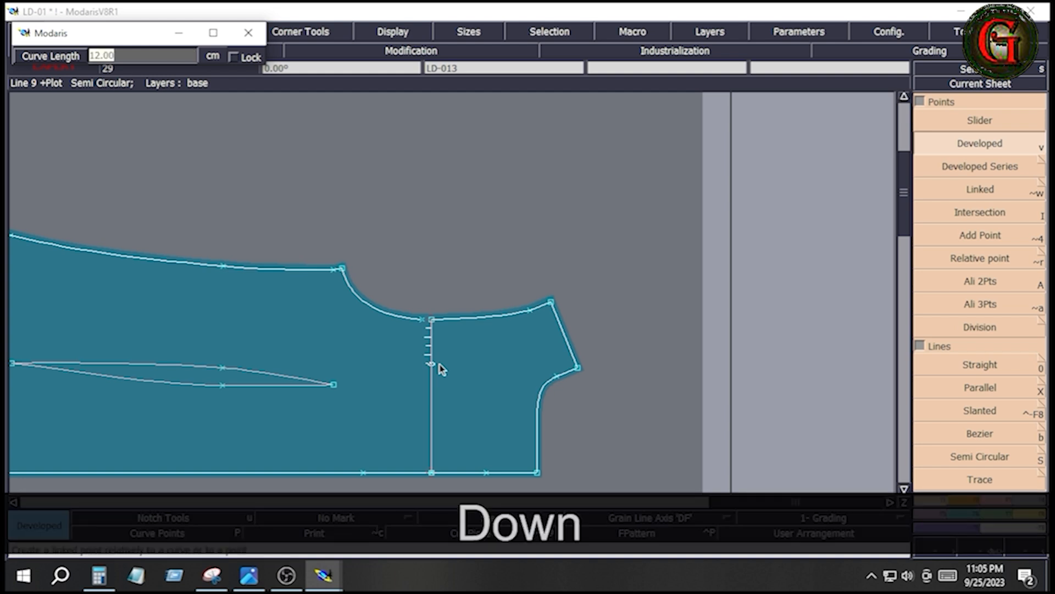
type("-5")
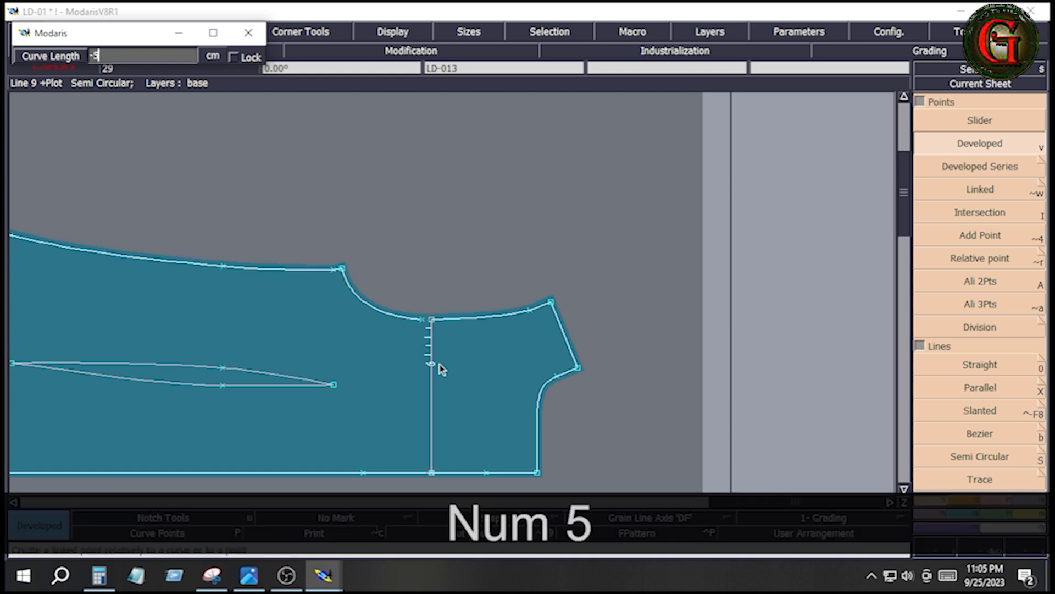
key("Return")
left_click(466, 404)
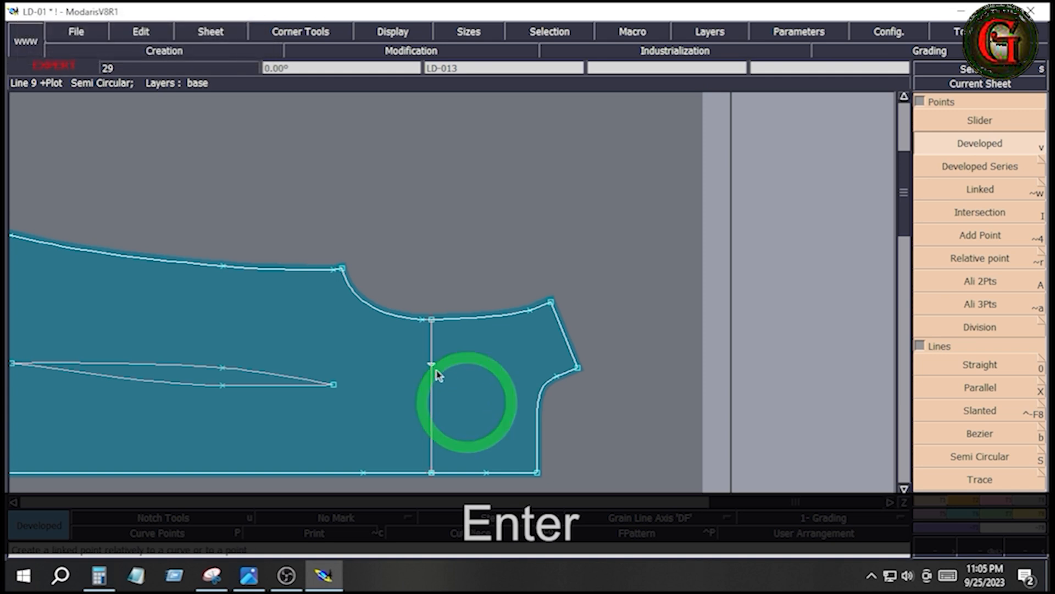
key("F2")
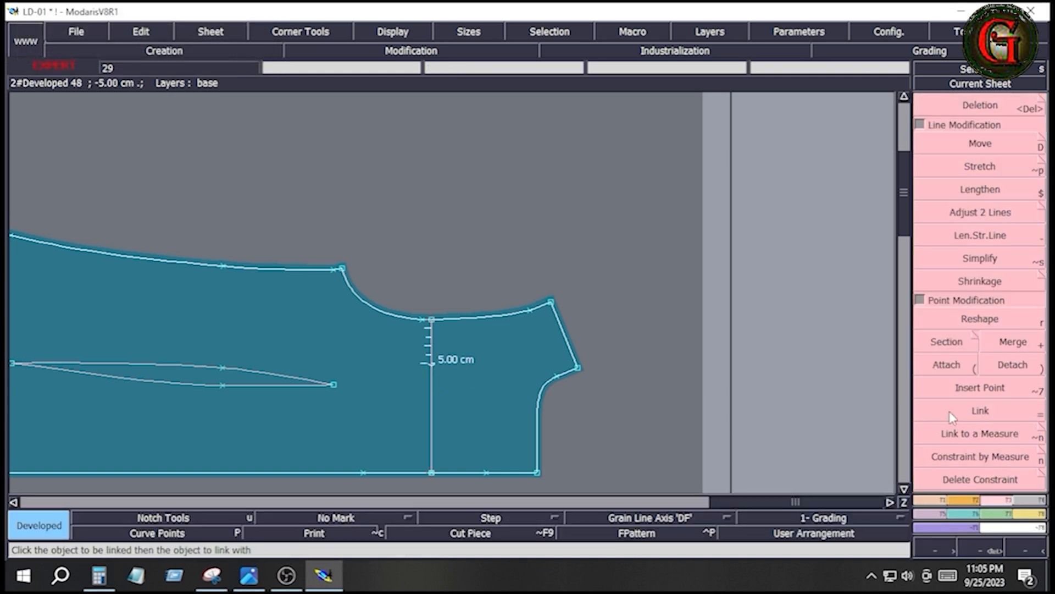
left_click(980, 388)
left_click(432, 363)
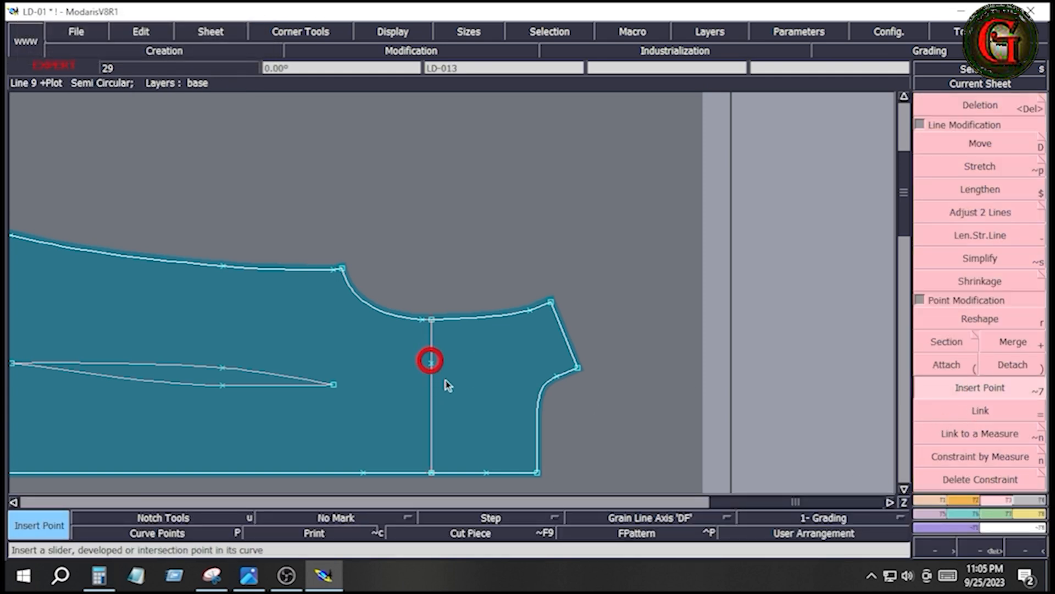
- Create a parallel of the yoke line at 0.5 cm on its hem side
key("F1")
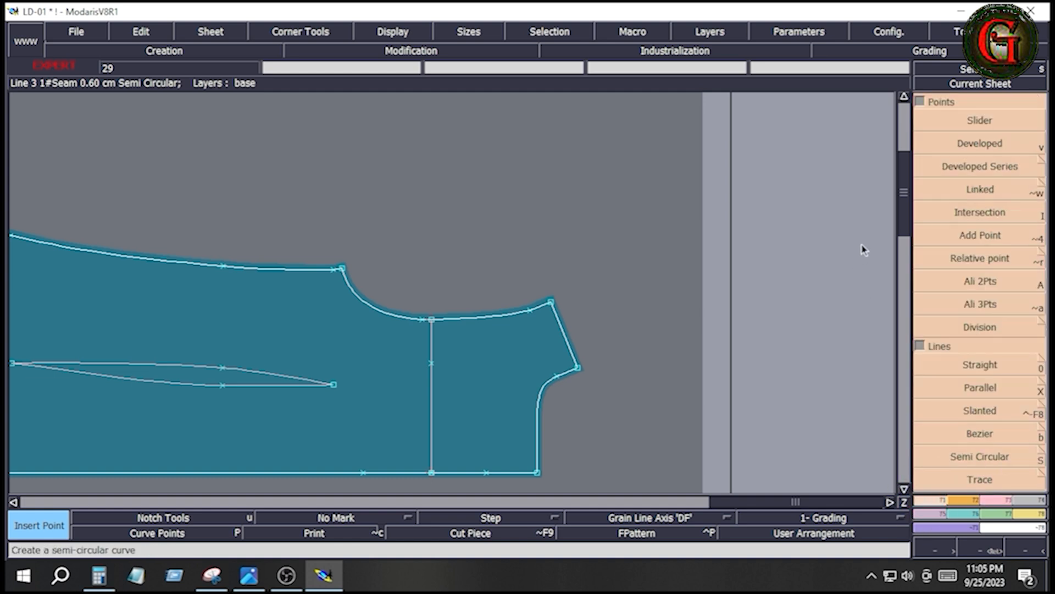
left_click(980, 387)
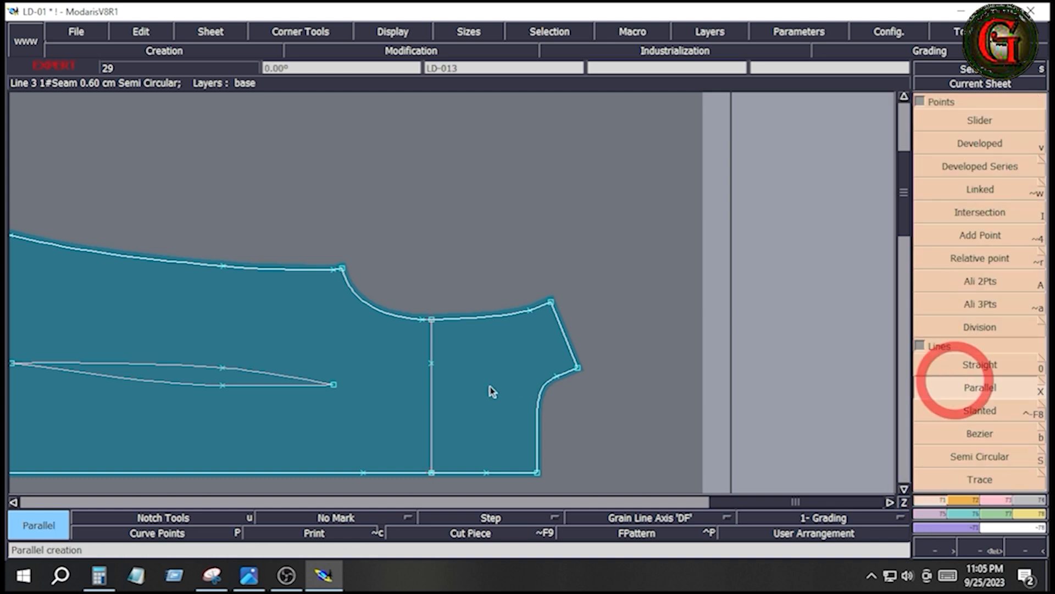
left_click(432, 398)
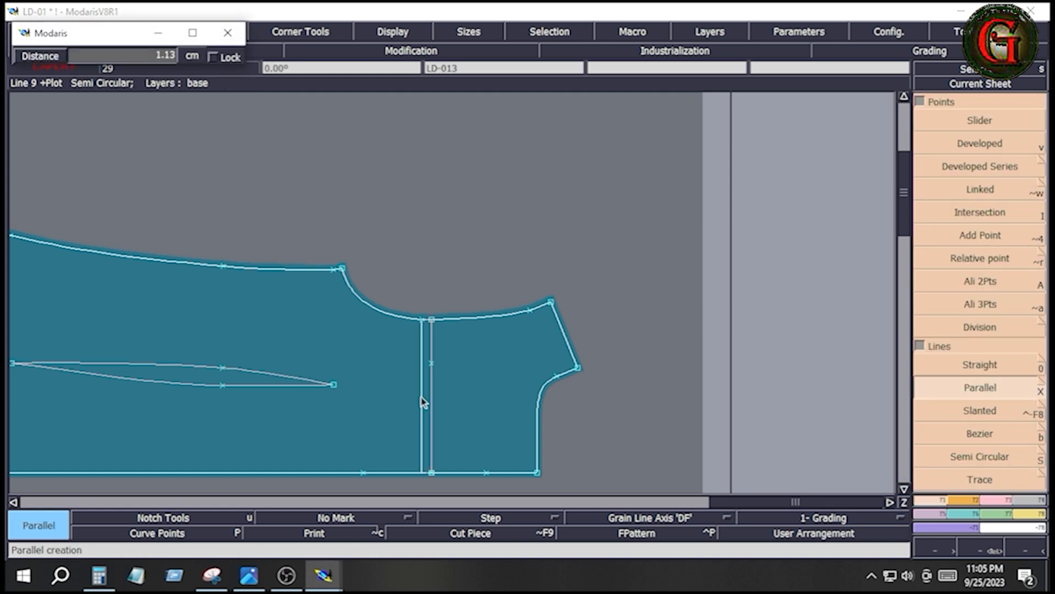
key("ctrl+z")
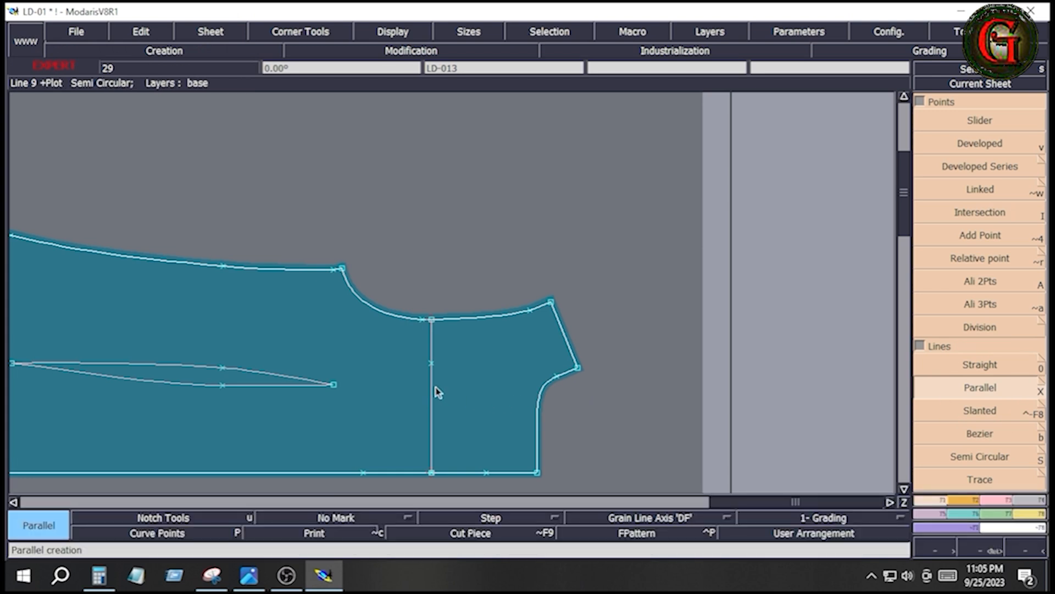
left_click(432, 390)
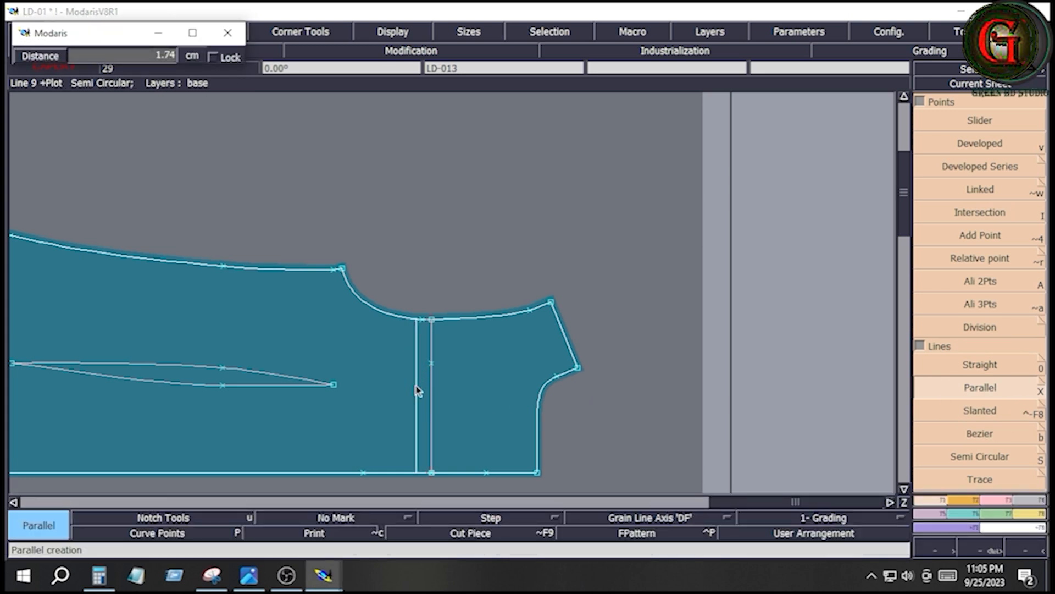
key("Down")
type(".5")
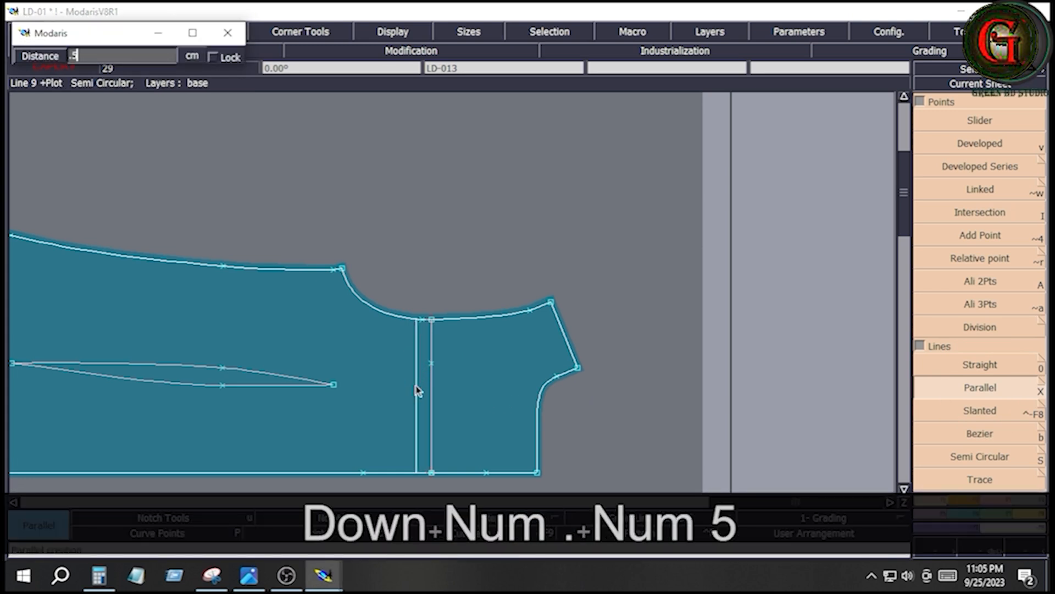
key("Return")
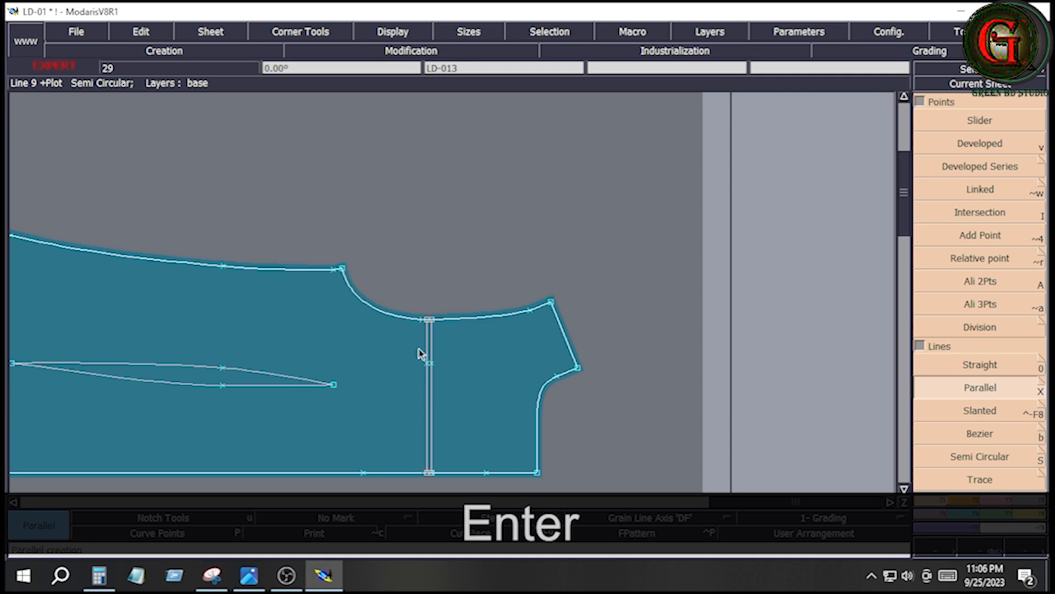
- Lengthen the parallel line by 0.5 cm beyond the armhole curve with Len.Str.Line
key("Return")
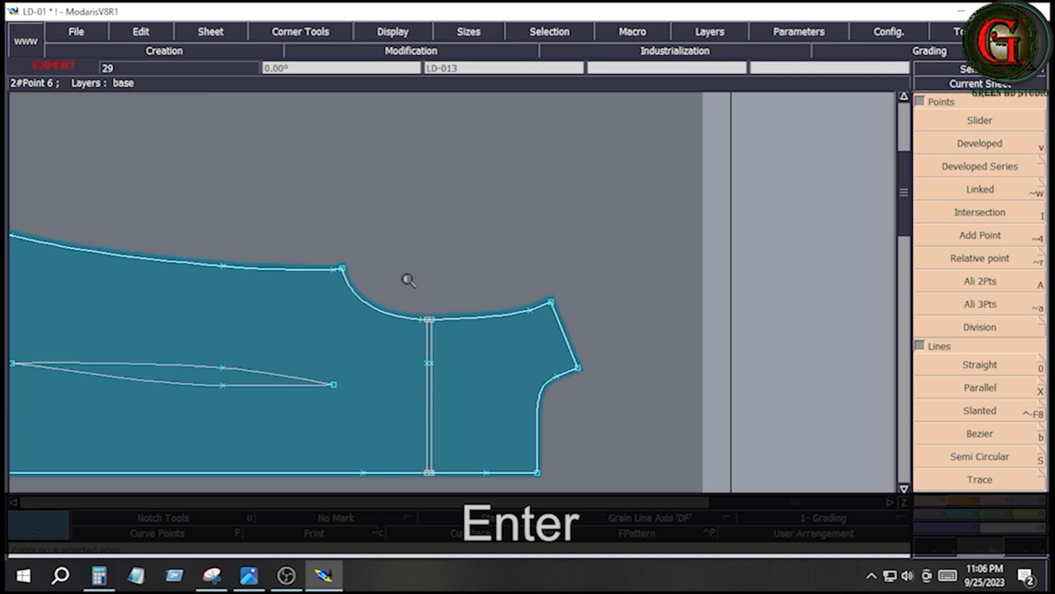
left_click_drag(407, 275, 450, 385)
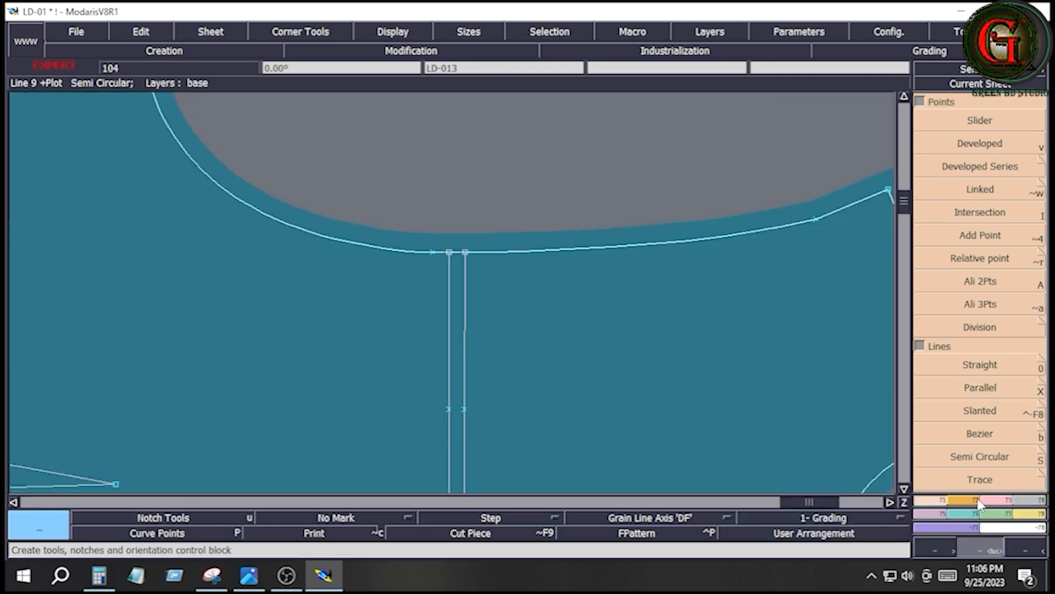
left_click(995, 499)
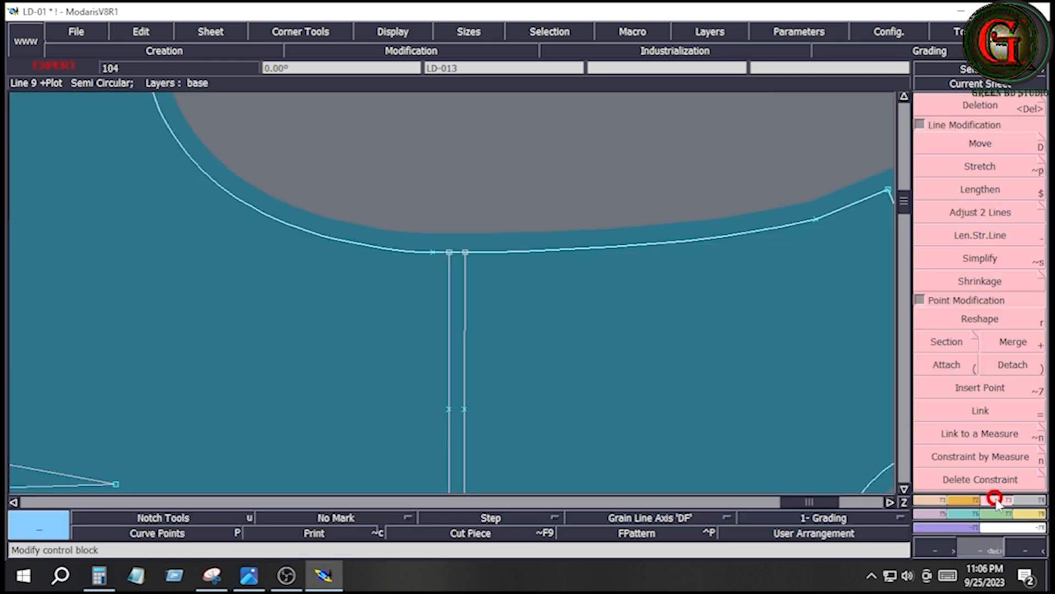
left_click(978, 236)
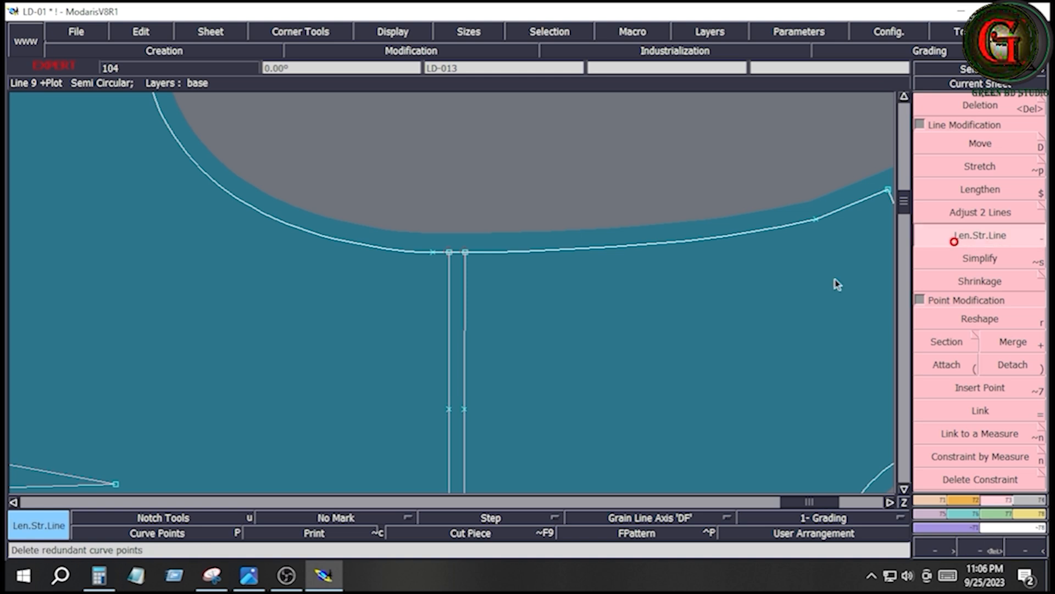
left_click(450, 276)
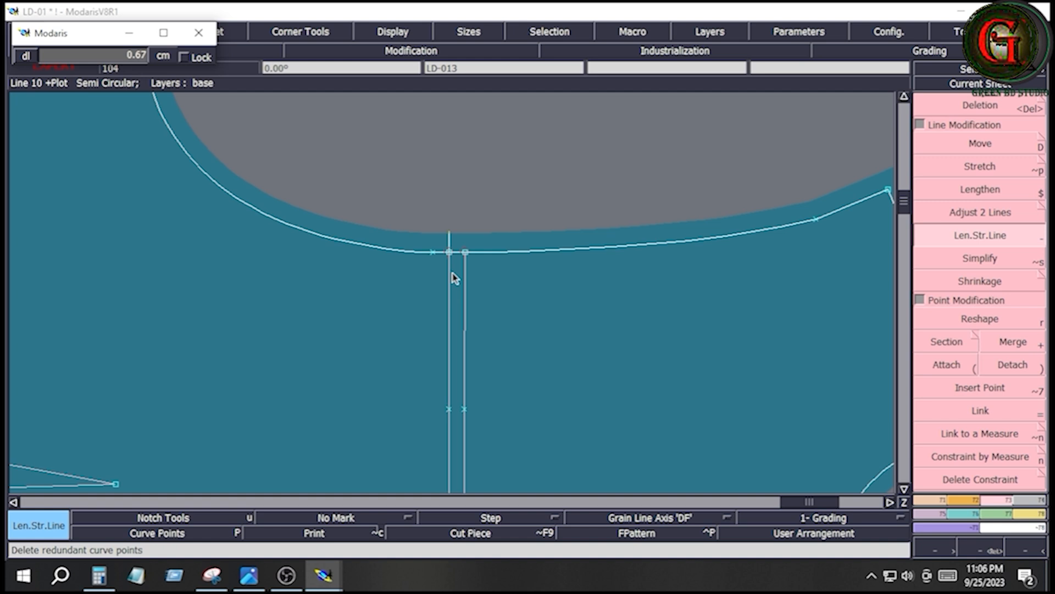
key("Down")
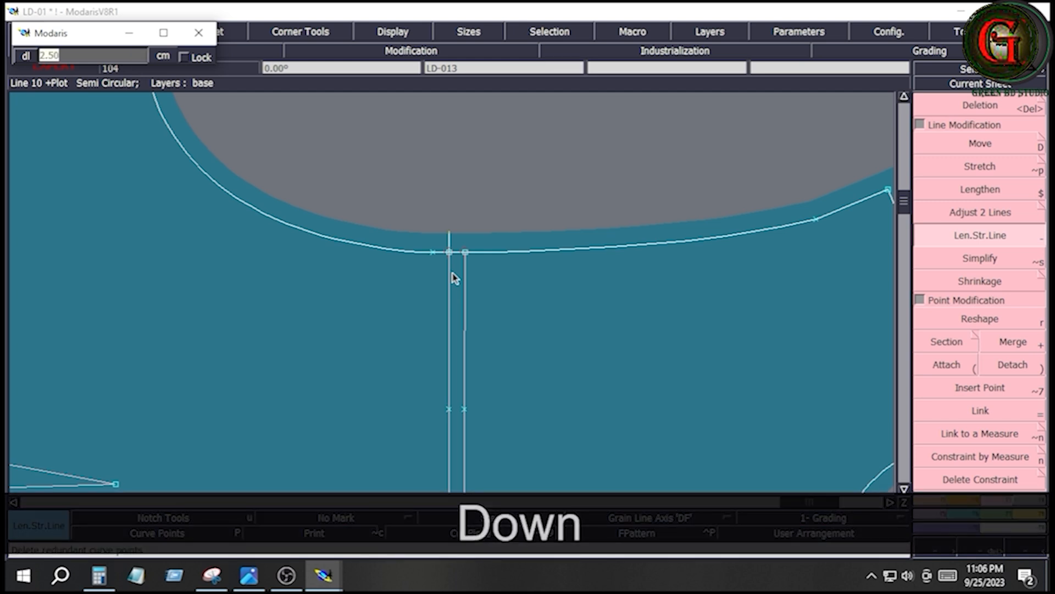
type(".5")
key("Return")
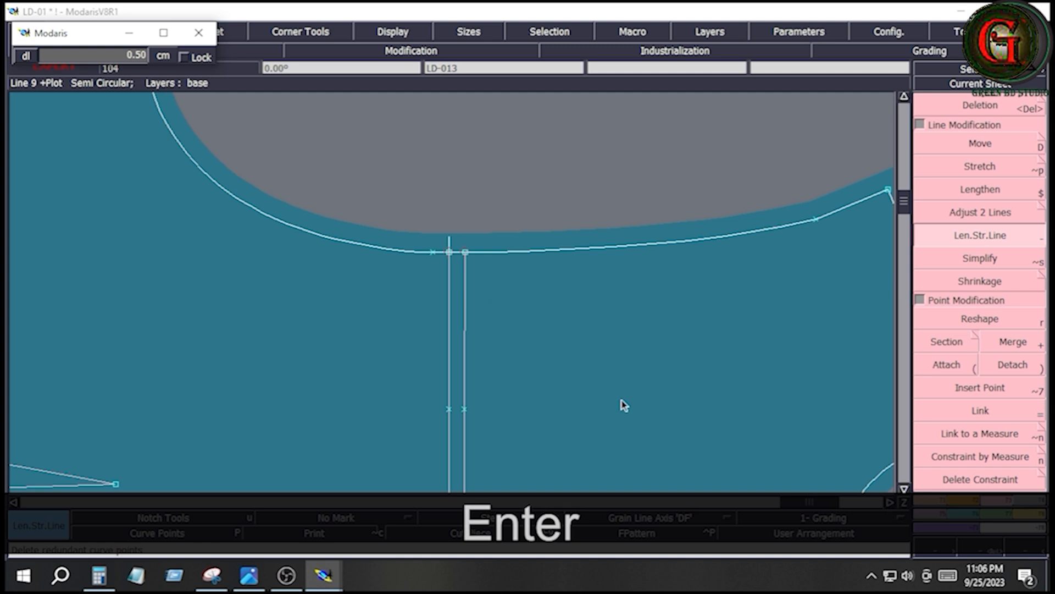
- Draw a Bezier line from the lengthened end of the parallel line to the 5 cm point on the yoke line
left_click(940, 500)
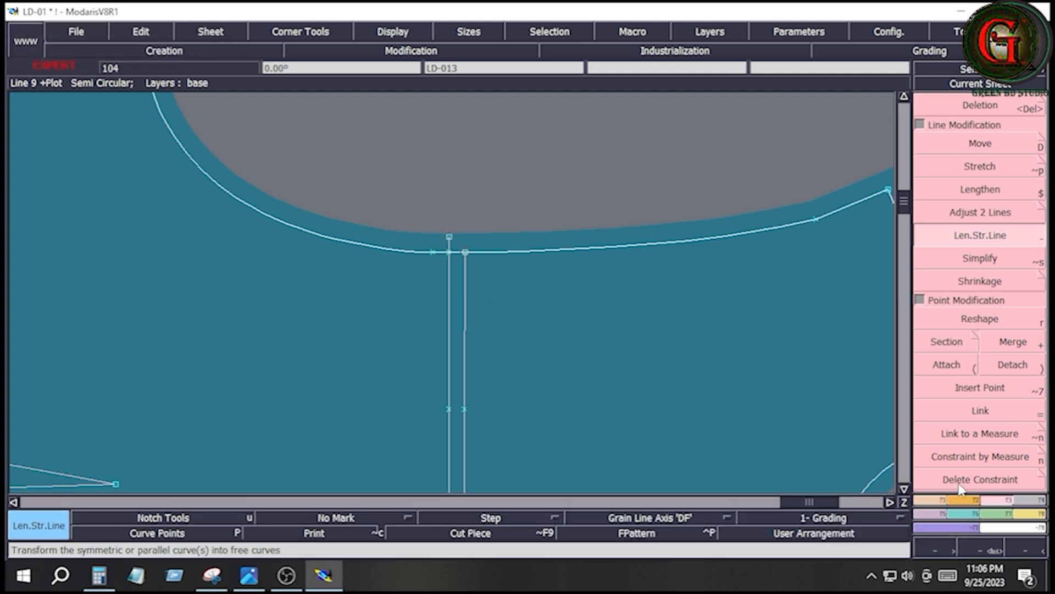
left_click(927, 500)
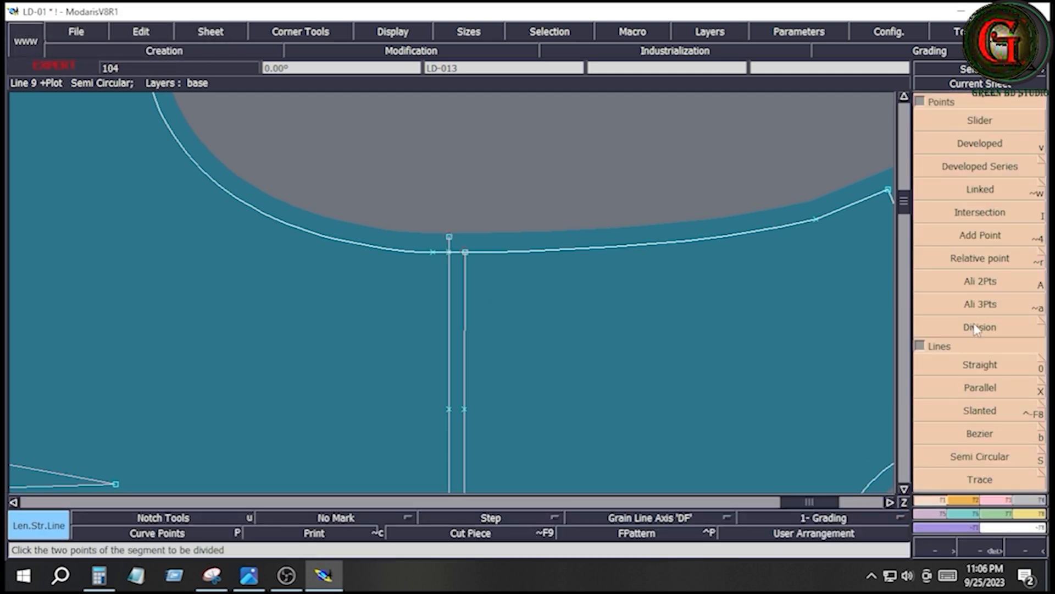
left_click(980, 433)
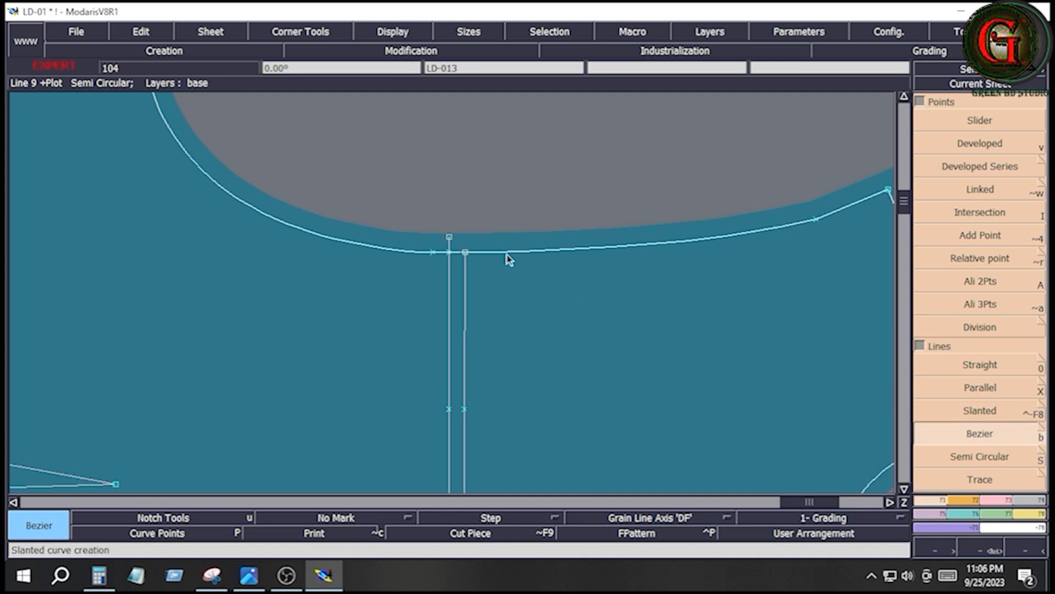
left_click(450, 242)
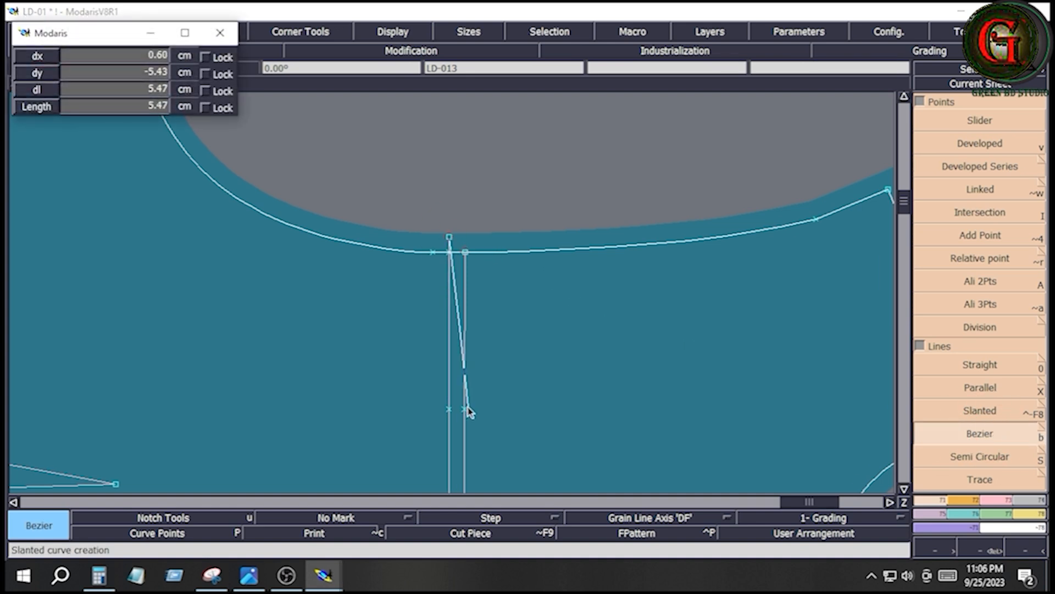
left_click(464, 410)
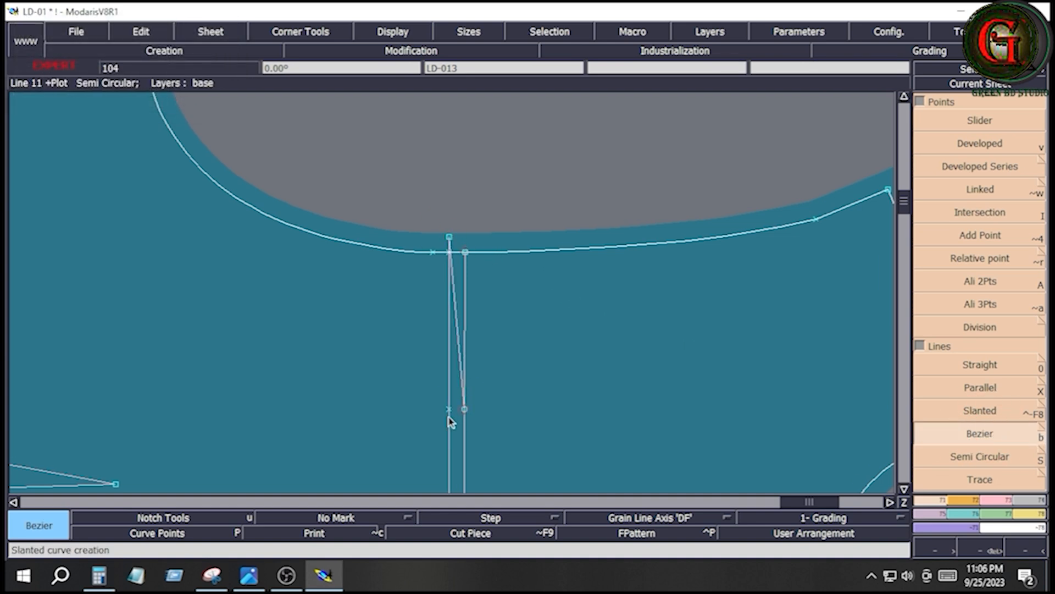
- Delete the 0.5 cm parallel construction line and insert the yoke line's armhole end point into the armhole curve
key("Delete")
left_click(448, 417)
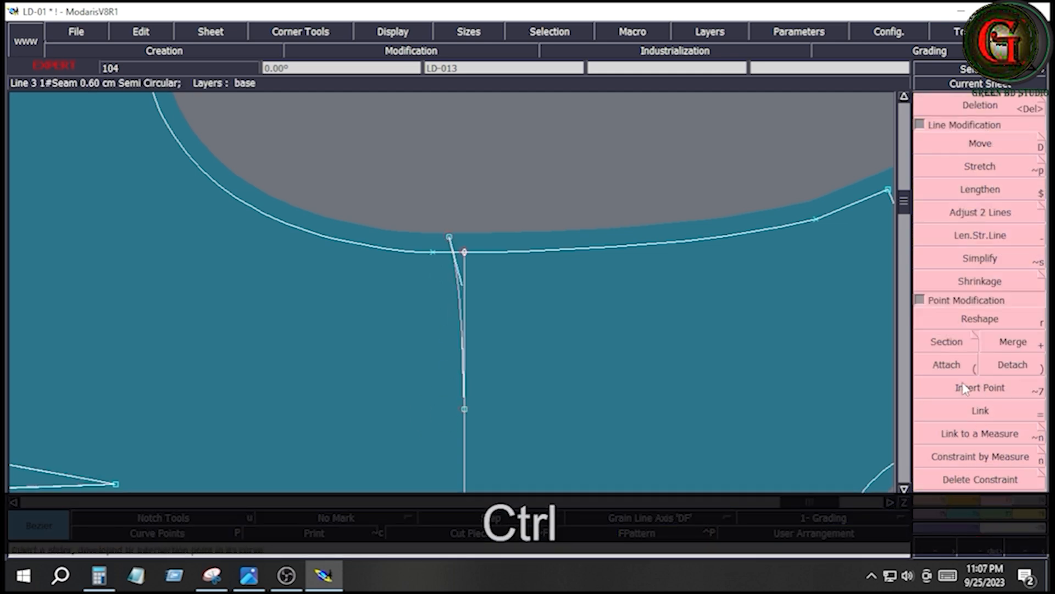
left_click(963, 388)
left_click(464, 252)
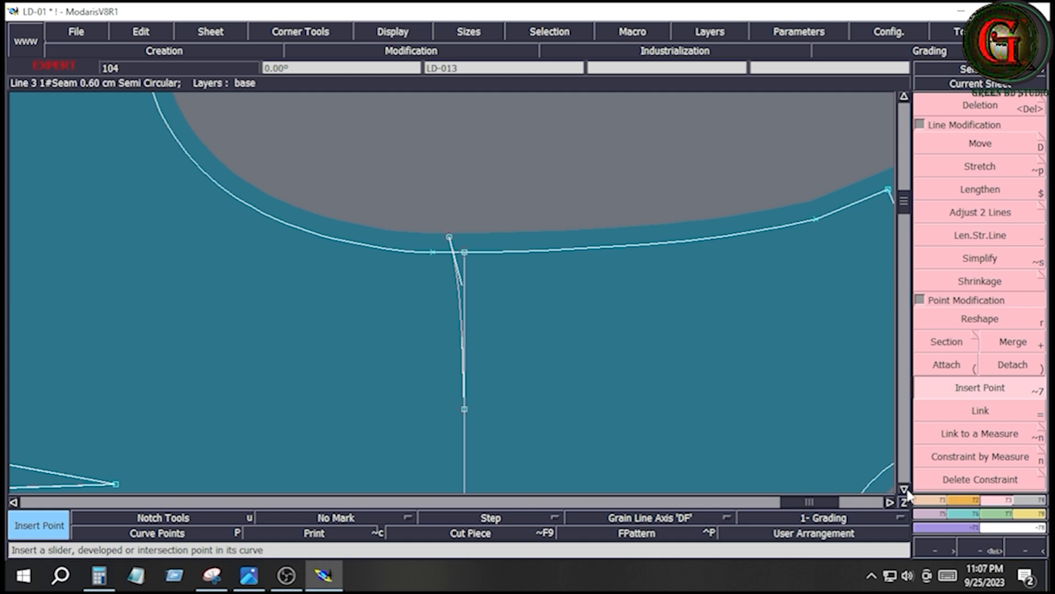
- Draw a Bezier line from a point on the lower armhole curve to the raised armhole end of the yoke seam curve
left_click(937, 501)
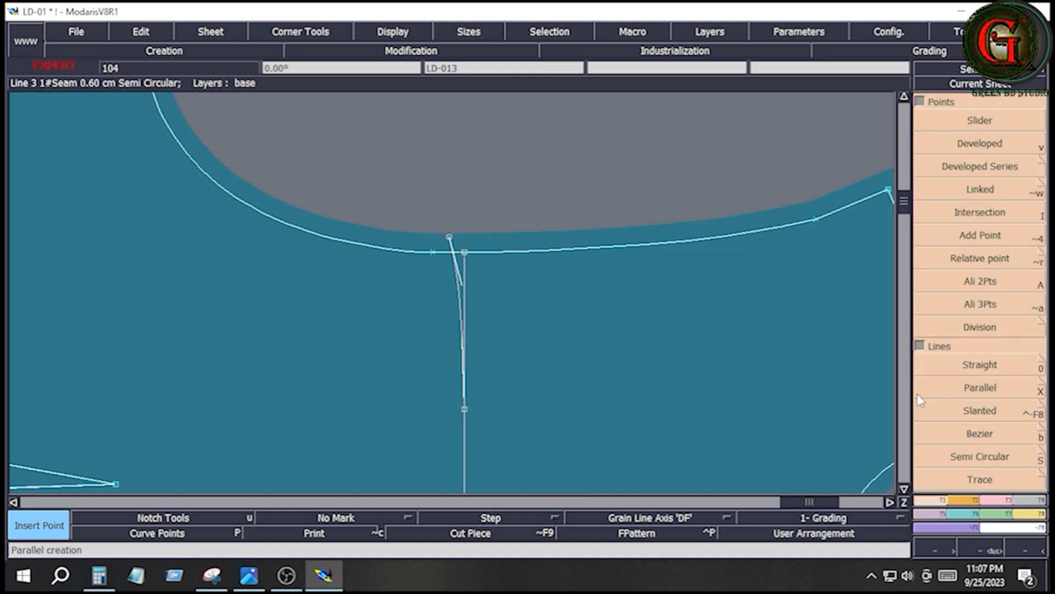
left_click(986, 440)
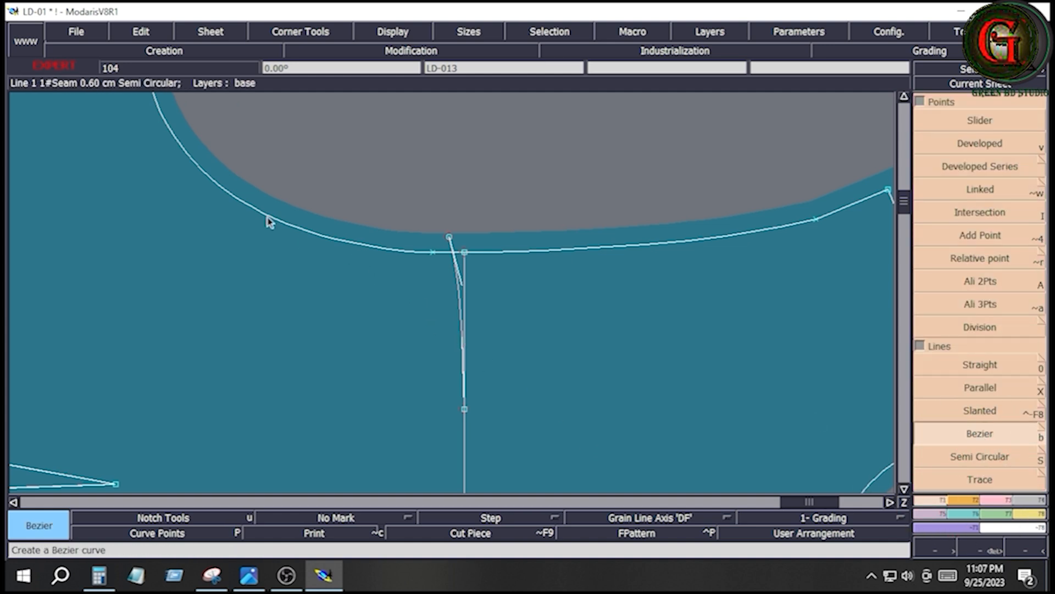
left_click(287, 225)
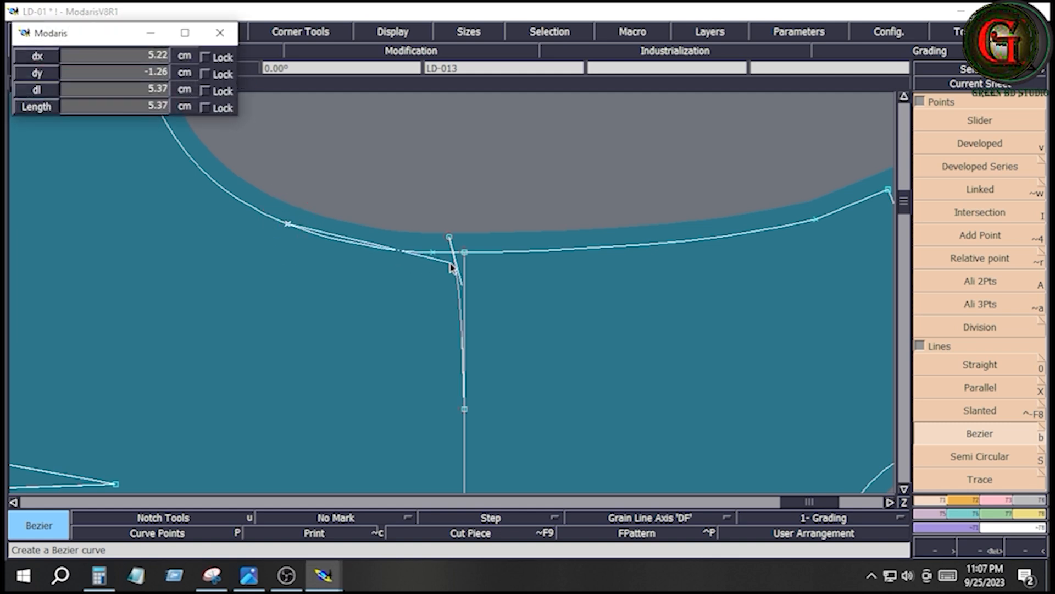
left_click(450, 237)
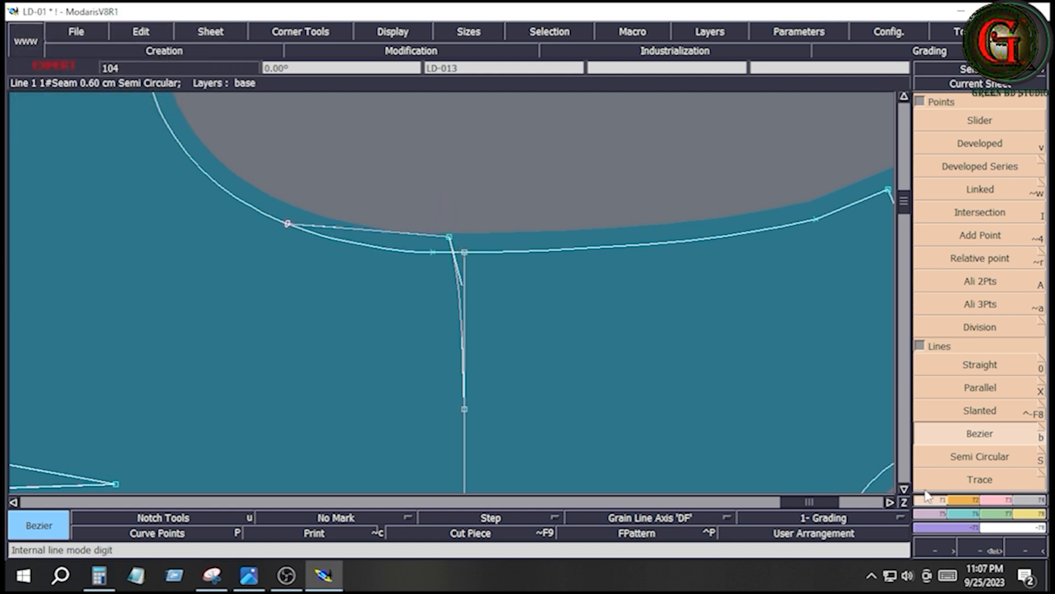
- Reshape the new Bezier with its handles so it leaves the armhole smoothly and curves up to the raised yoke seam end
left_click(1001, 499)
left_click(972, 323)
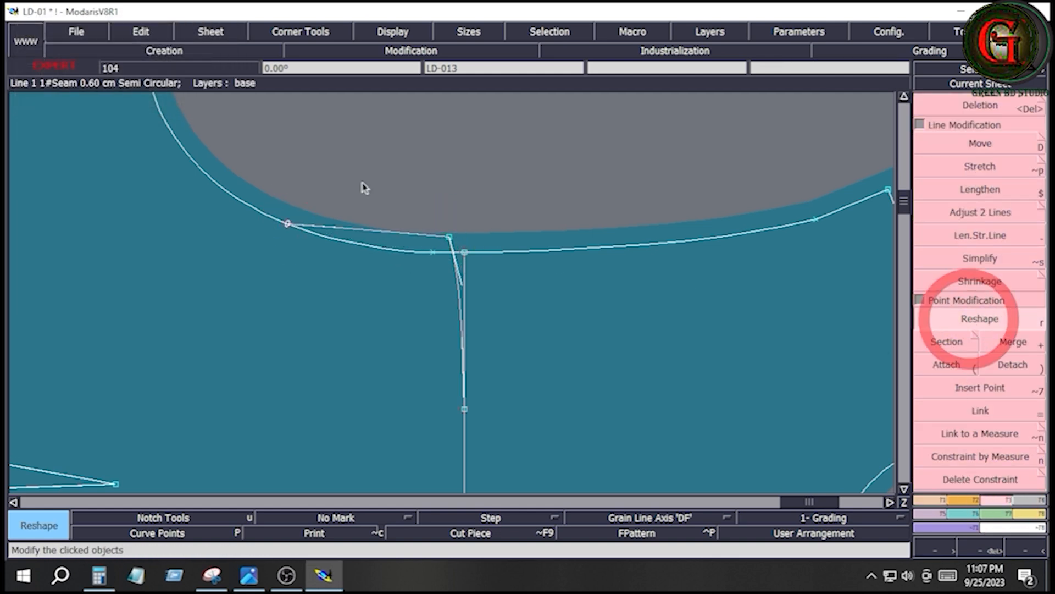
left_click(334, 226)
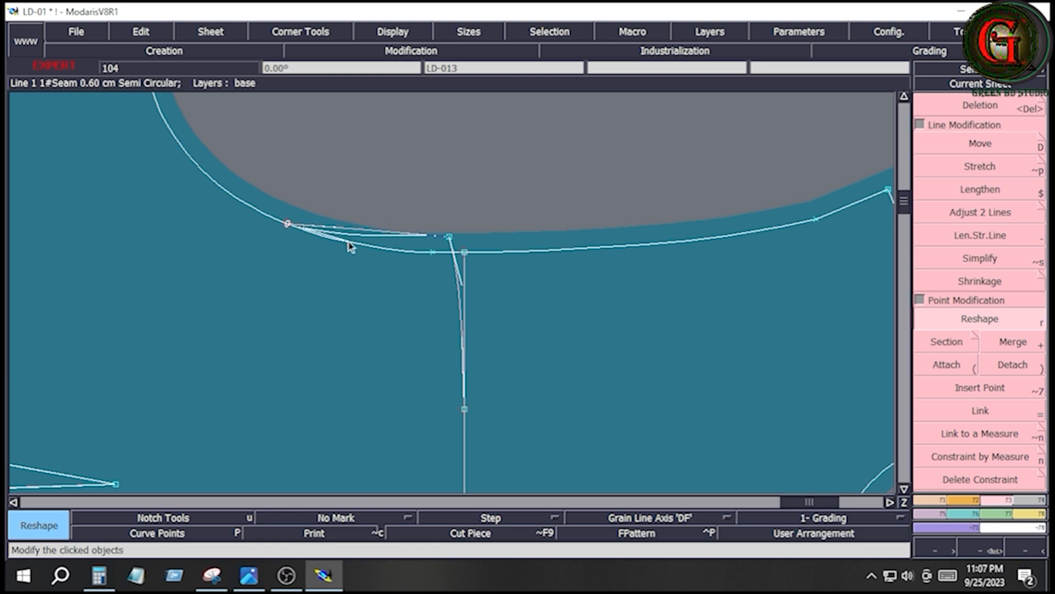
left_click(348, 242)
left_click(396, 234)
left_click(402, 242)
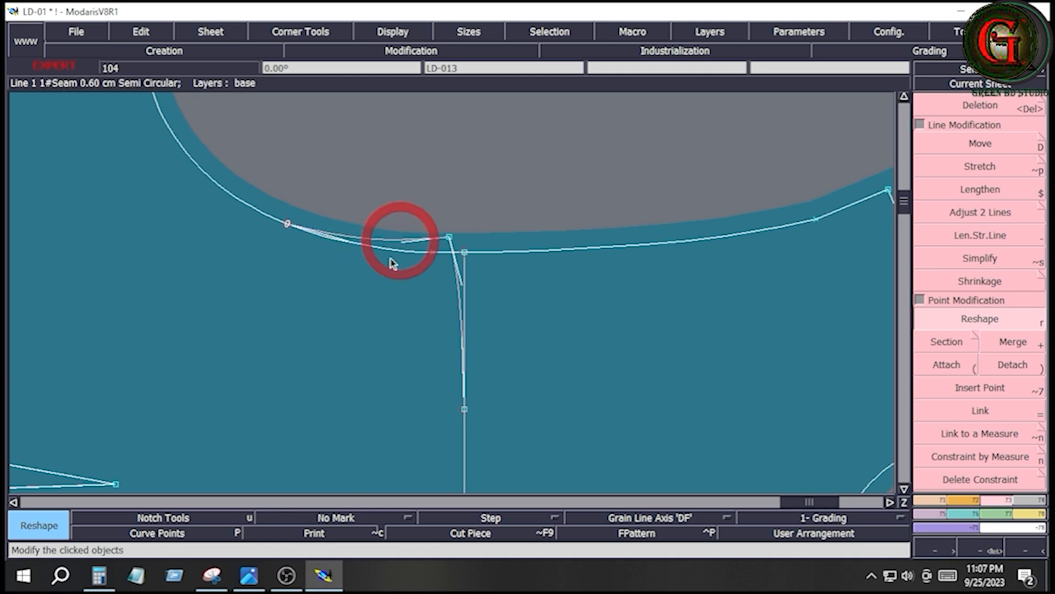
left_click(346, 242)
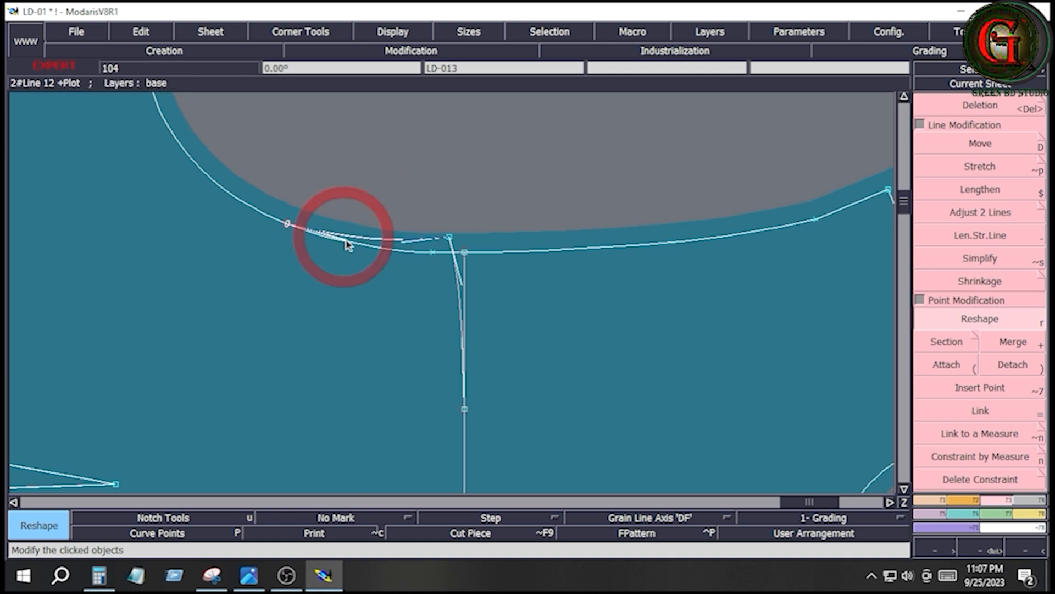
left_click(352, 250)
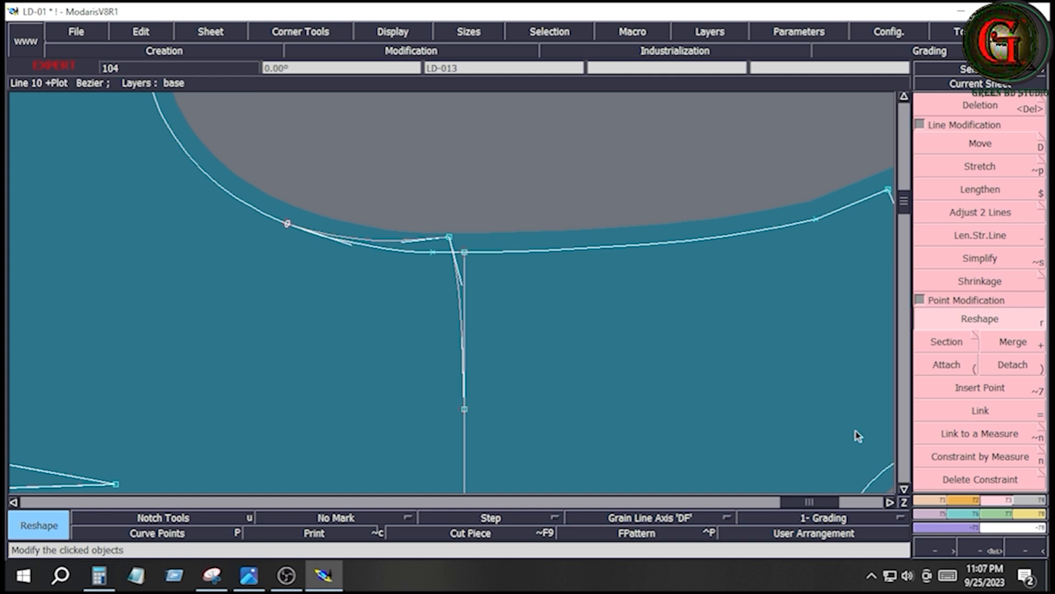
- Insert the starting point of the reshaped Bezier into the armhole curve
left_click(980, 387)
left_click(288, 225)
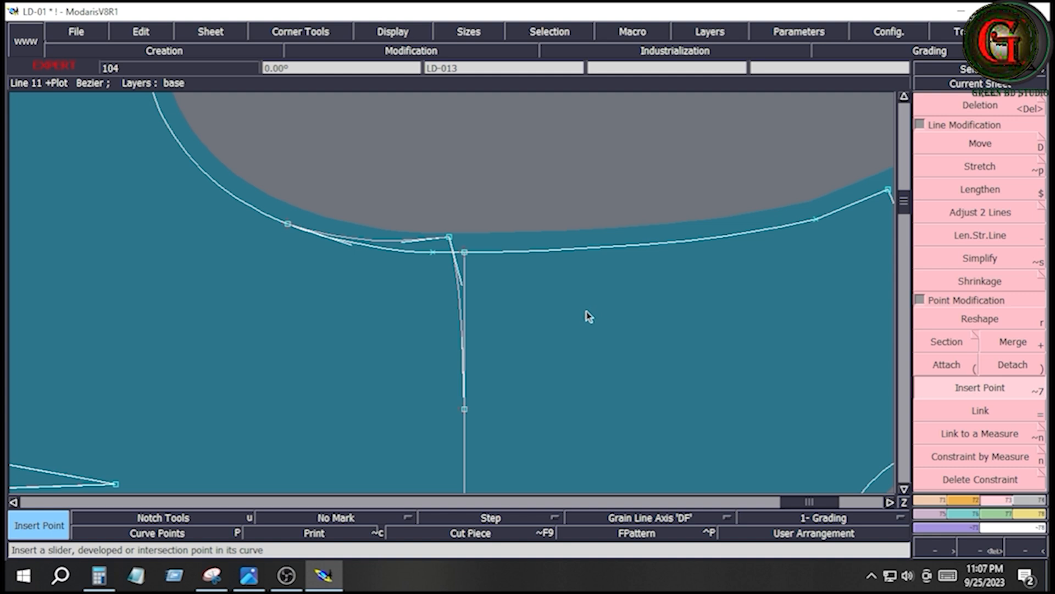
key("Home")
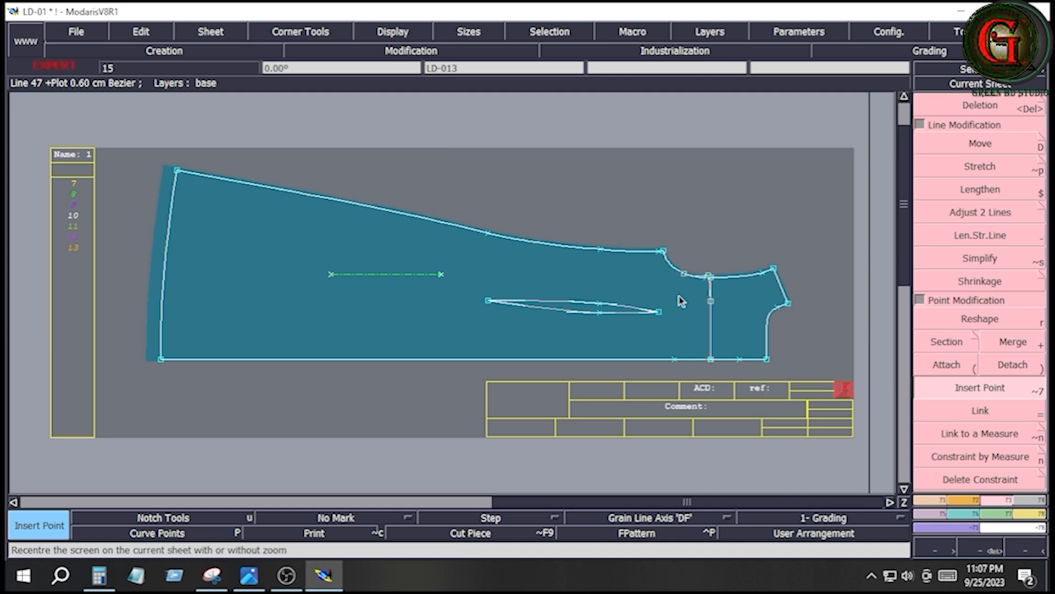
- Measure the length of the outermost shoulder line on the LD-01 base sheet with Length Measure
left_click(248, 575)
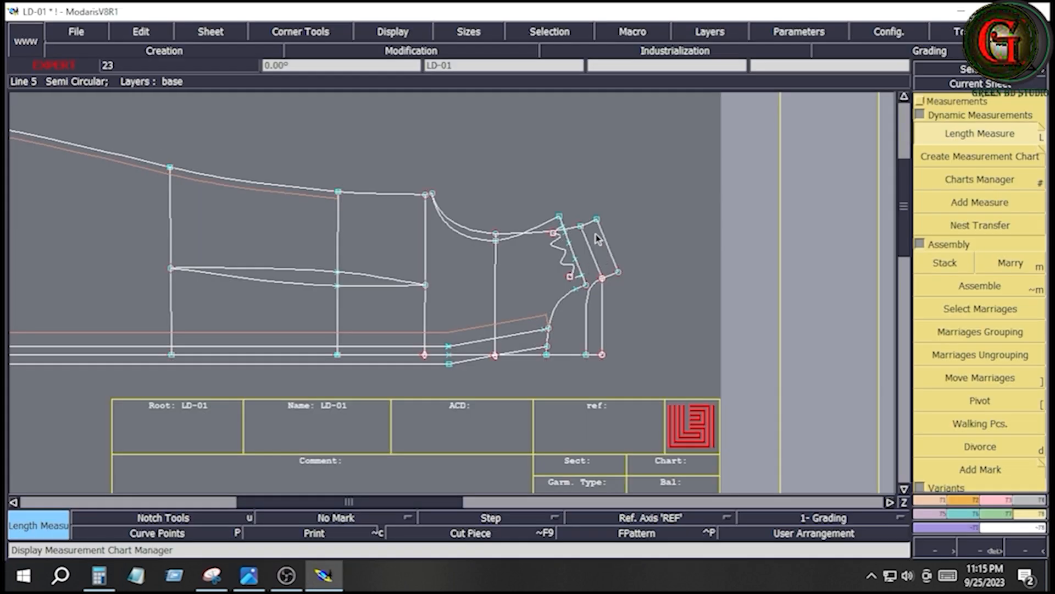
left_click(597, 219)
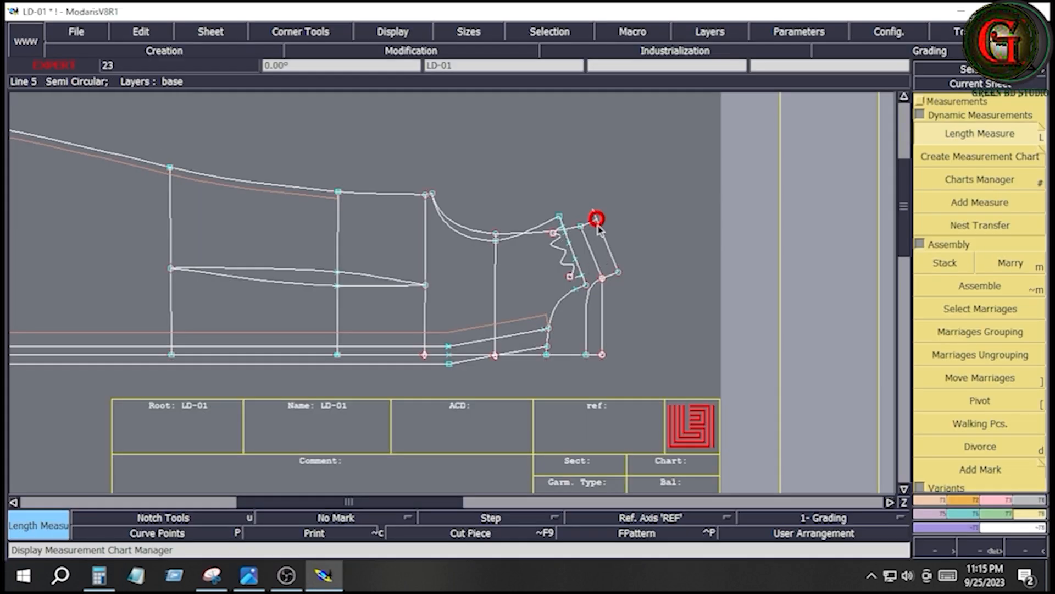
key("space")
left_click(619, 273)
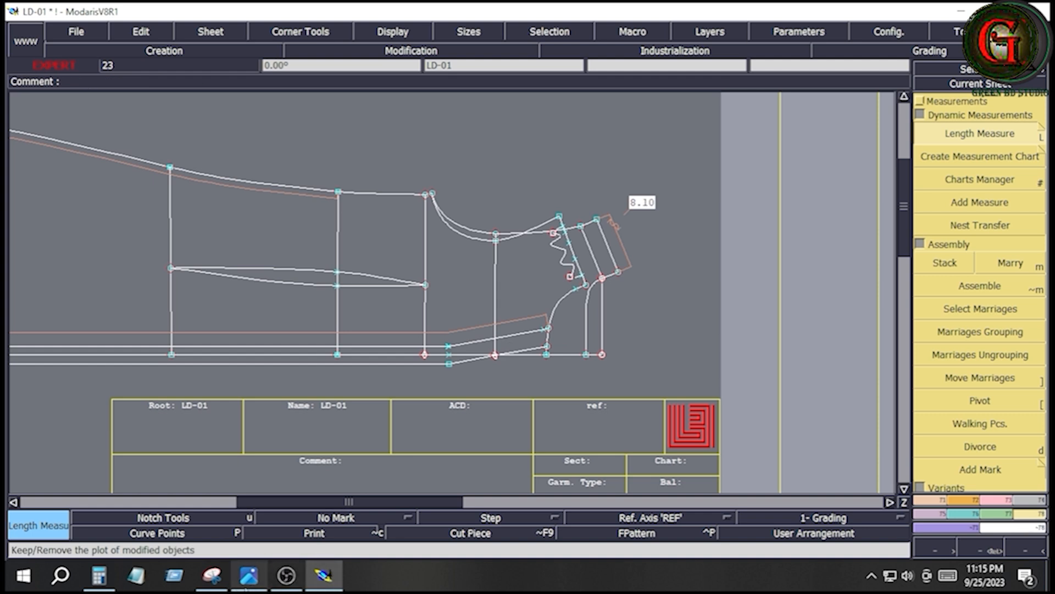
- Check the dress sketch and size chart in the reference image, and calculate 8.2 plus 70% in Calculator
left_click(247, 577)
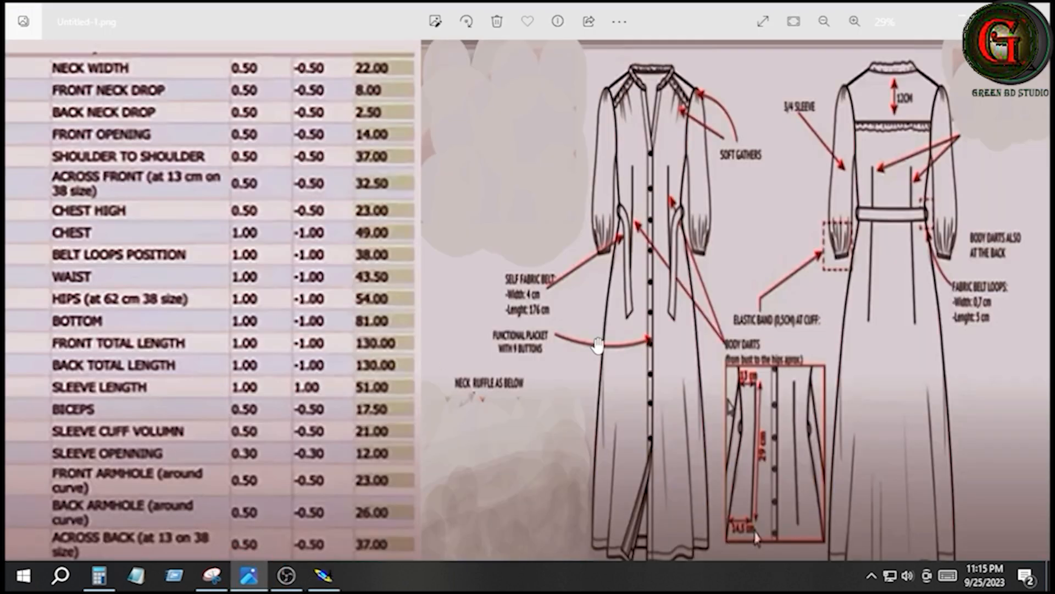
left_click(99, 576)
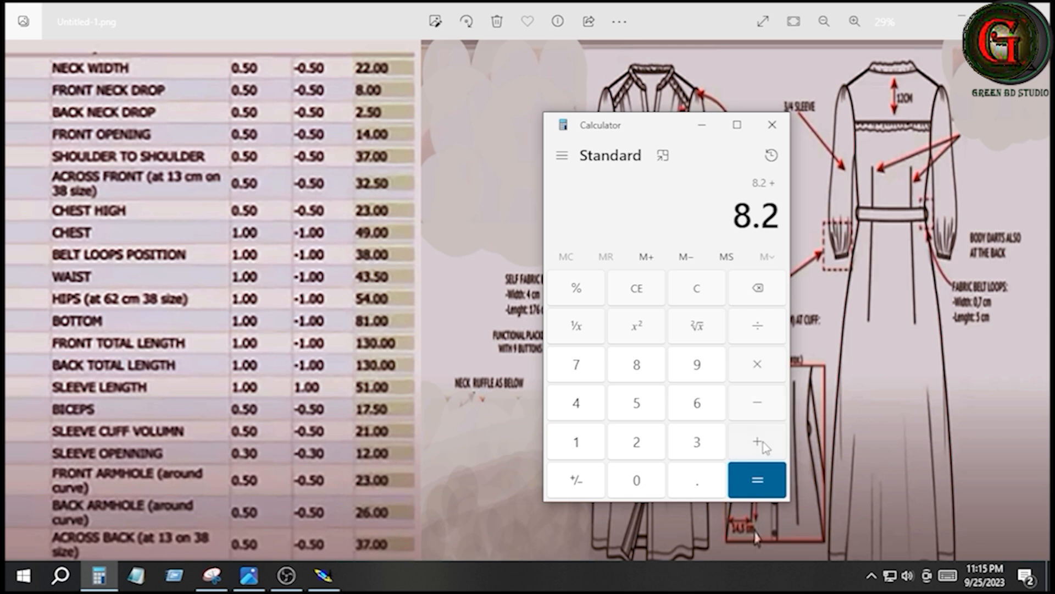
left_click(572, 371)
left_click(640, 484)
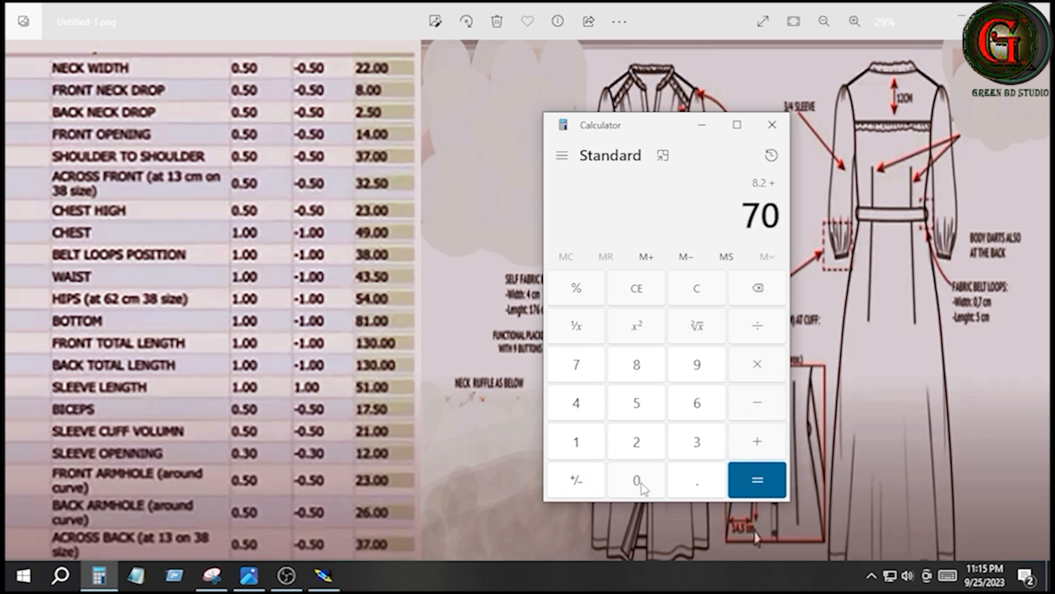
left_click(575, 288)
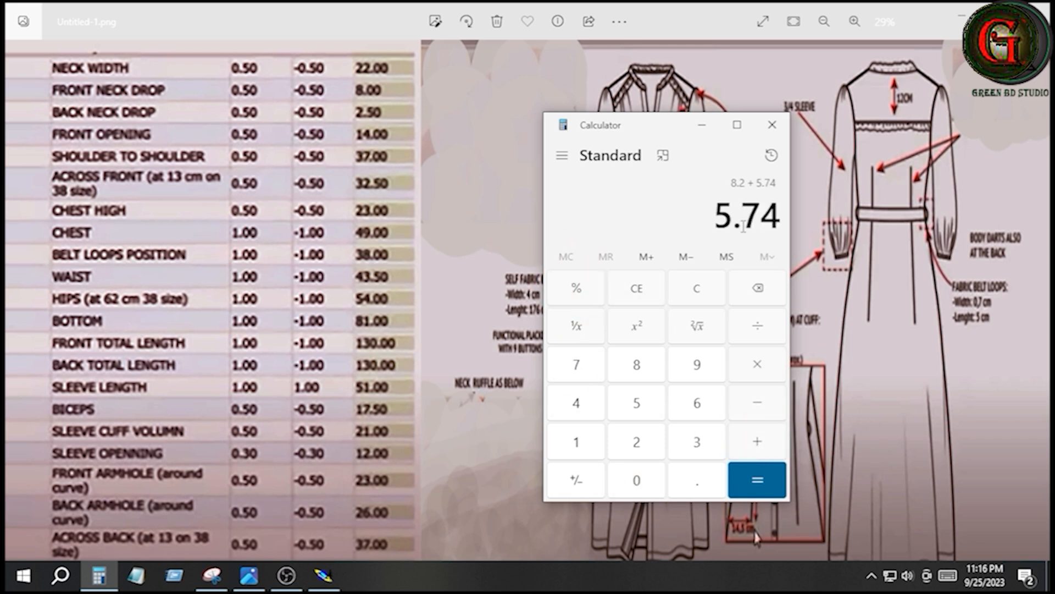
left_click(751, 482)
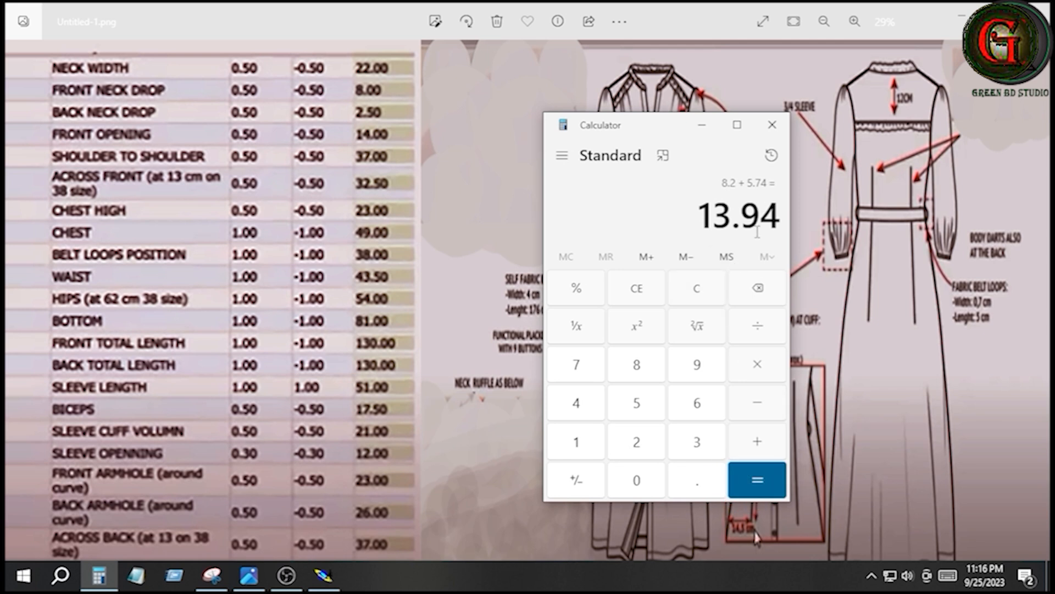
- Switch back to Modaris and draw a rectangle 14 cm wide and 3 cm high above the armhole on the base sheet
left_click(326, 576)
key("t")
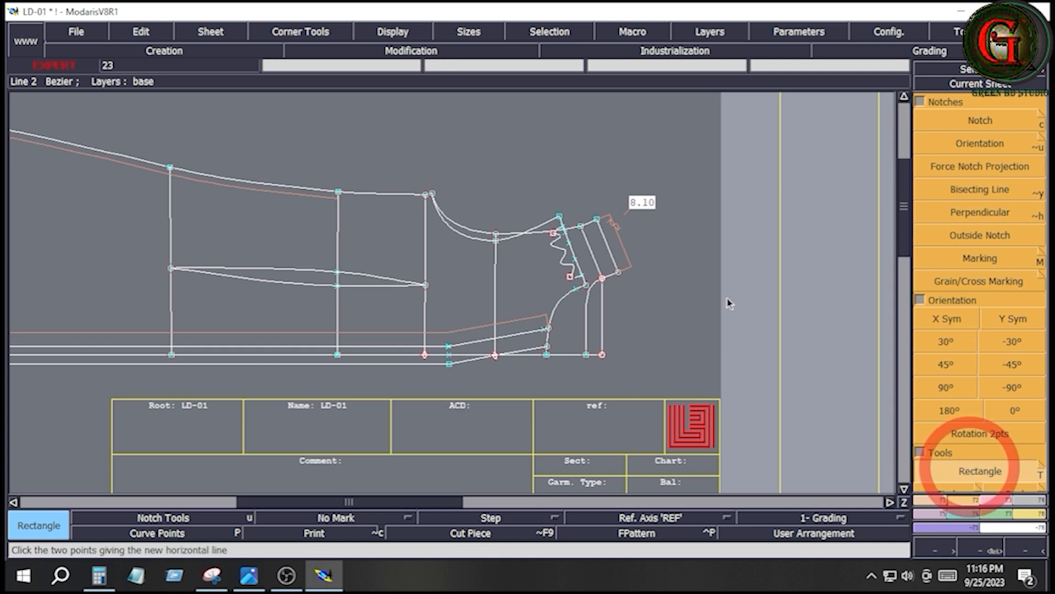
left_click(456, 141)
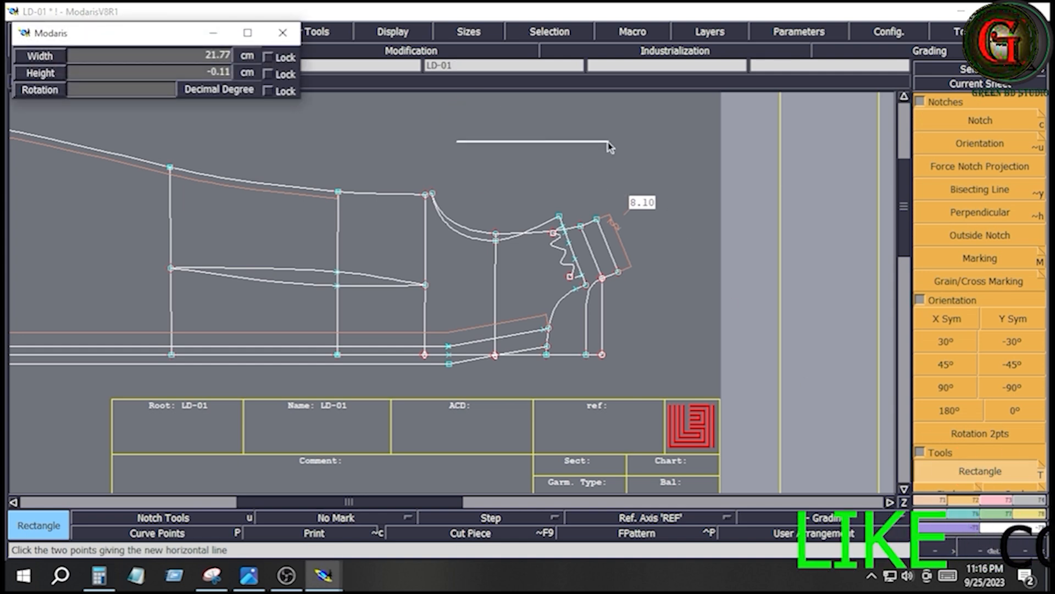
key("Down")
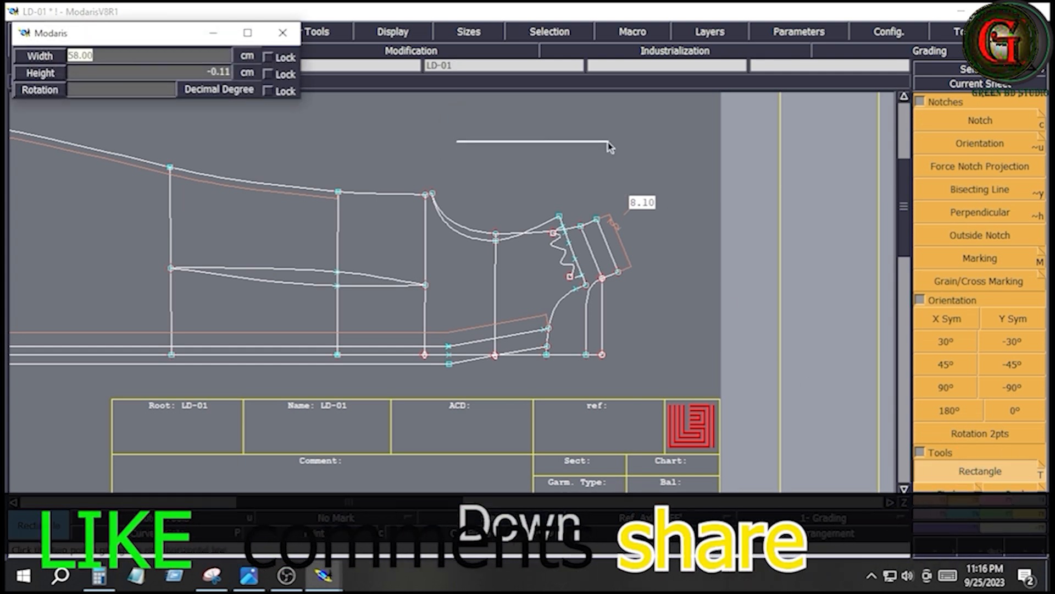
type("14")
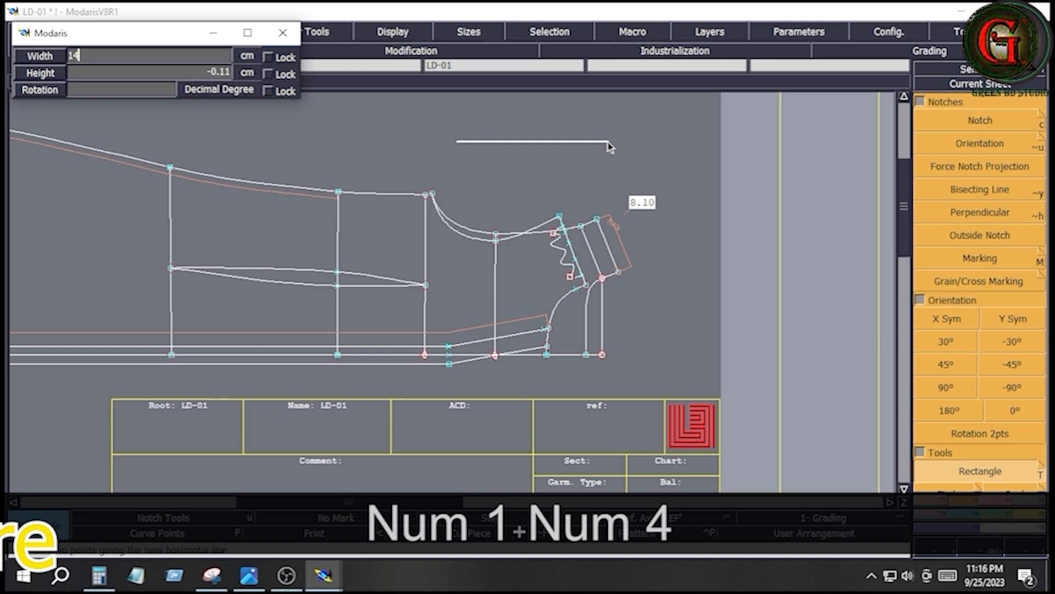
key("Down")
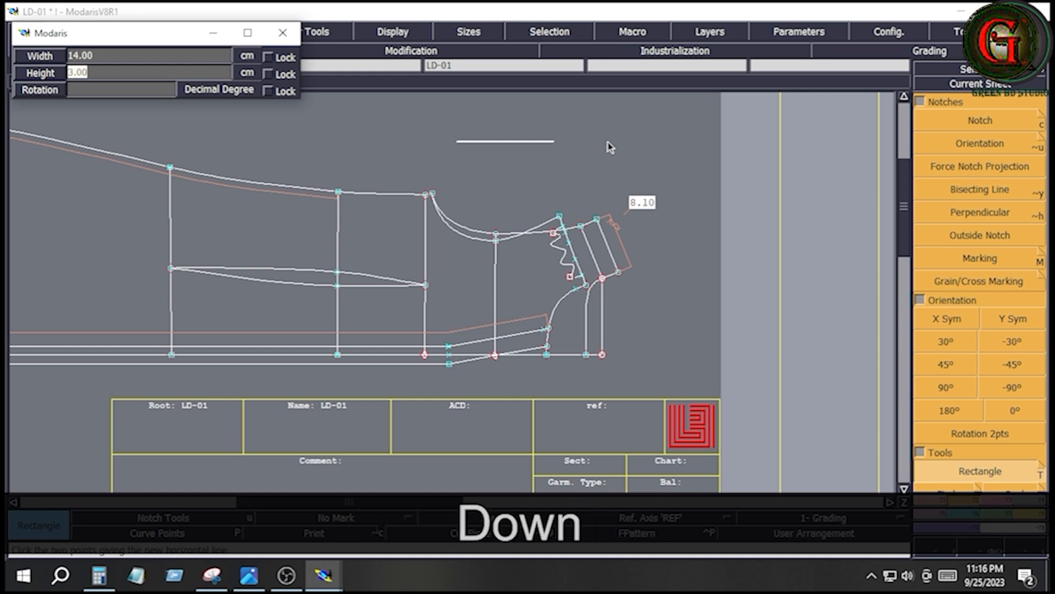
type("3")
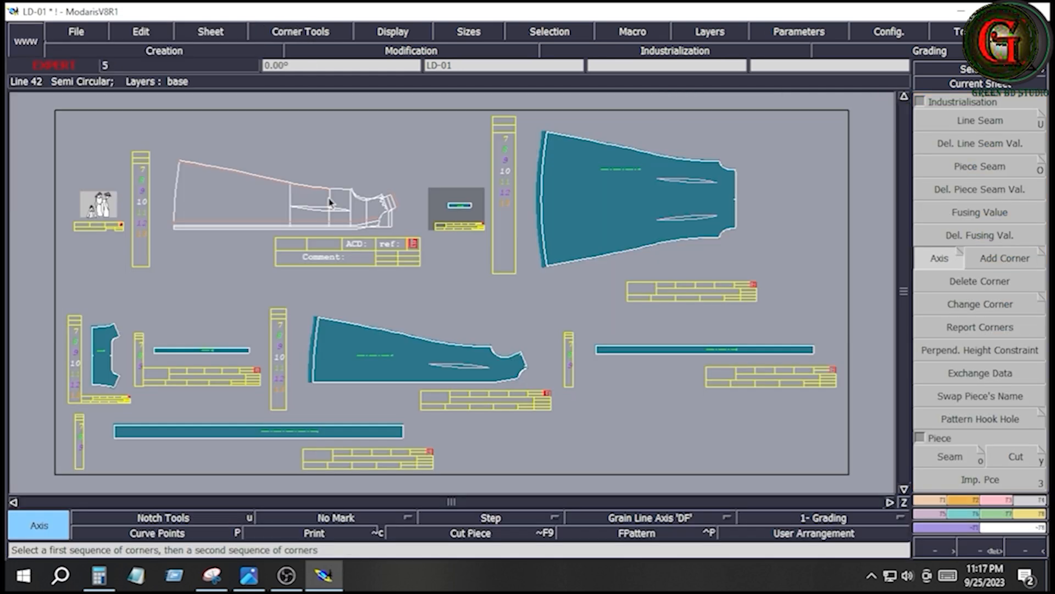
- Measure the front neckline curve on the LD-01 base sheet from the shoulder point to the front opening edge
key("Return")
left_click_drag(267, 166, 403, 253)
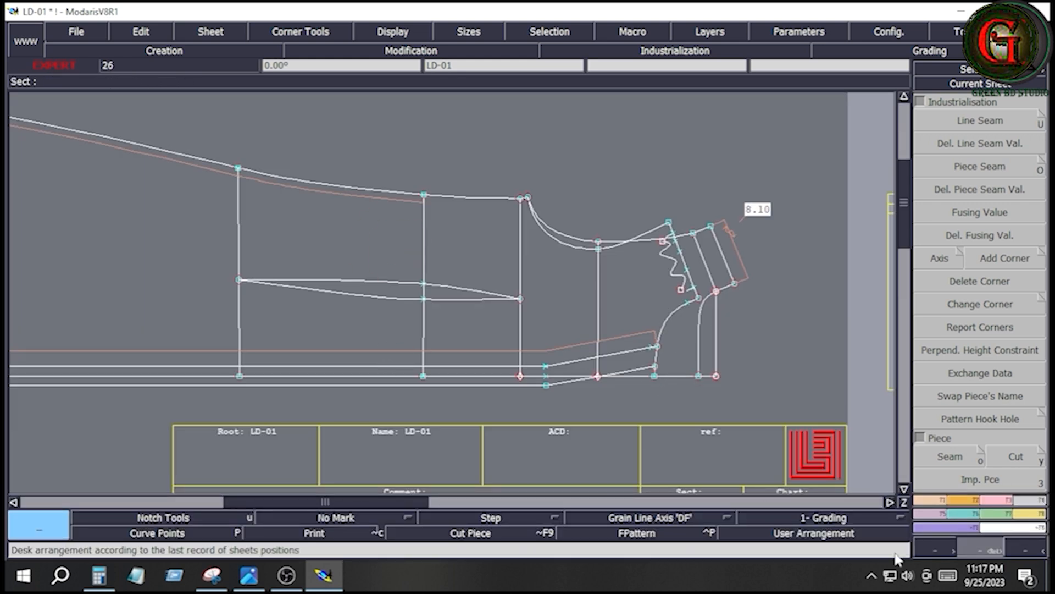
left_click(1034, 515)
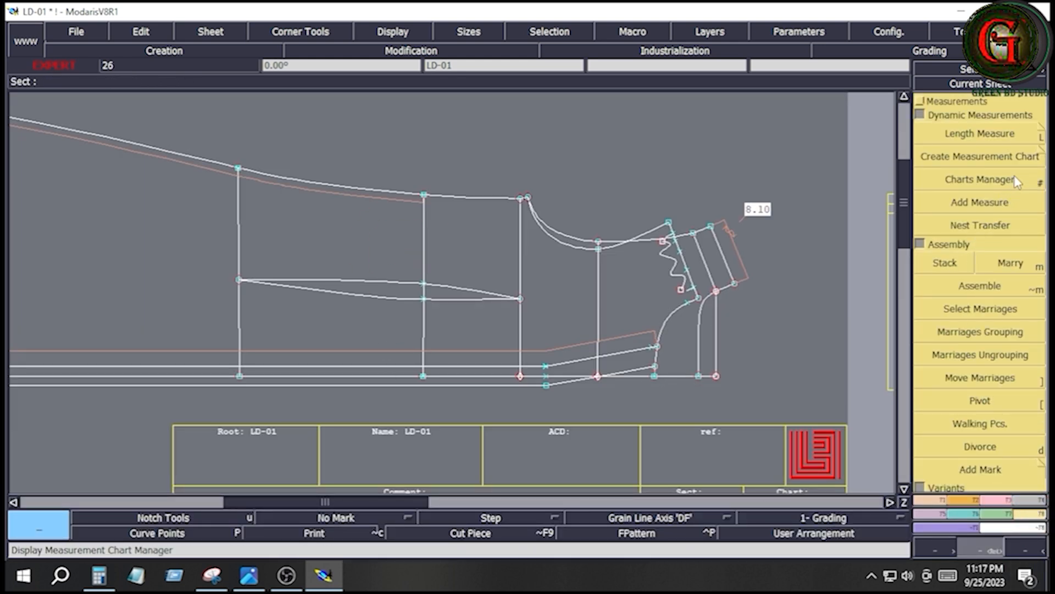
left_click(968, 134)
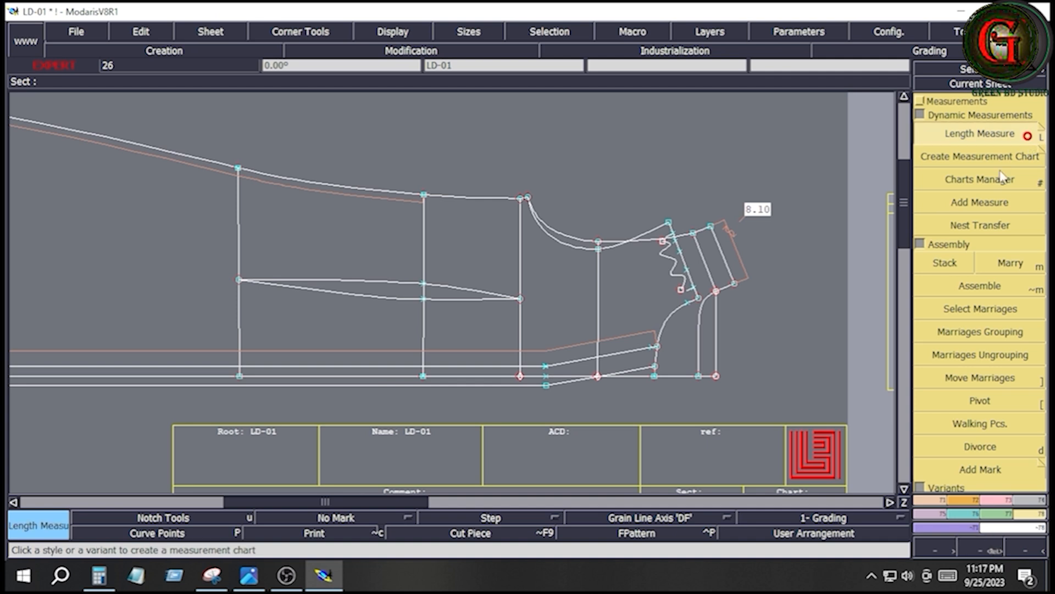
left_click(697, 297)
key("space")
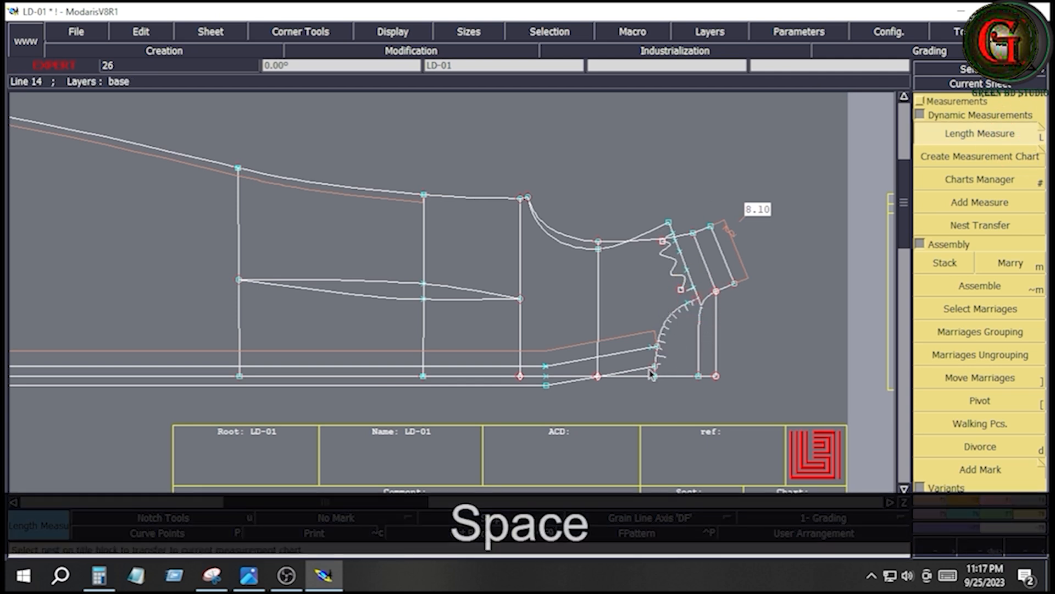
left_click(655, 367)
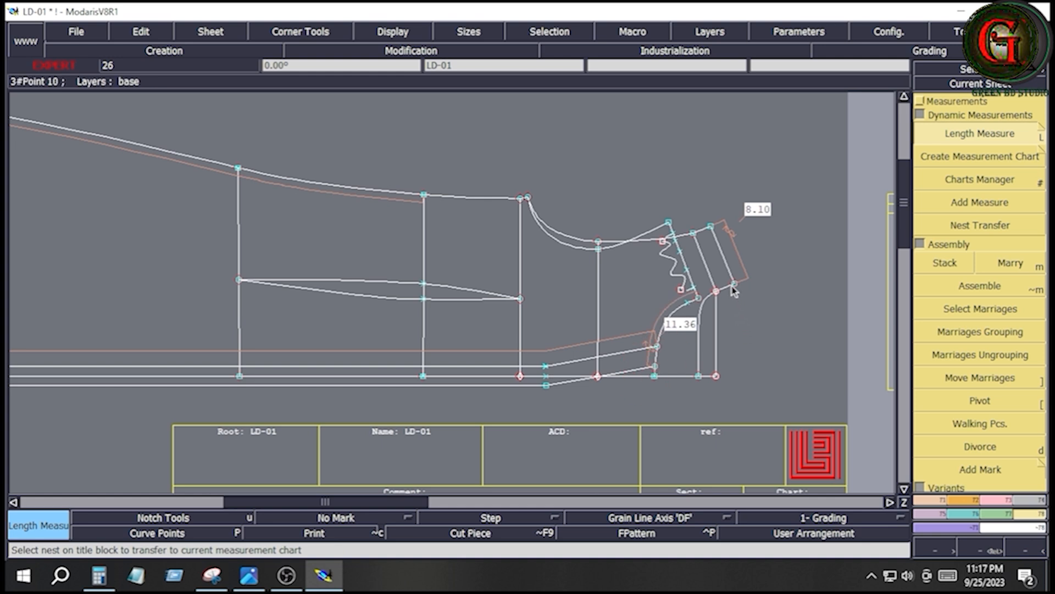
- Measure the back neckline curve on the LD-01 base sheet from the shoulder point to the centre back line
key("Return")
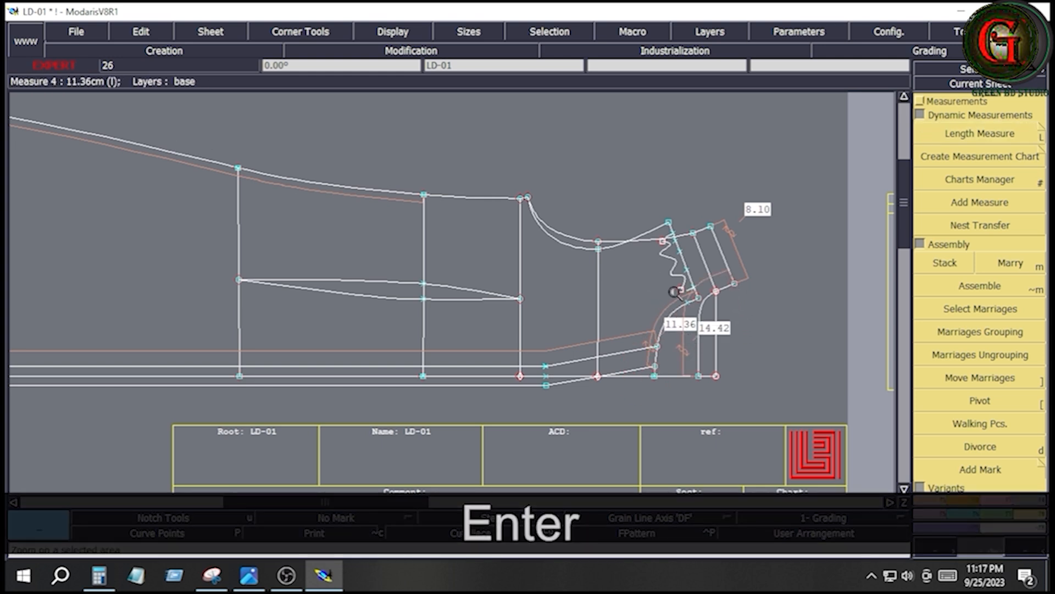
left_click_drag(640, 269, 775, 412)
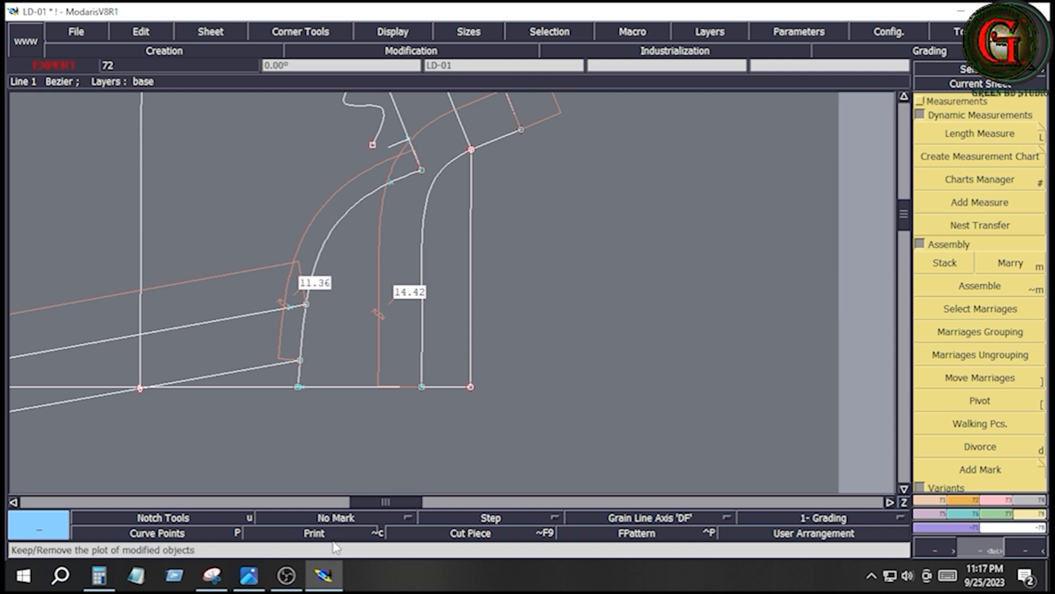
- Add the front and back neckline lengths, 11.36 plus 14.42, in Calculator
left_click(99, 575)
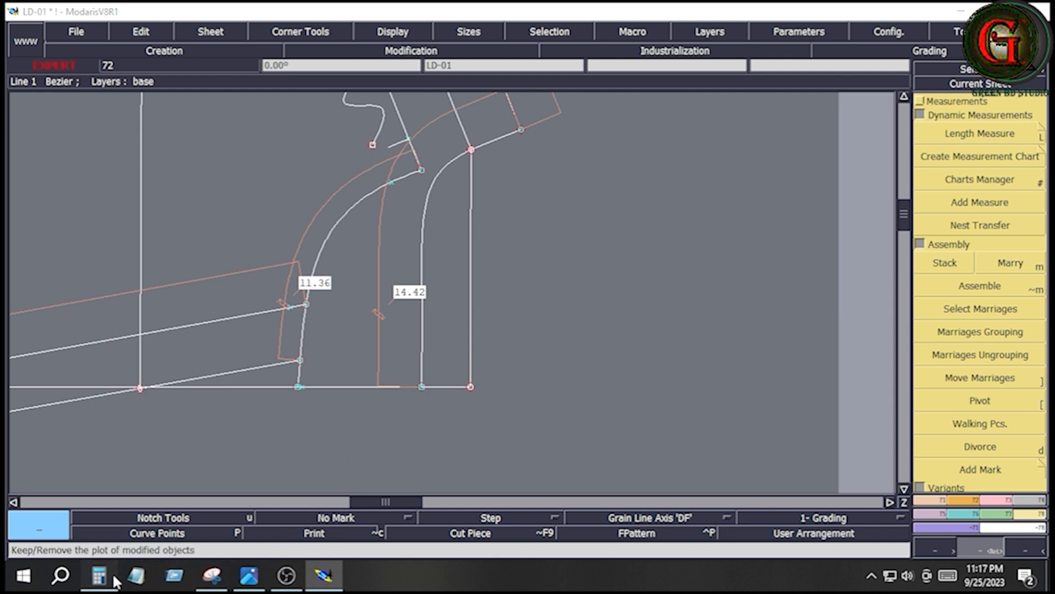
left_click(582, 442)
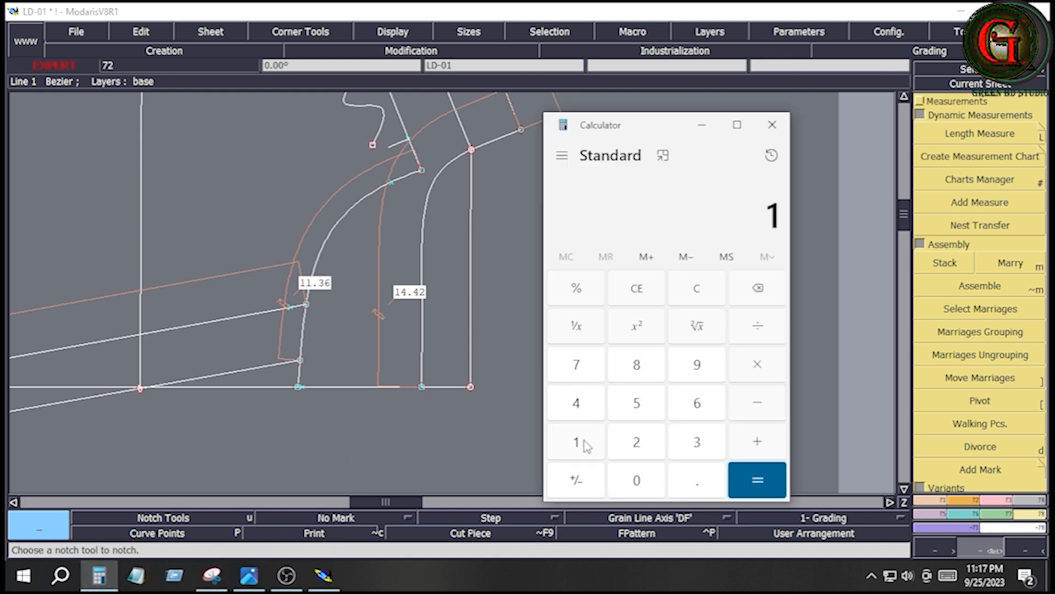
left_click(583, 443)
left_click(704, 483)
left_click(707, 449)
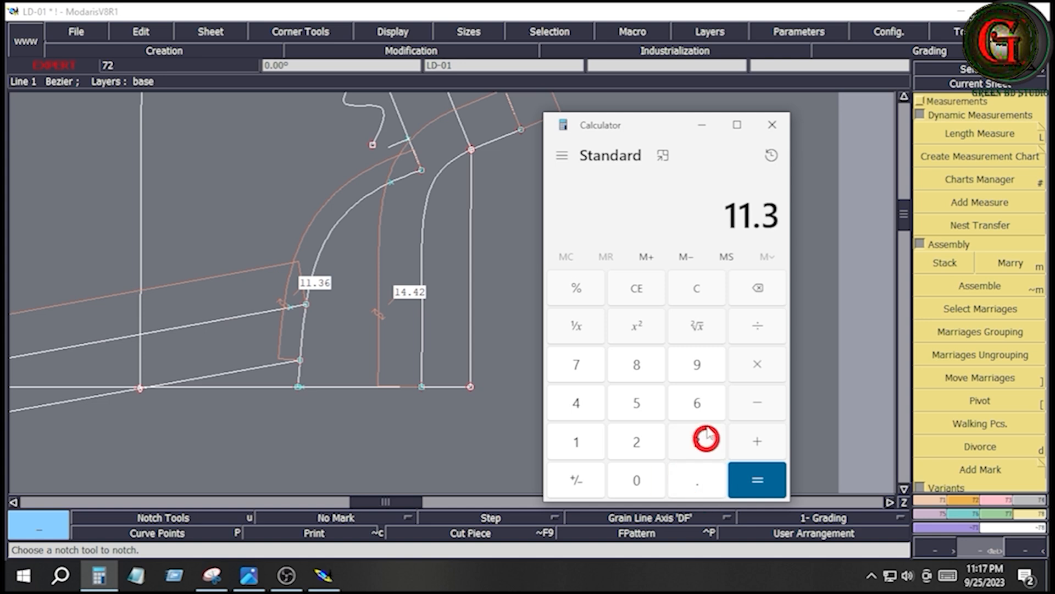
left_click(704, 407)
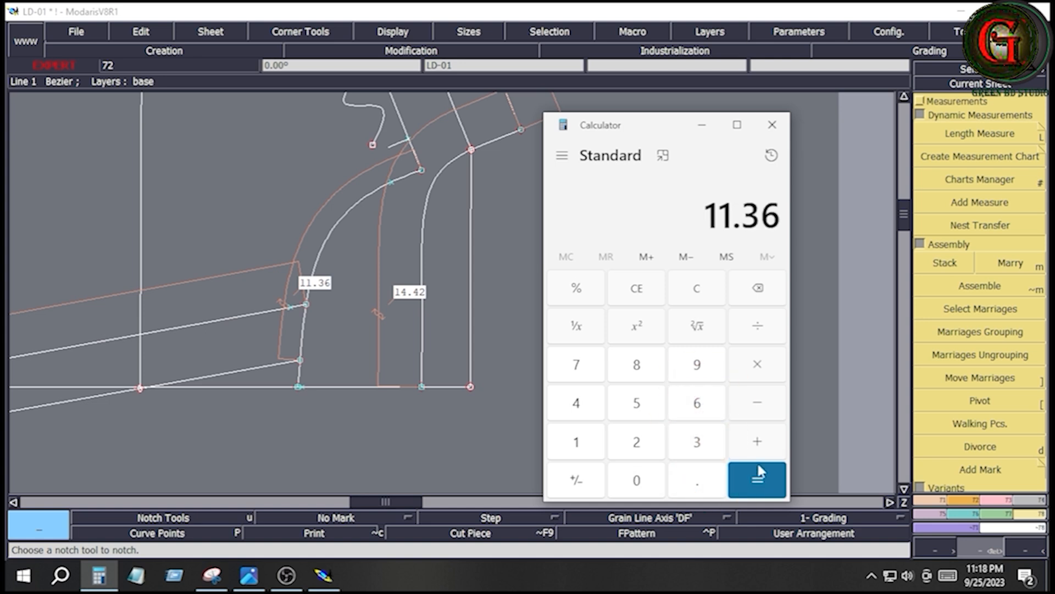
left_click(757, 446)
left_click(588, 446)
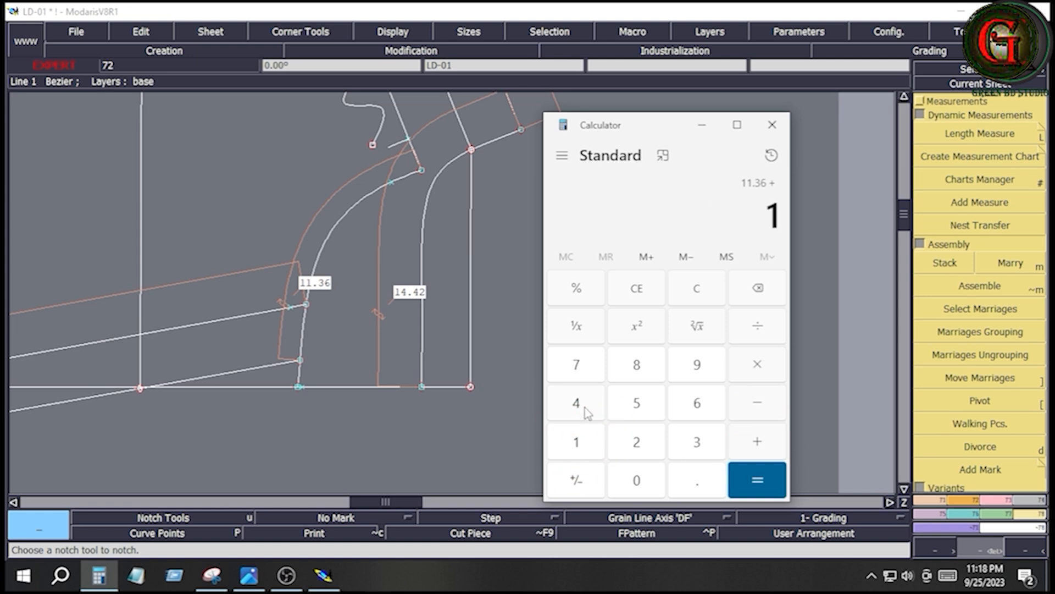
left_click(584, 407)
left_click(701, 489)
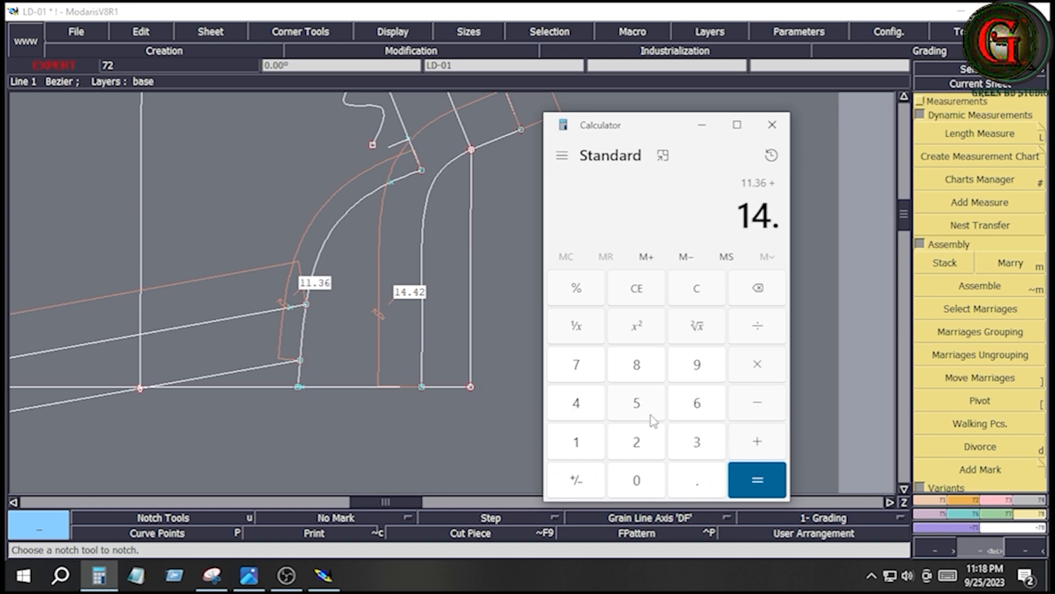
left_click(586, 409)
left_click(653, 445)
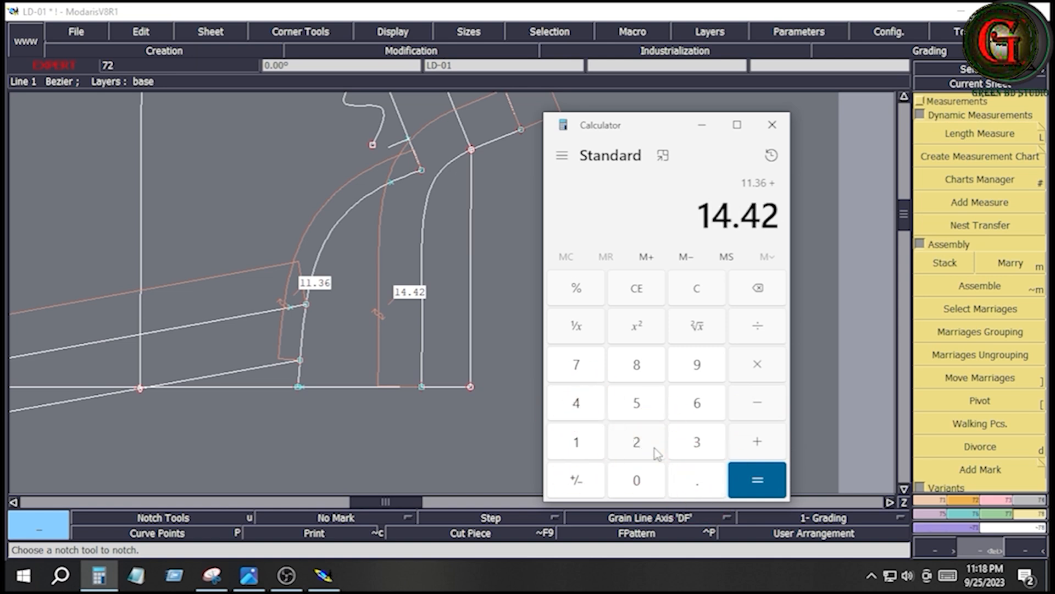
left_click(757, 480)
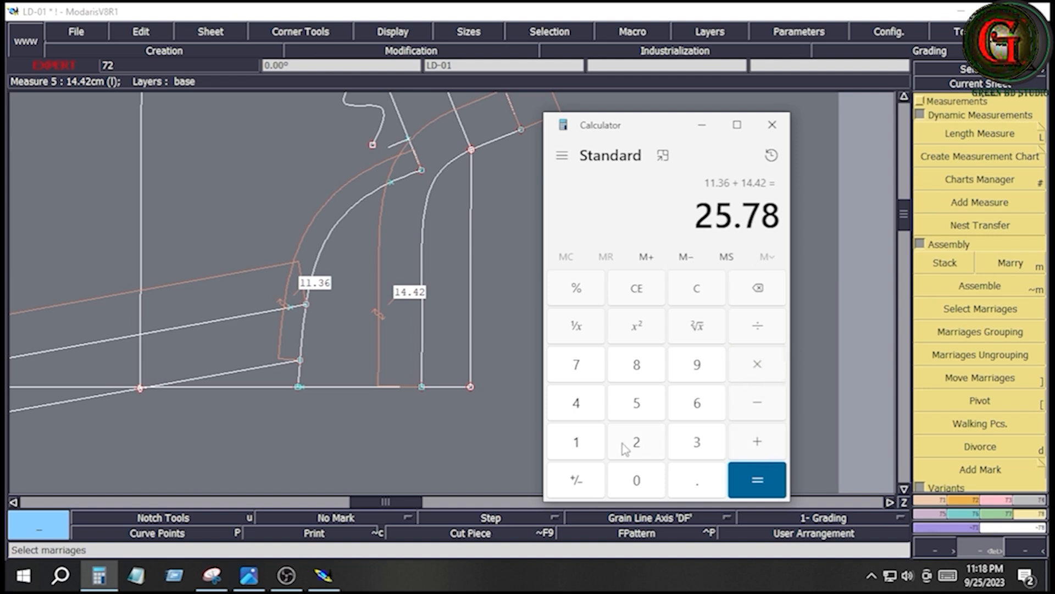
key("Escape")
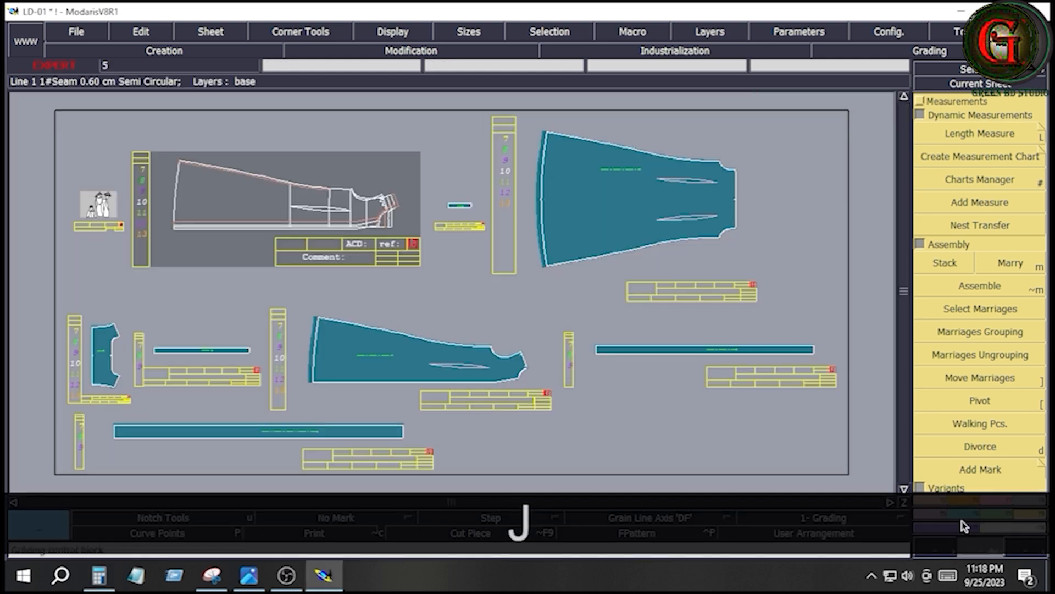
- Switch back to Modaris and draw a rectangle 50 cm wide and 3 cm high below the base pattern
left_click(965, 500)
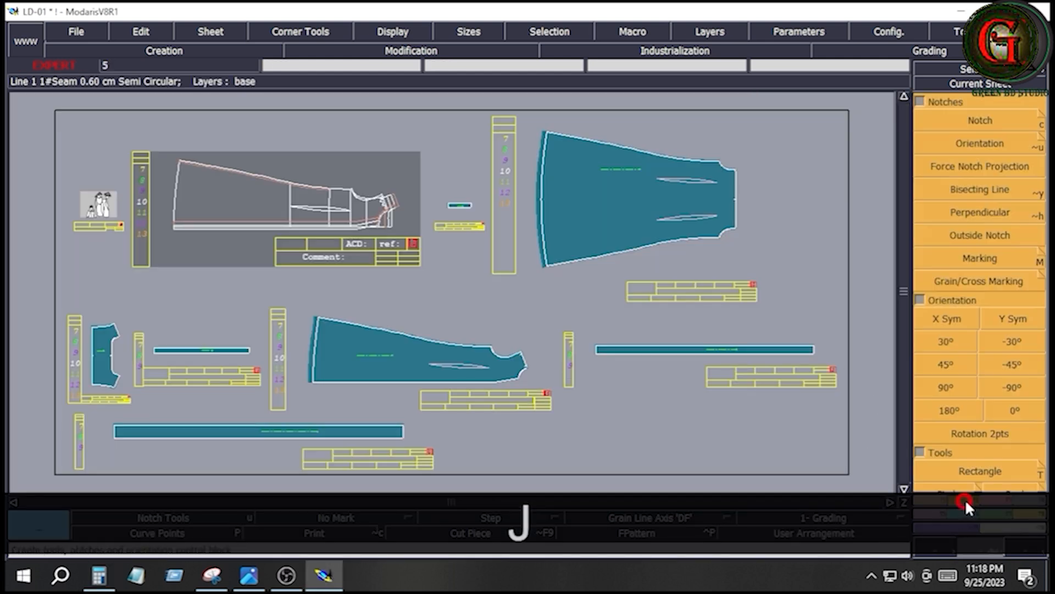
left_click(980, 472)
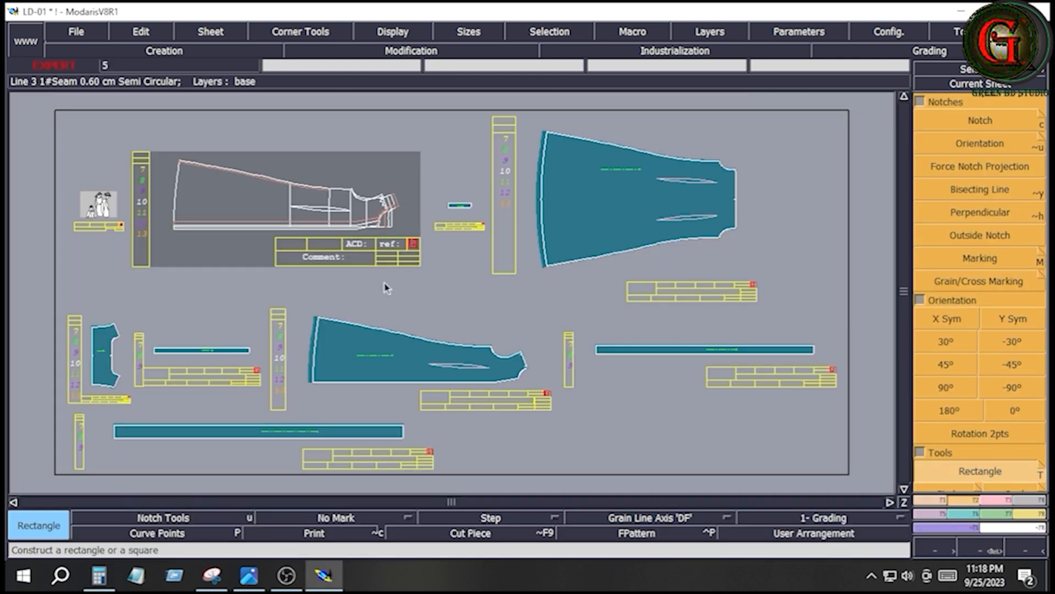
left_click(244, 286)
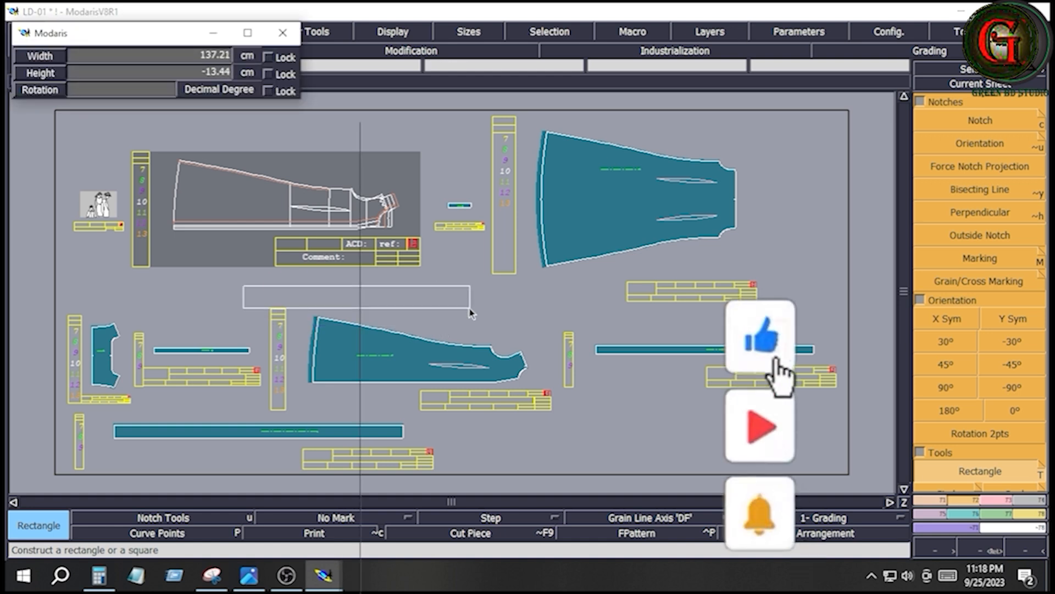
key("Down")
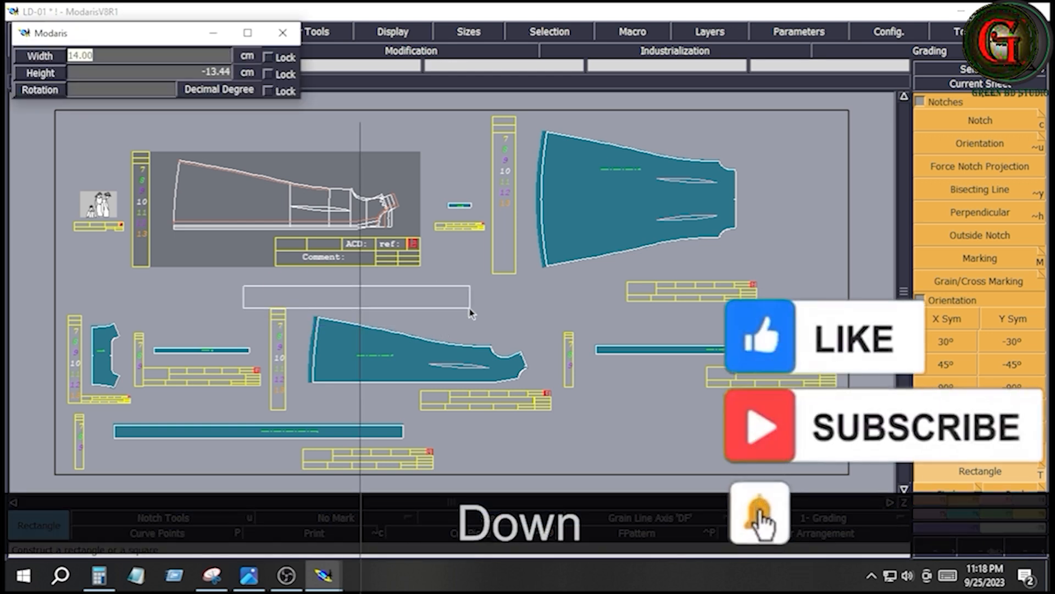
type("50")
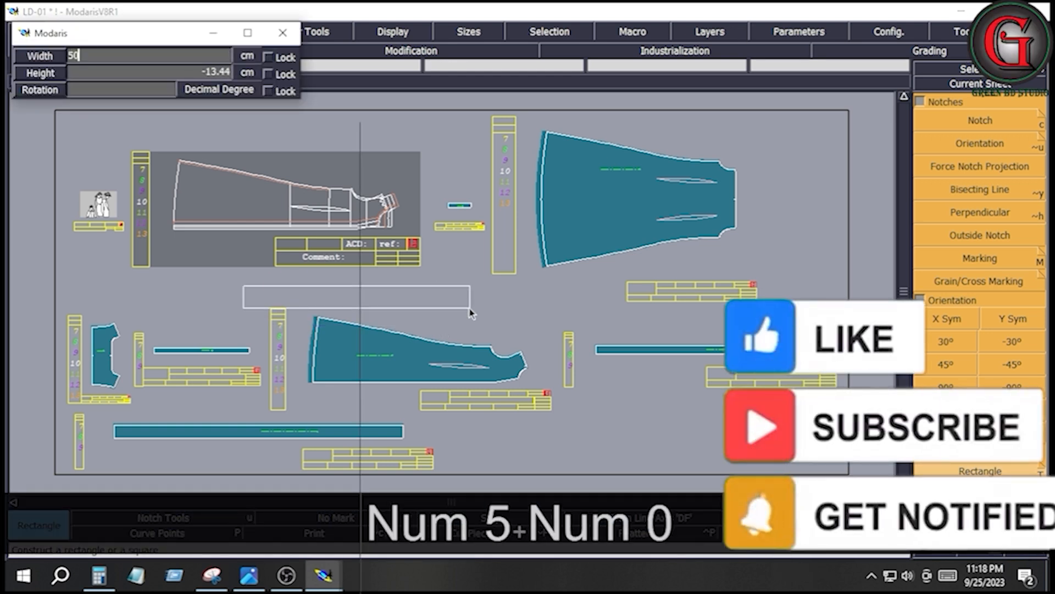
key("Down")
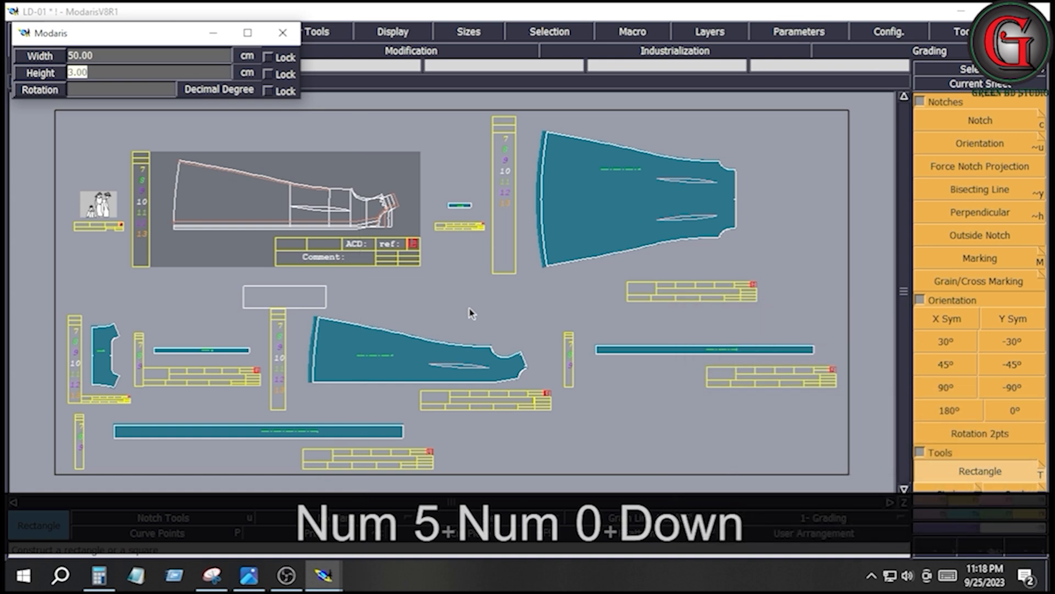
key("Down")
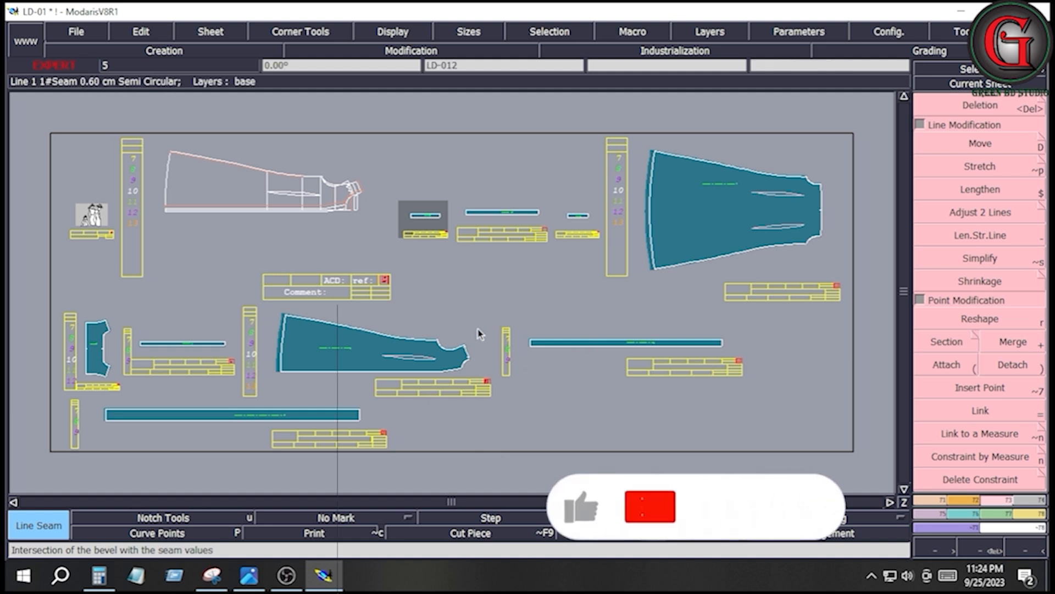
left_click(367, 388)
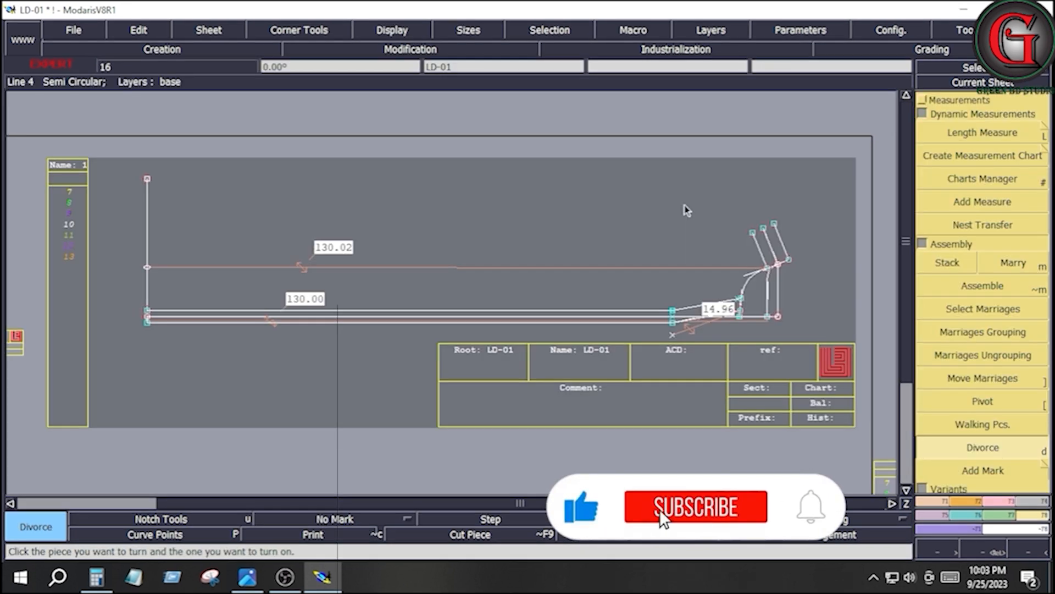